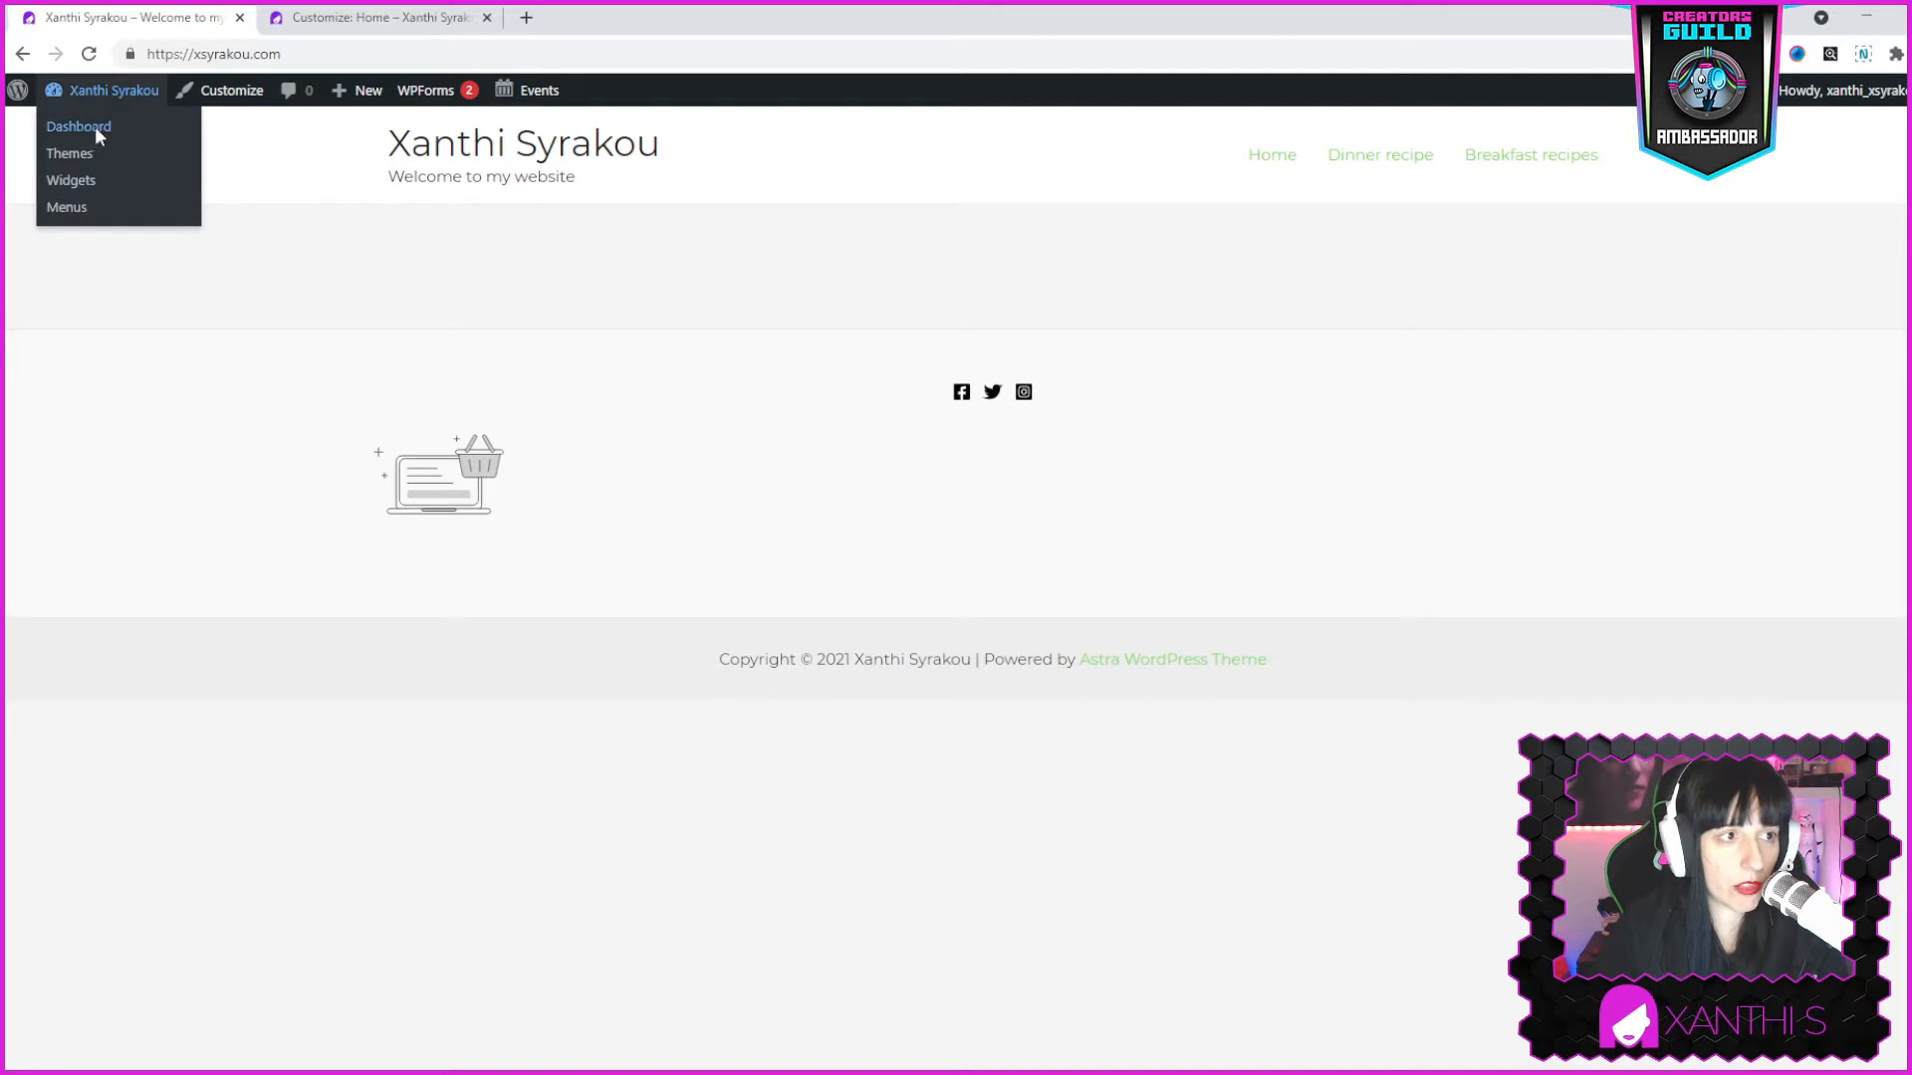
Create a new blog post from the site's dashboard and title it "This is my title".
click(94, 127)
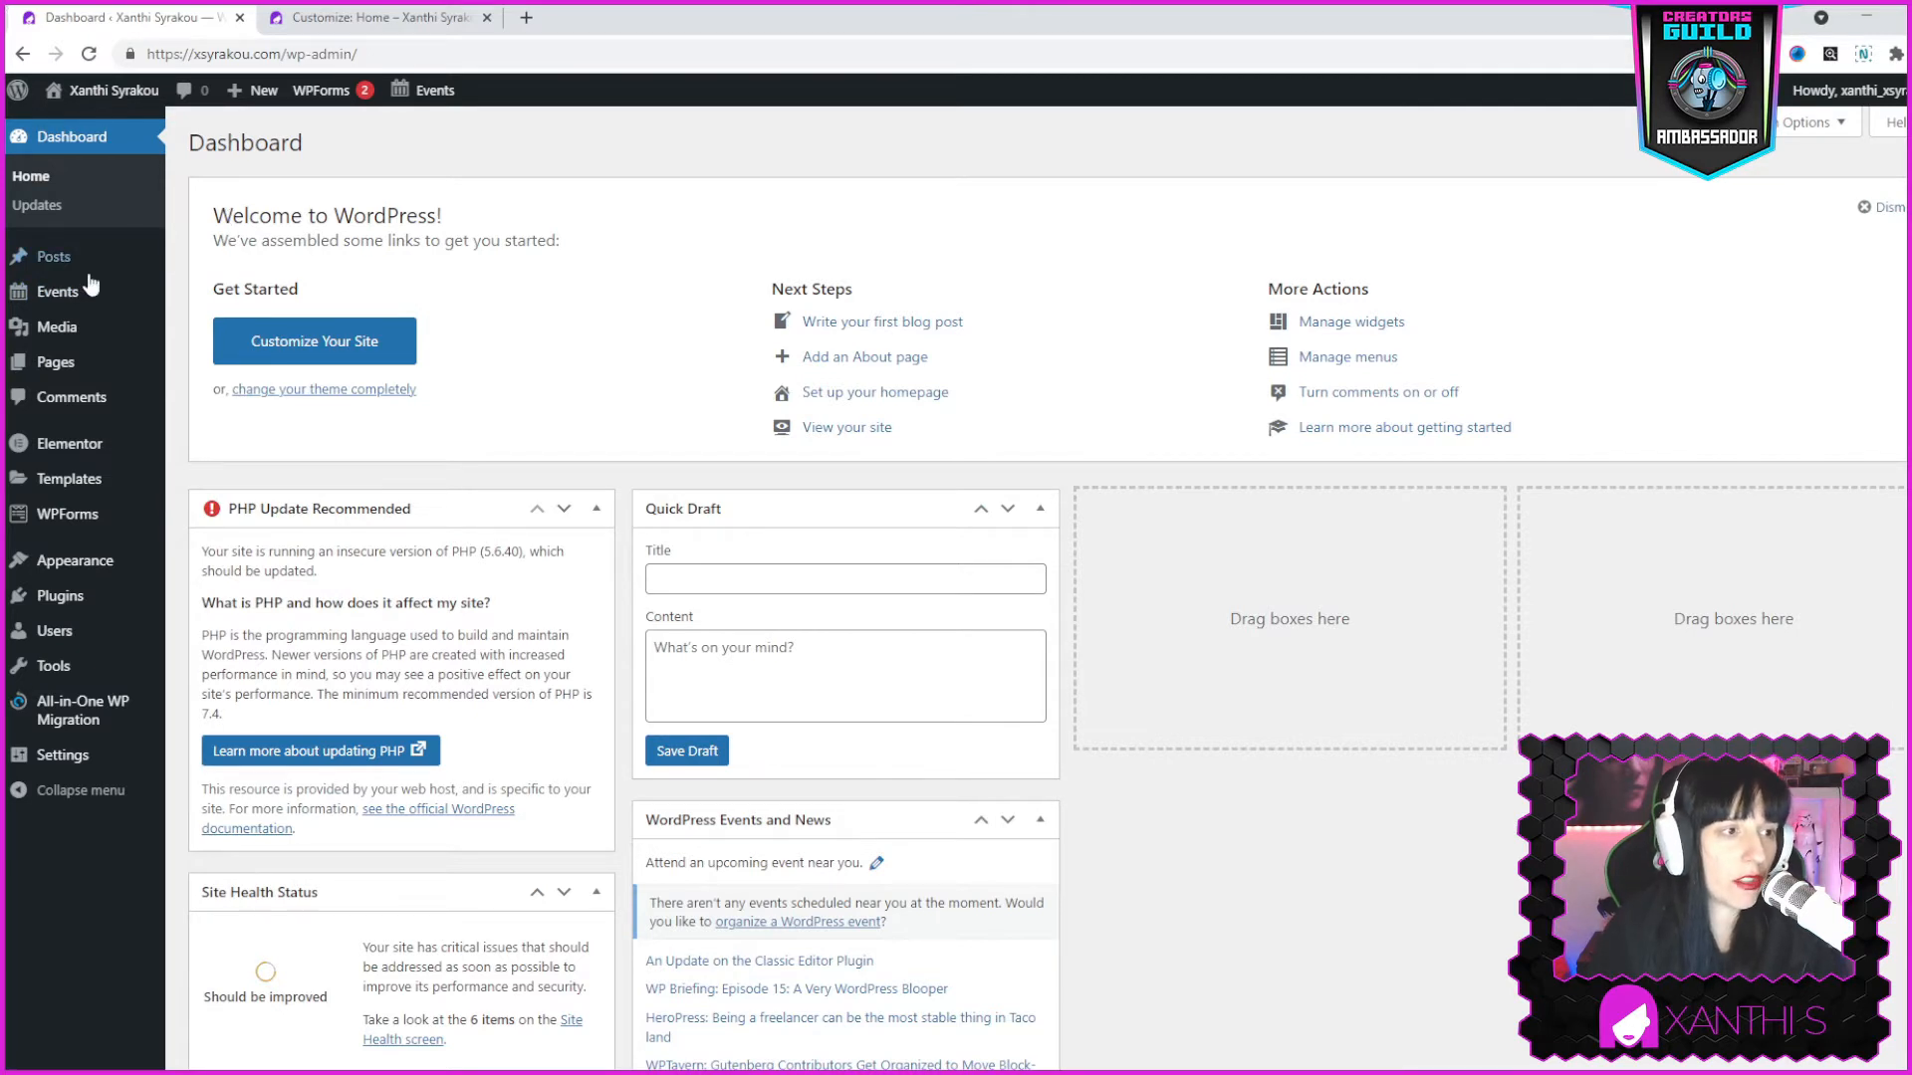
mouse_move(49, 261)
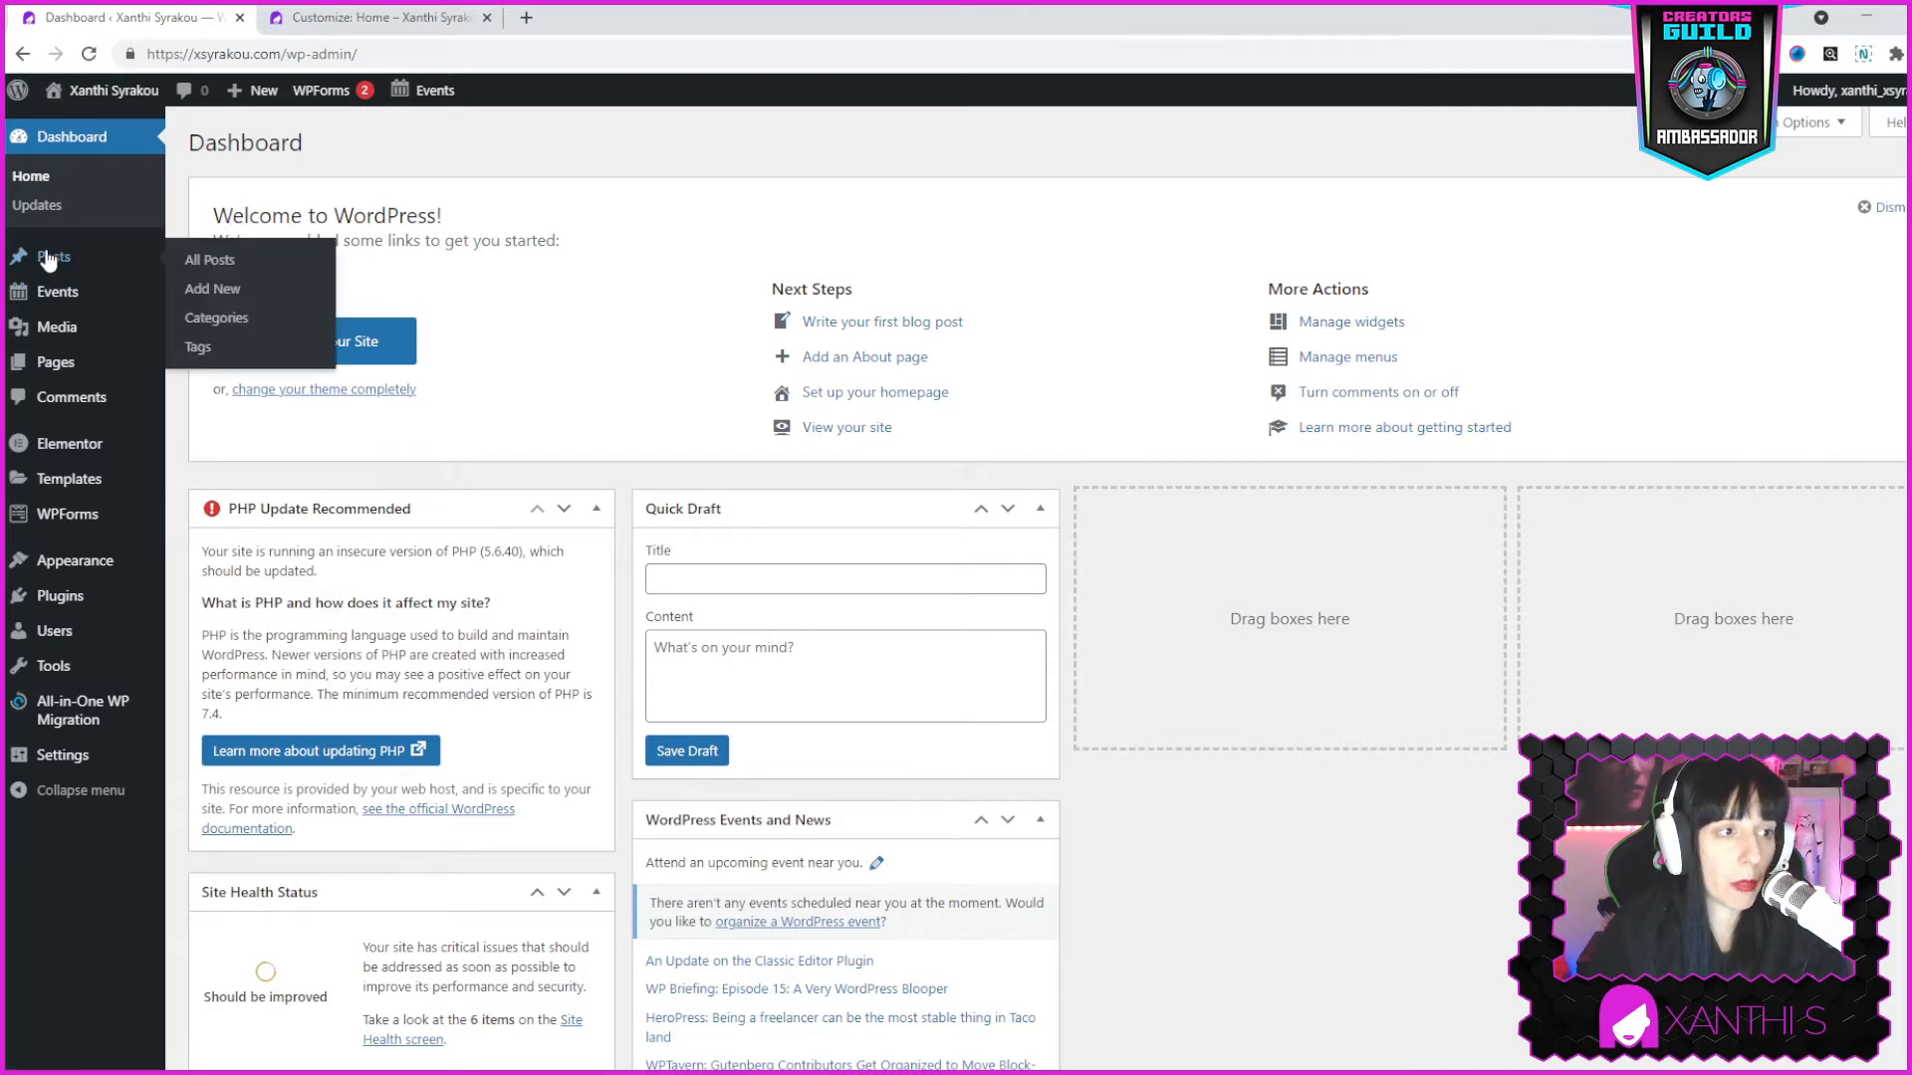
click(48, 258)
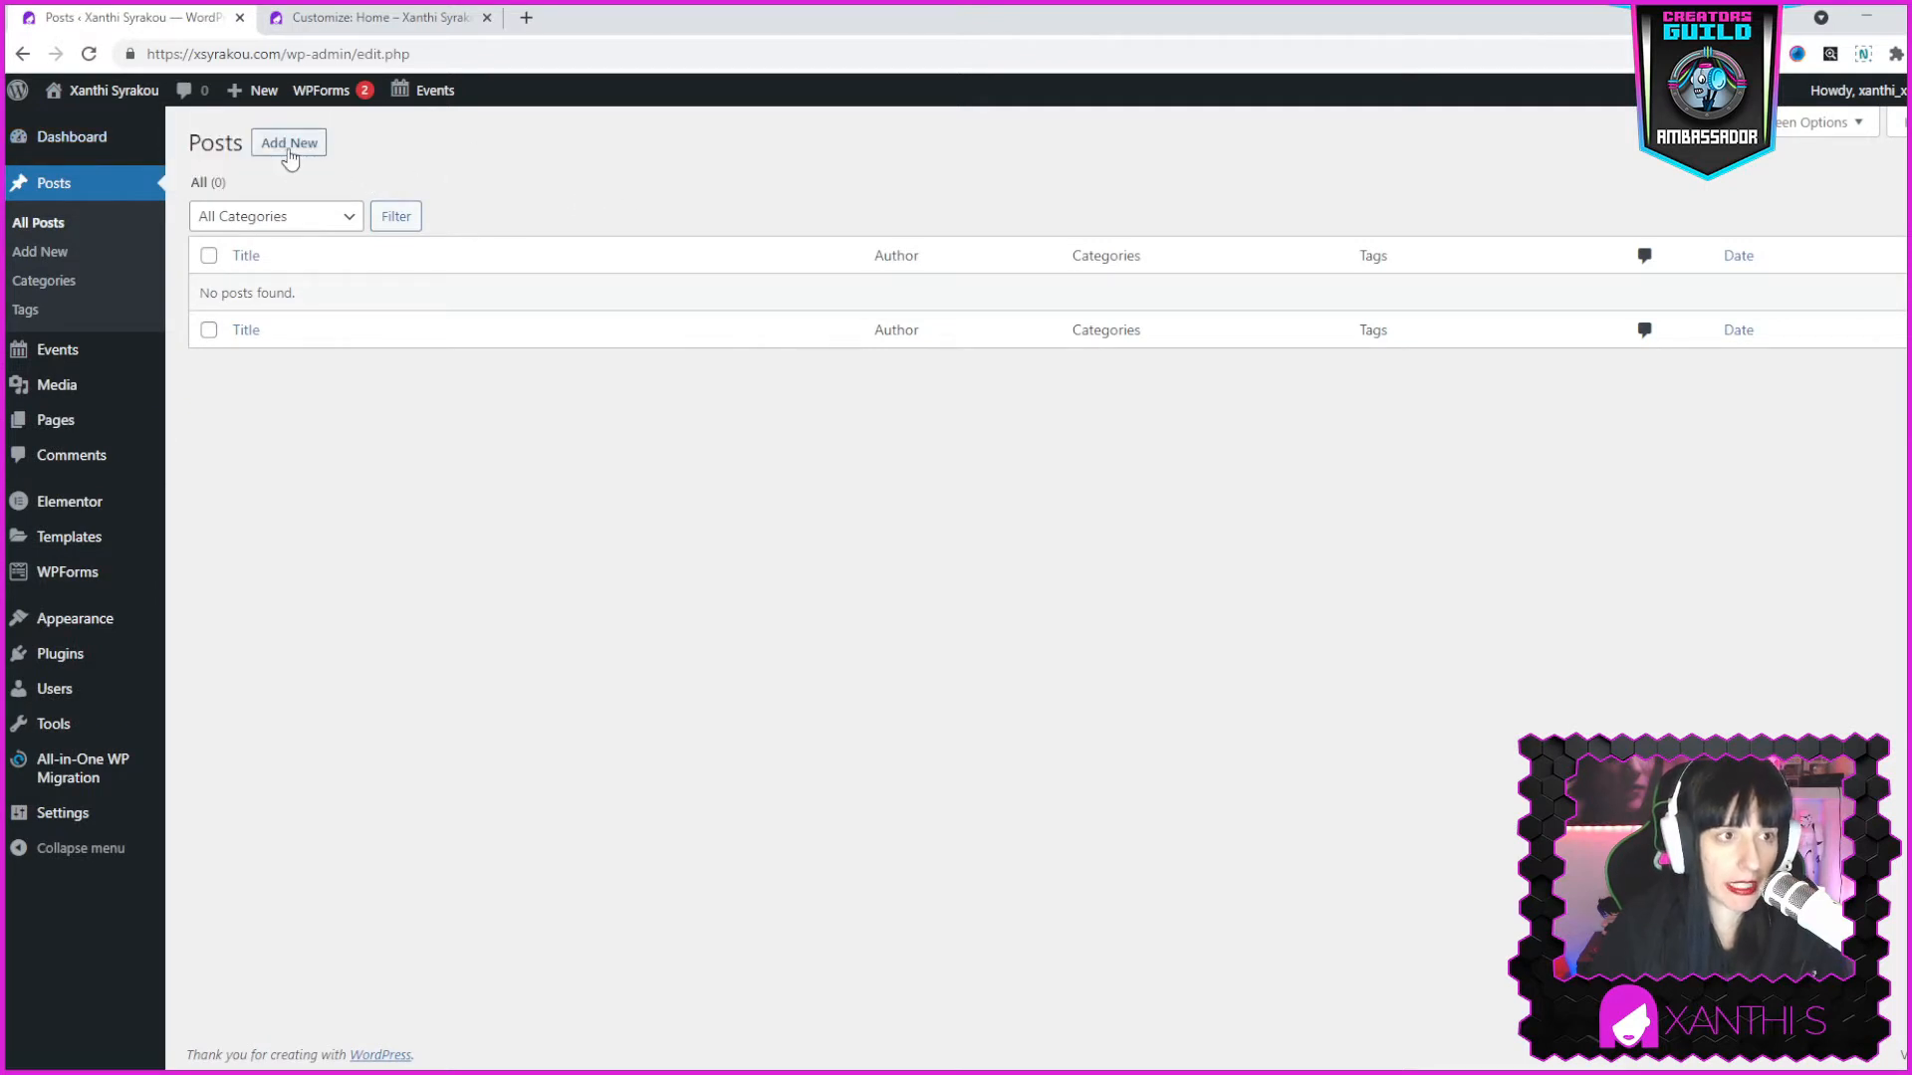
click(288, 150)
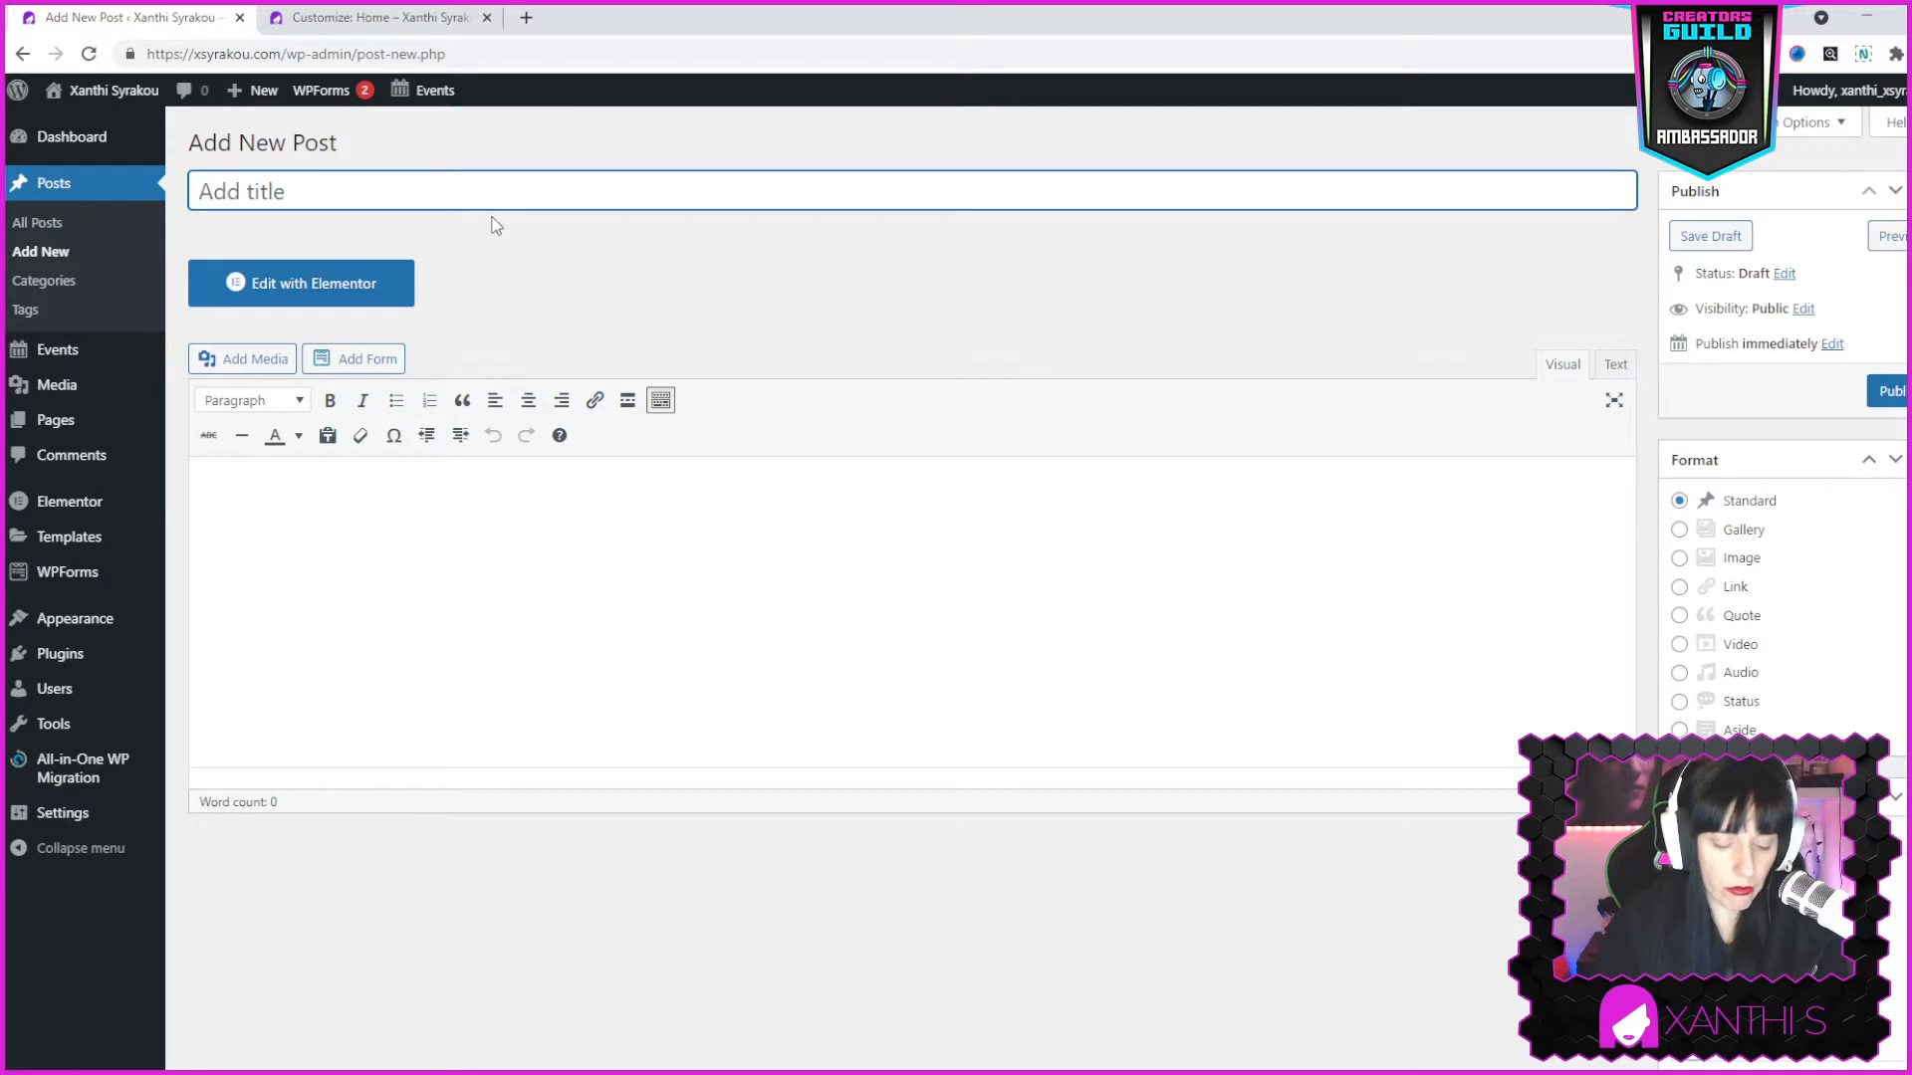
text(This is my ti)
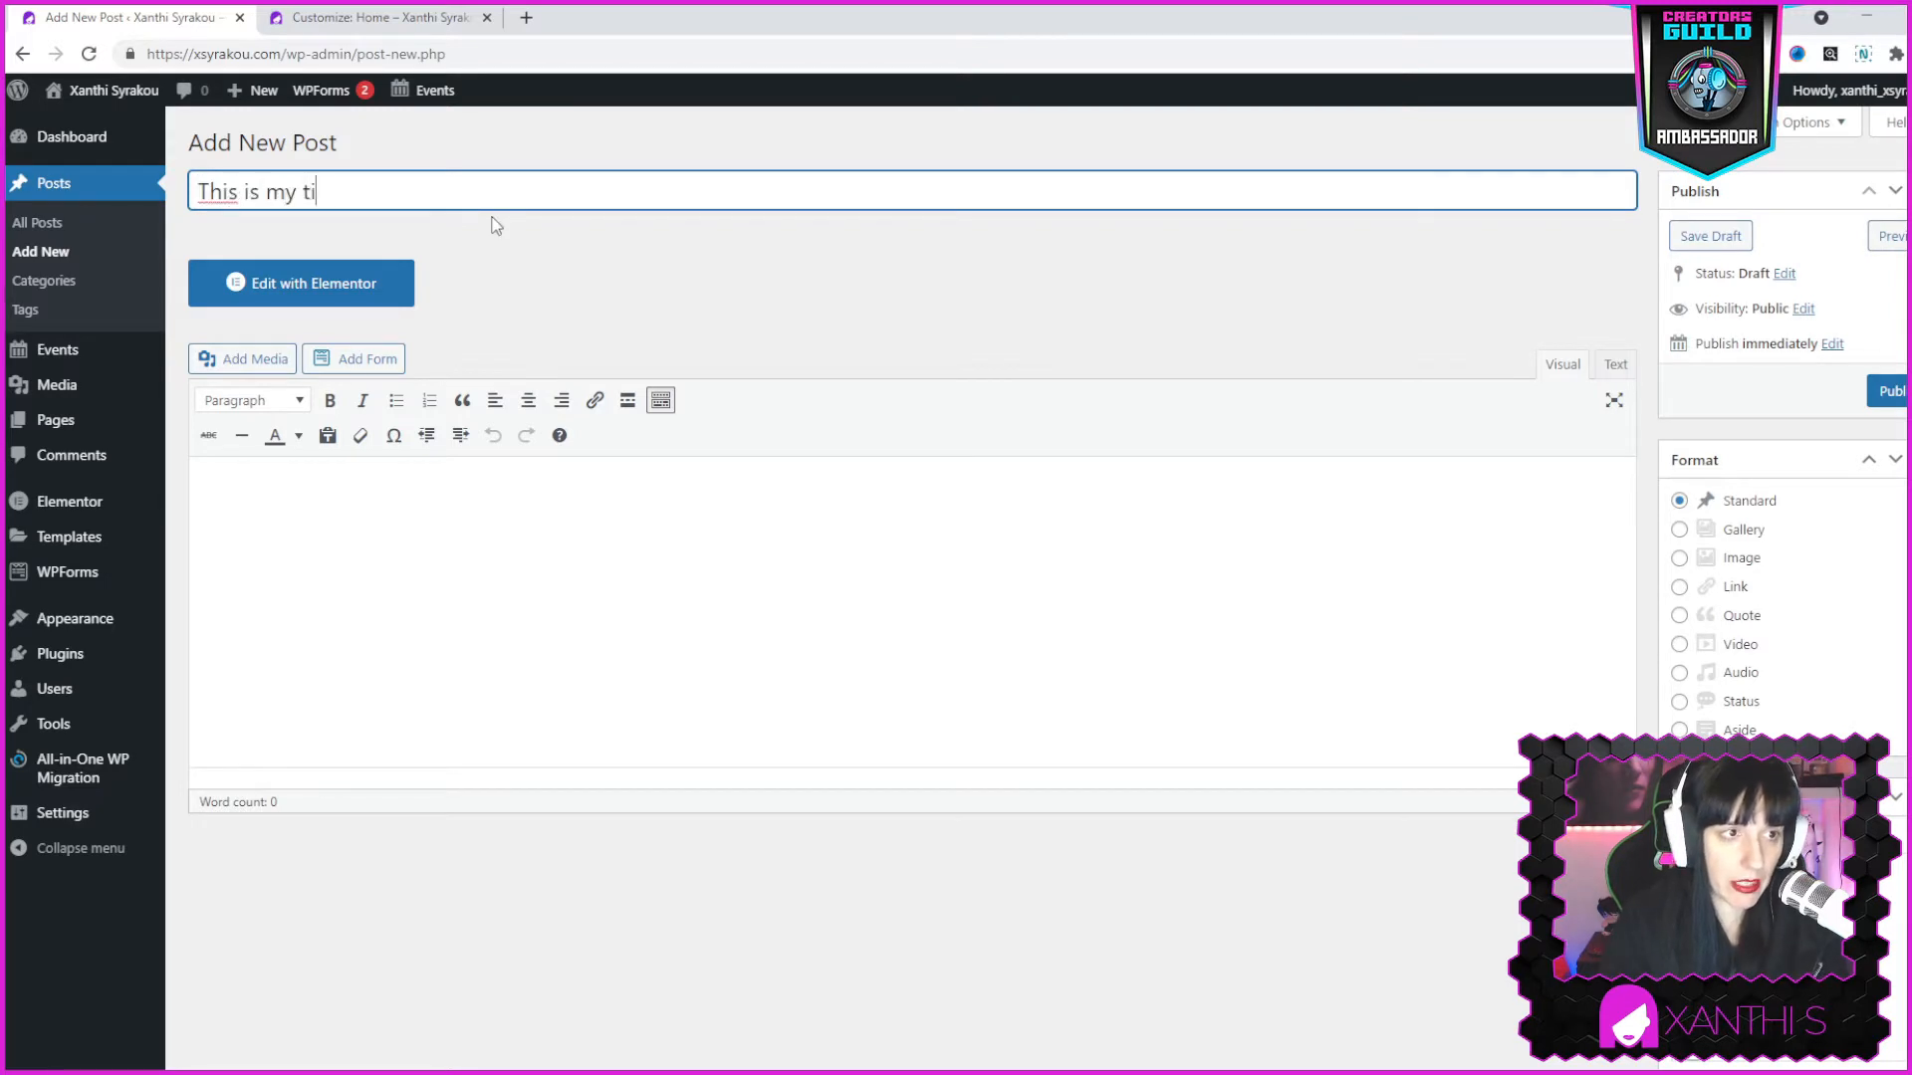
text(tle)
Fill the post body with four placeholder paragraphs: "WKSJFKSDLFJS", "FDSLFJKDSLFJÖDSF", "DSFÖDSJFLSDJFLSKD" and "FSDÖKDSLÖFJKSDL".
click(570, 505)
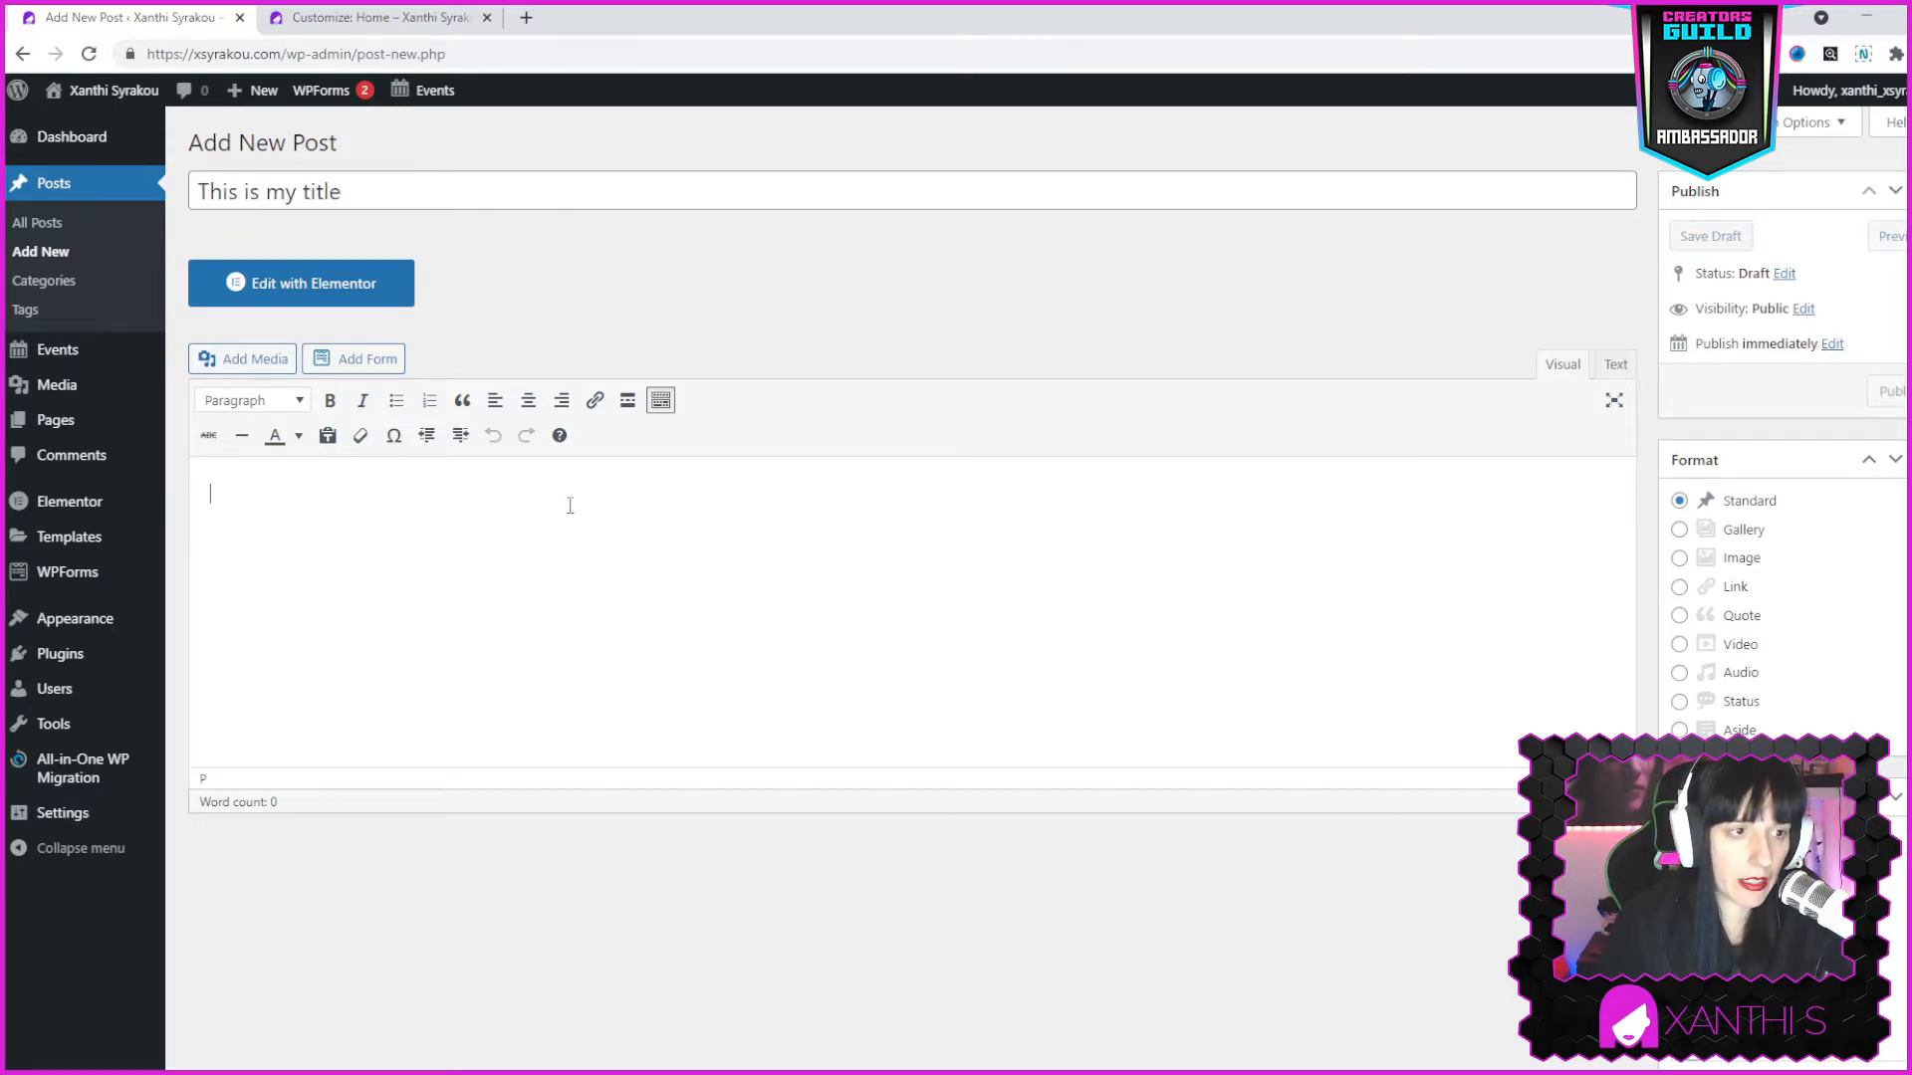
text(WKSJFKSDLFJS)
key(Return)
text(FDSLFJ)
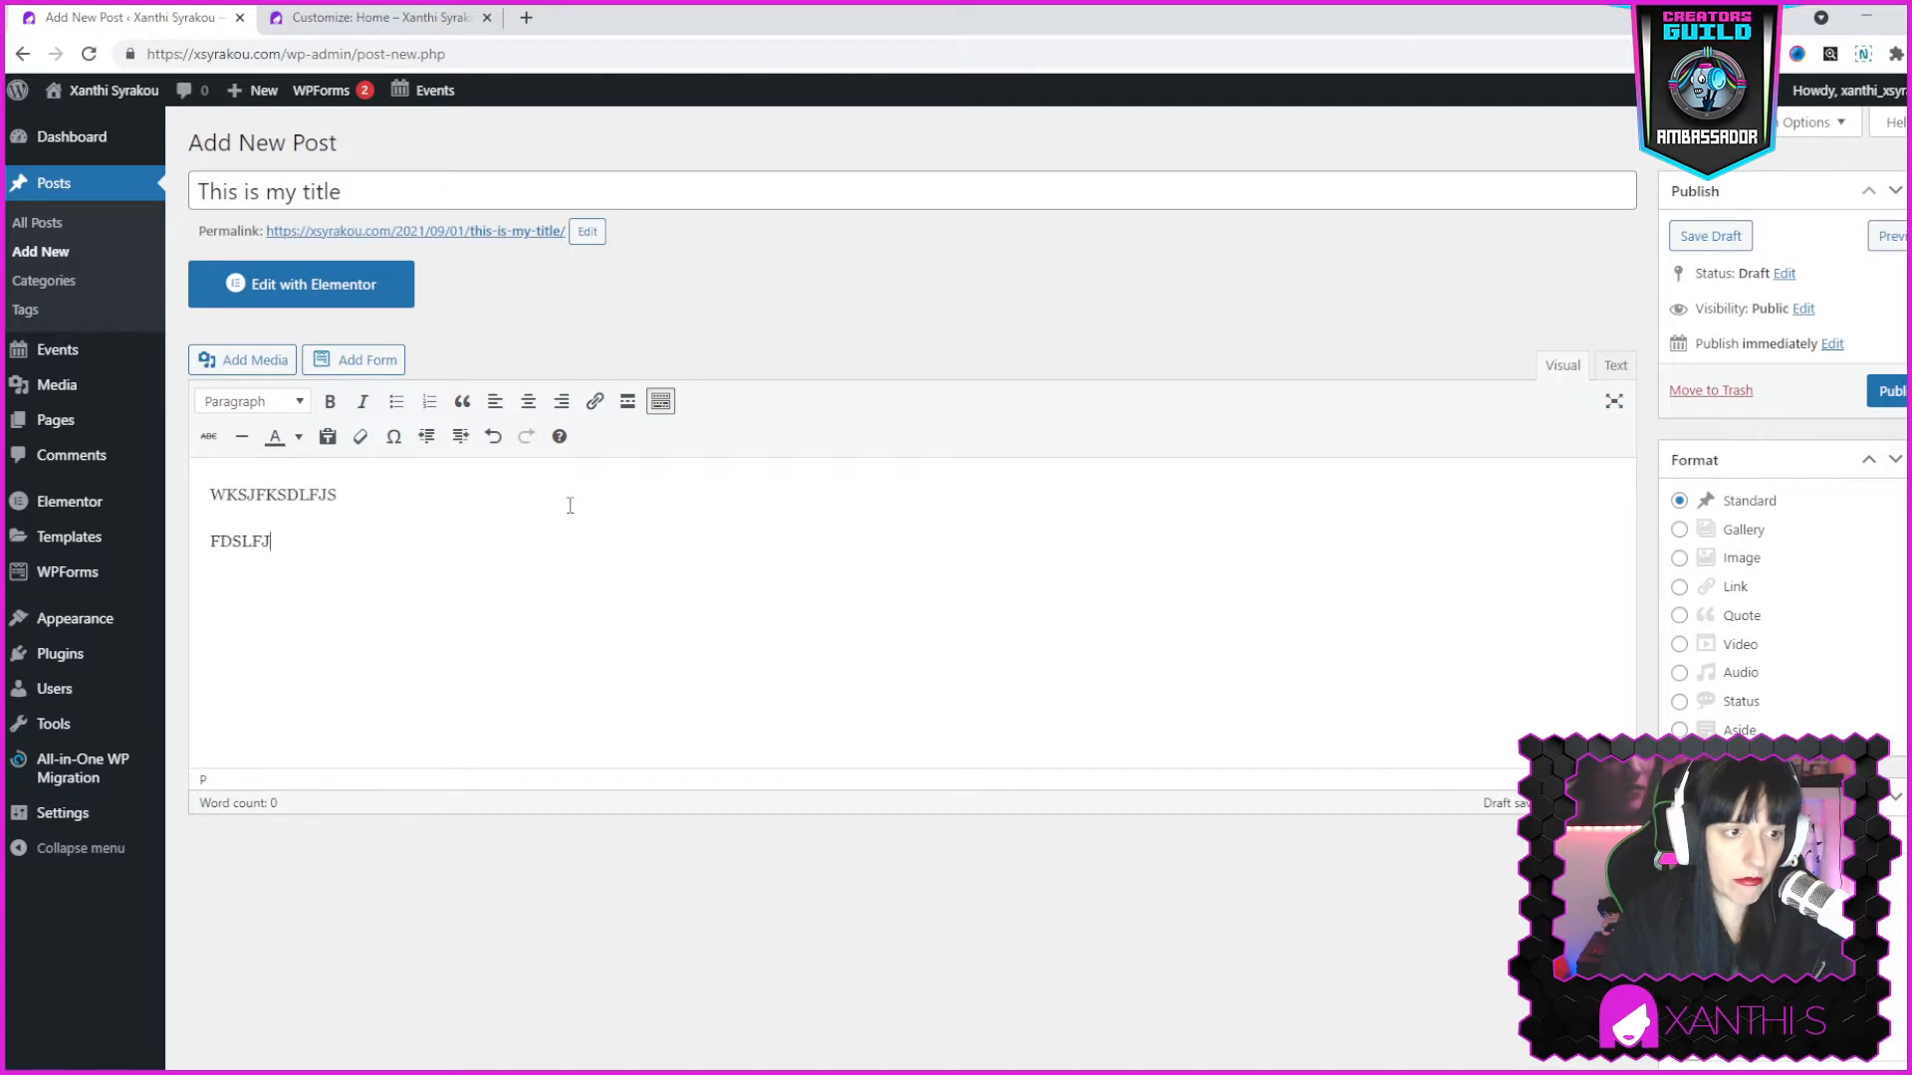
text(KDSLFJÖDSF)
key(Return)
text(DSFÖDSJFLSDJFLSKD)
key(Return)
text(FSDÖKDSL)
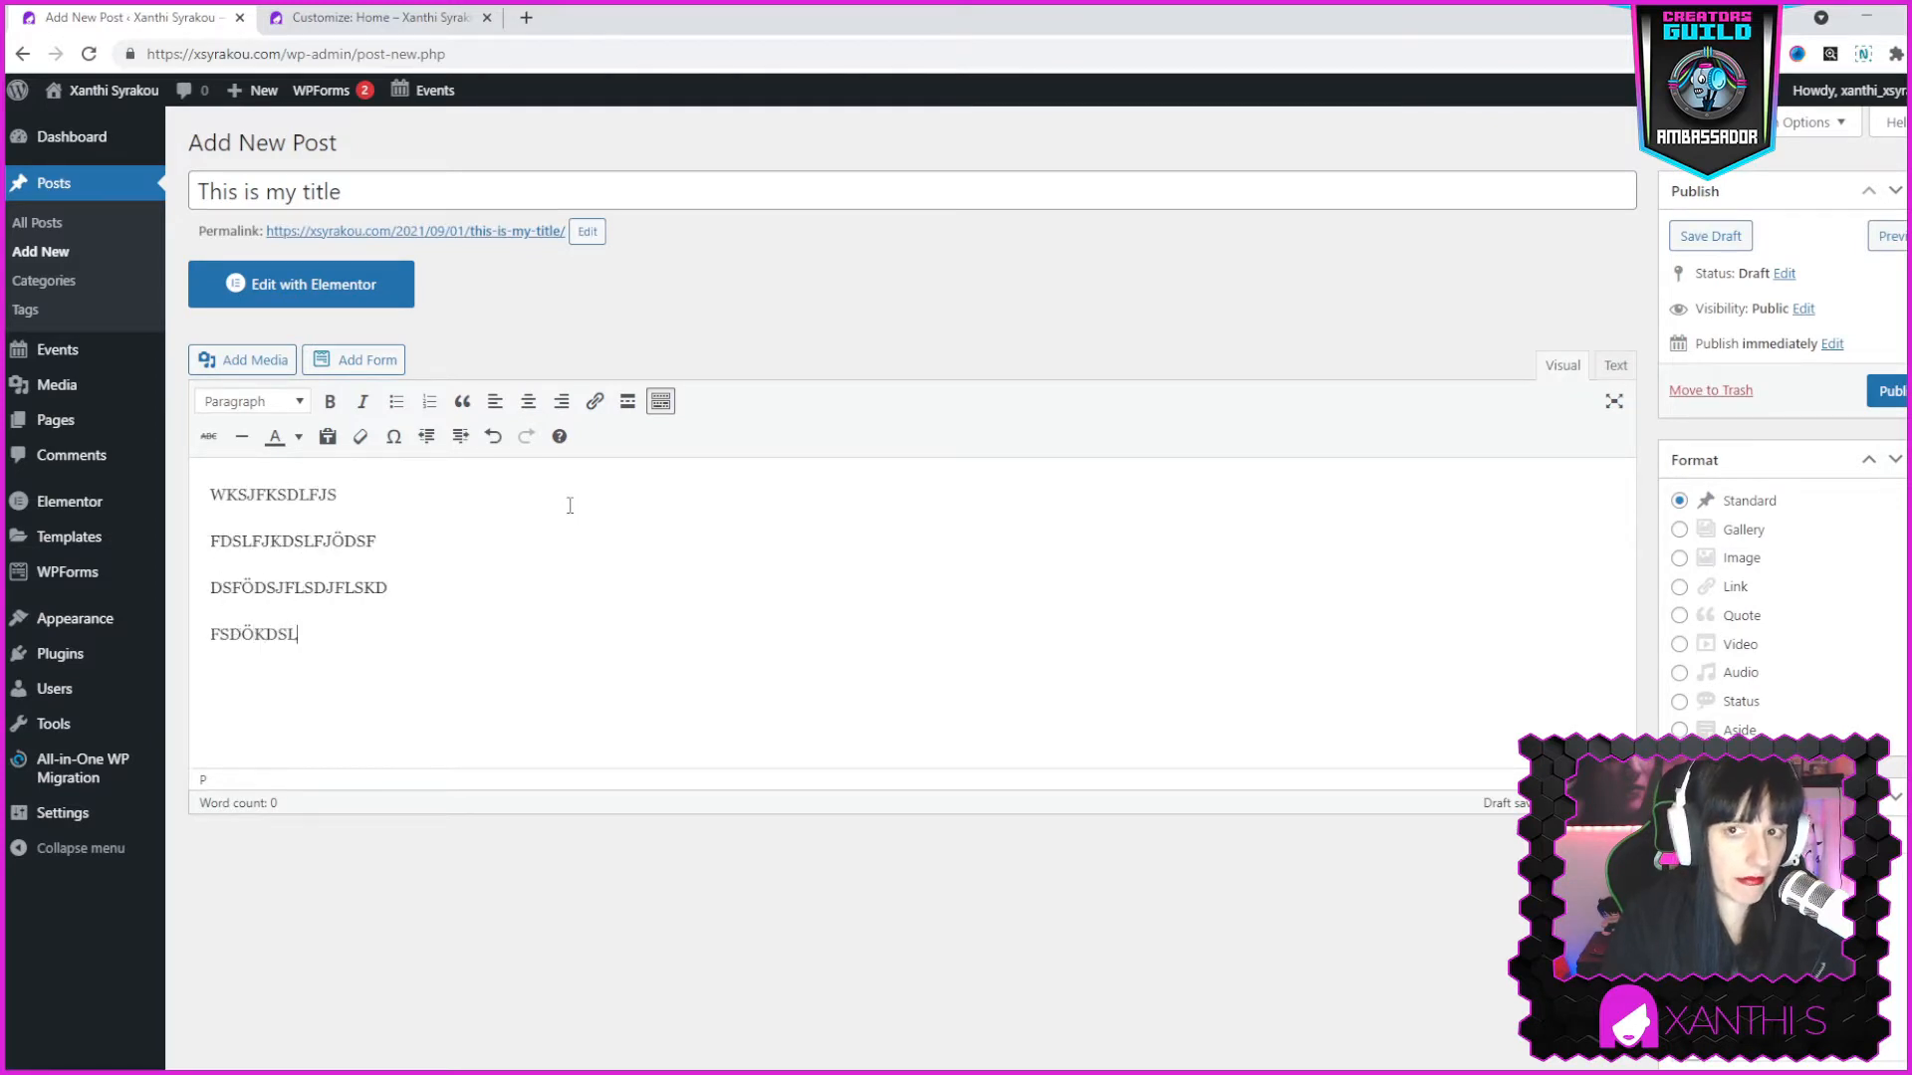
text(ÖFJKSDL)
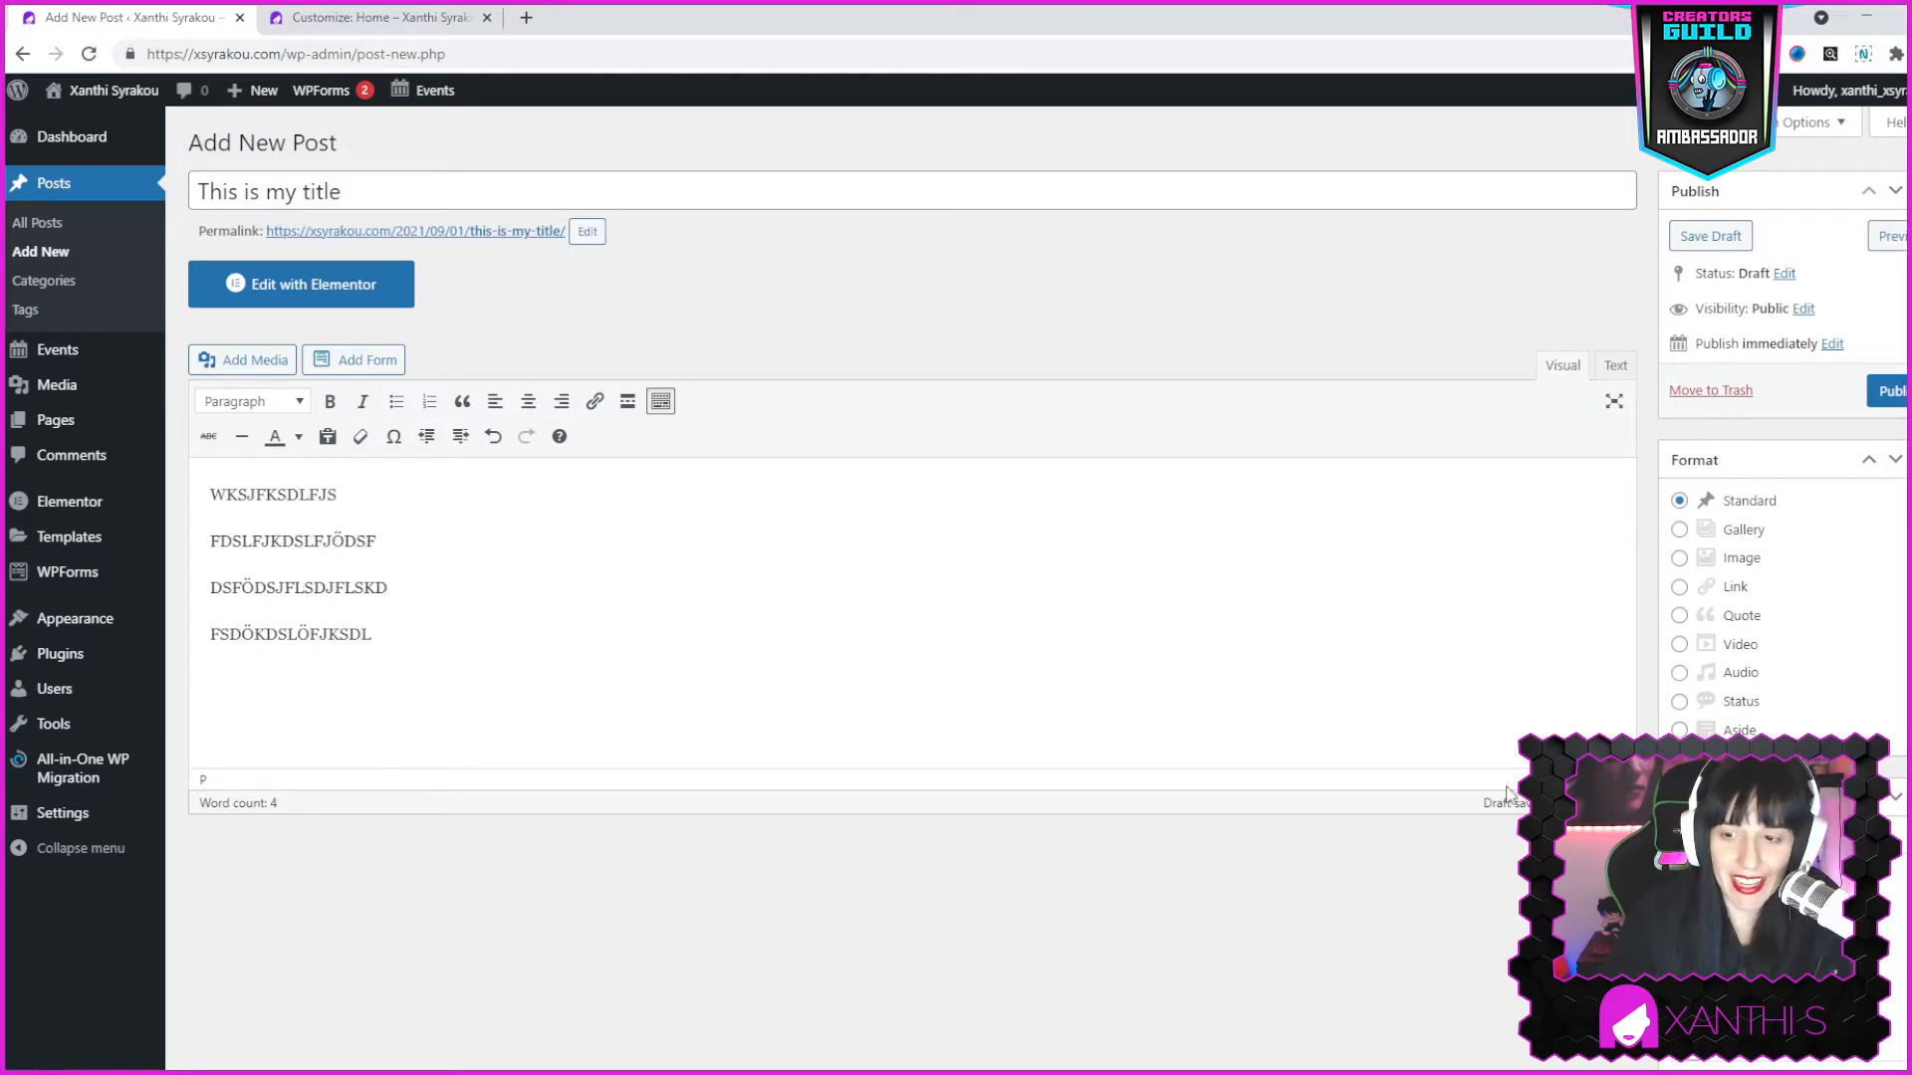
Assign the post to the "breakfast recipes" category.
scroll(1389, 686, down, 2)
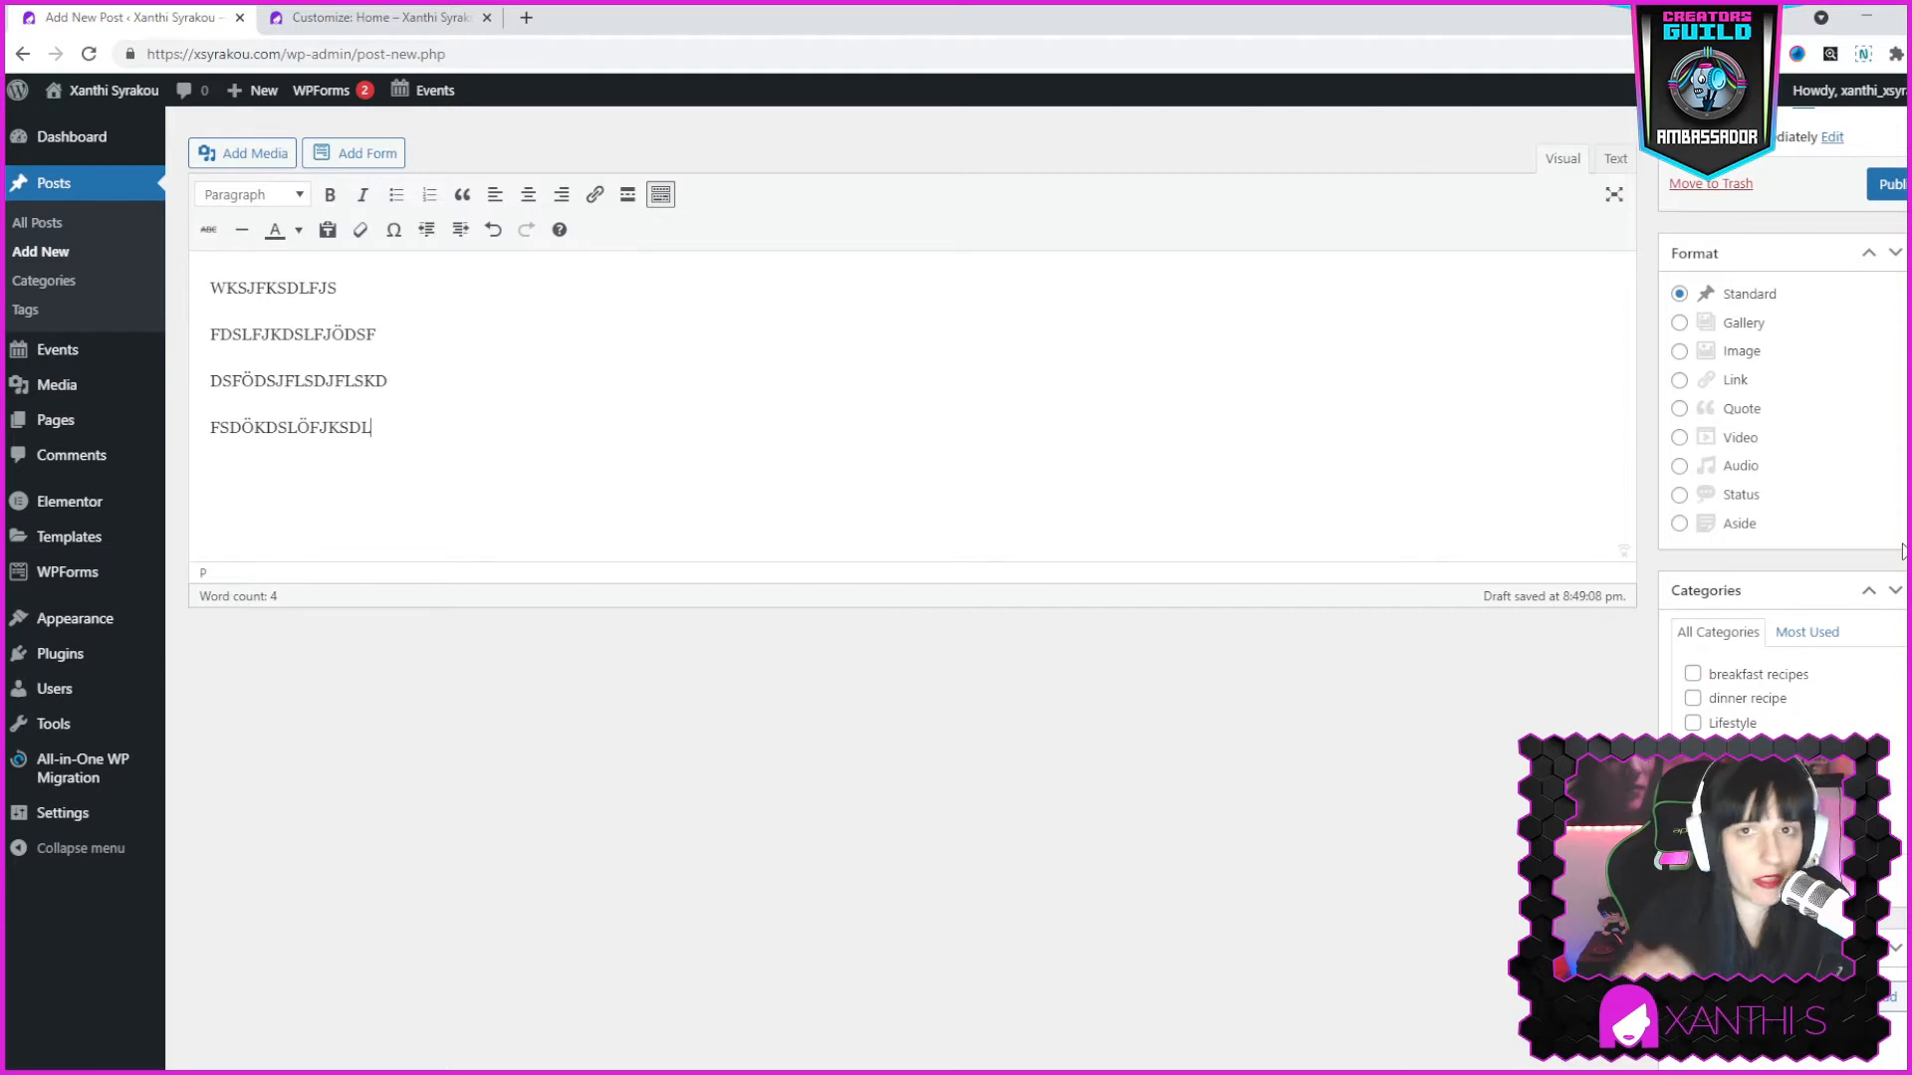
scroll(1433, 640, up, 2)
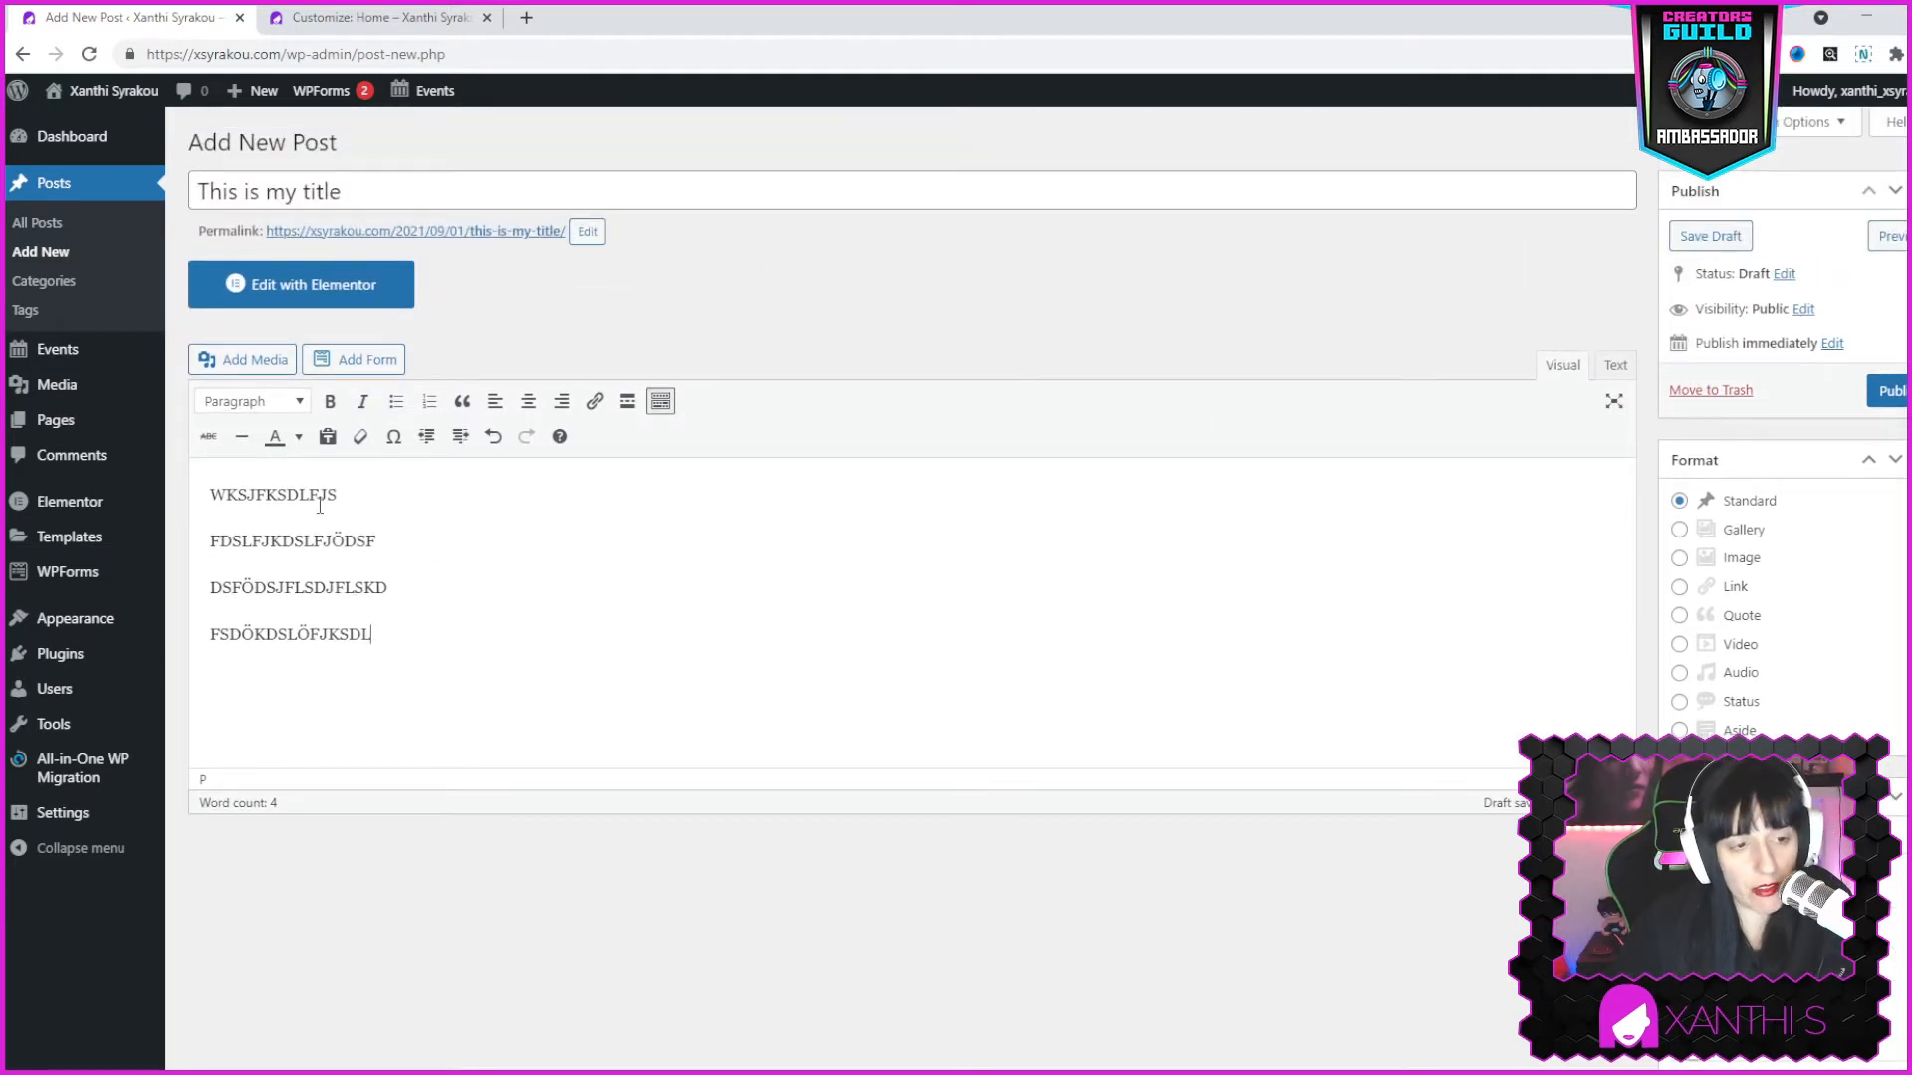
scroll(1646, 618, down, 2)
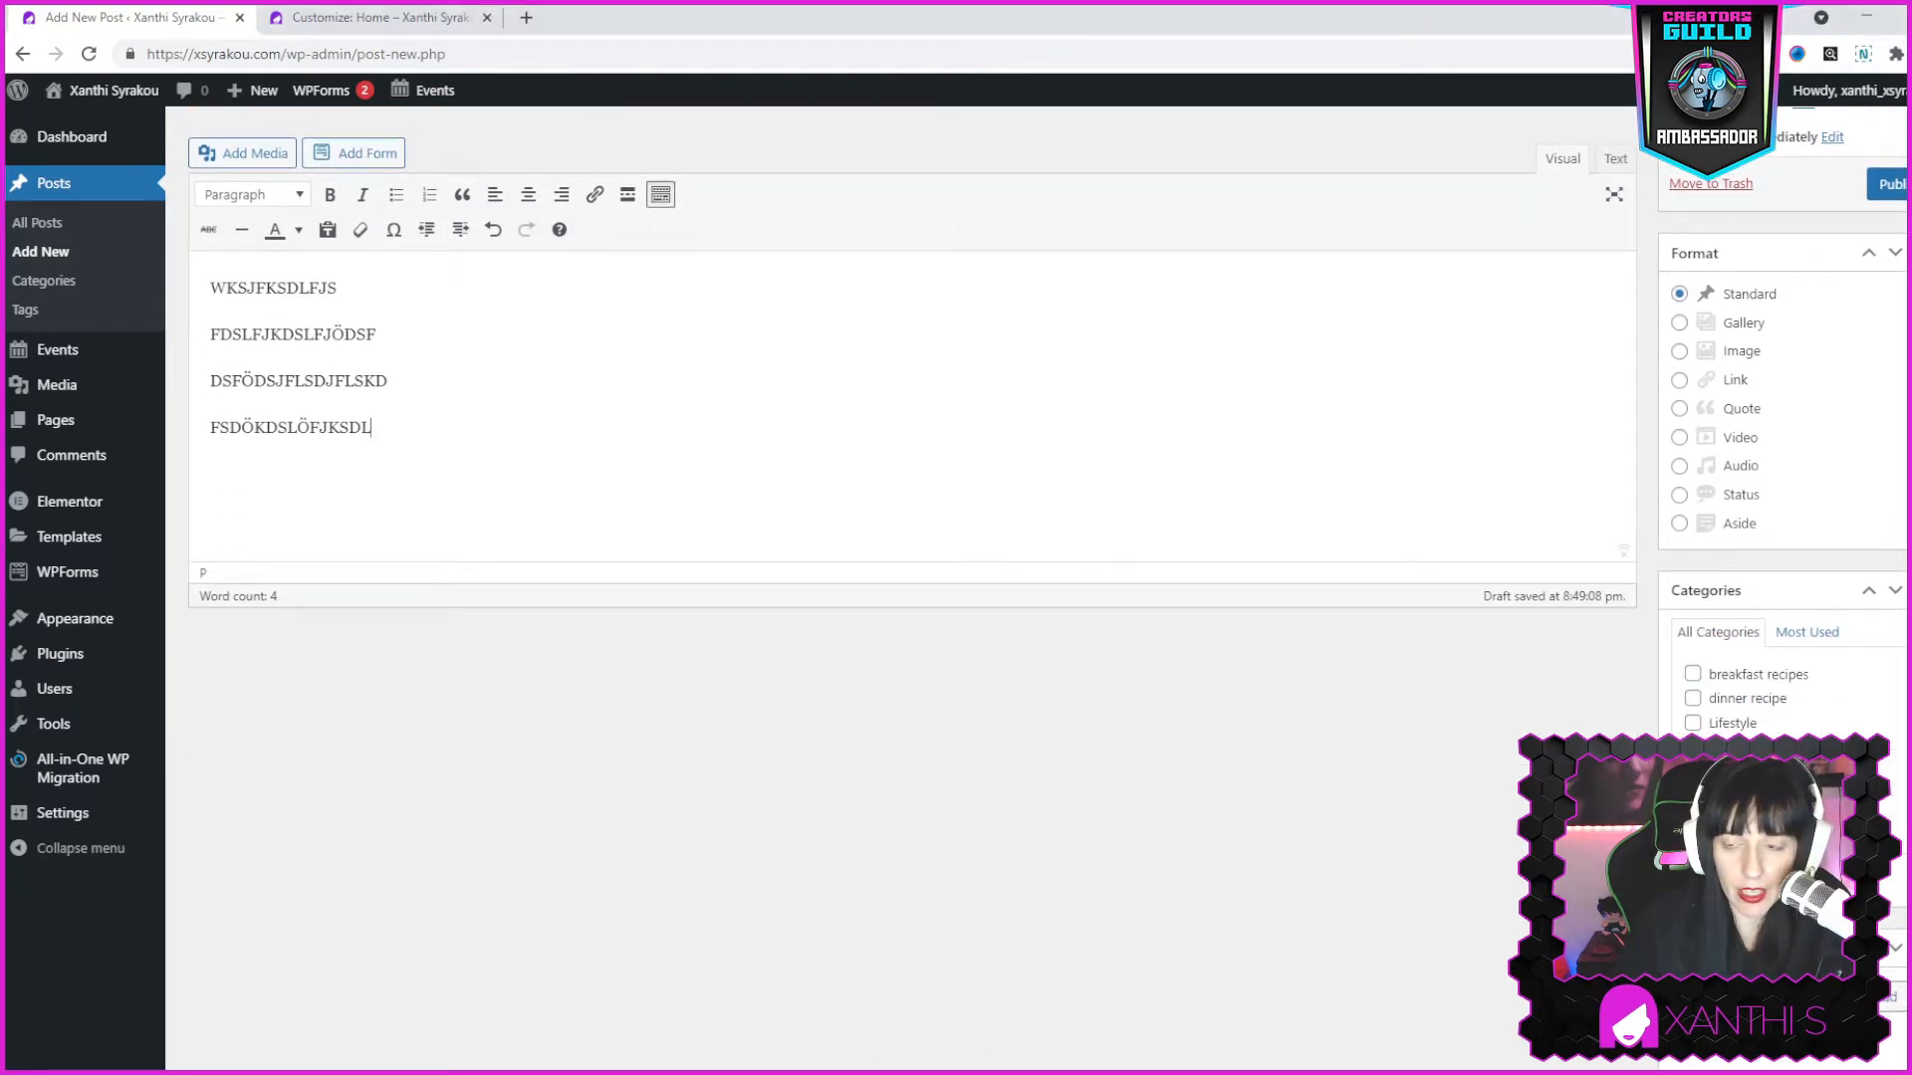
scroll(1741, 610, down, 2)
scroll(1792, 642, up, 1)
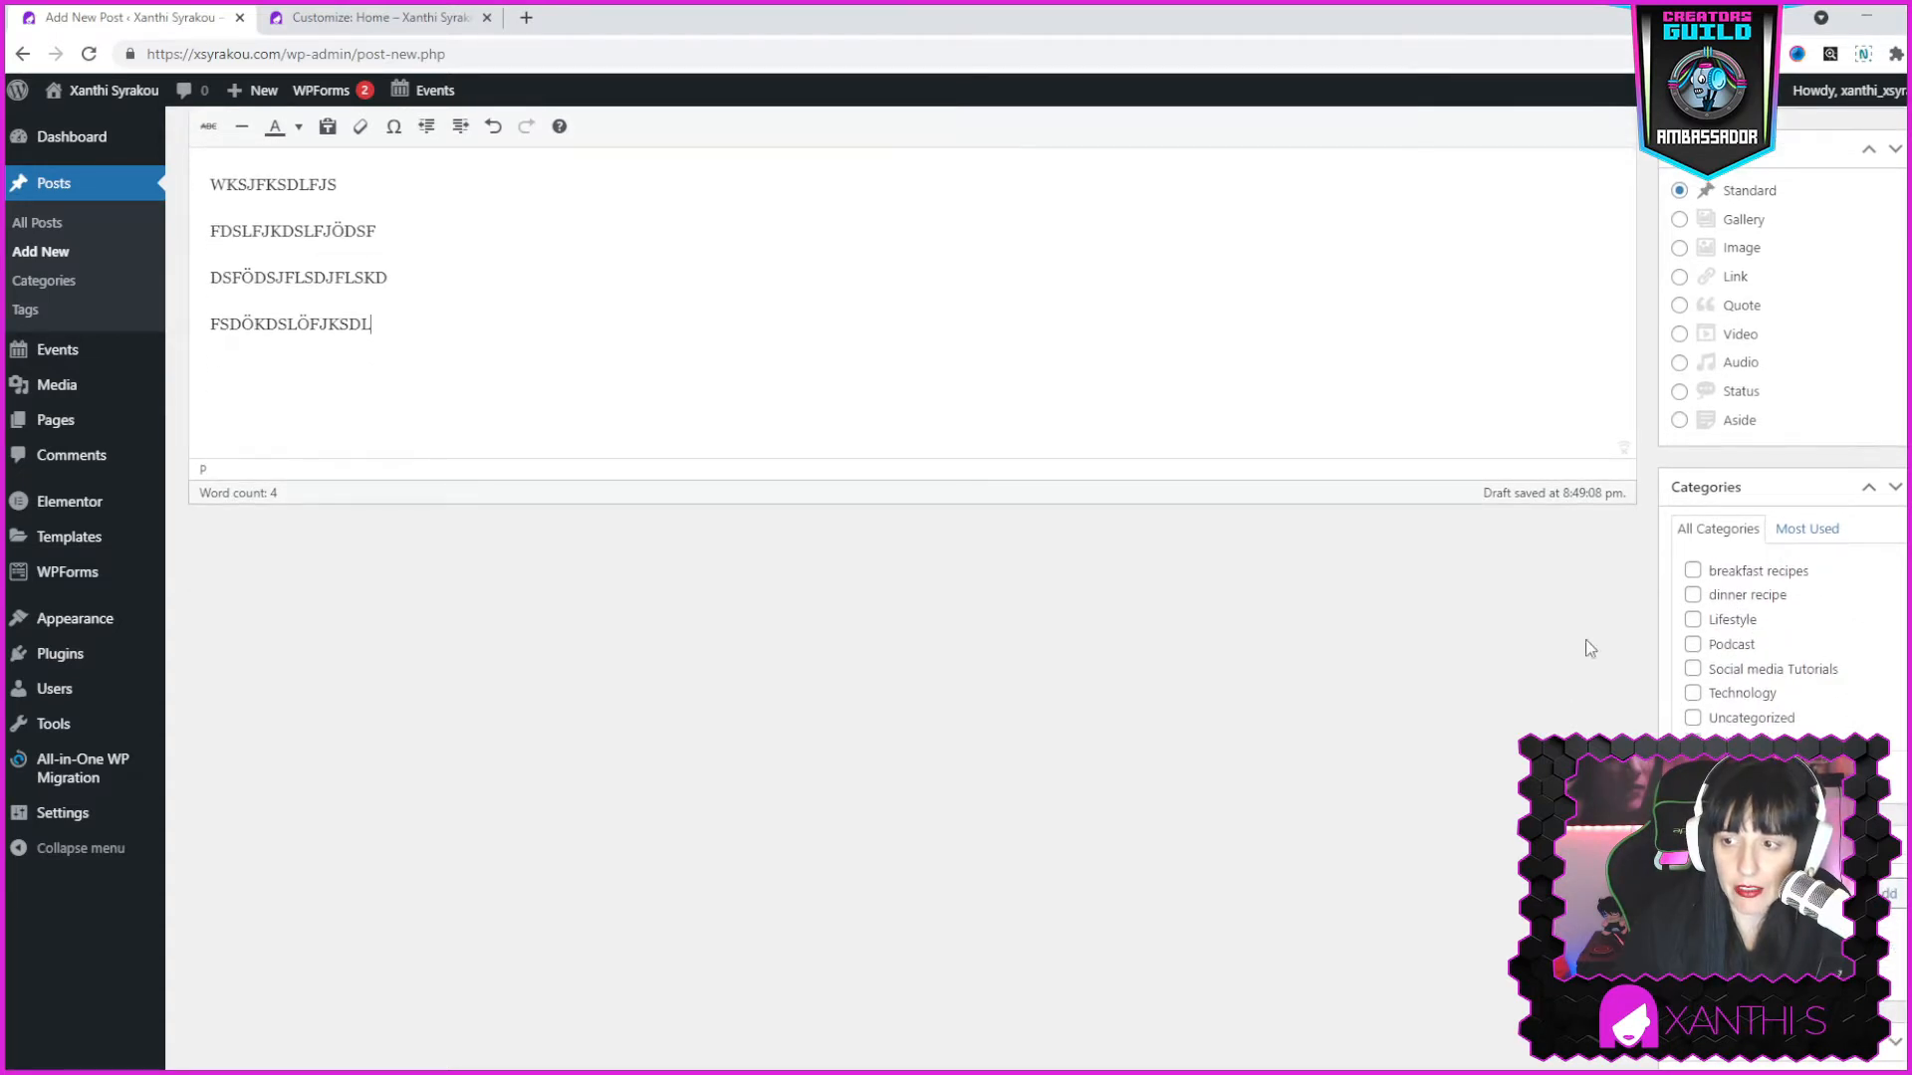
scroll(1593, 637, down, 2)
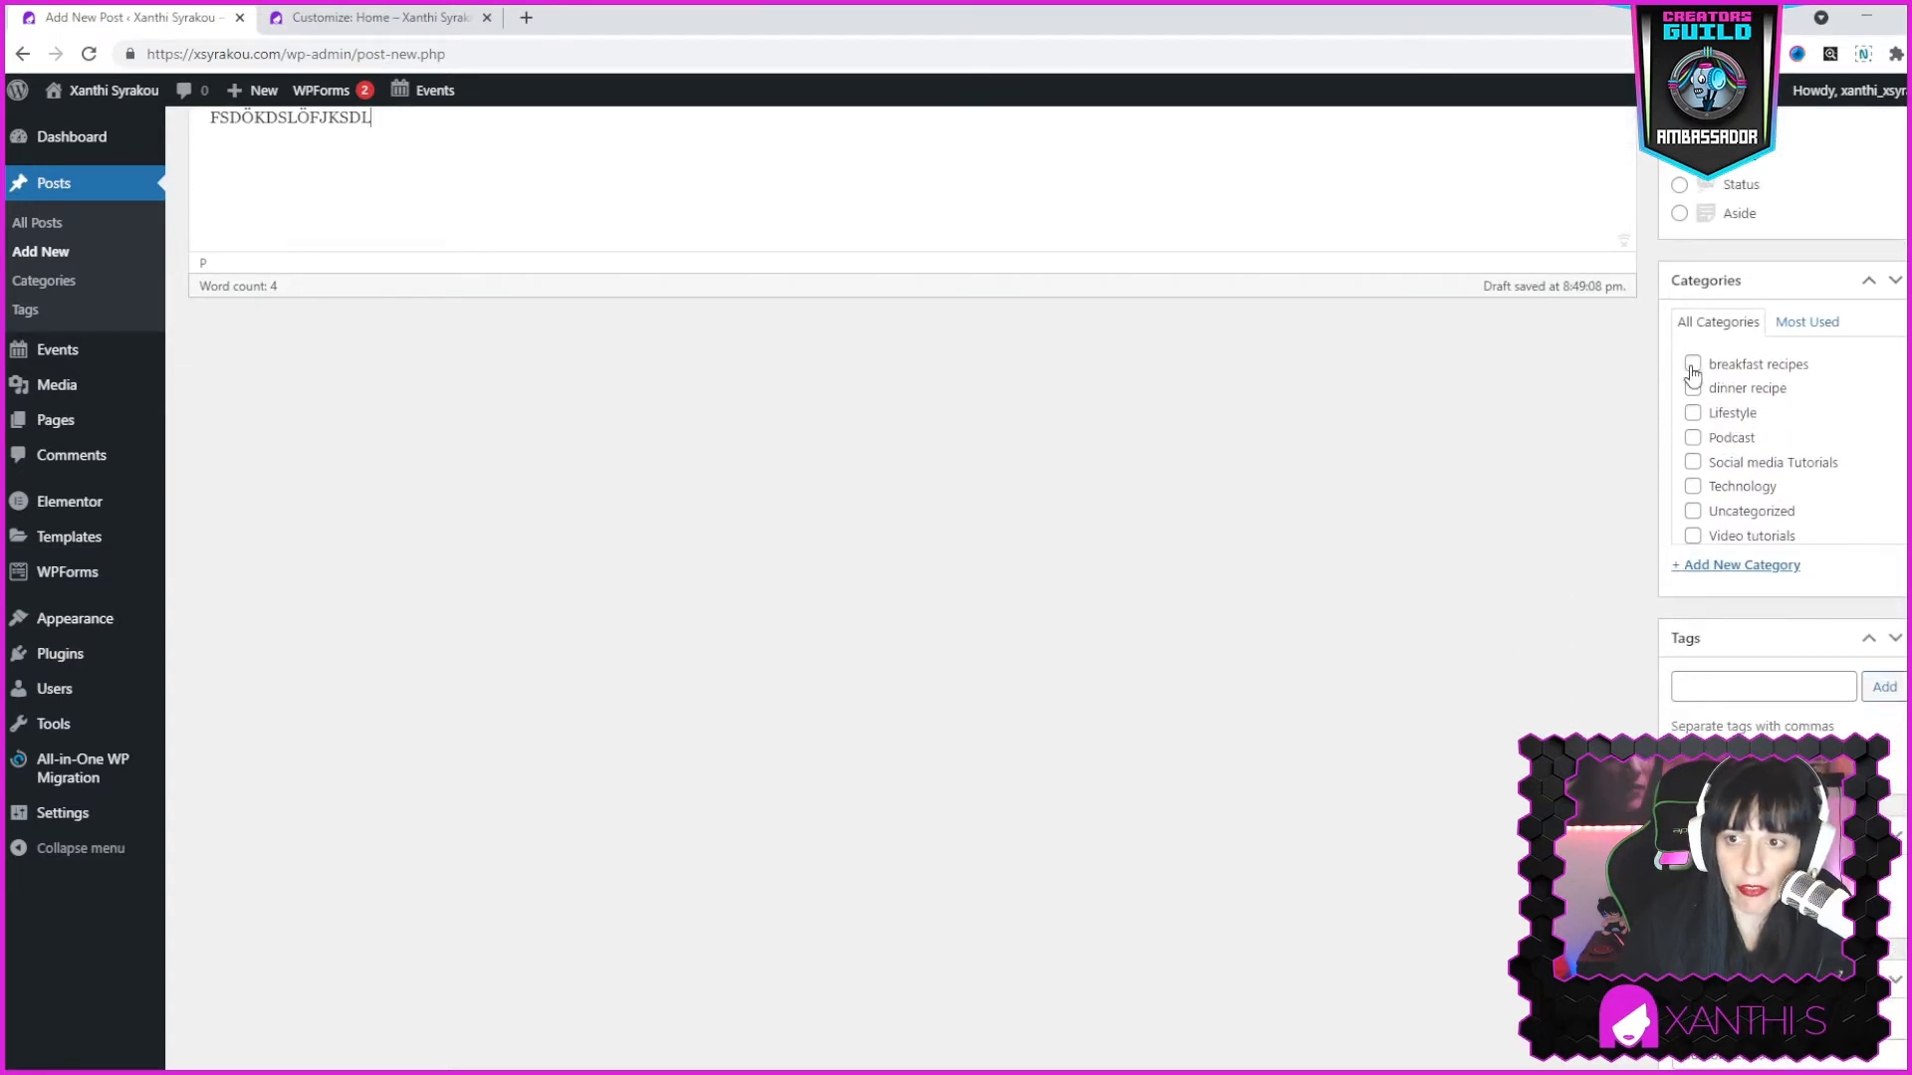
scroll(661, 396, up, 4)
scroll(1023, 443, down, 2)
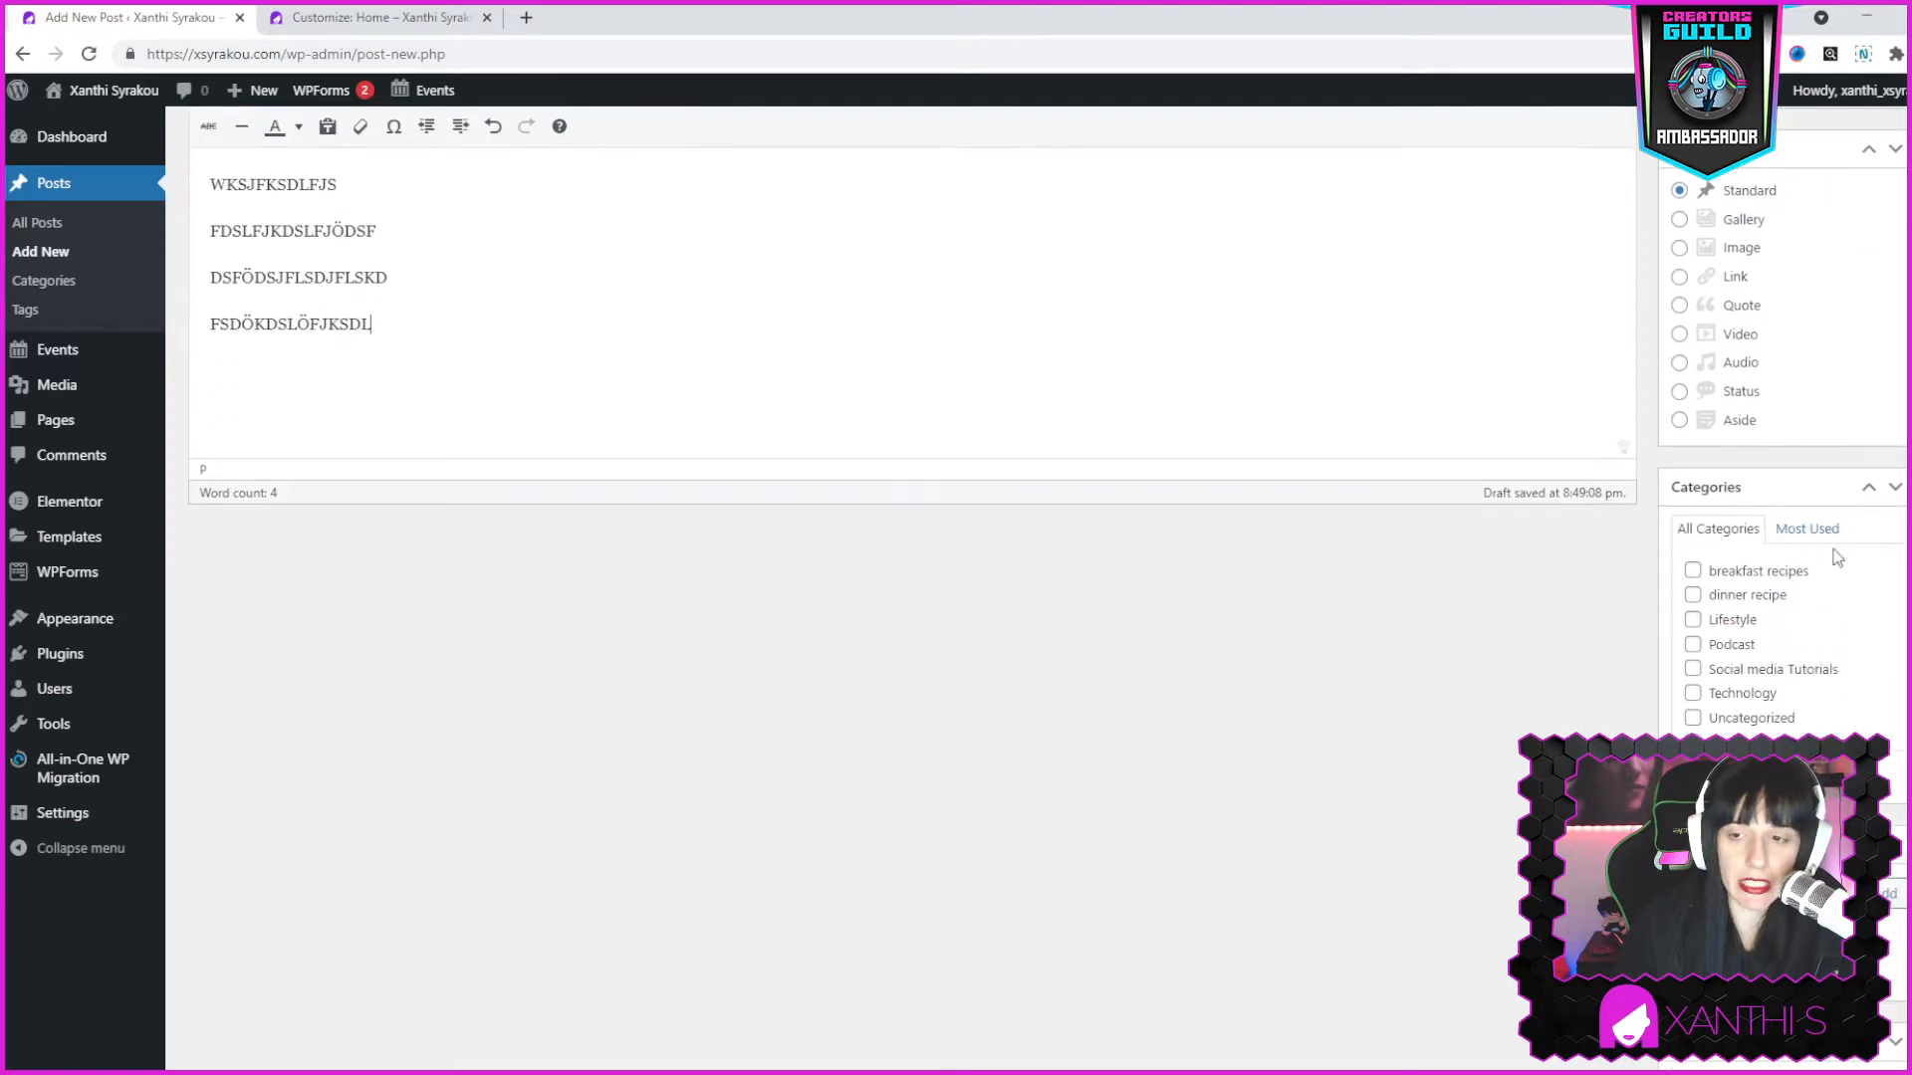
click(1692, 575)
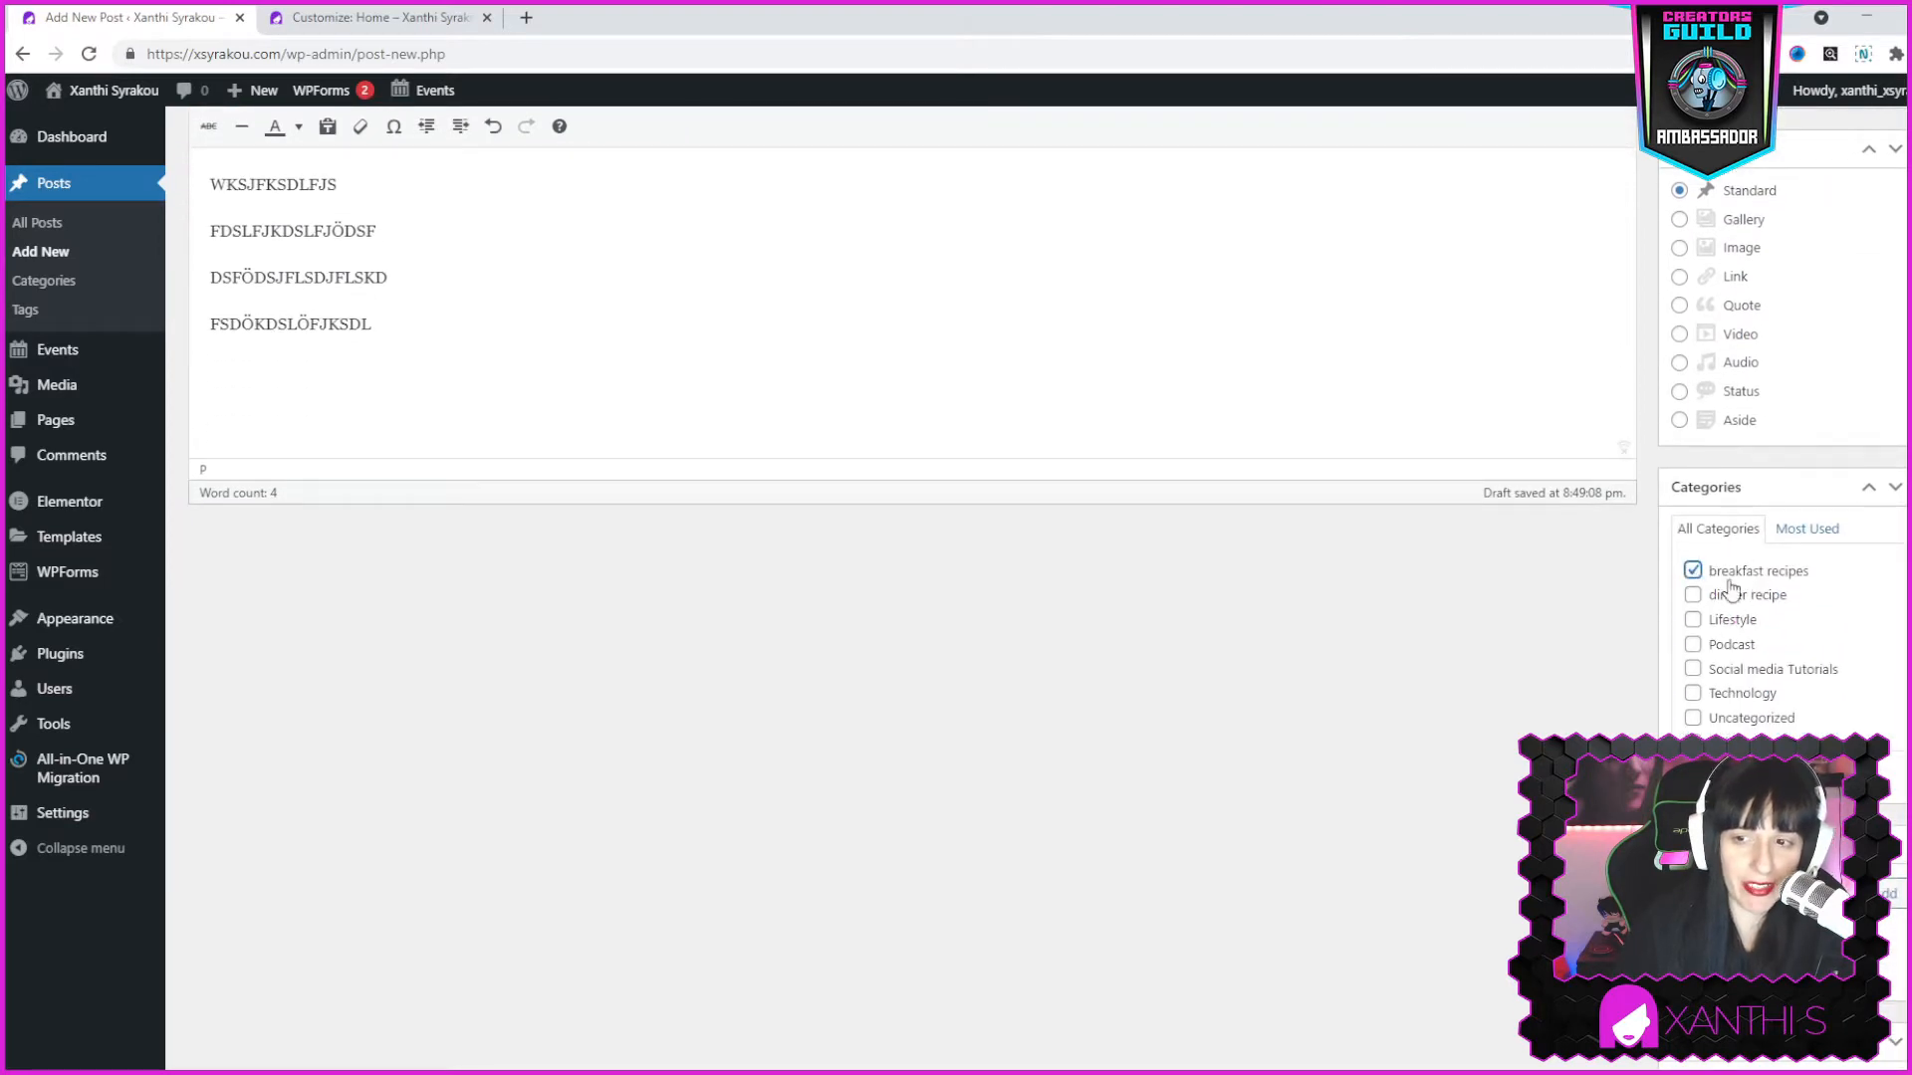
Set the laptop-with-code photo from the media library as the post's featured image.
scroll(1673, 667, down, 4)
scroll(1715, 542, down, 3)
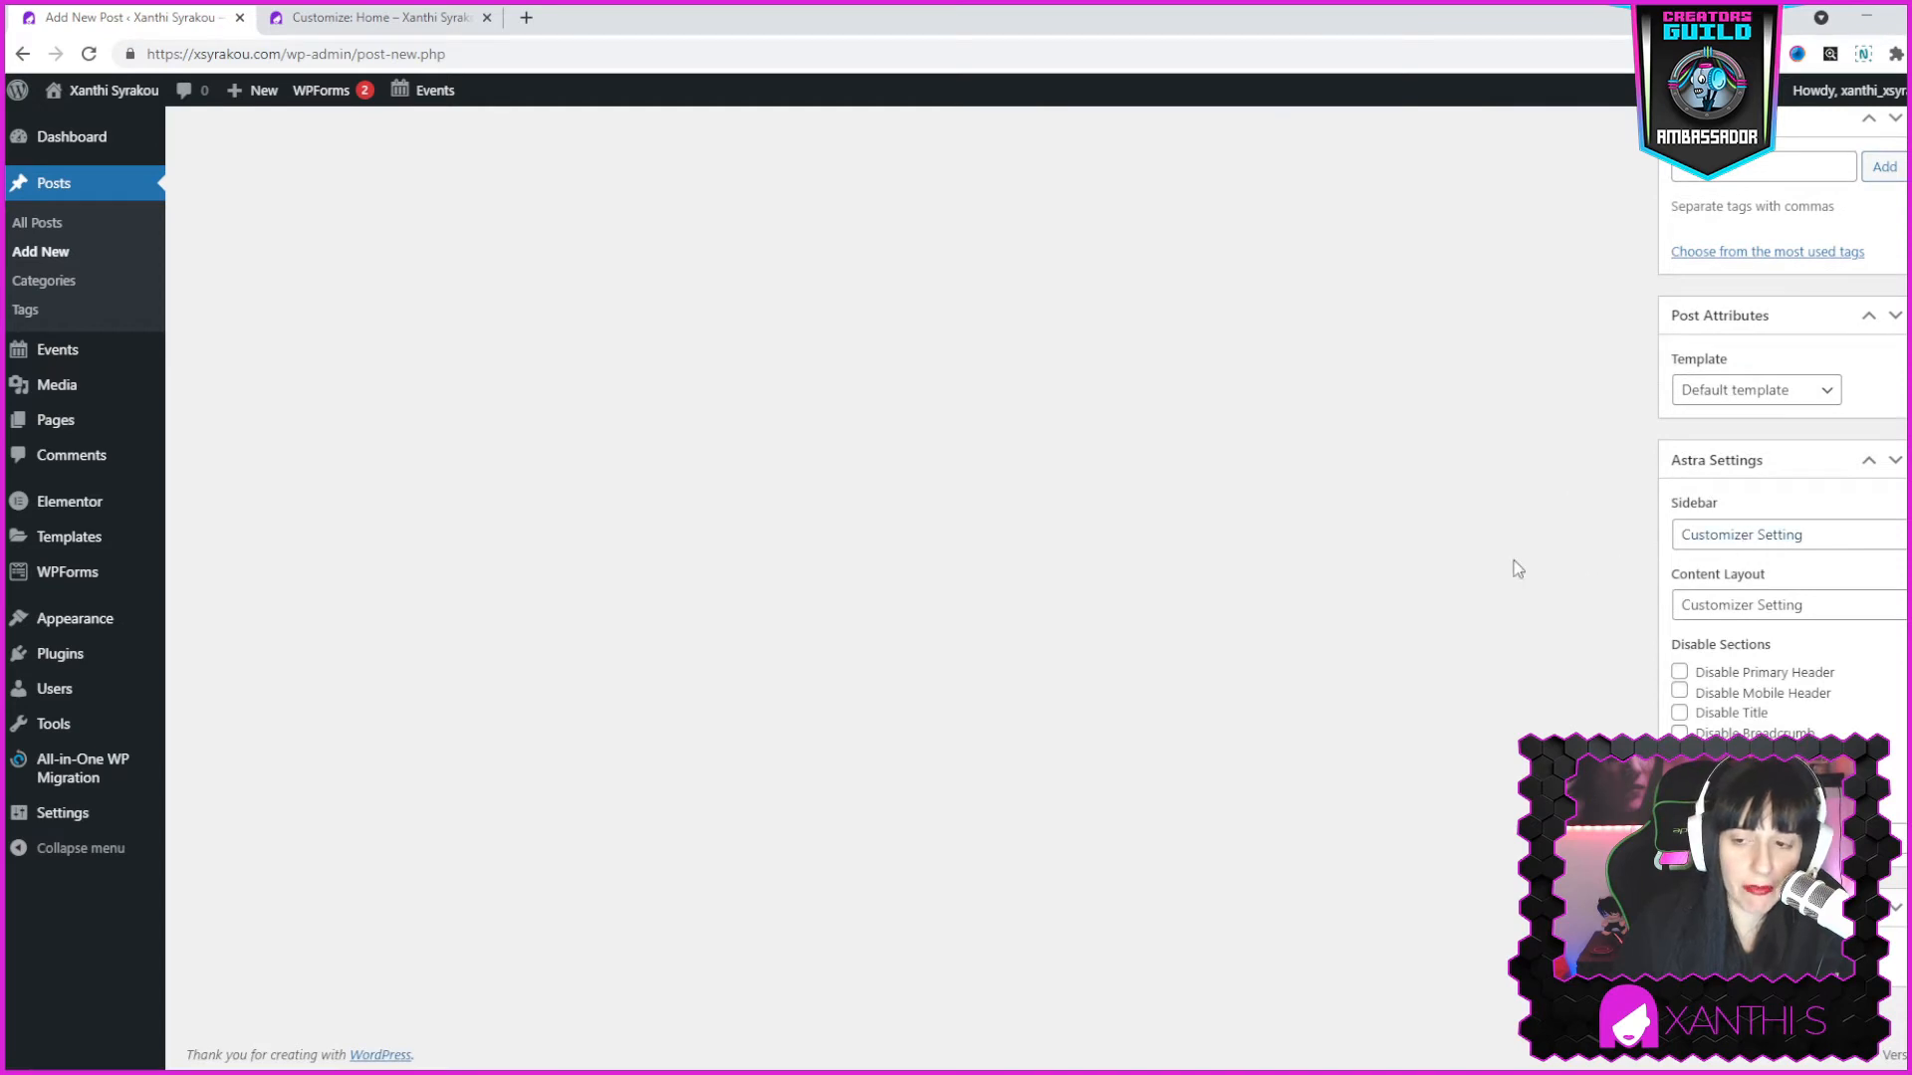
scroll(1302, 809, up, 9)
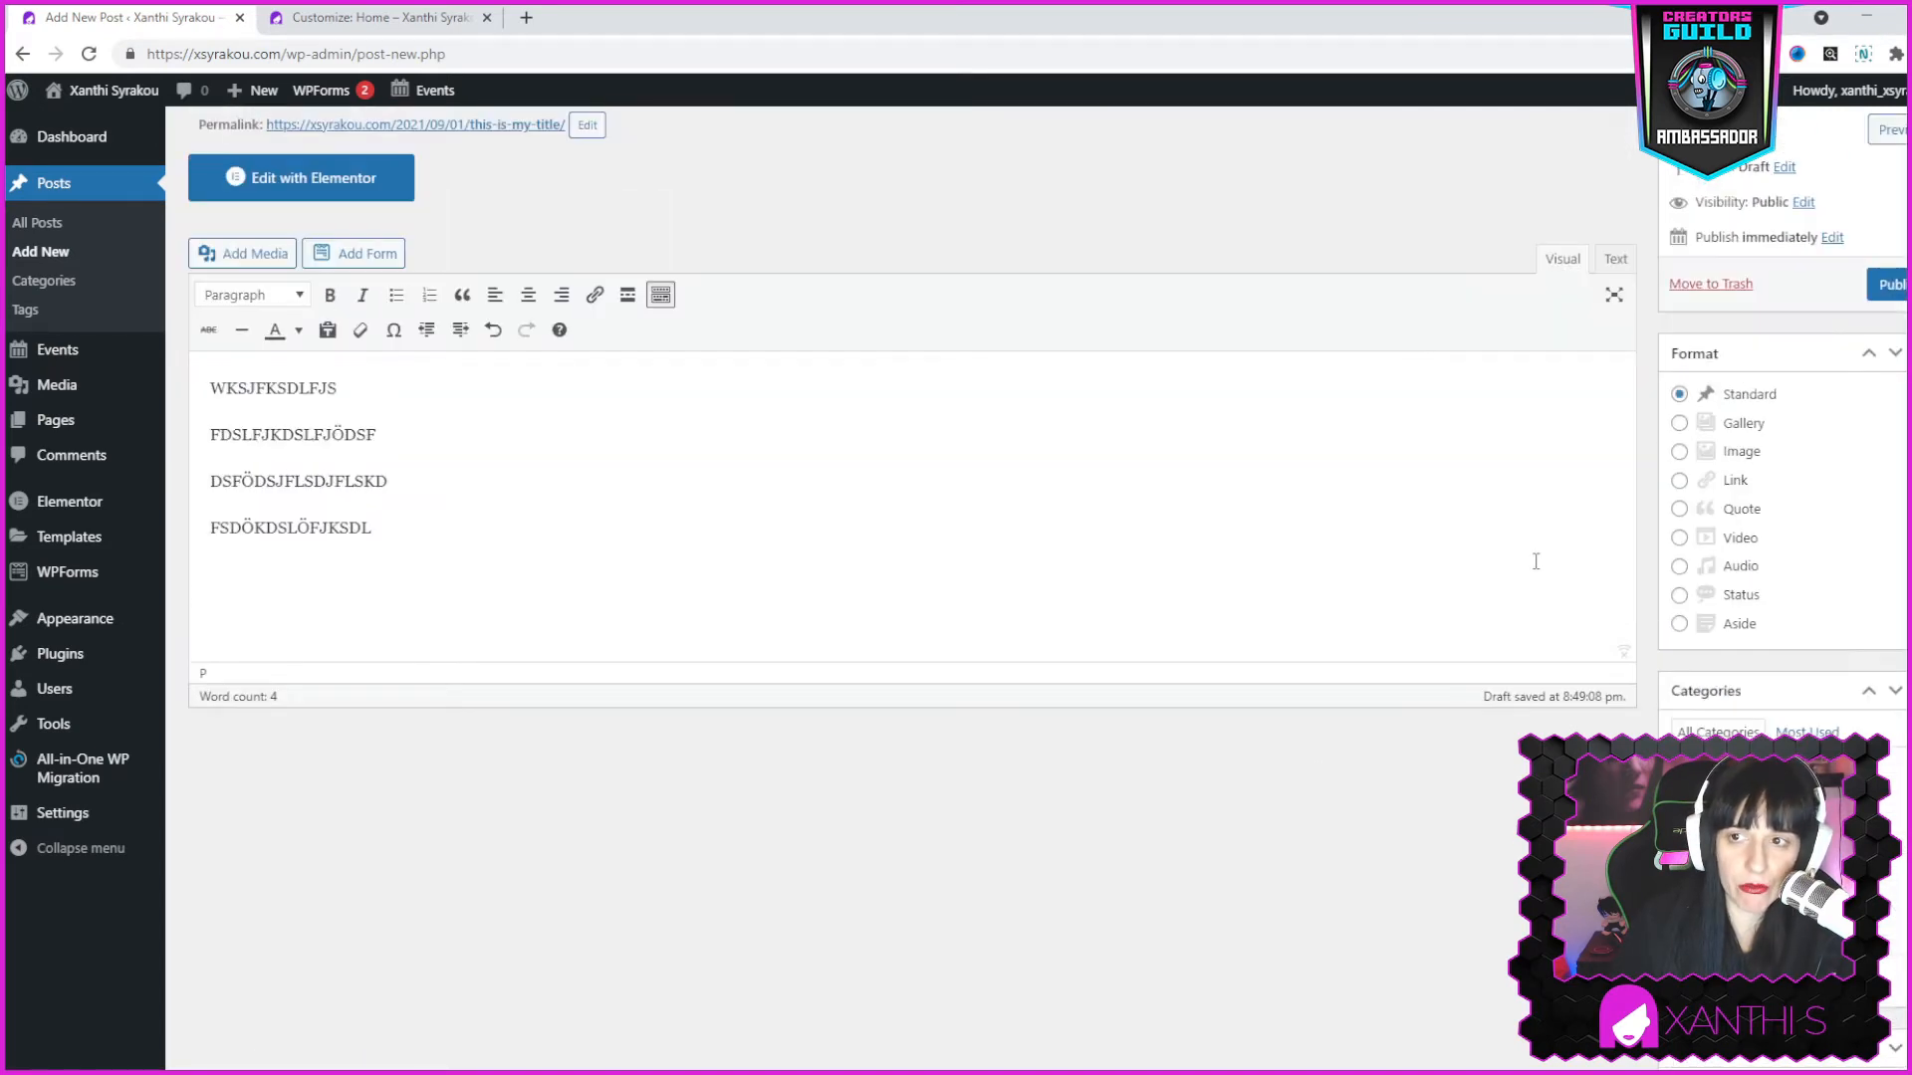
scroll(1434, 624, down, 10)
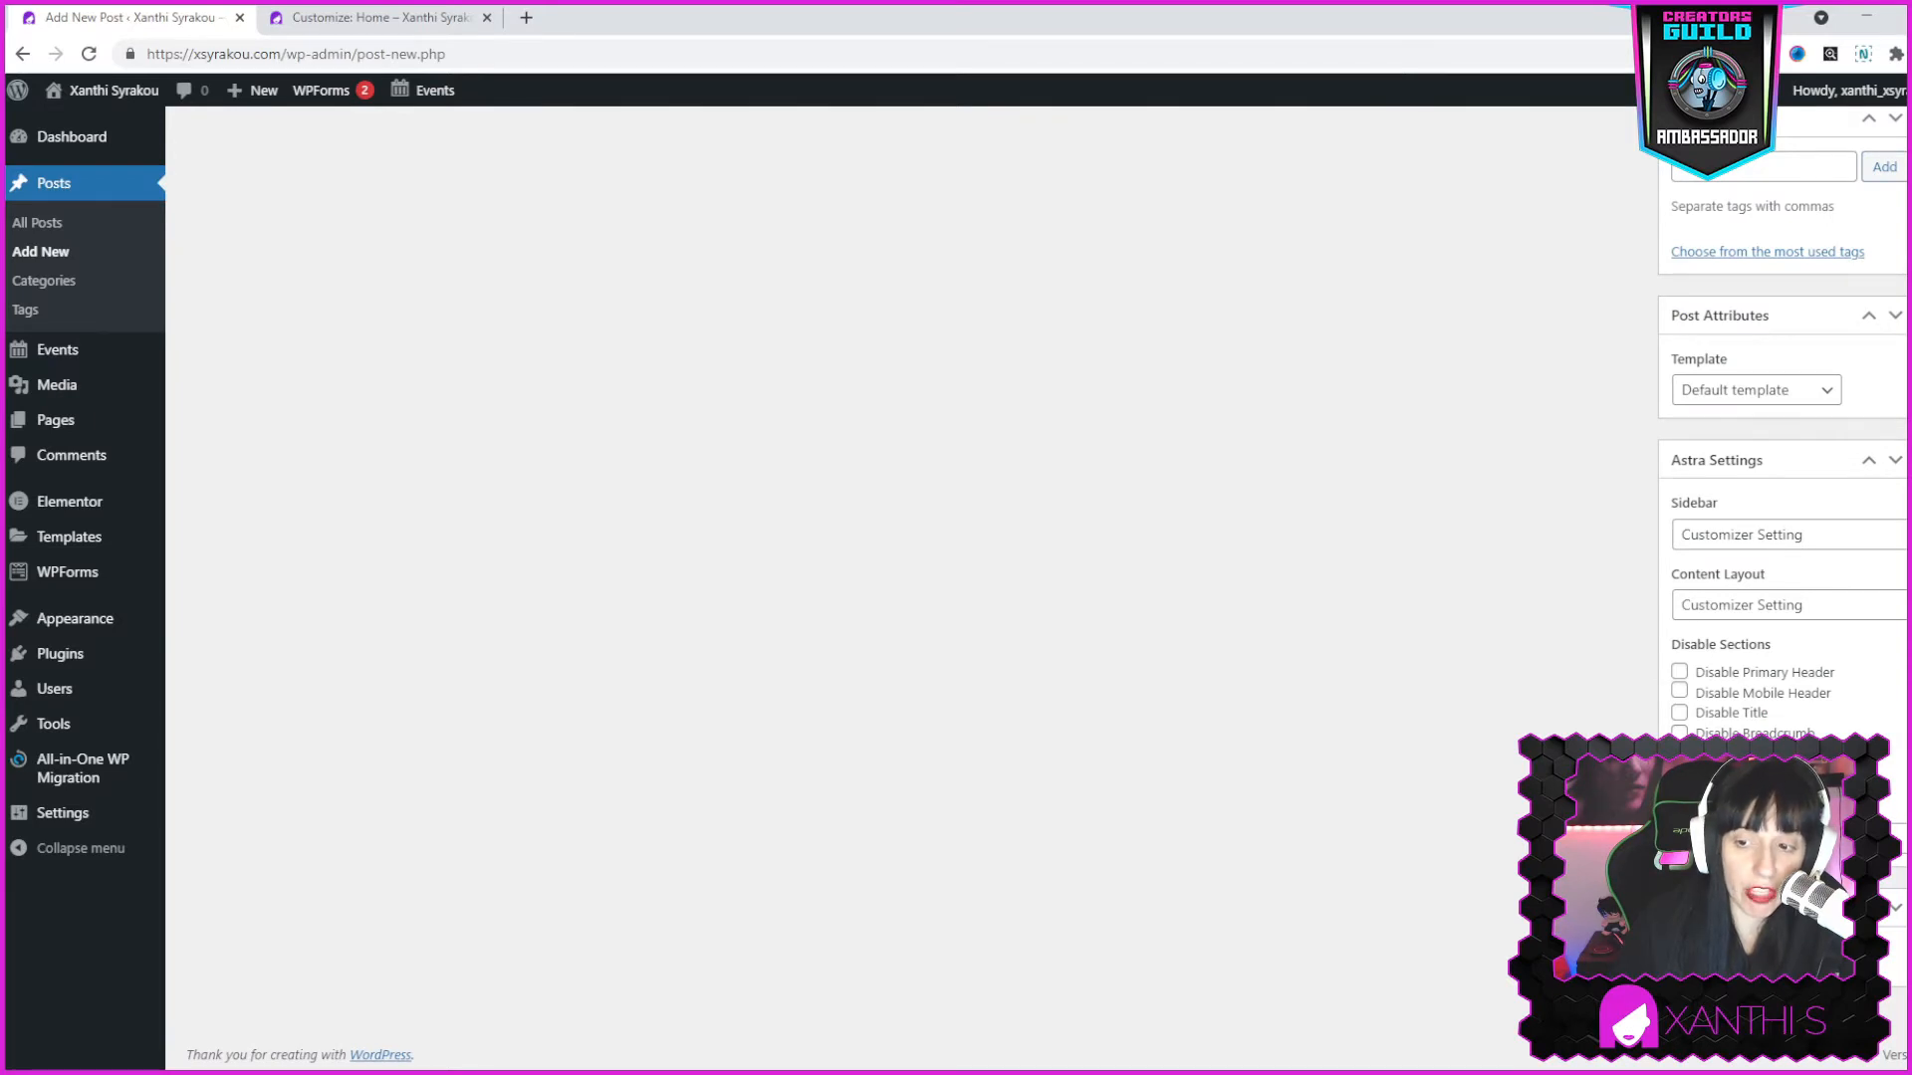
click(1727, 953)
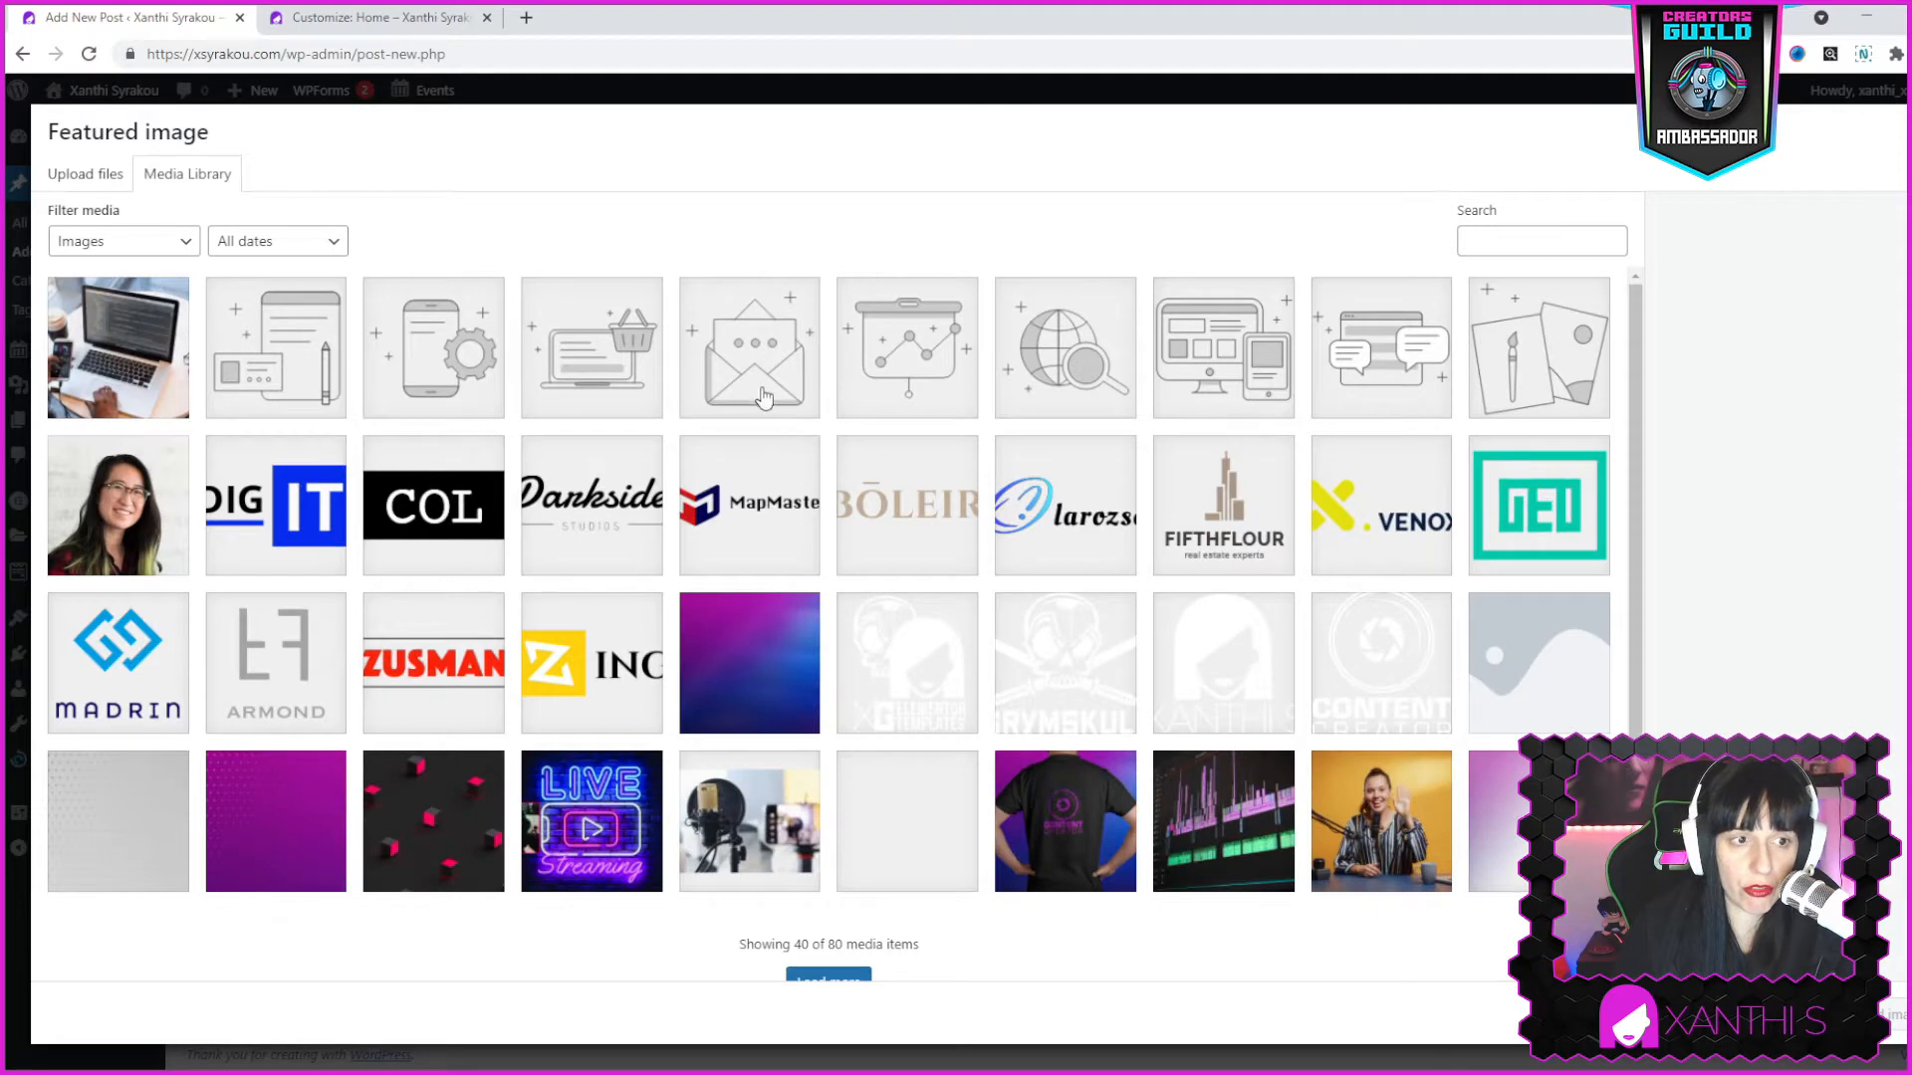
scroll(862, 636, down, 1)
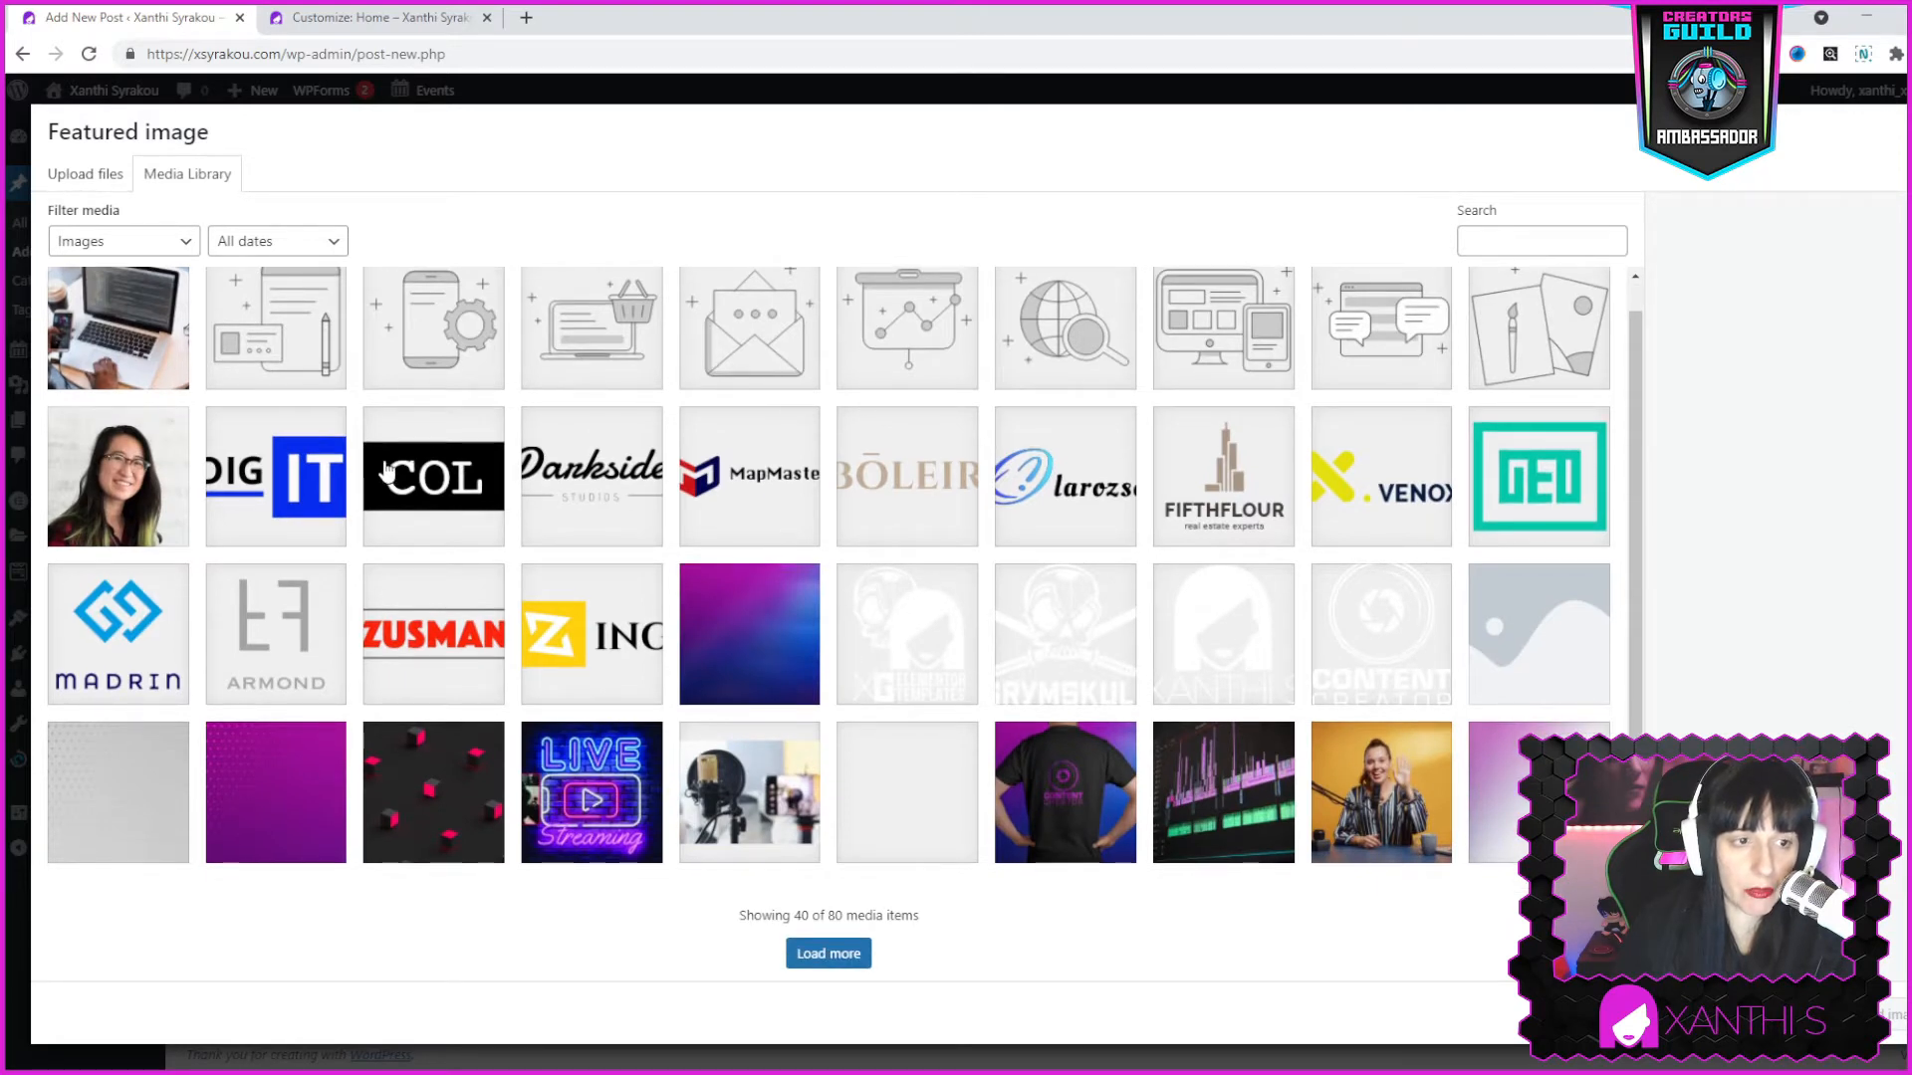
click(76, 339)
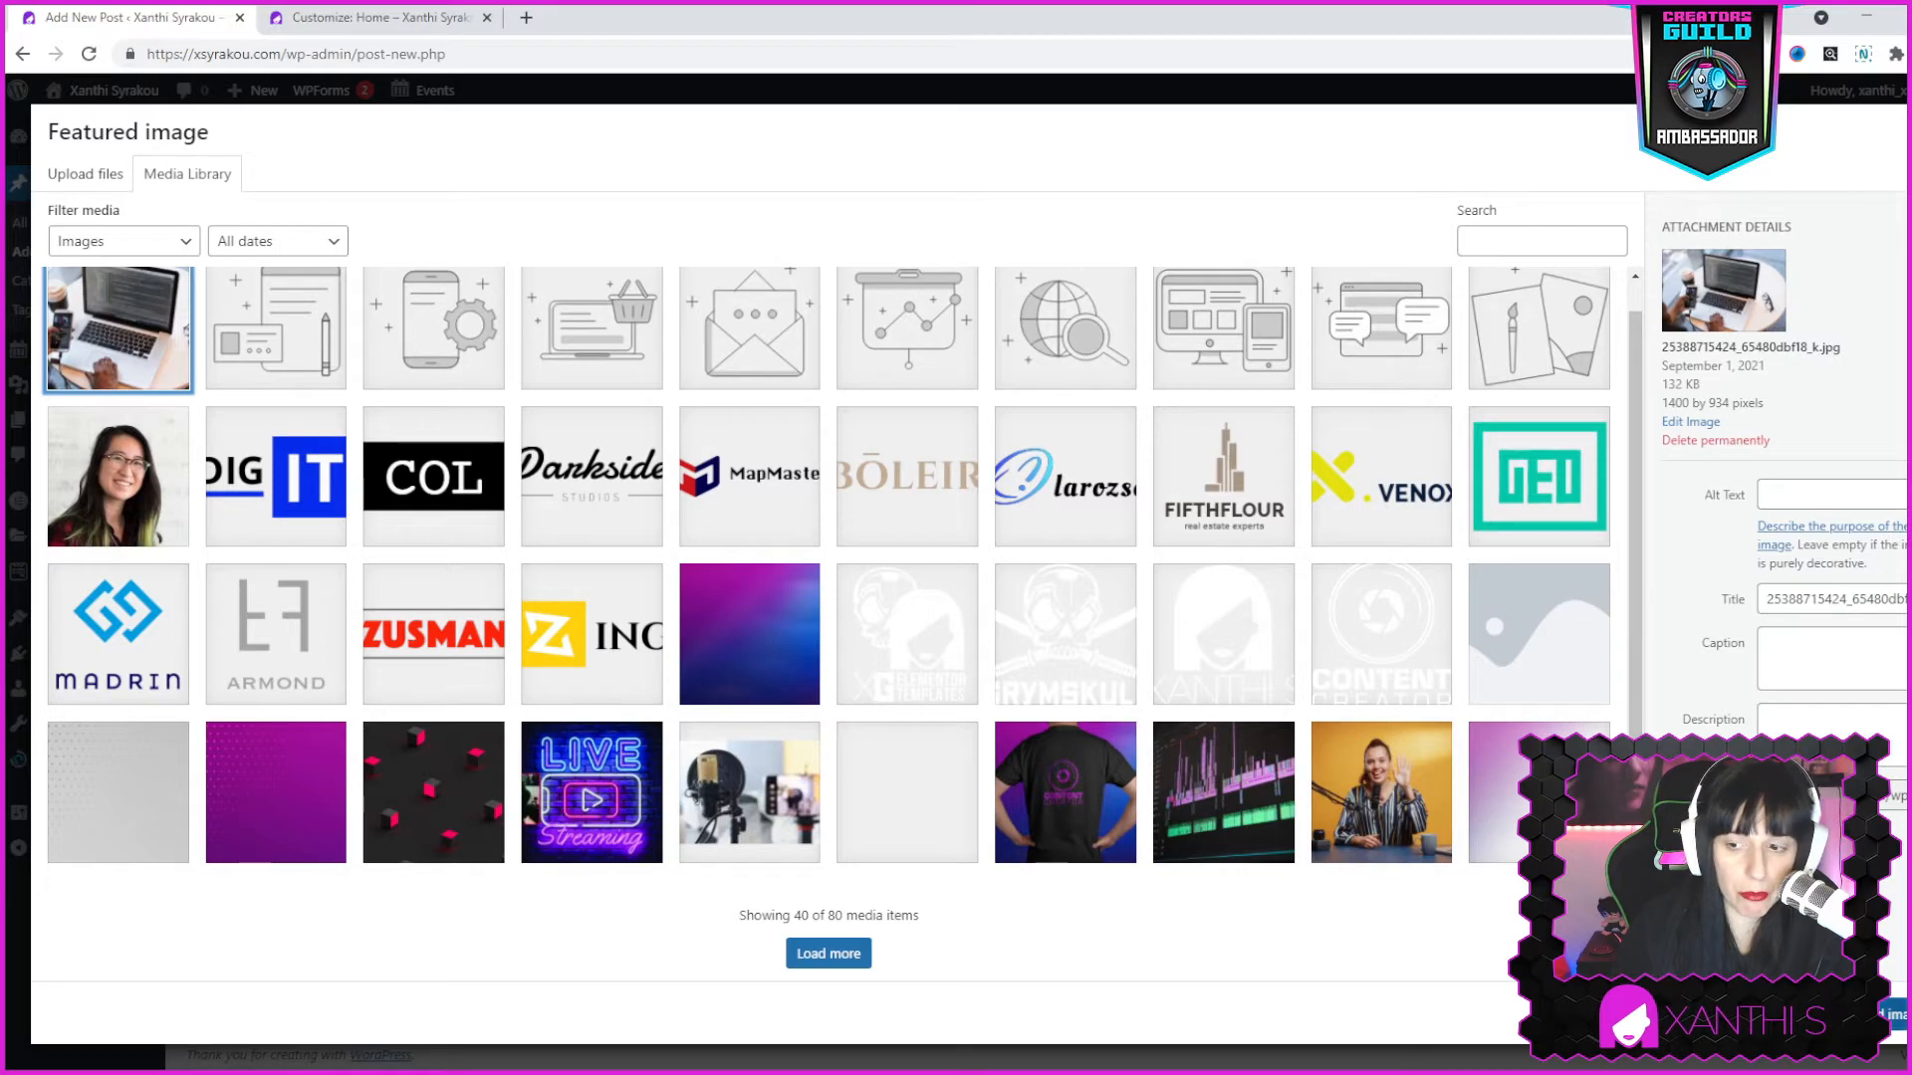
click(1892, 1014)
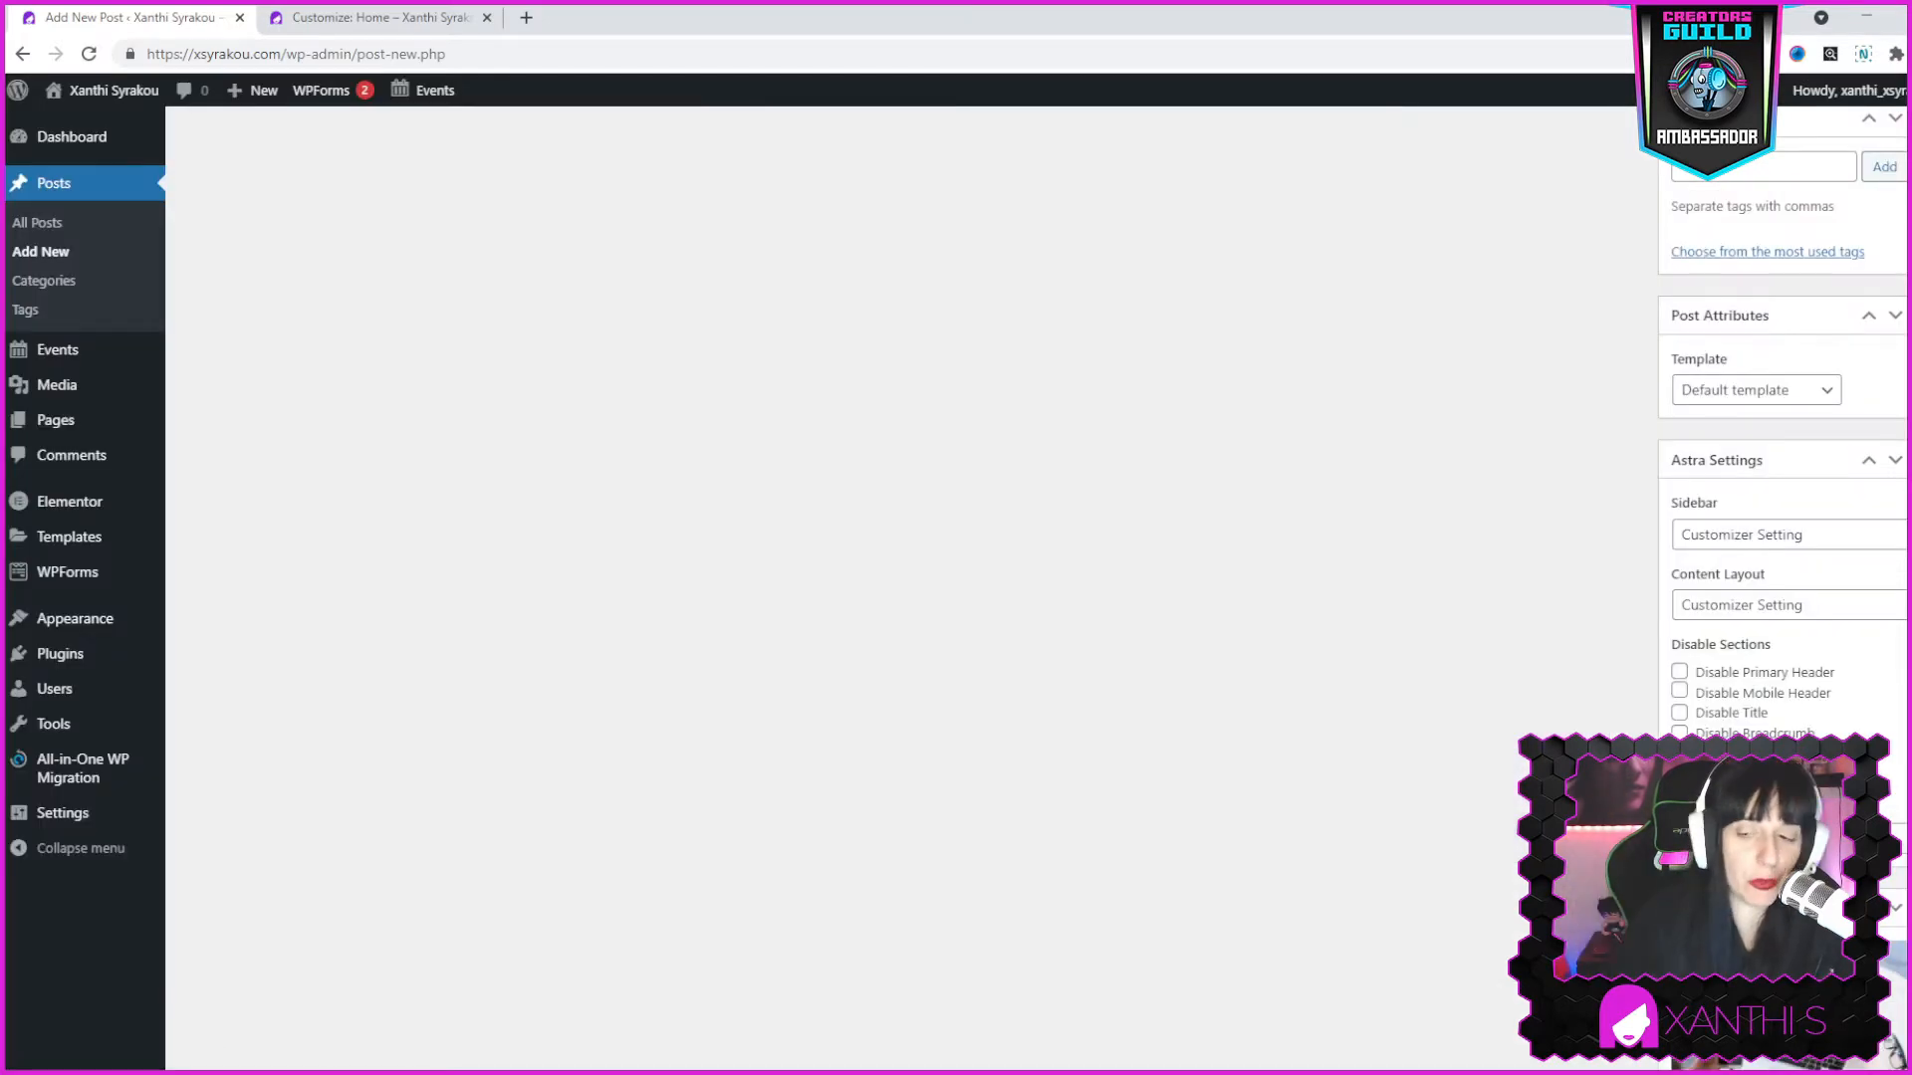
Publish the post "This is my title" immediately.
scroll(1545, 695, down, 1)
scroll(801, 553, up, 8)
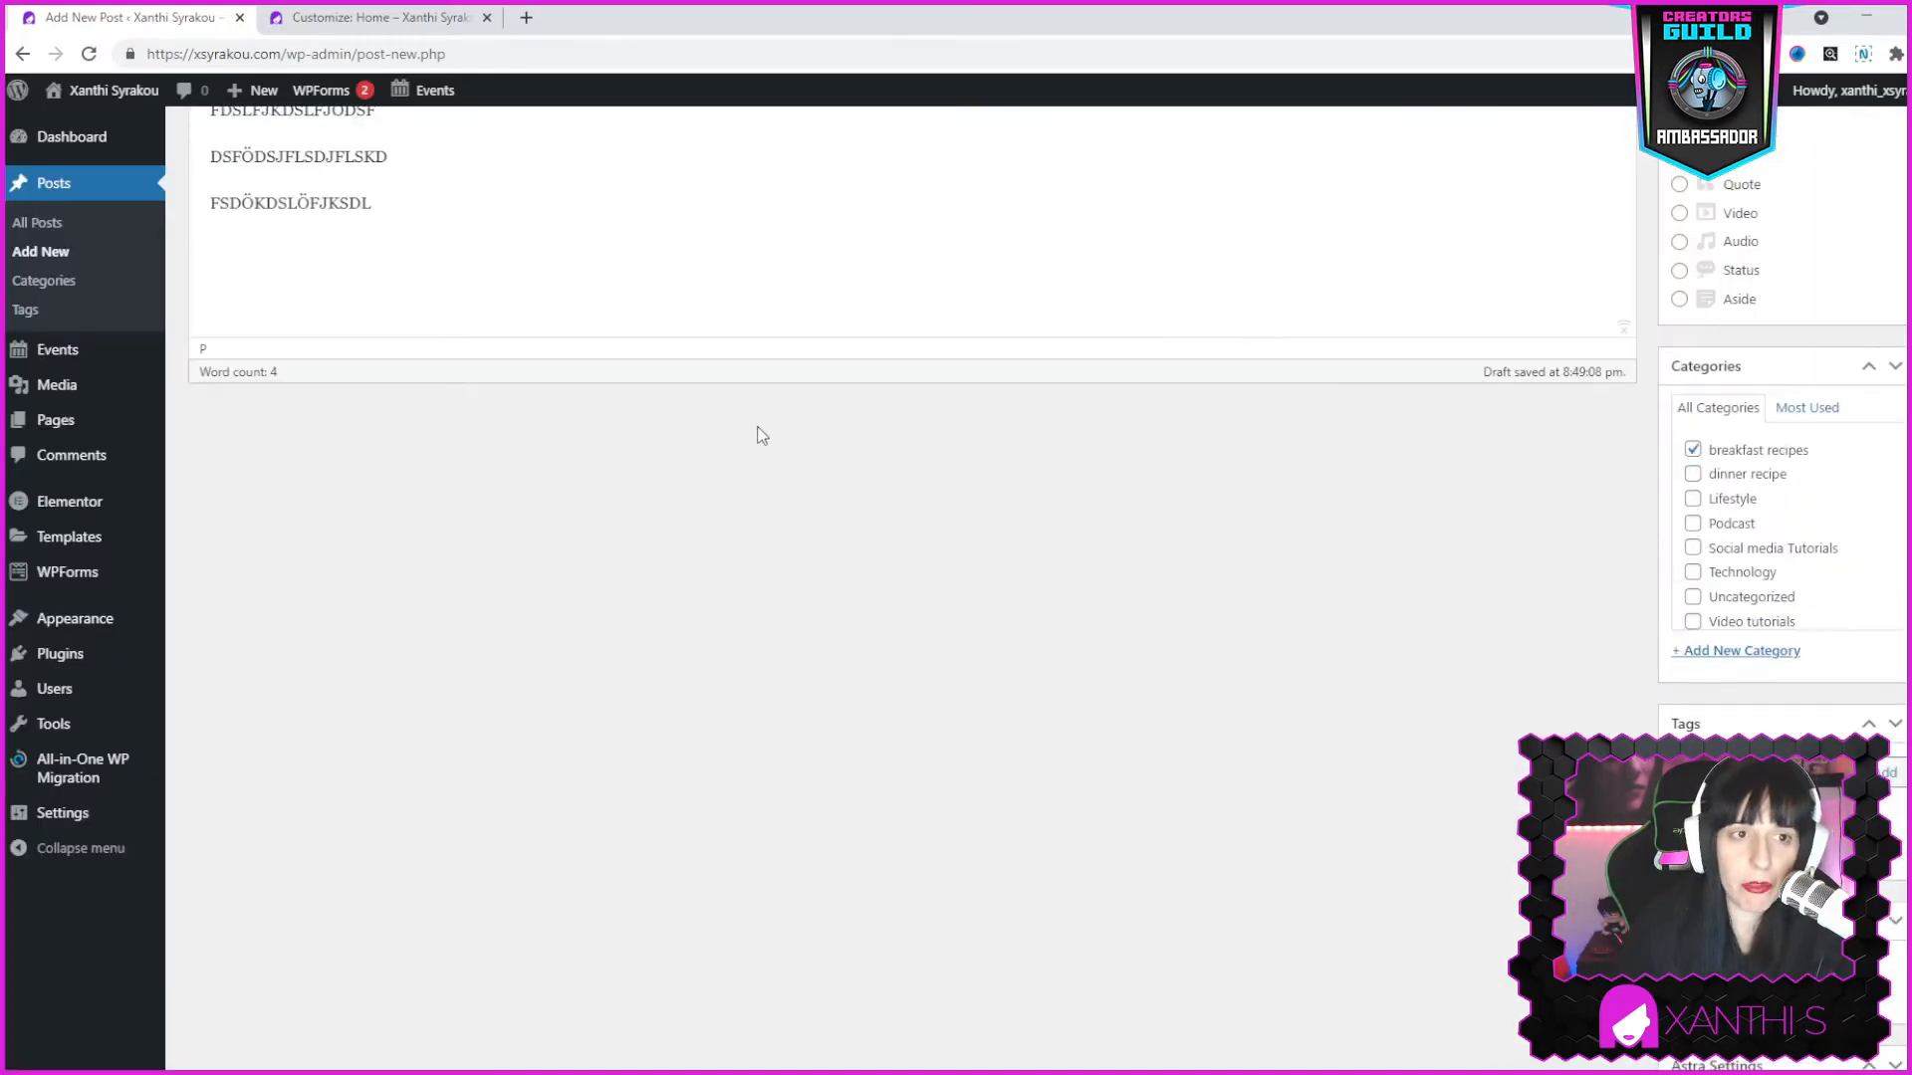
scroll(379, 478, up, 3)
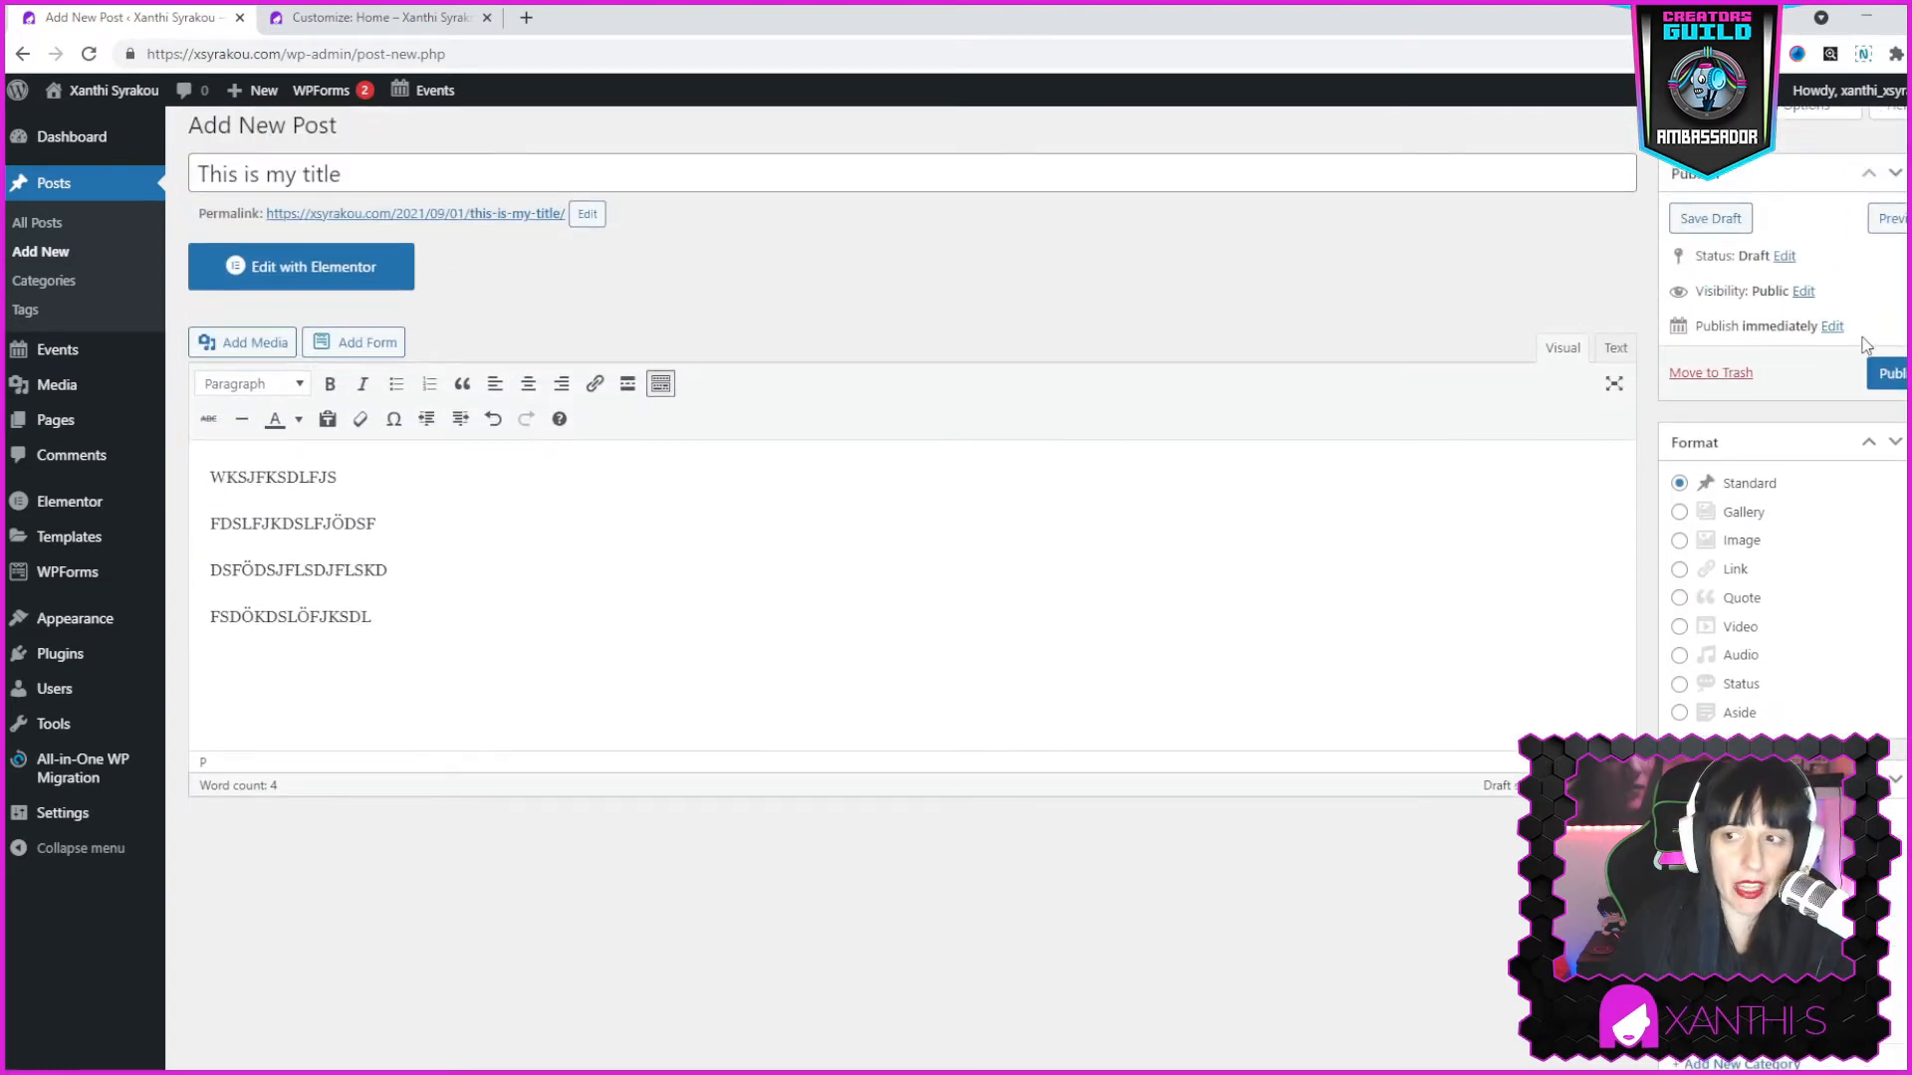
click(1892, 374)
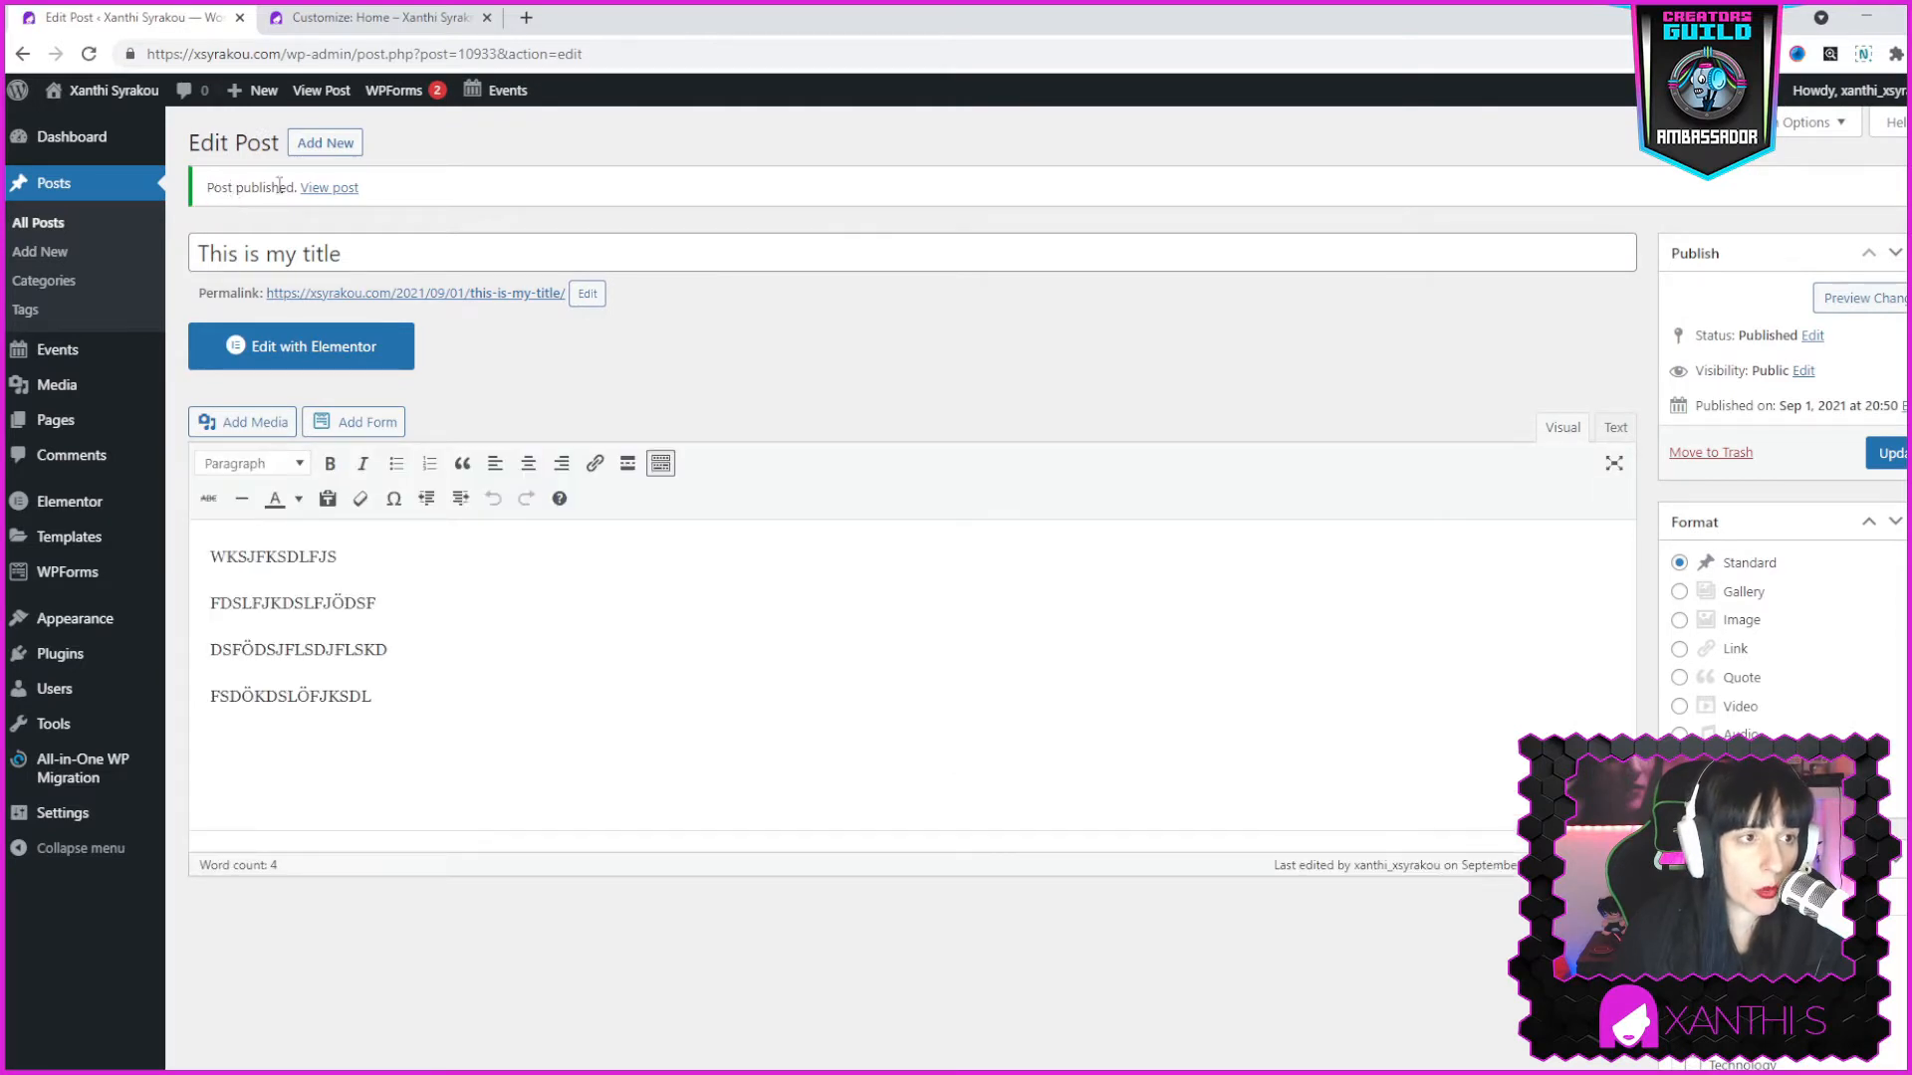
View the published post on the site and examine its featured image, title, category and body text.
click(314, 191)
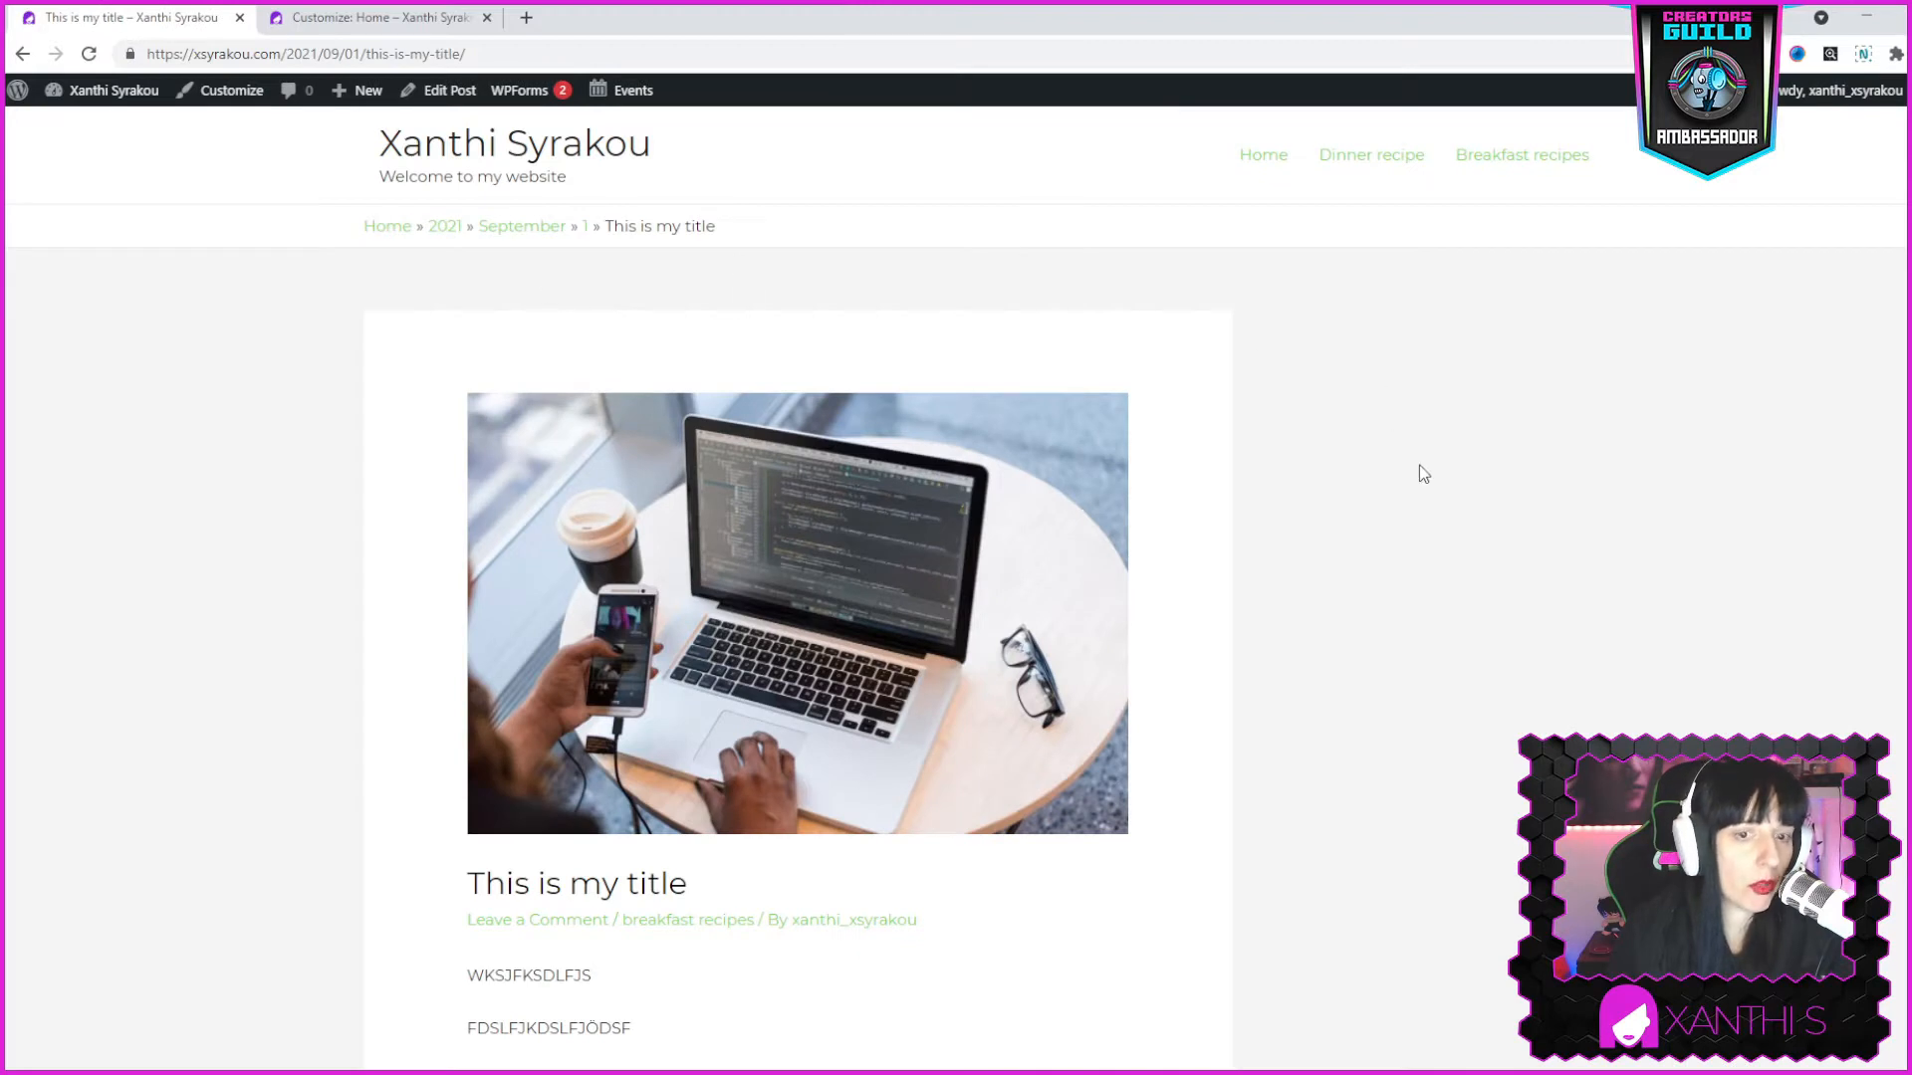
scroll(1413, 468, down, 2)
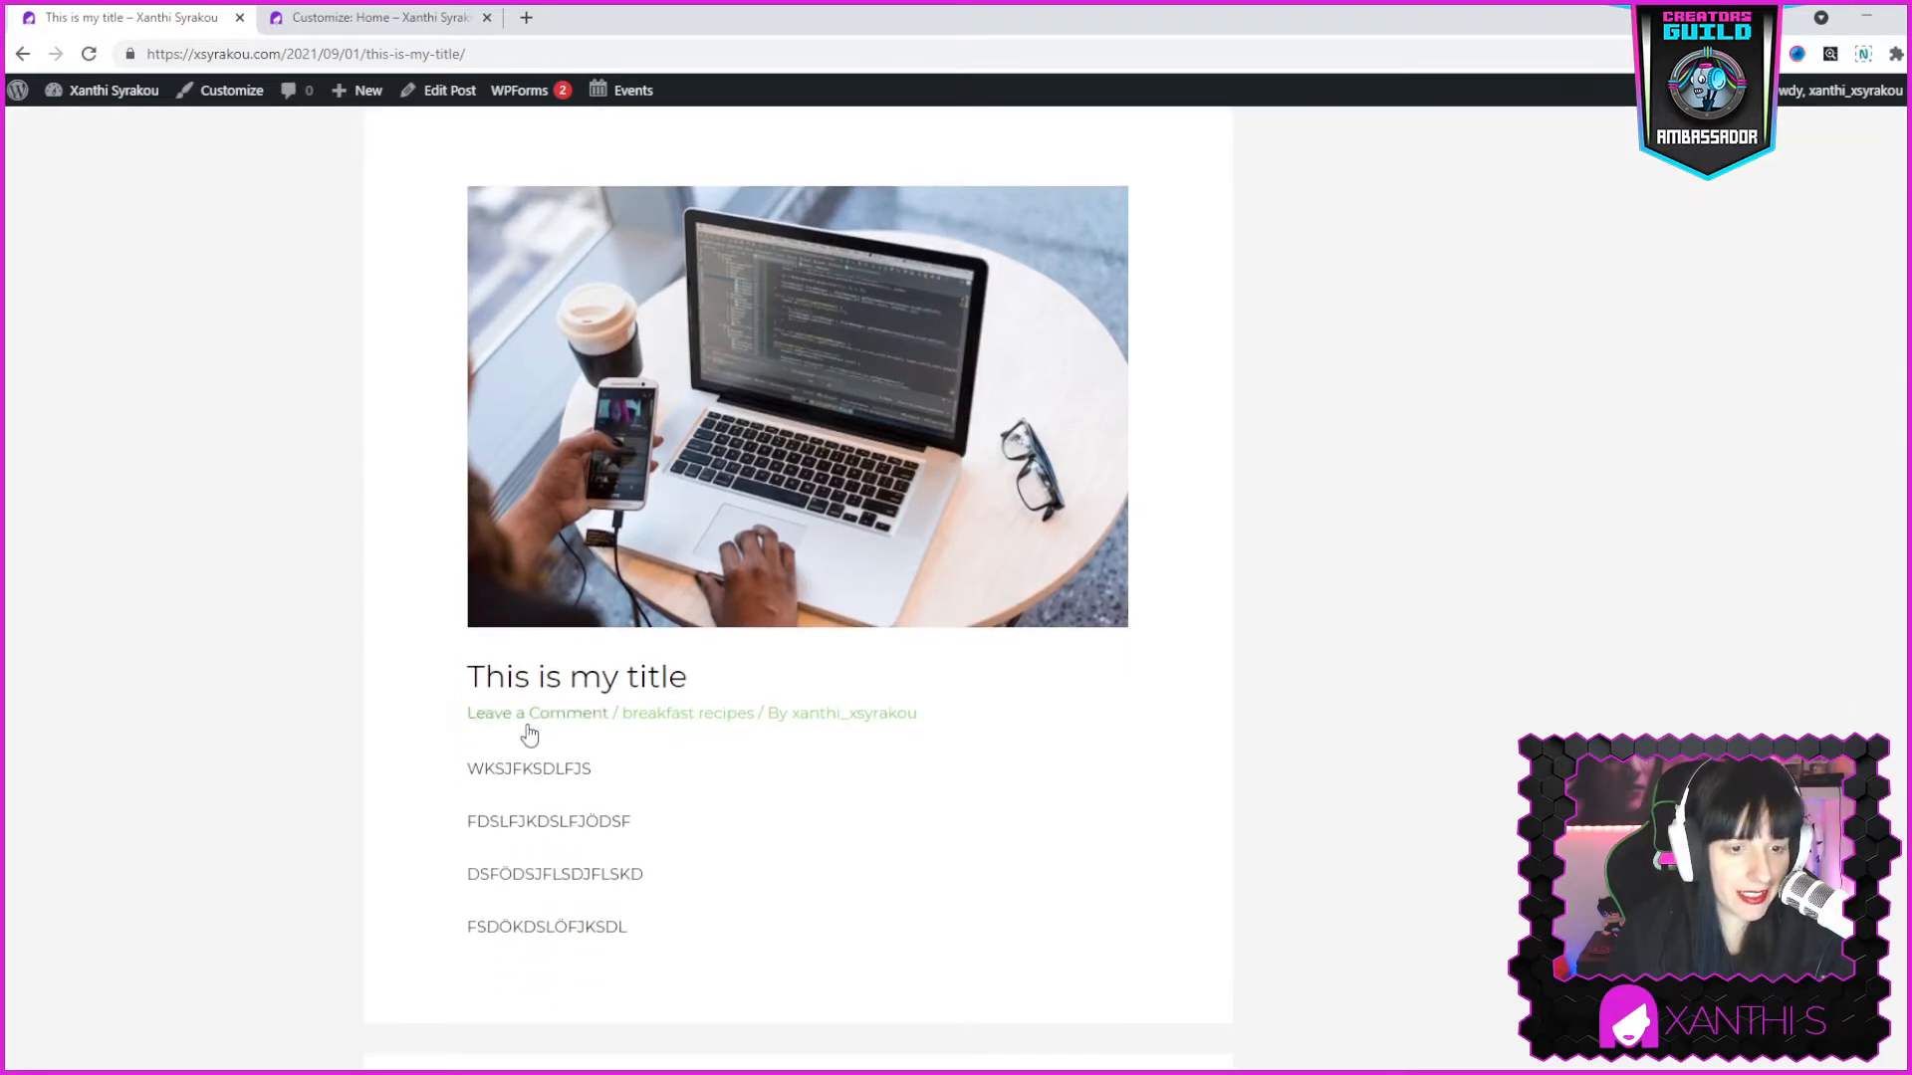
drag(484, 770, 619, 943)
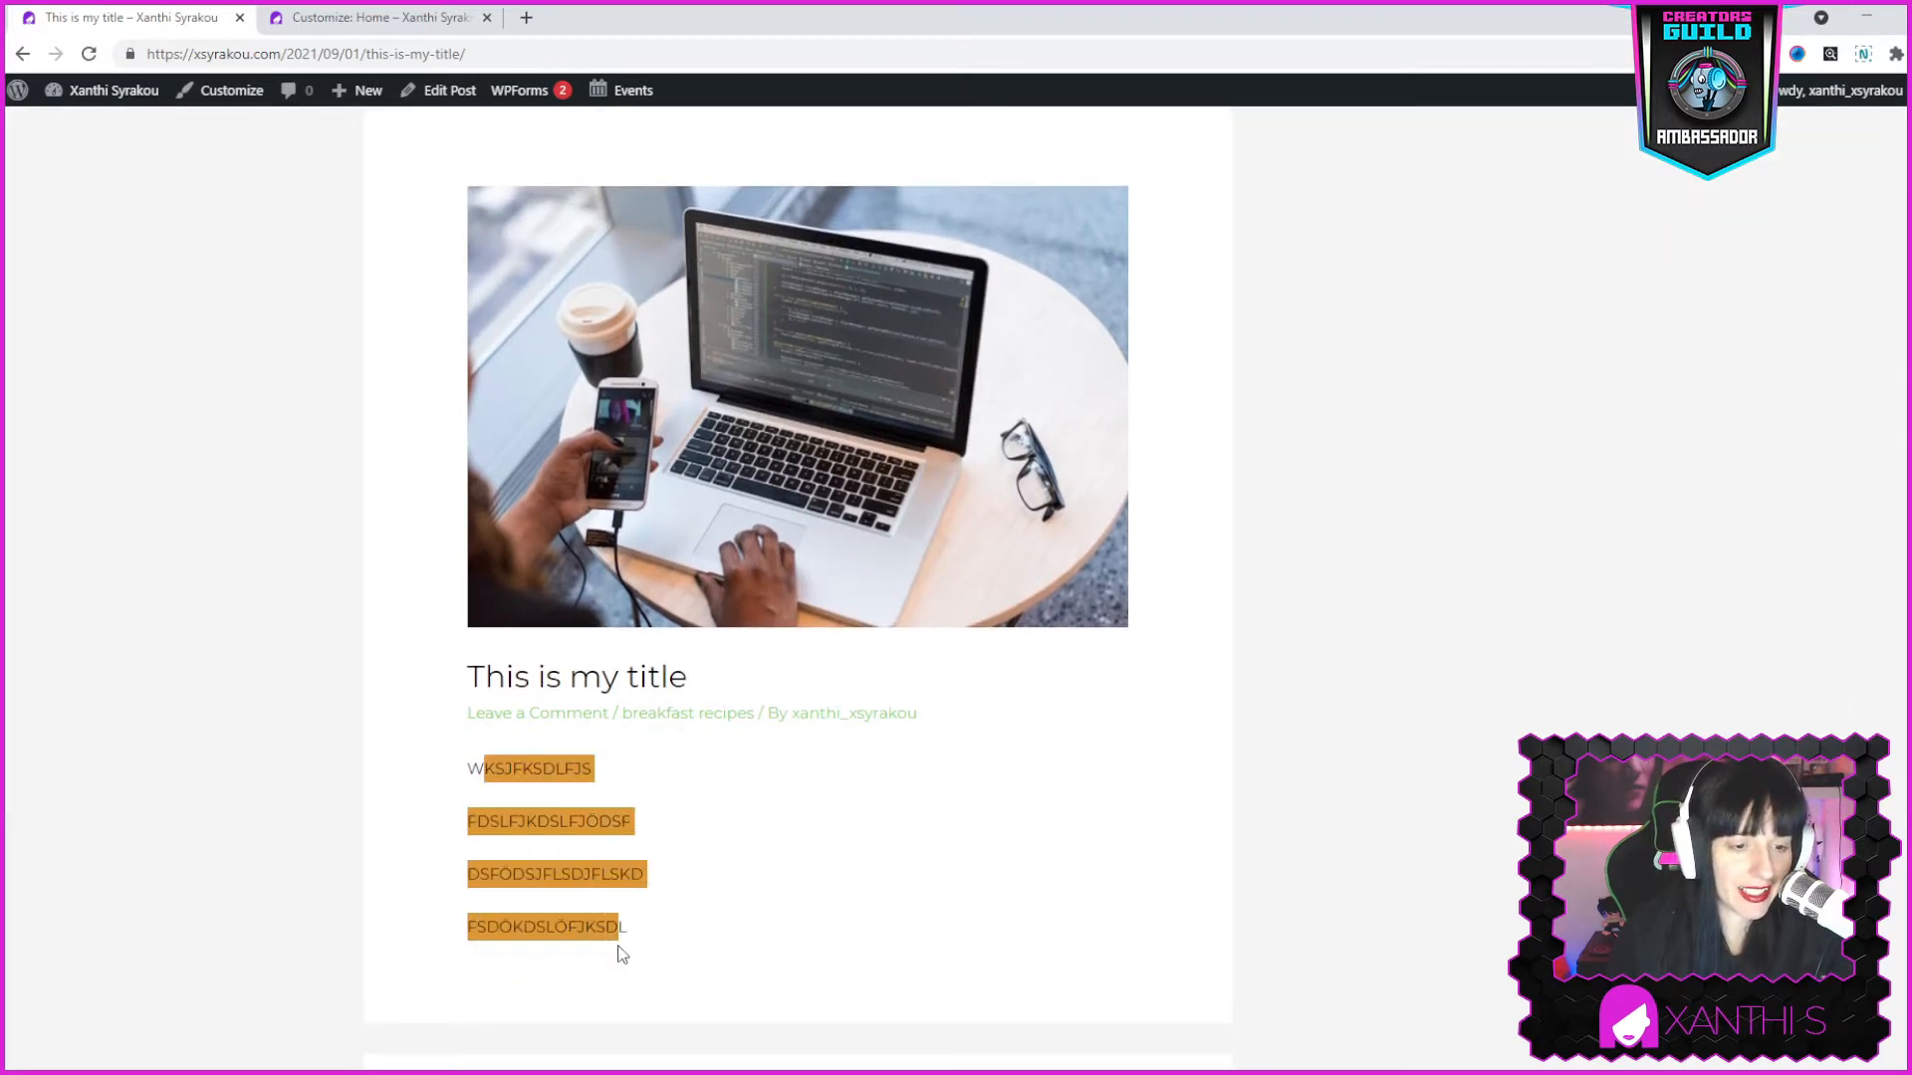
click(826, 891)
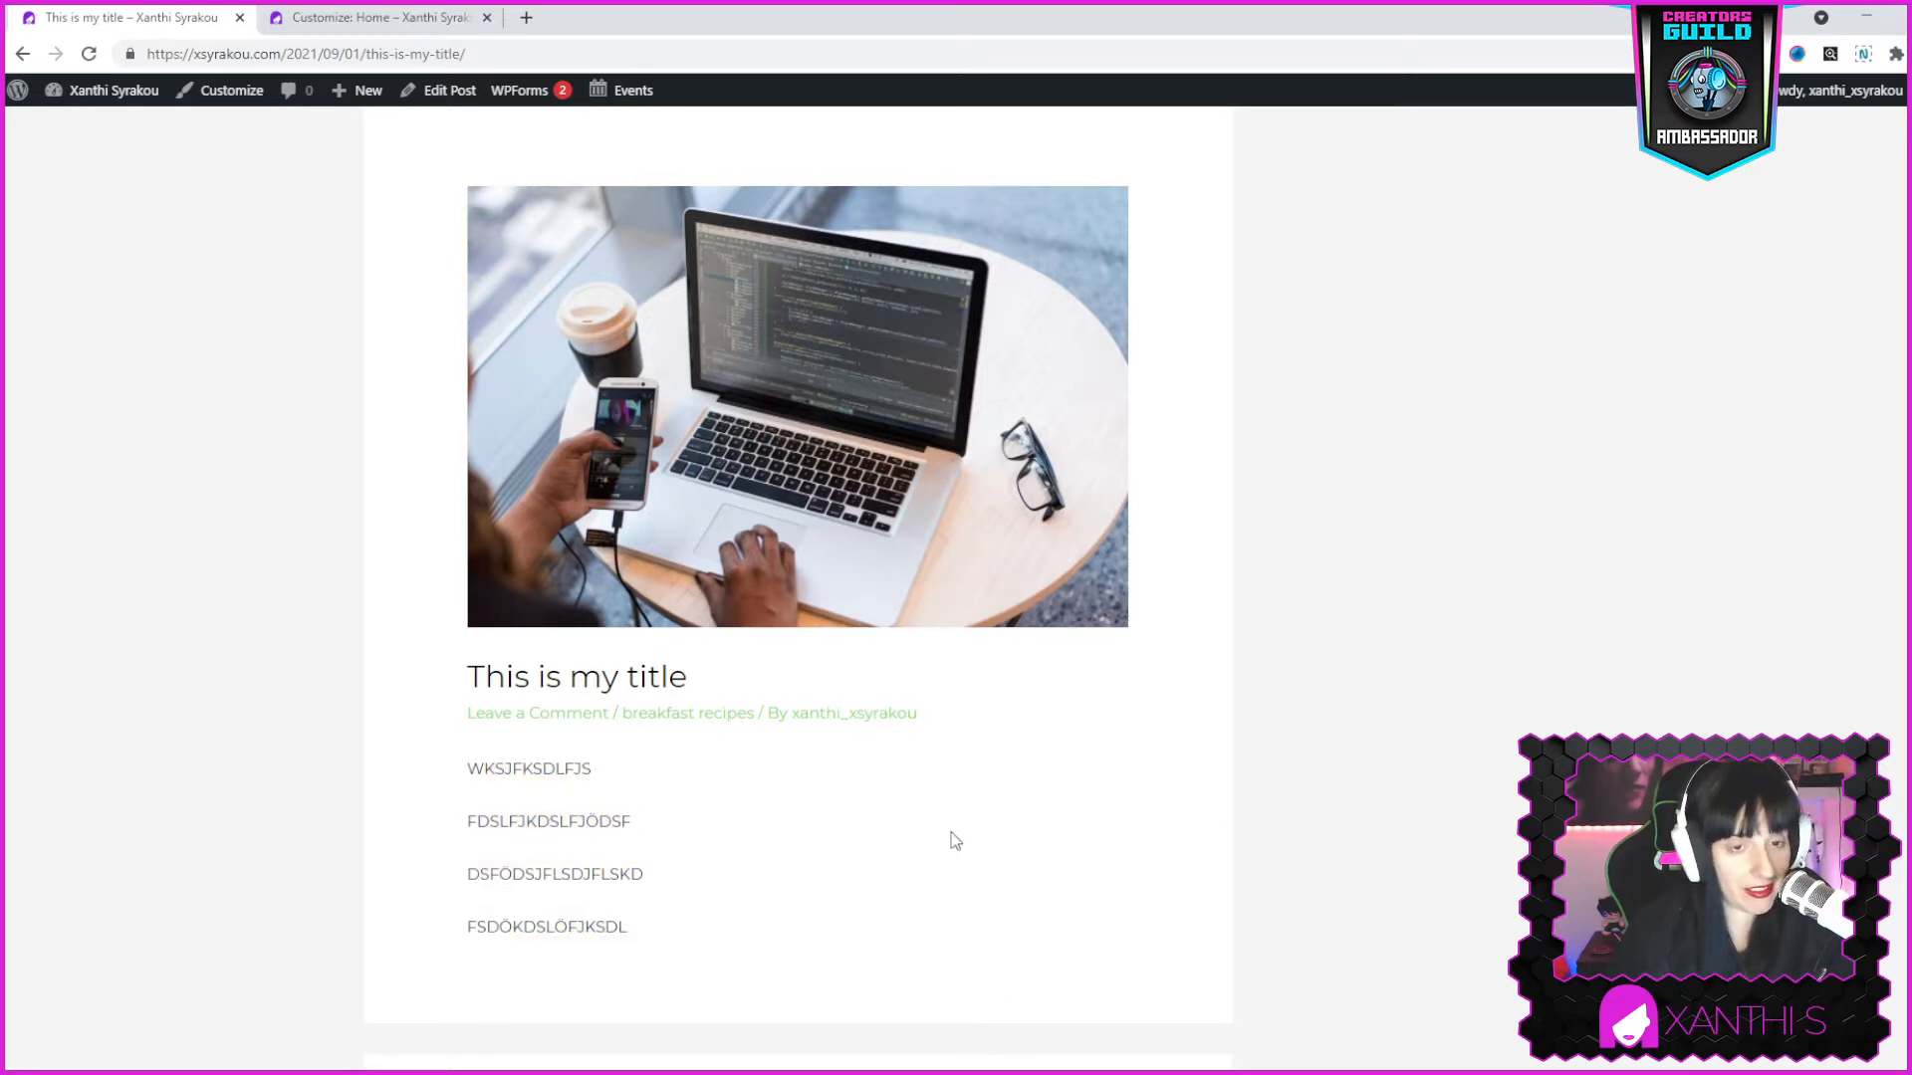
scroll(948, 841, up, 3)
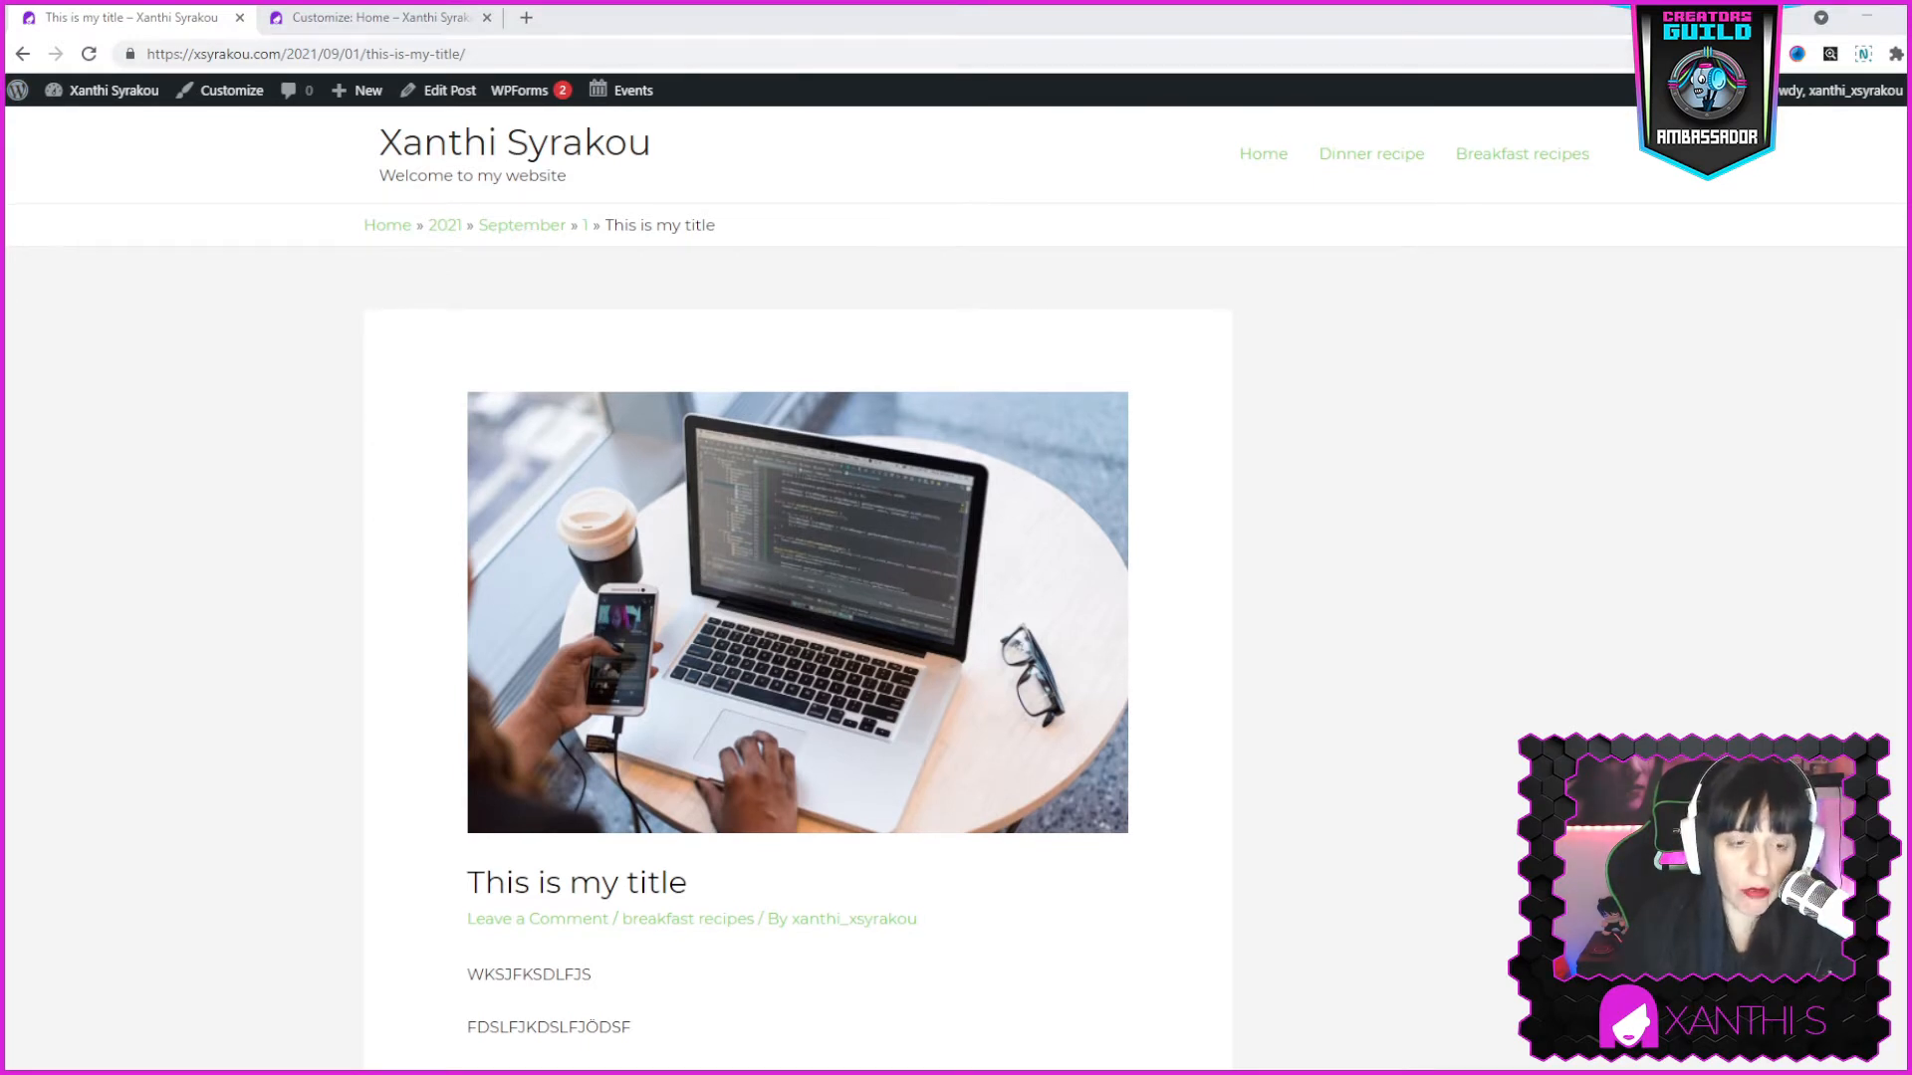
scroll(797, 587, down, 3)
drag(498, 718, 683, 846)
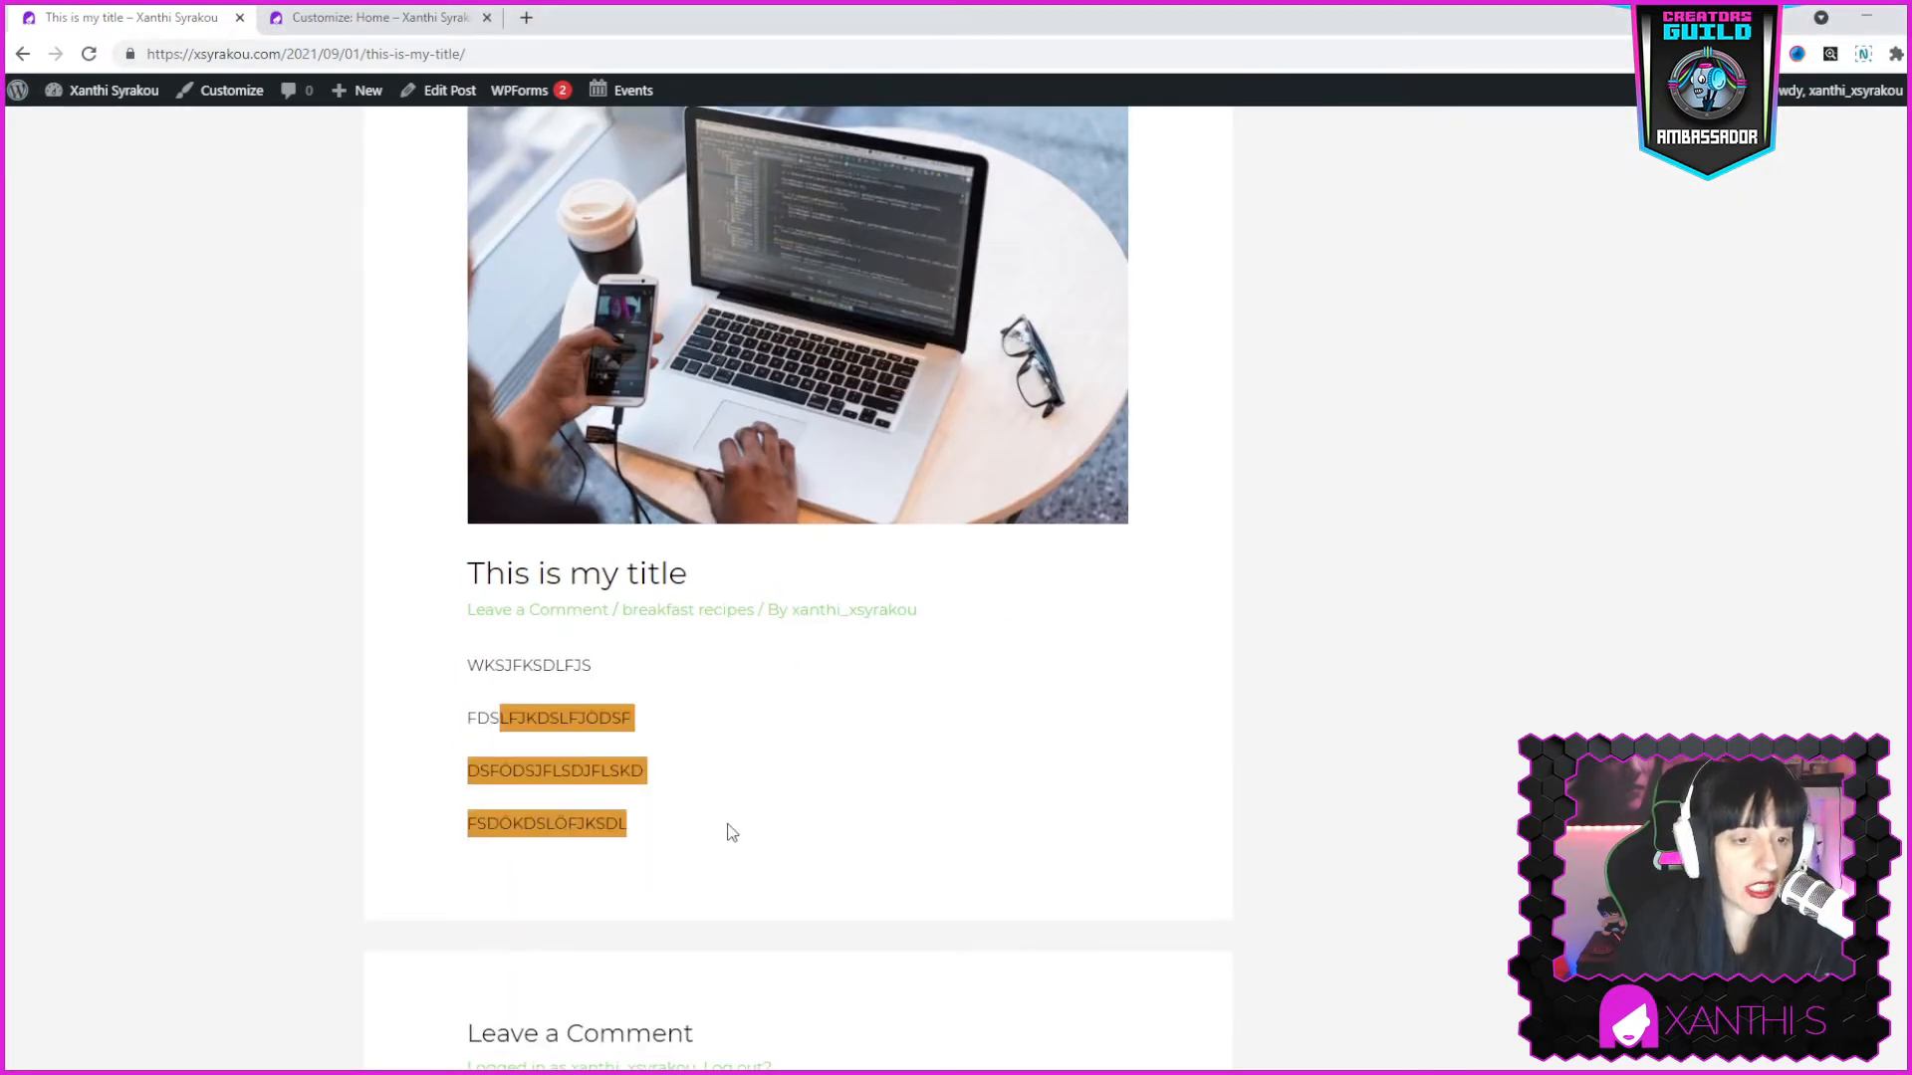
click(597, 560)
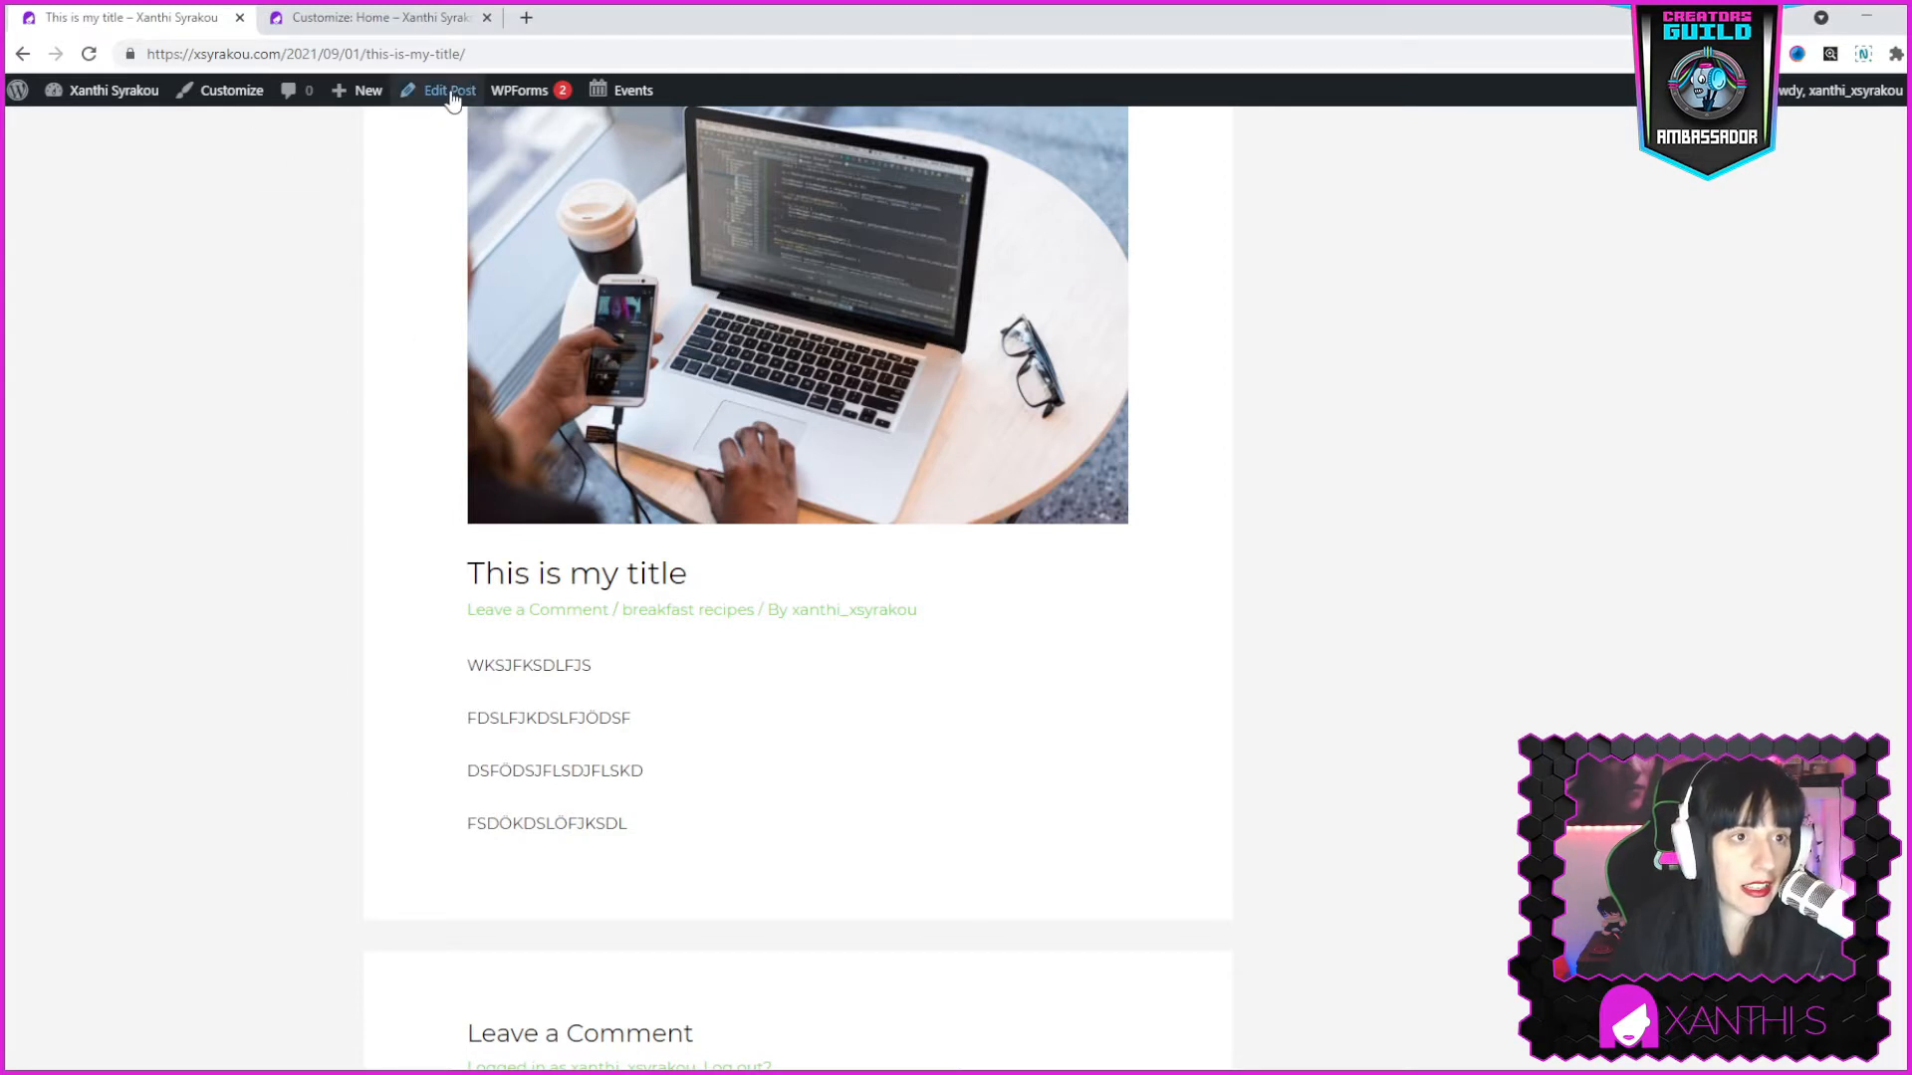
Reopen the published post "This is my title" in the post editor.
mouse_move(97, 117)
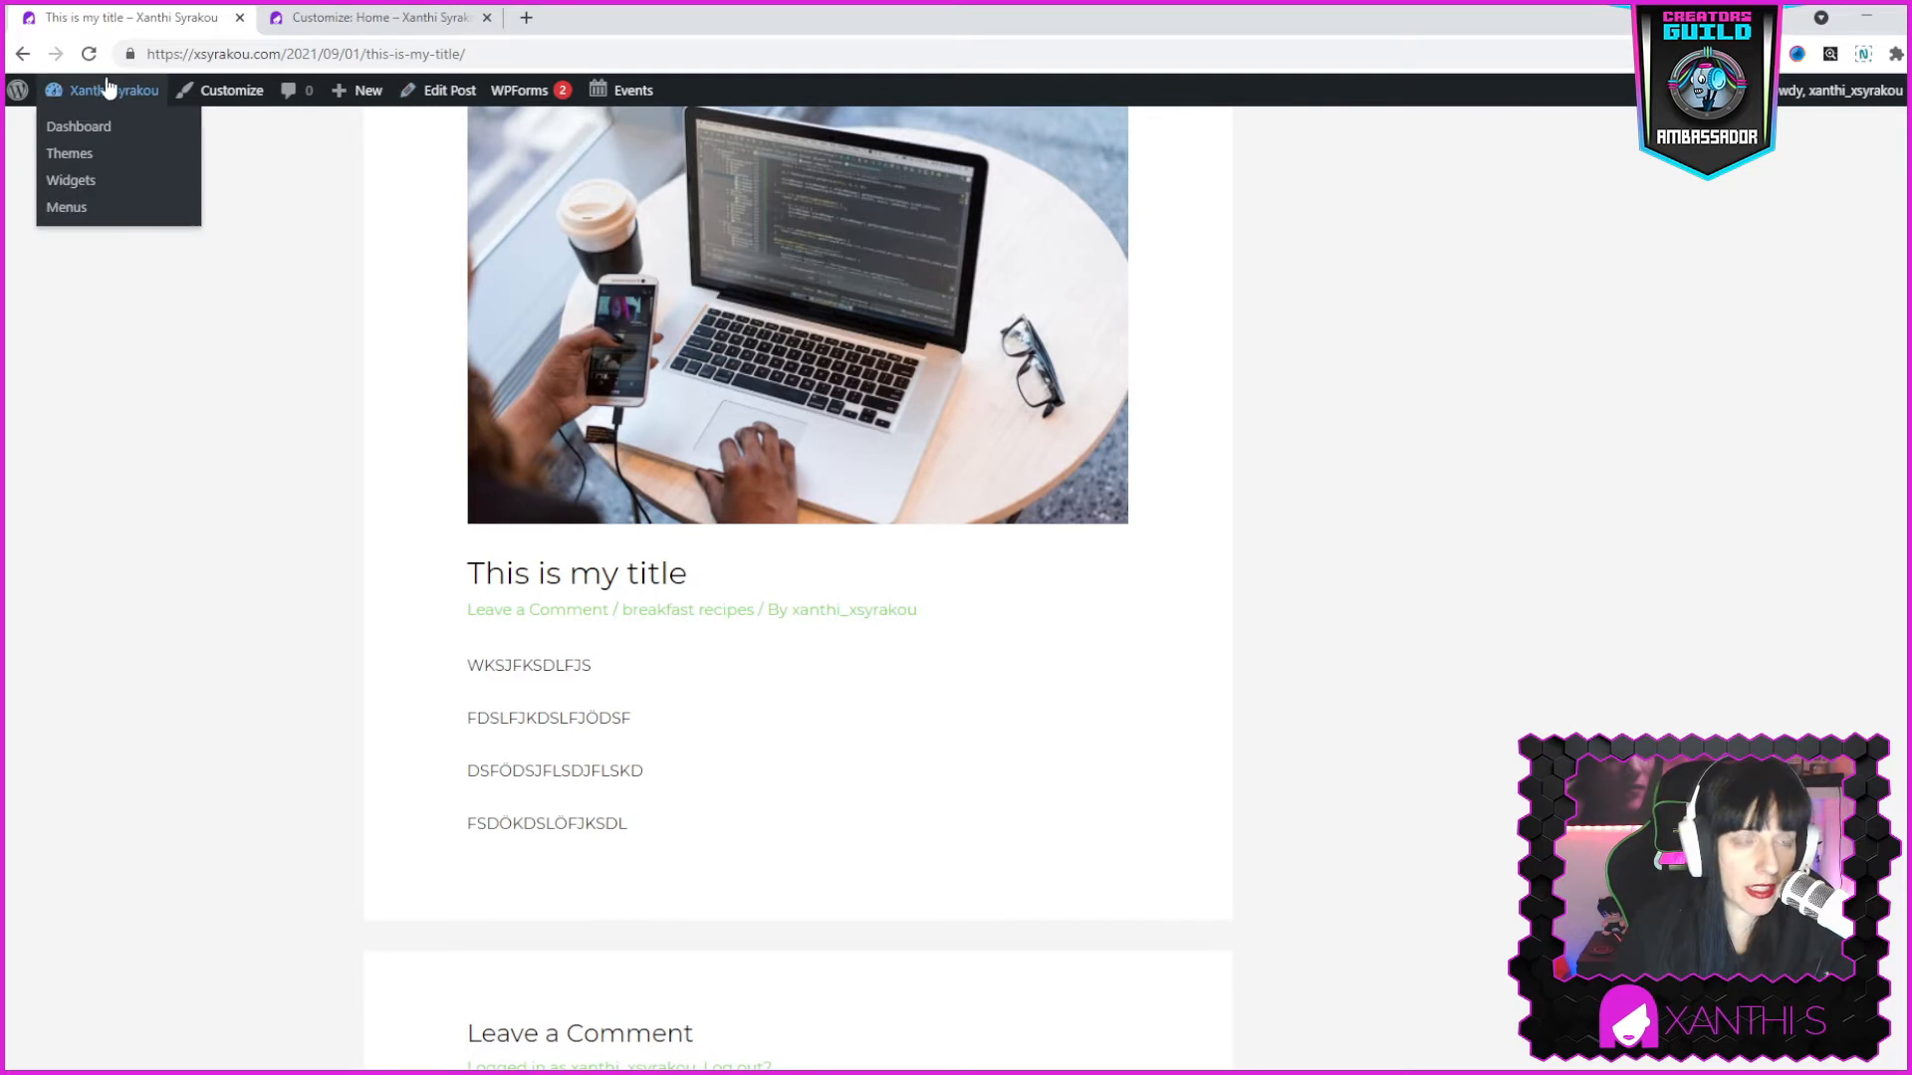
click(447, 98)
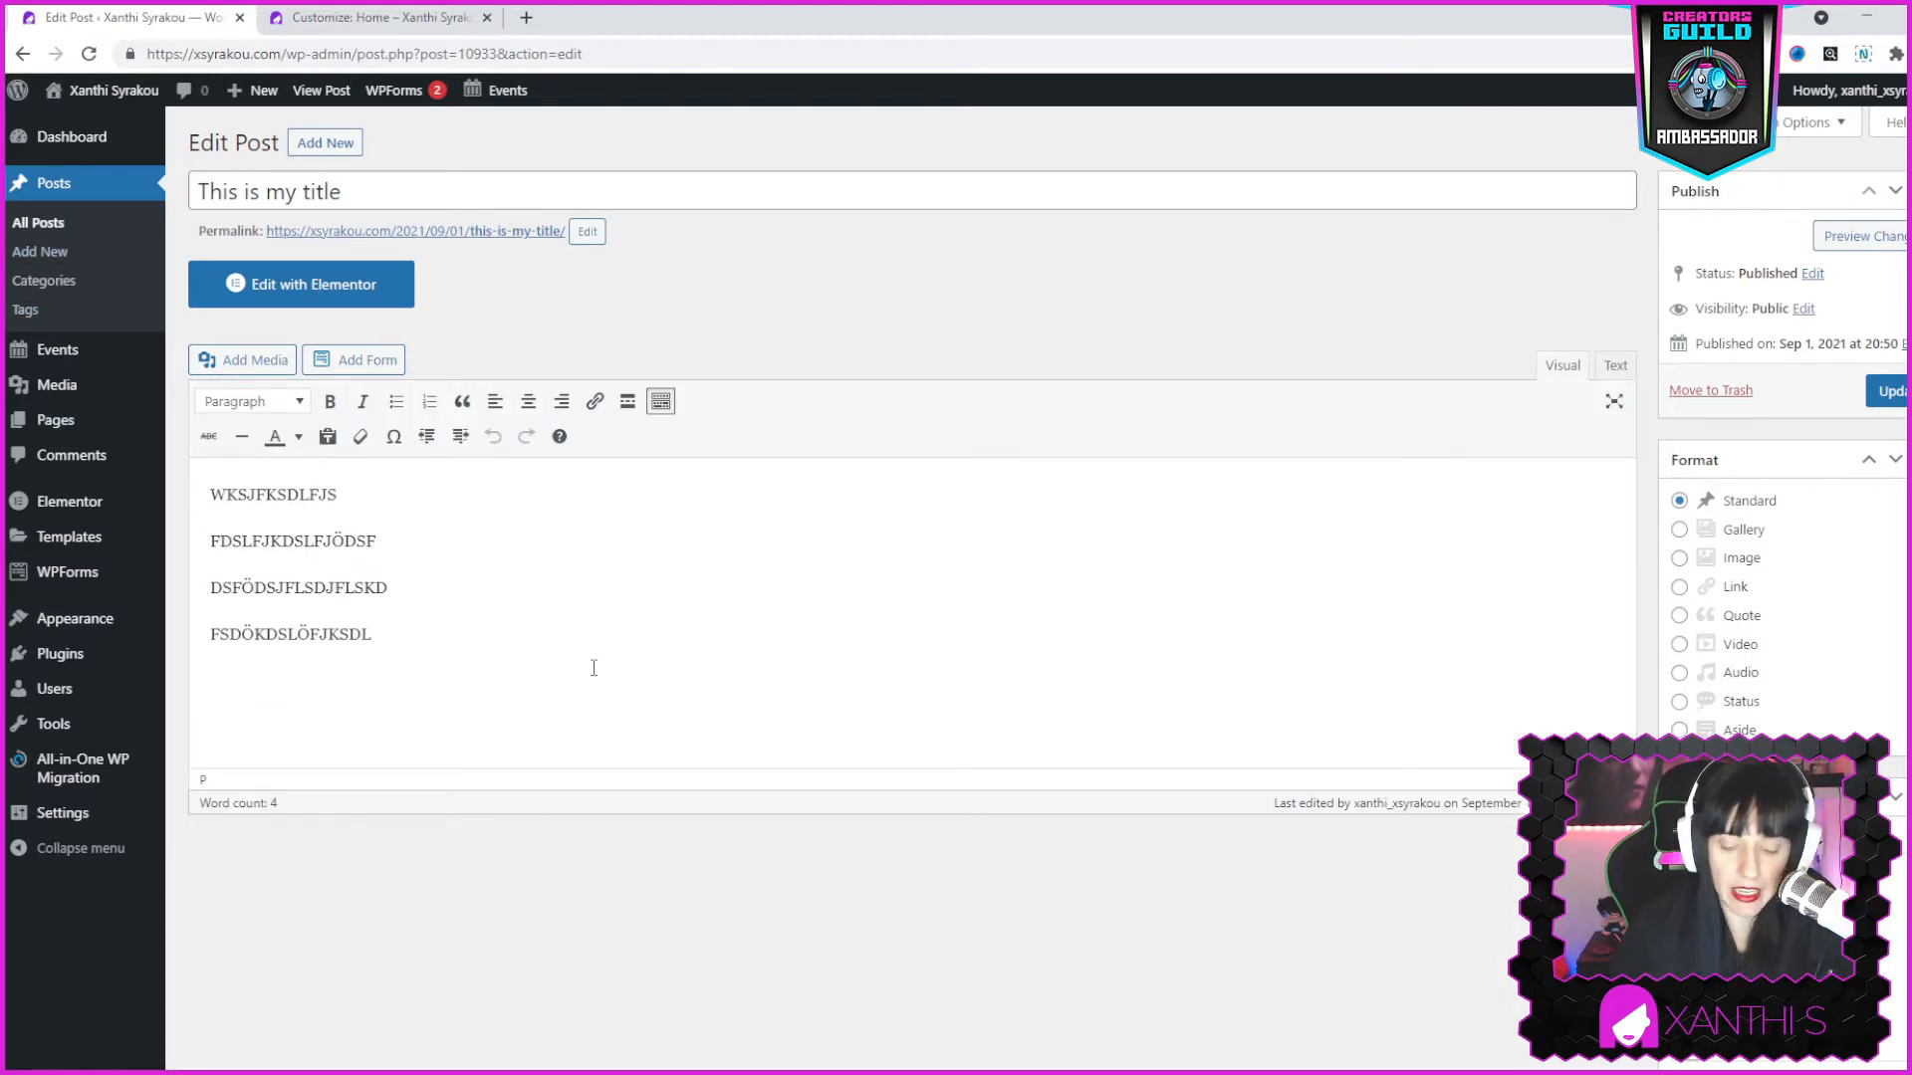
Insert the portrait photo of the woman with glasses from the media library below the body text and update the post.
click(262, 364)
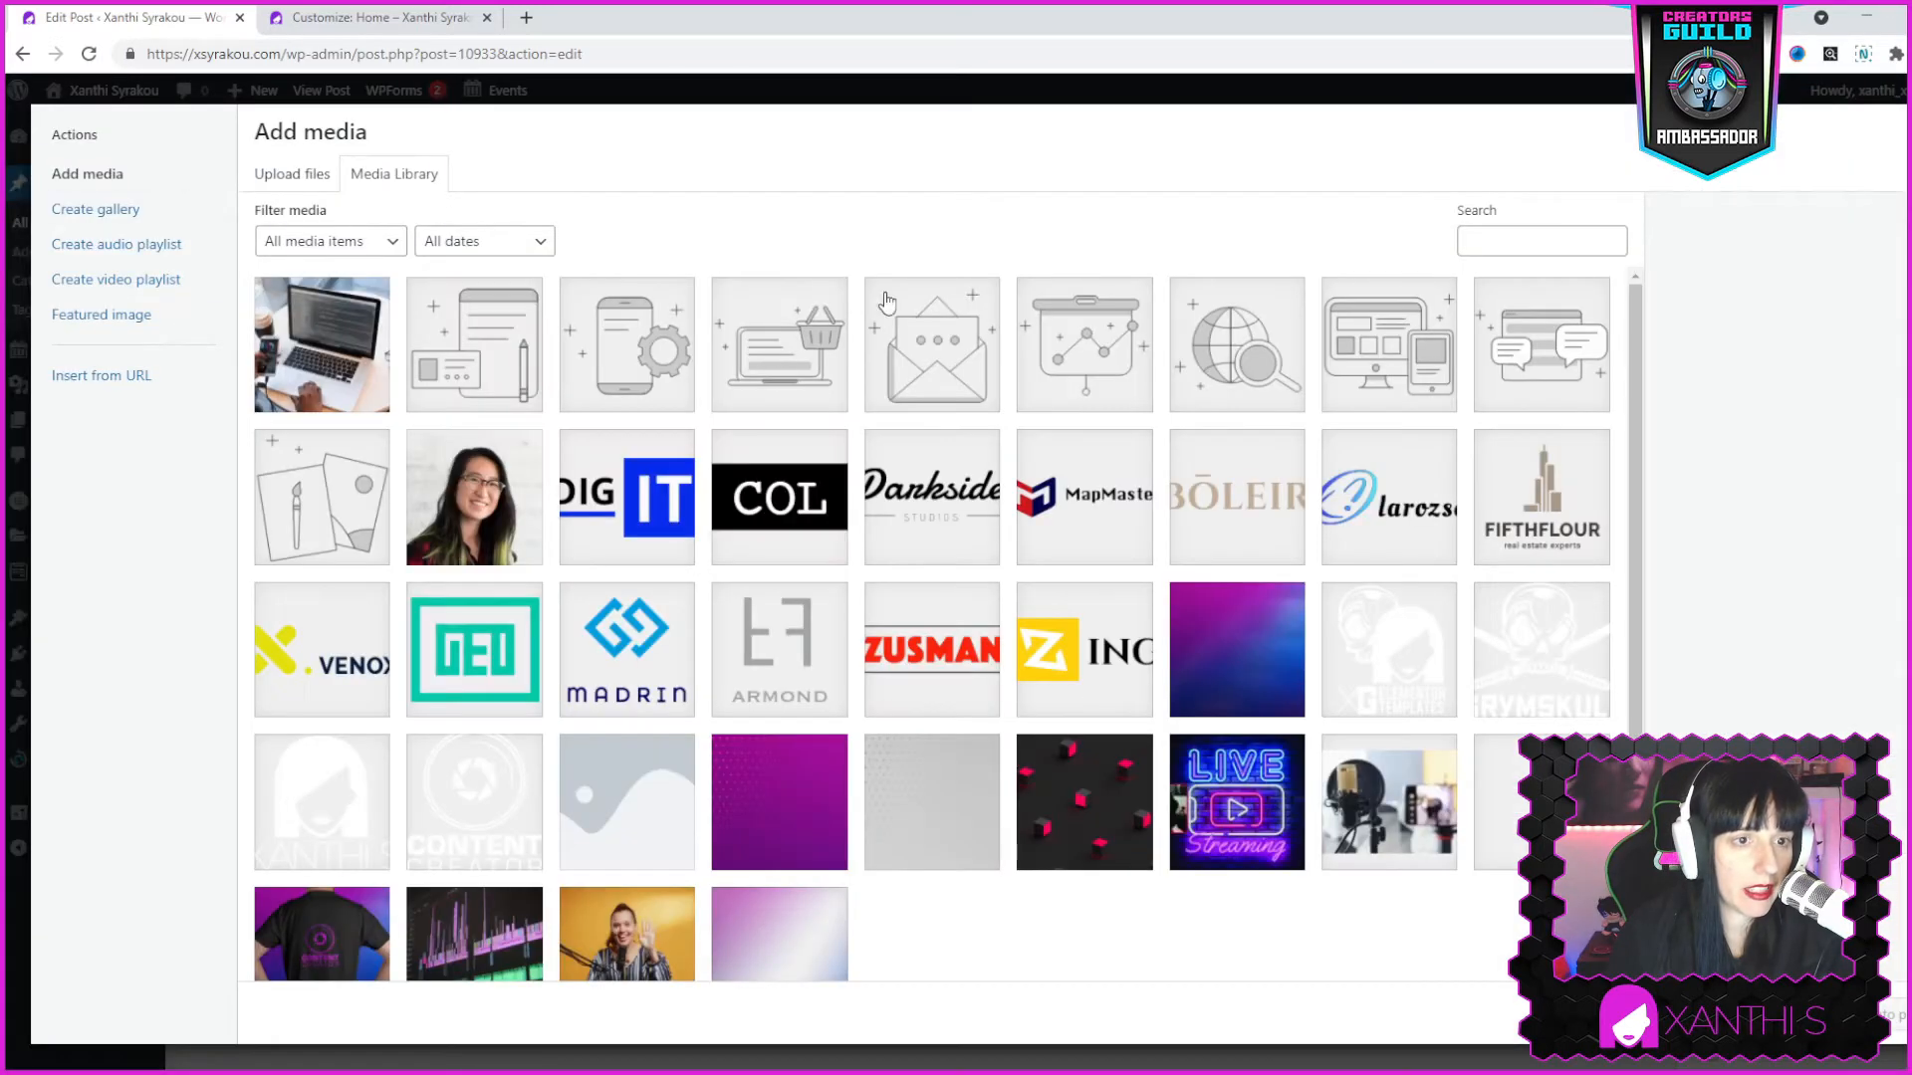
click(497, 497)
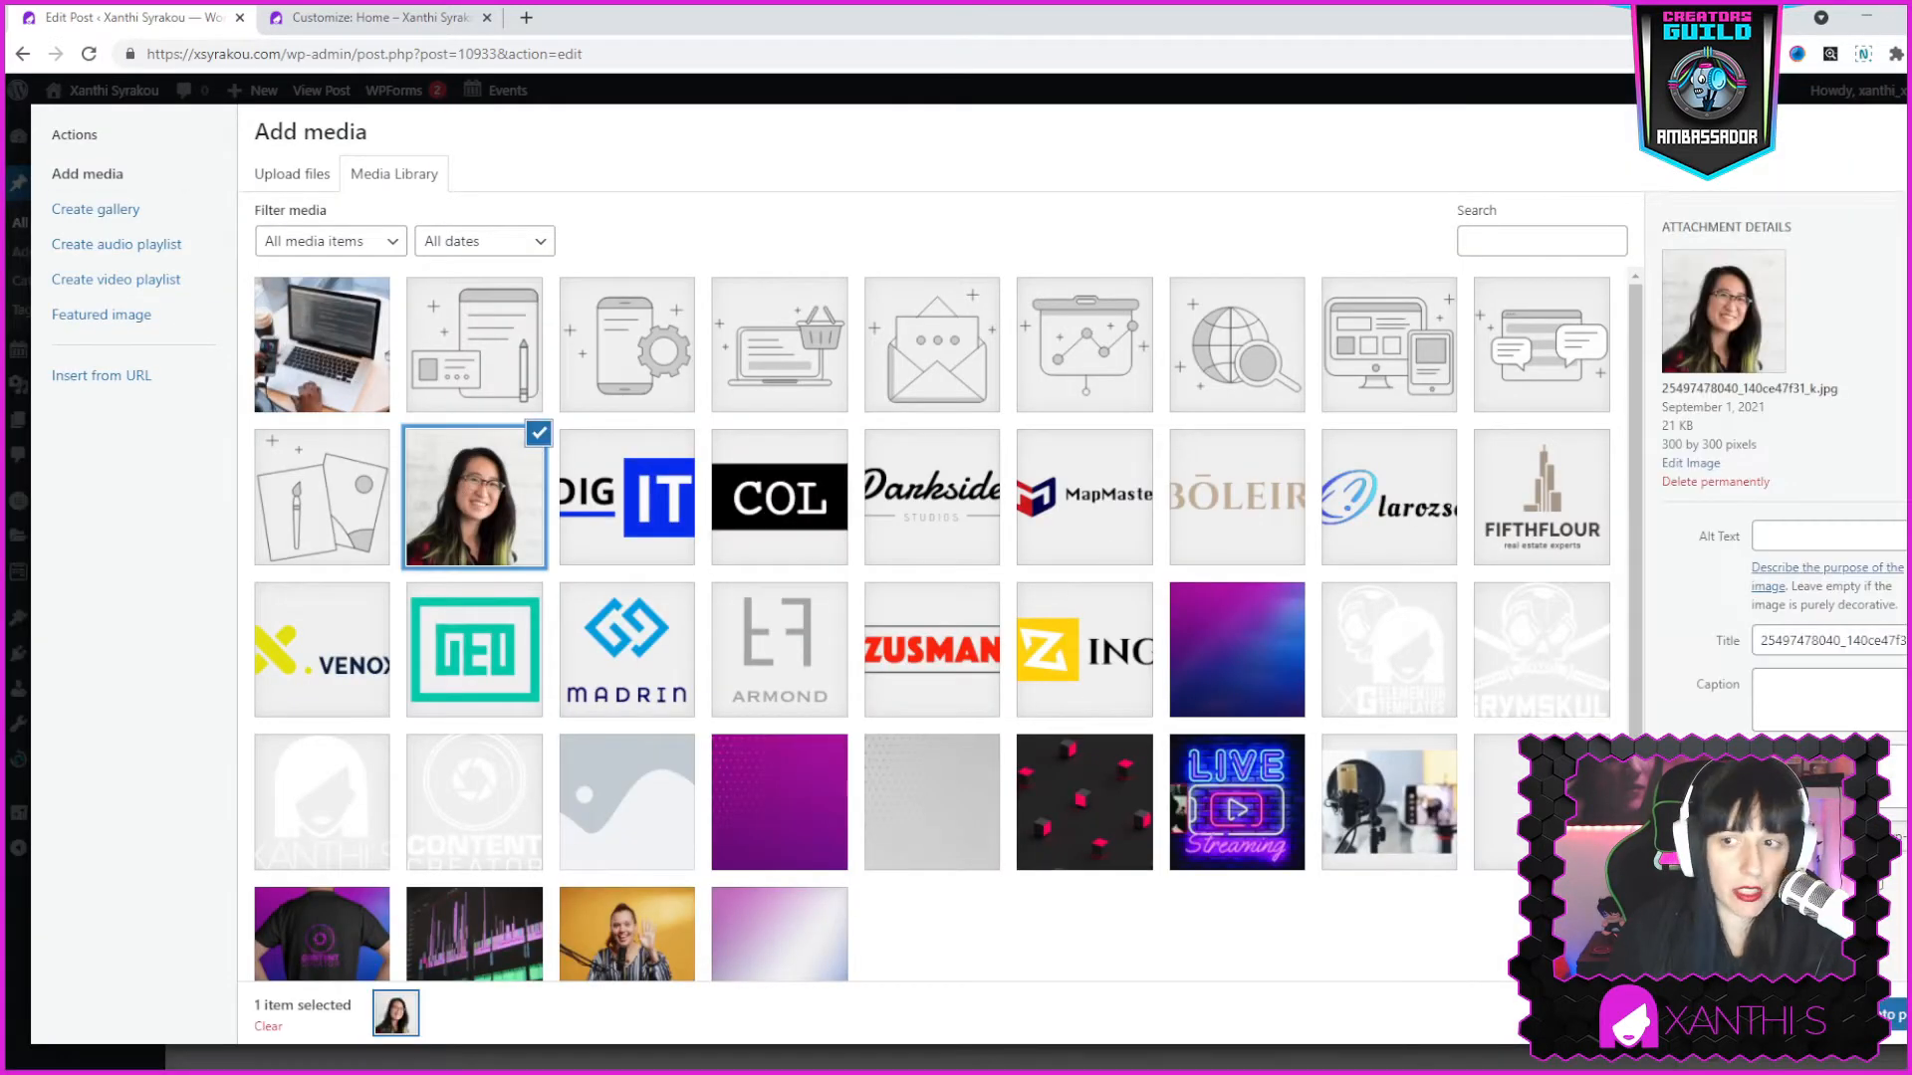
click(1872, 1015)
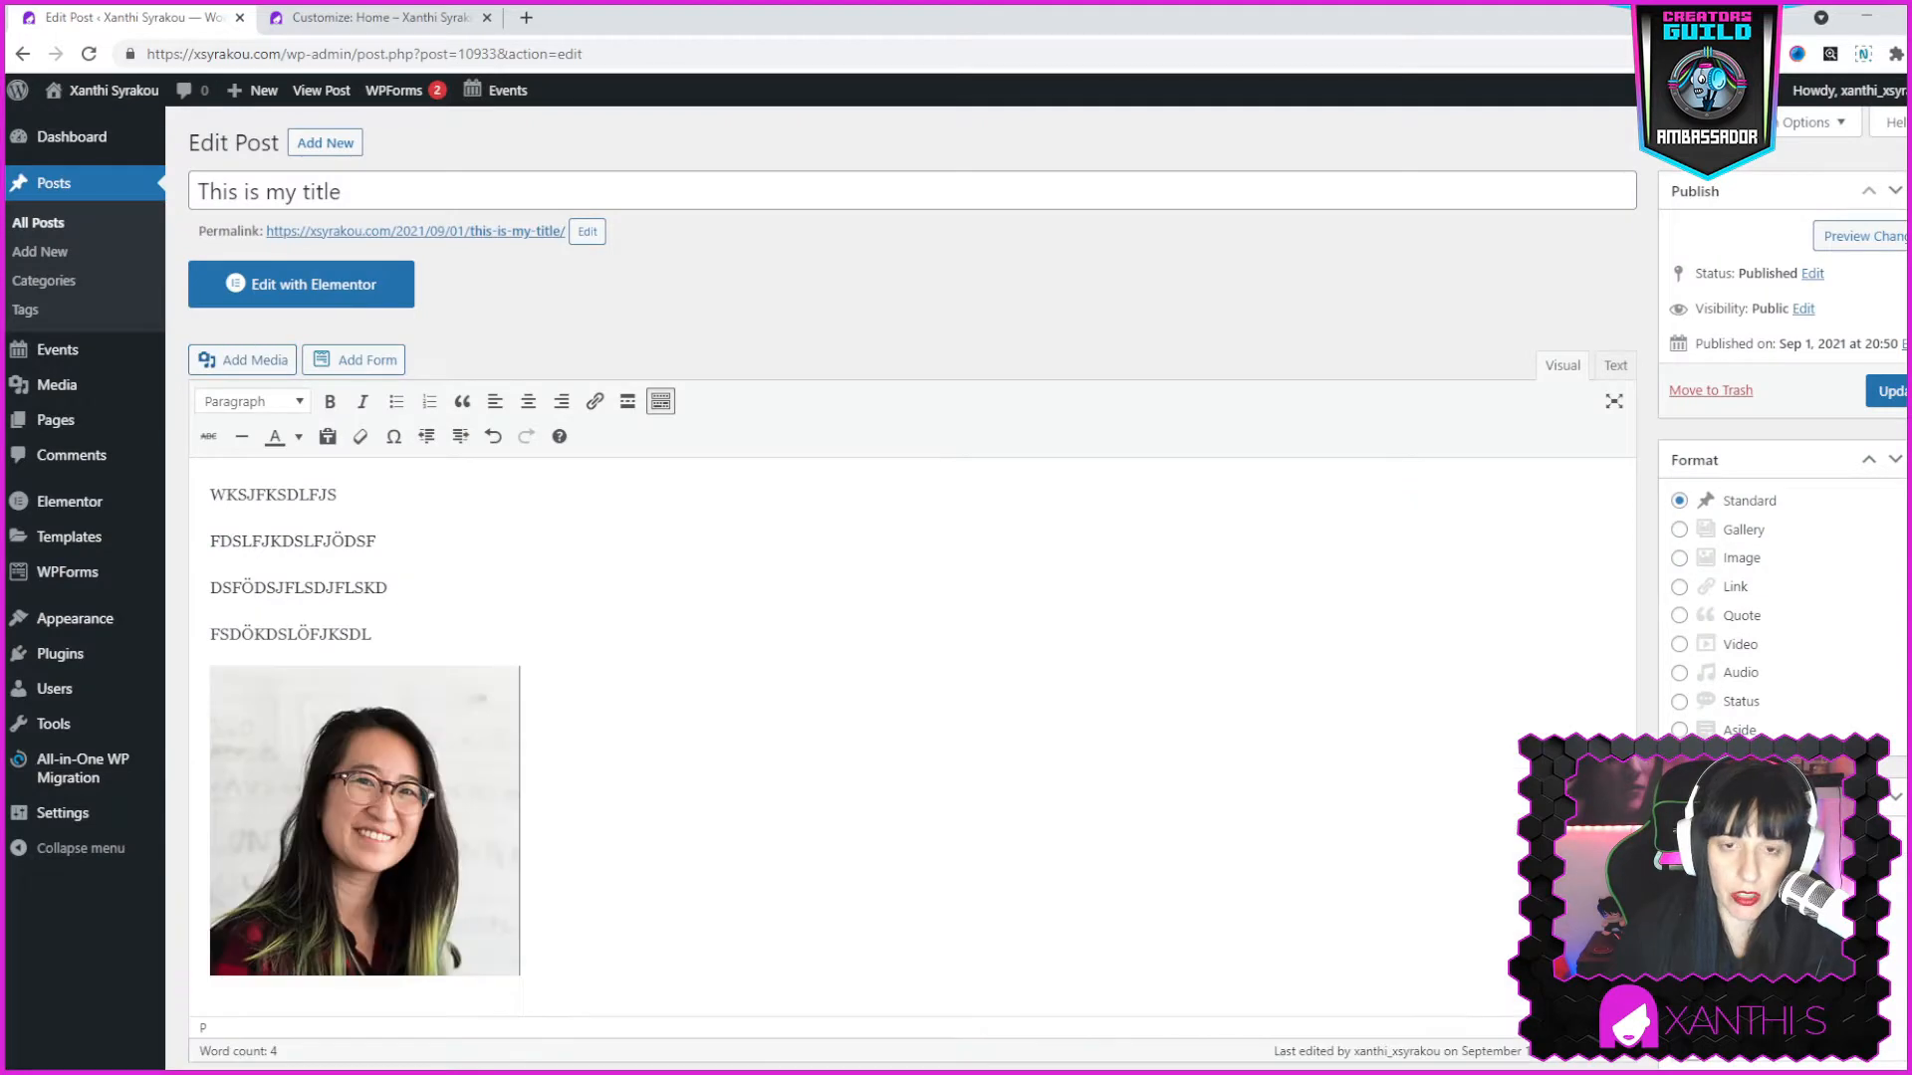
scroll(810, 793, down, 2)
scroll(1370, 670, up, 2)
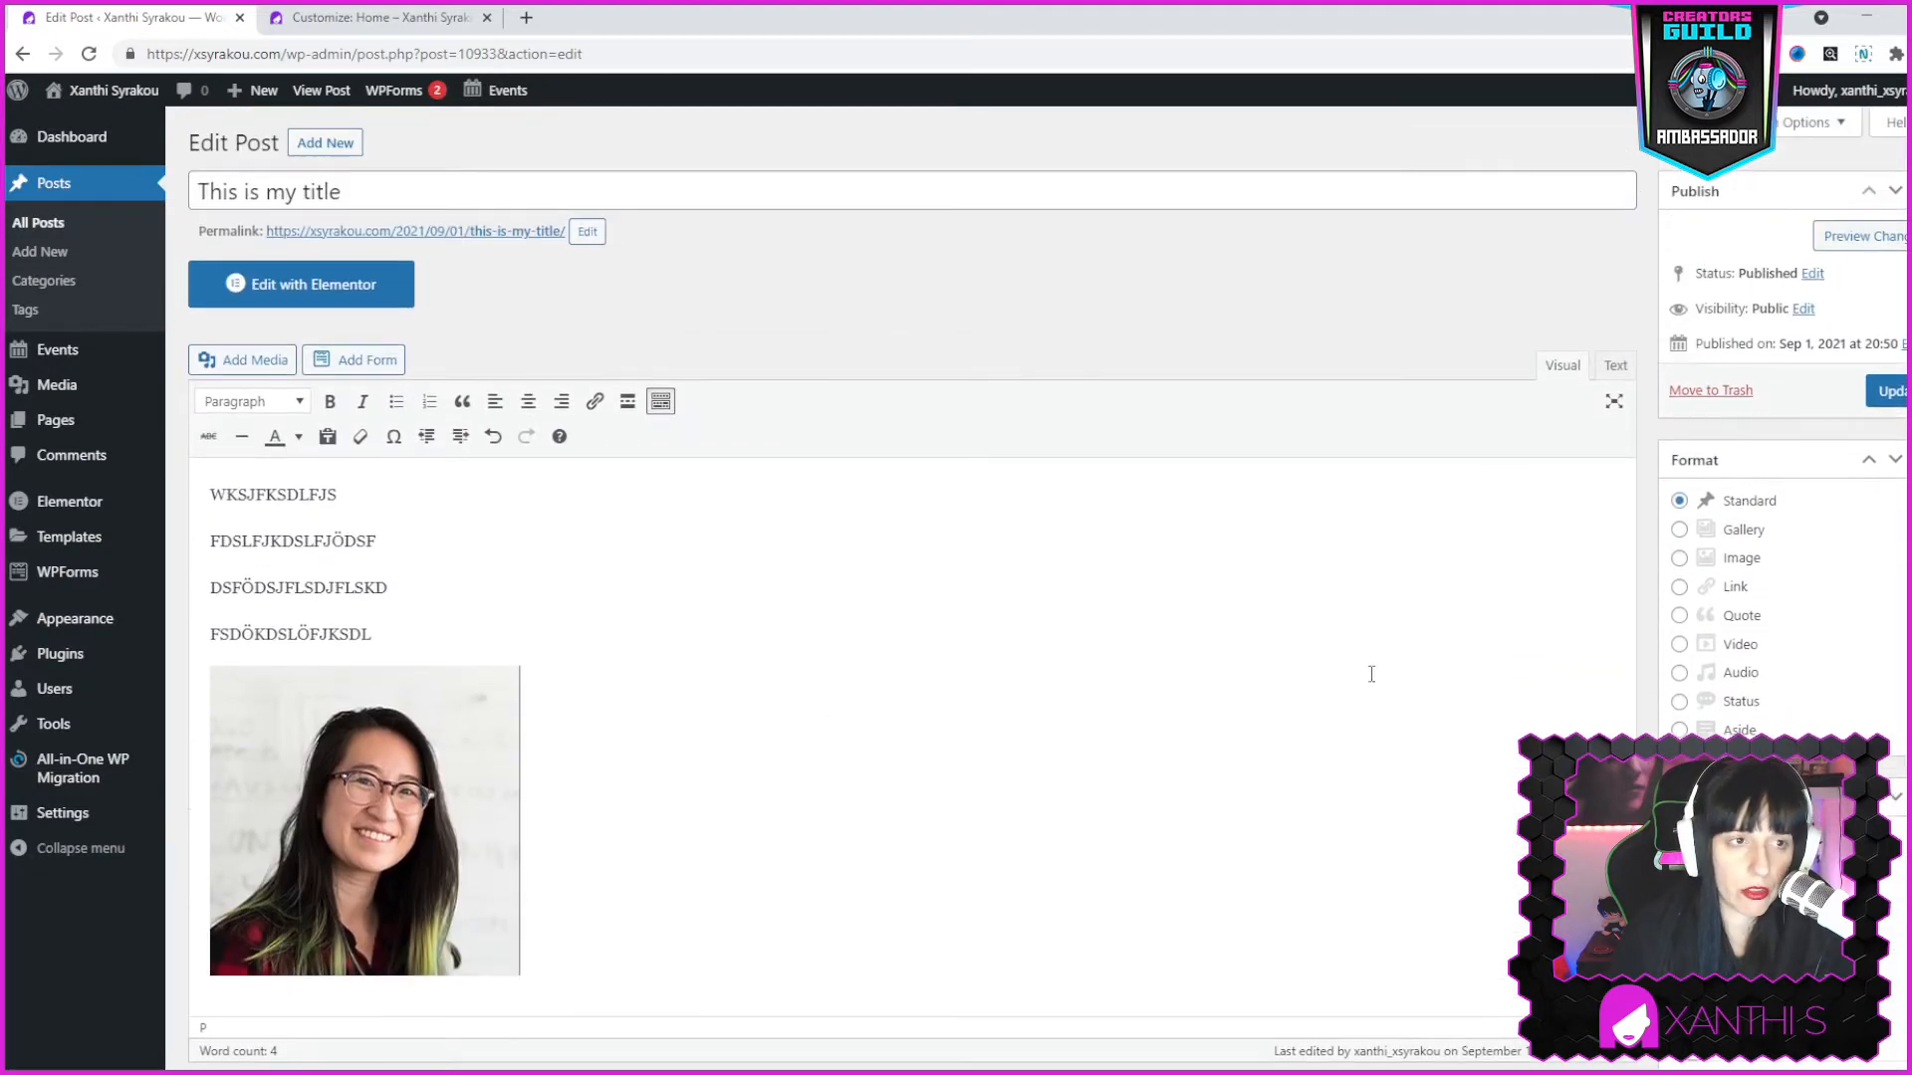
click(1895, 394)
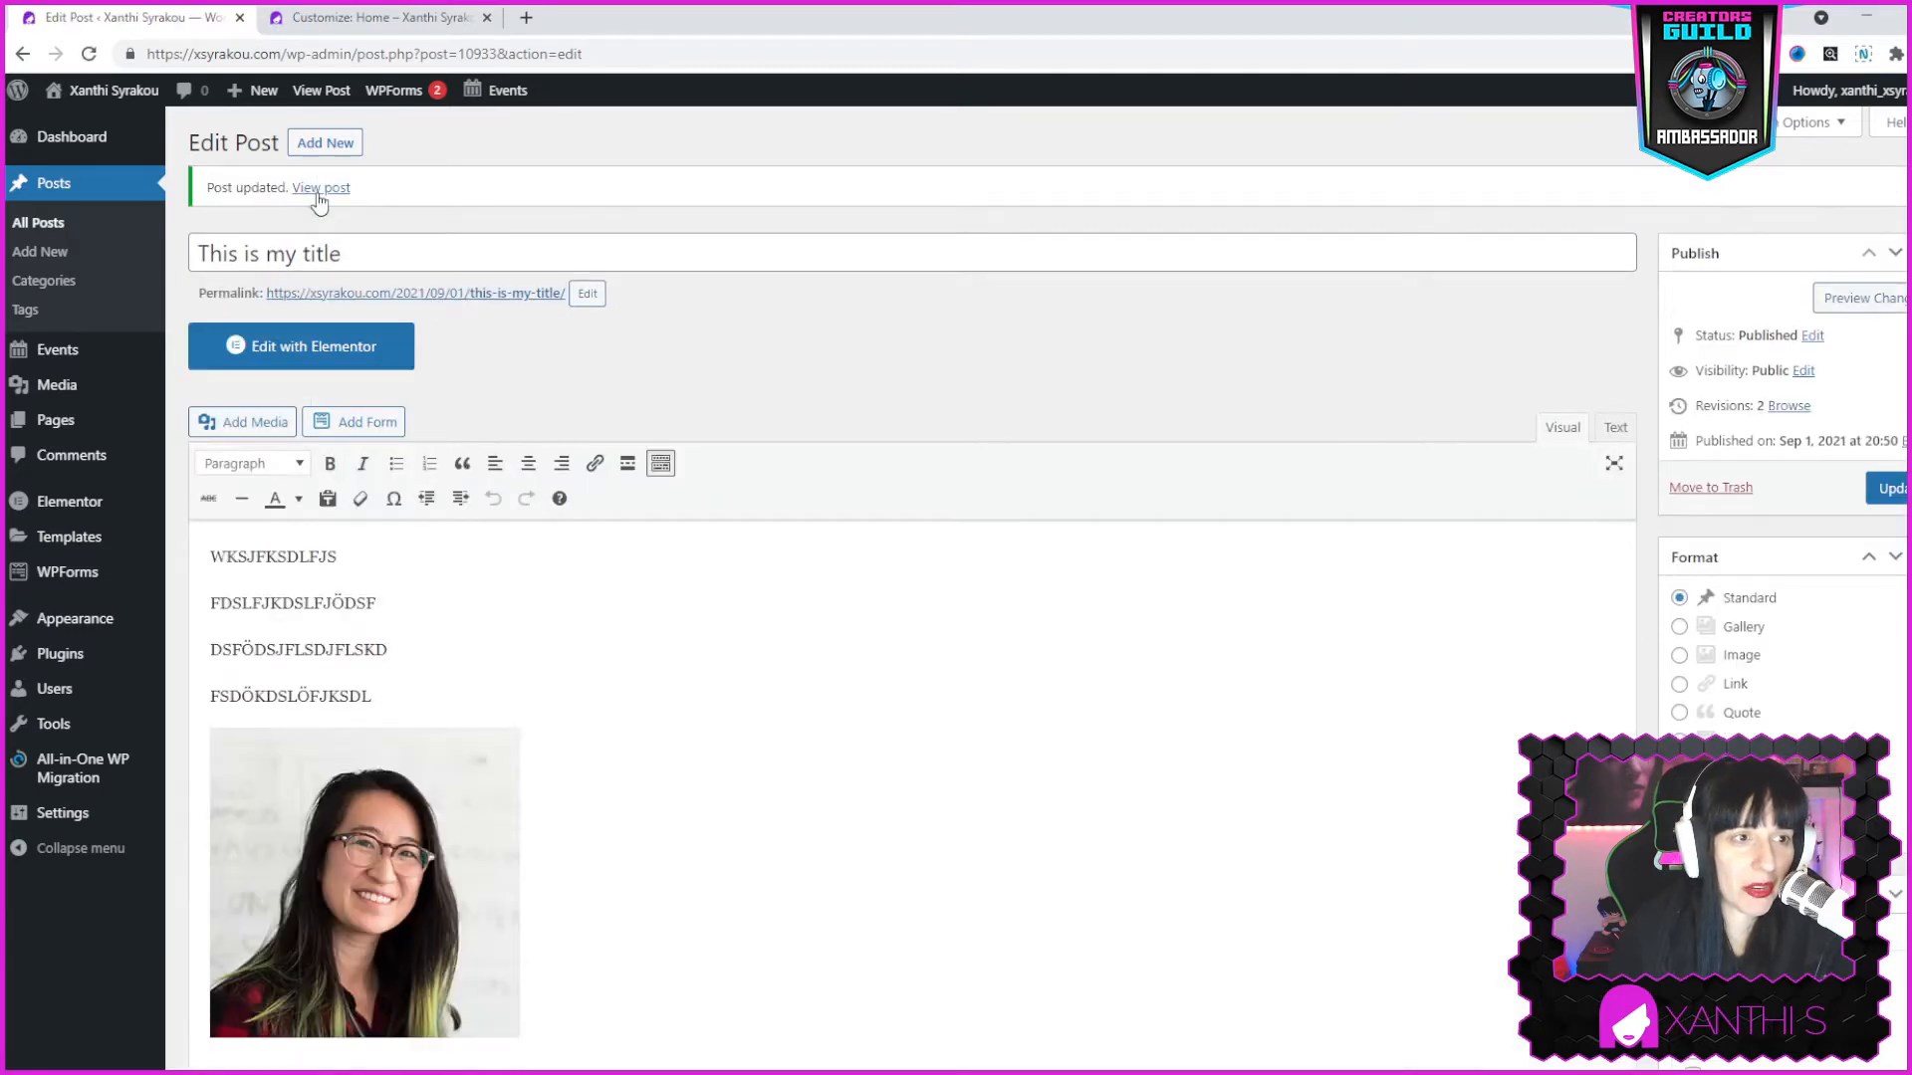
View the updated post on the site, examine the photo below its text, and return to the post editor.
click(317, 193)
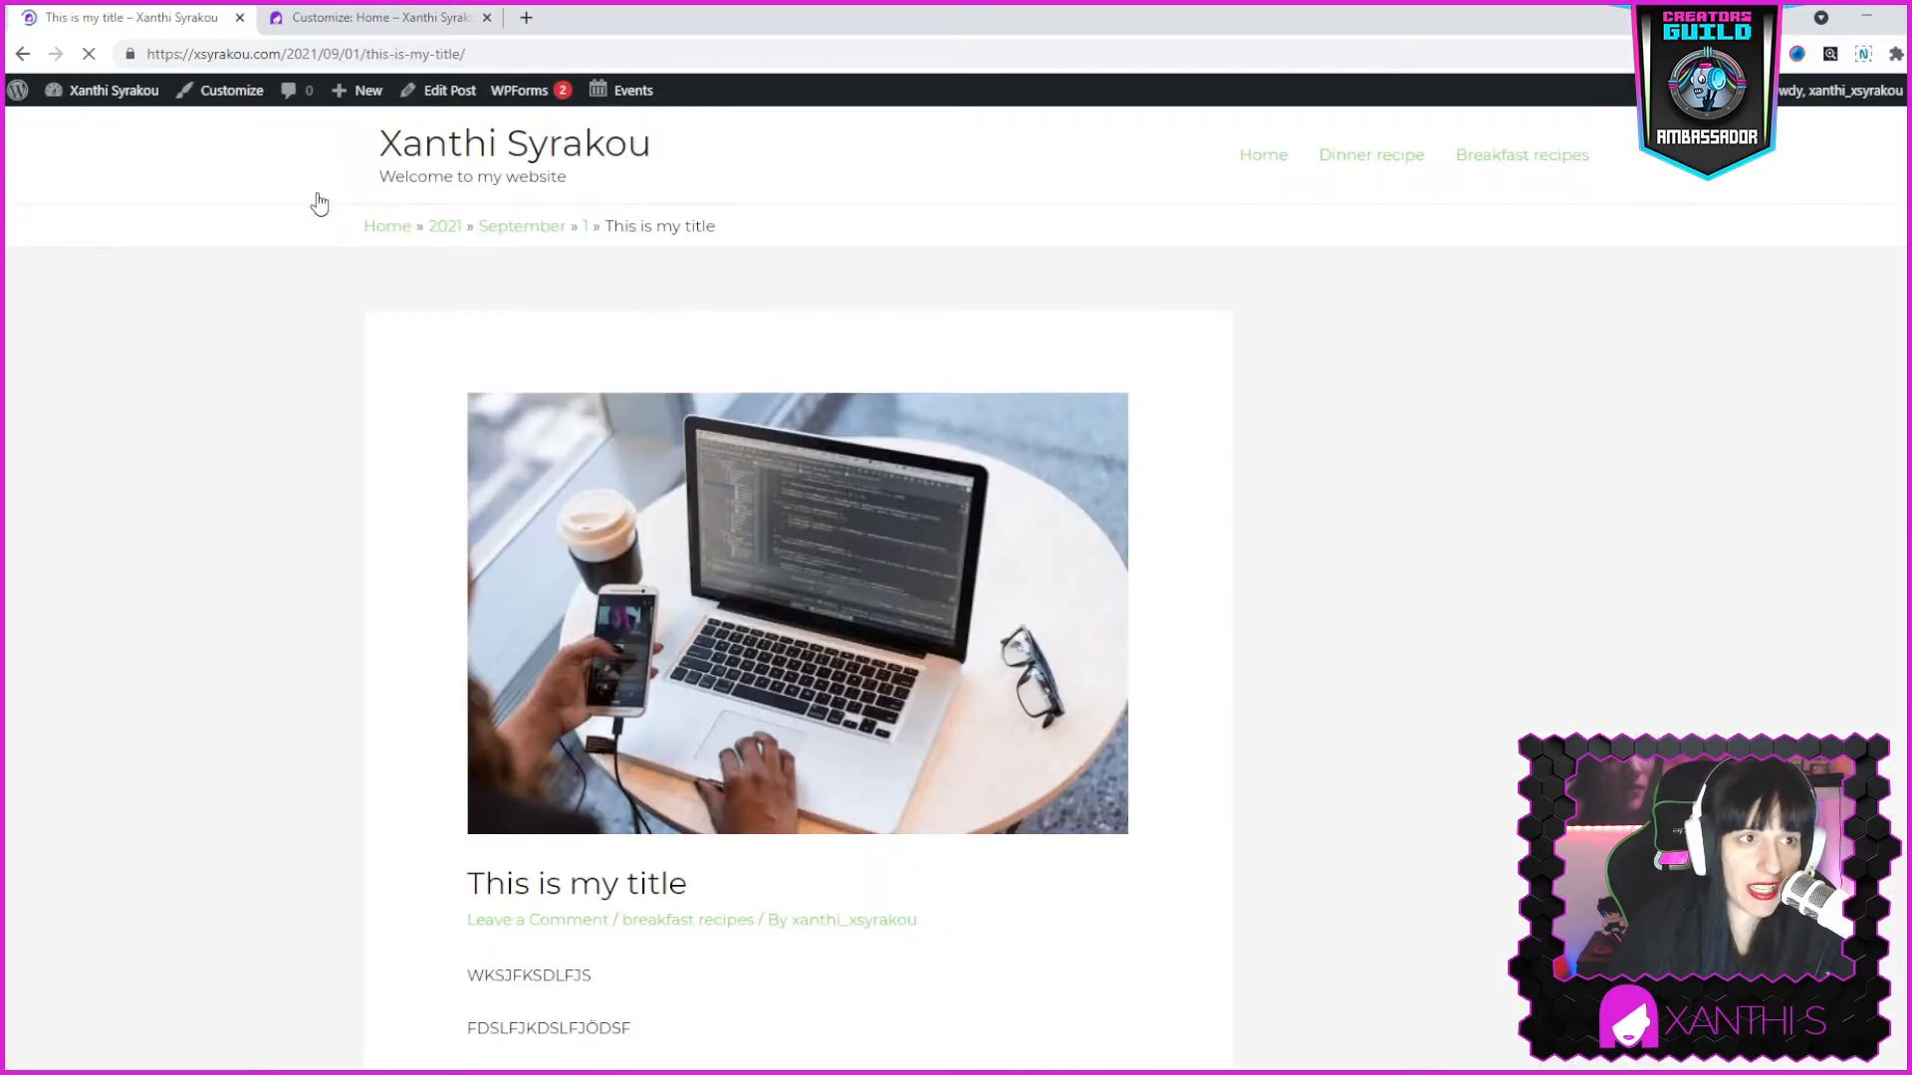
scroll(704, 504, down, 6)
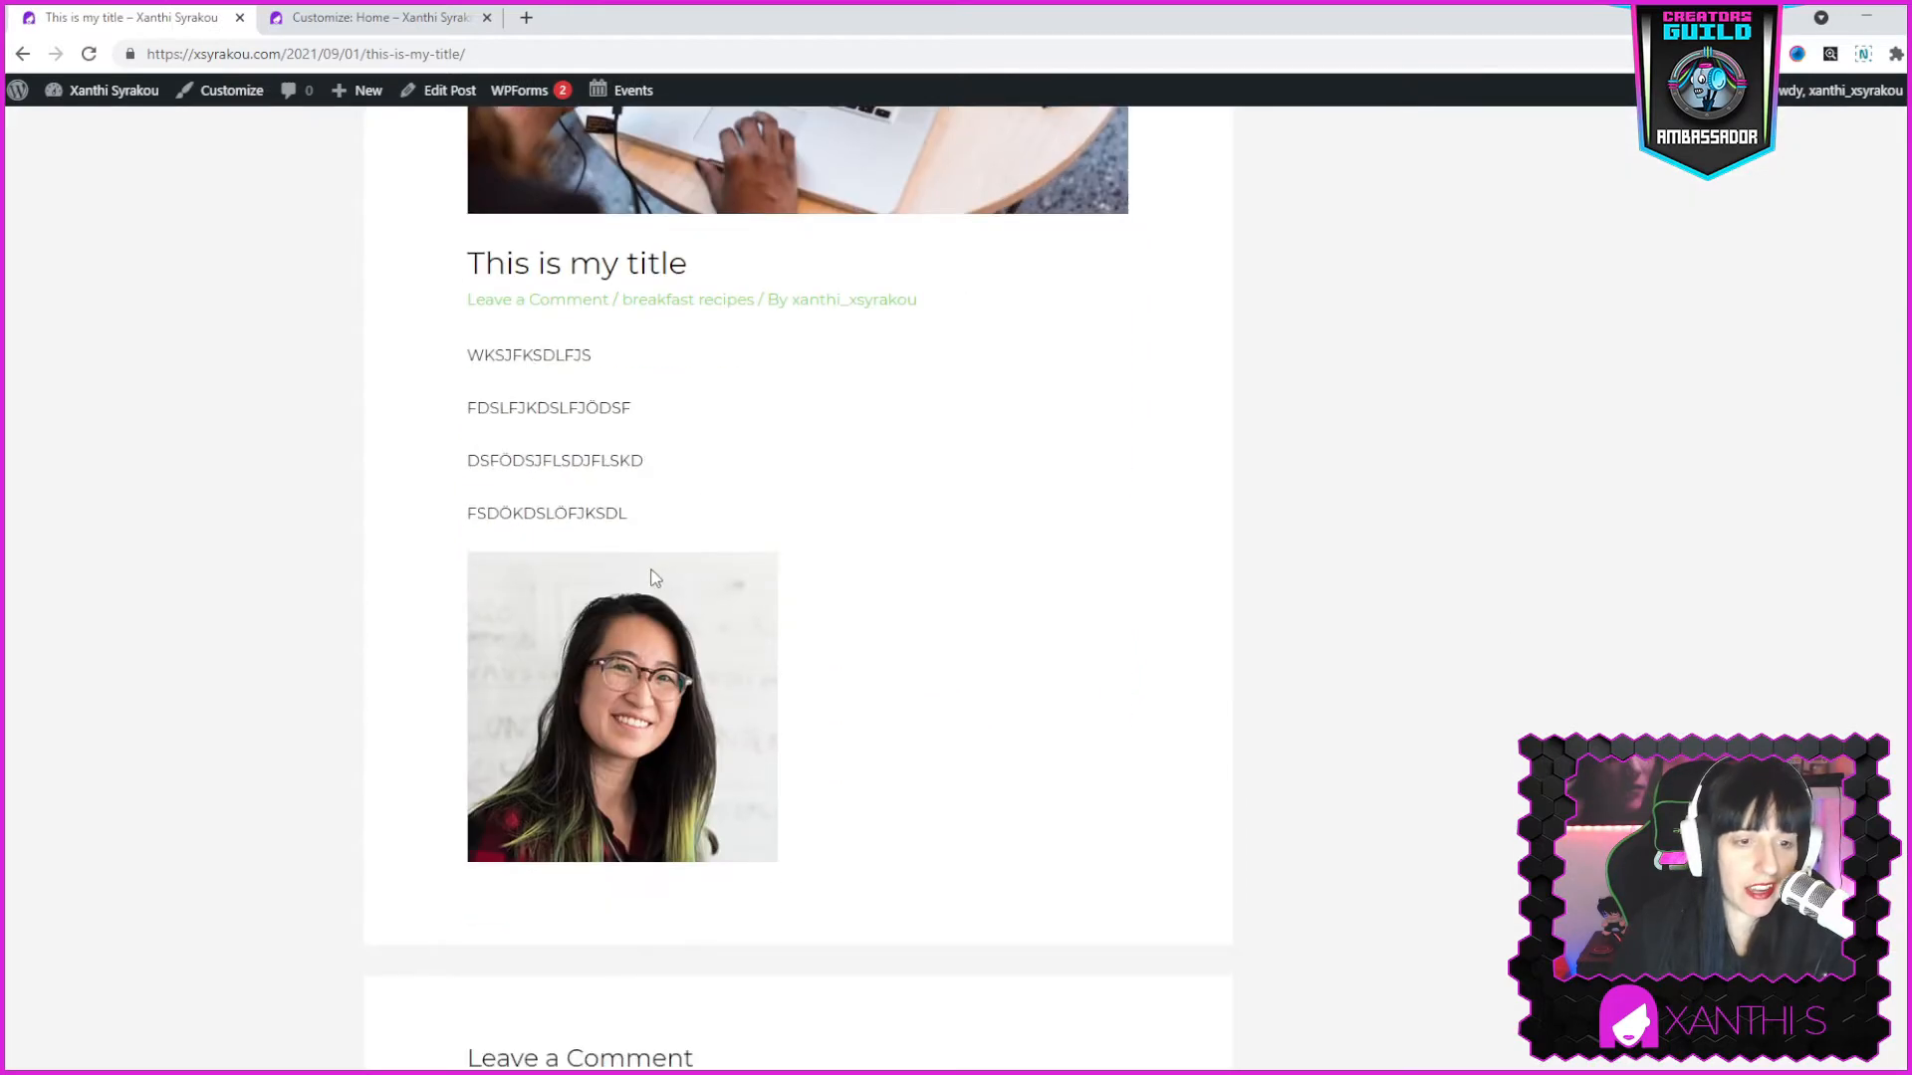
scroll(717, 637, up, 4)
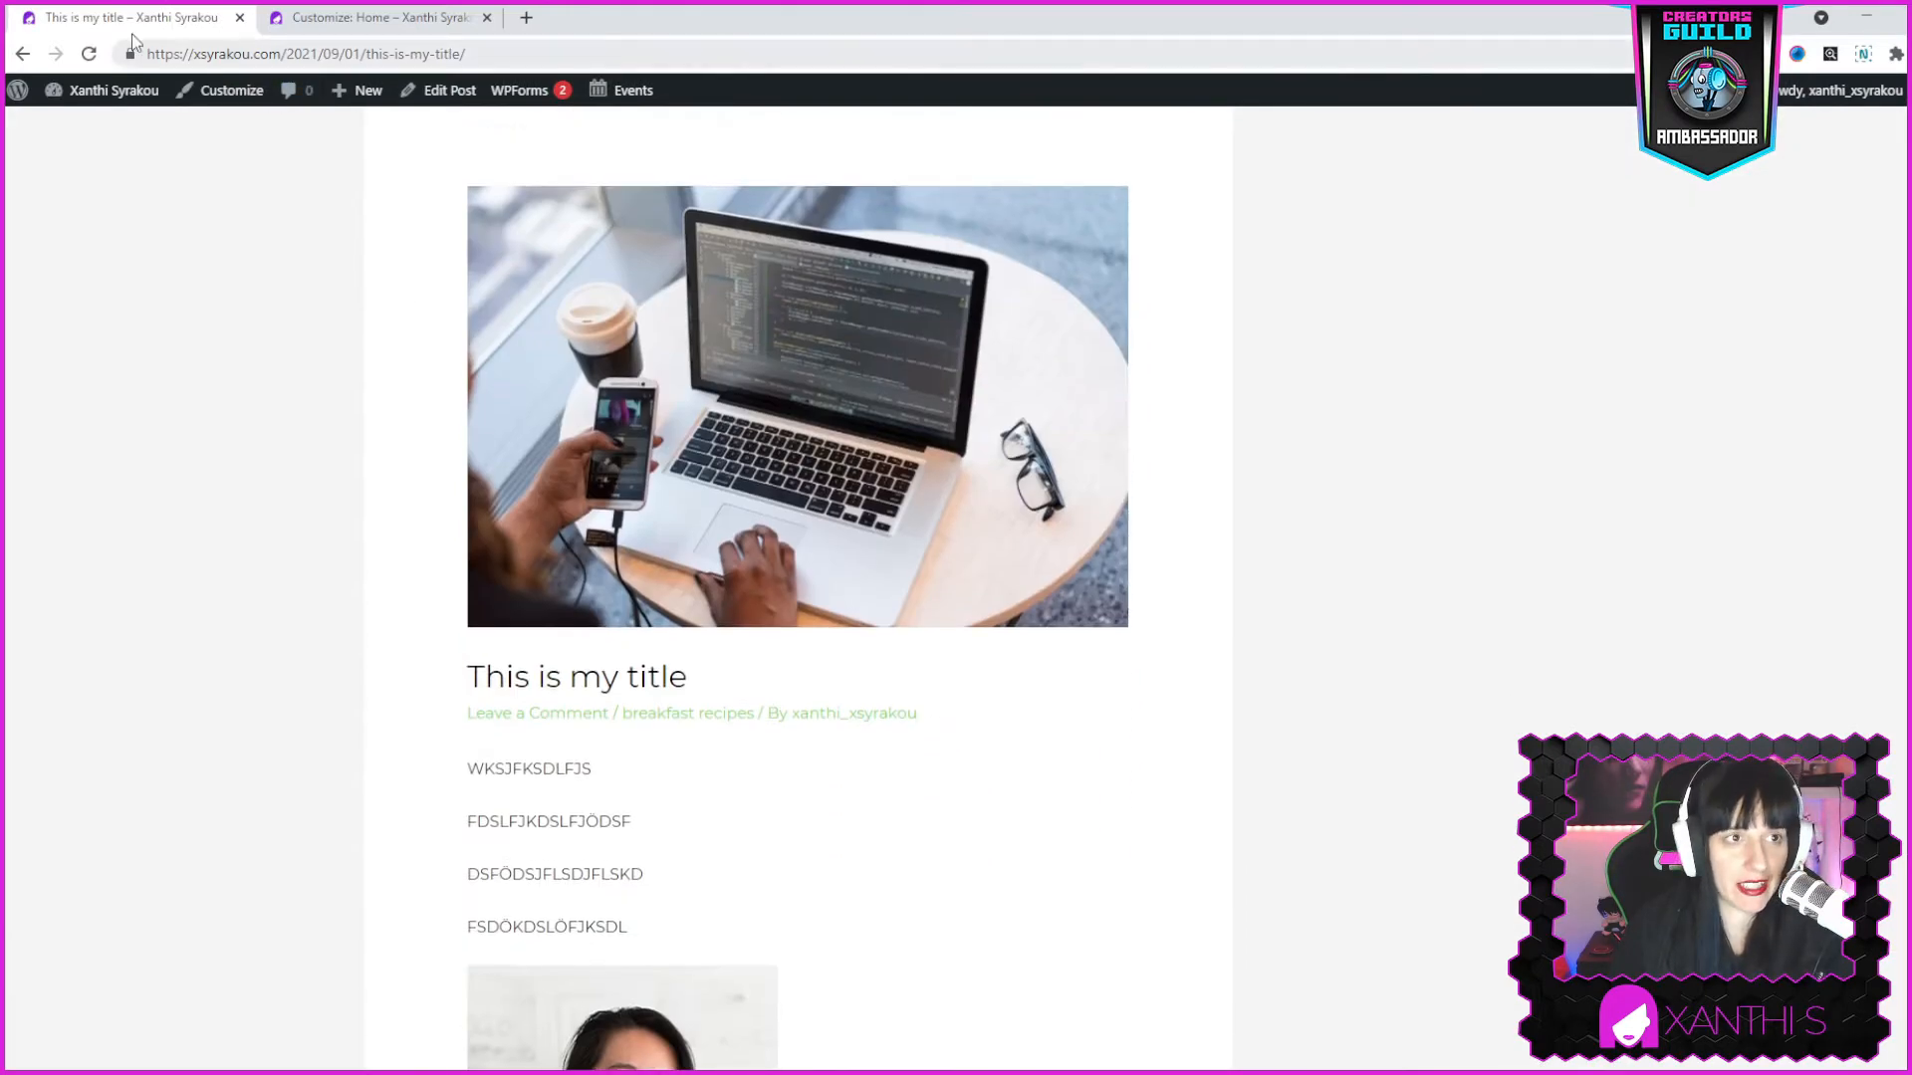
click(22, 54)
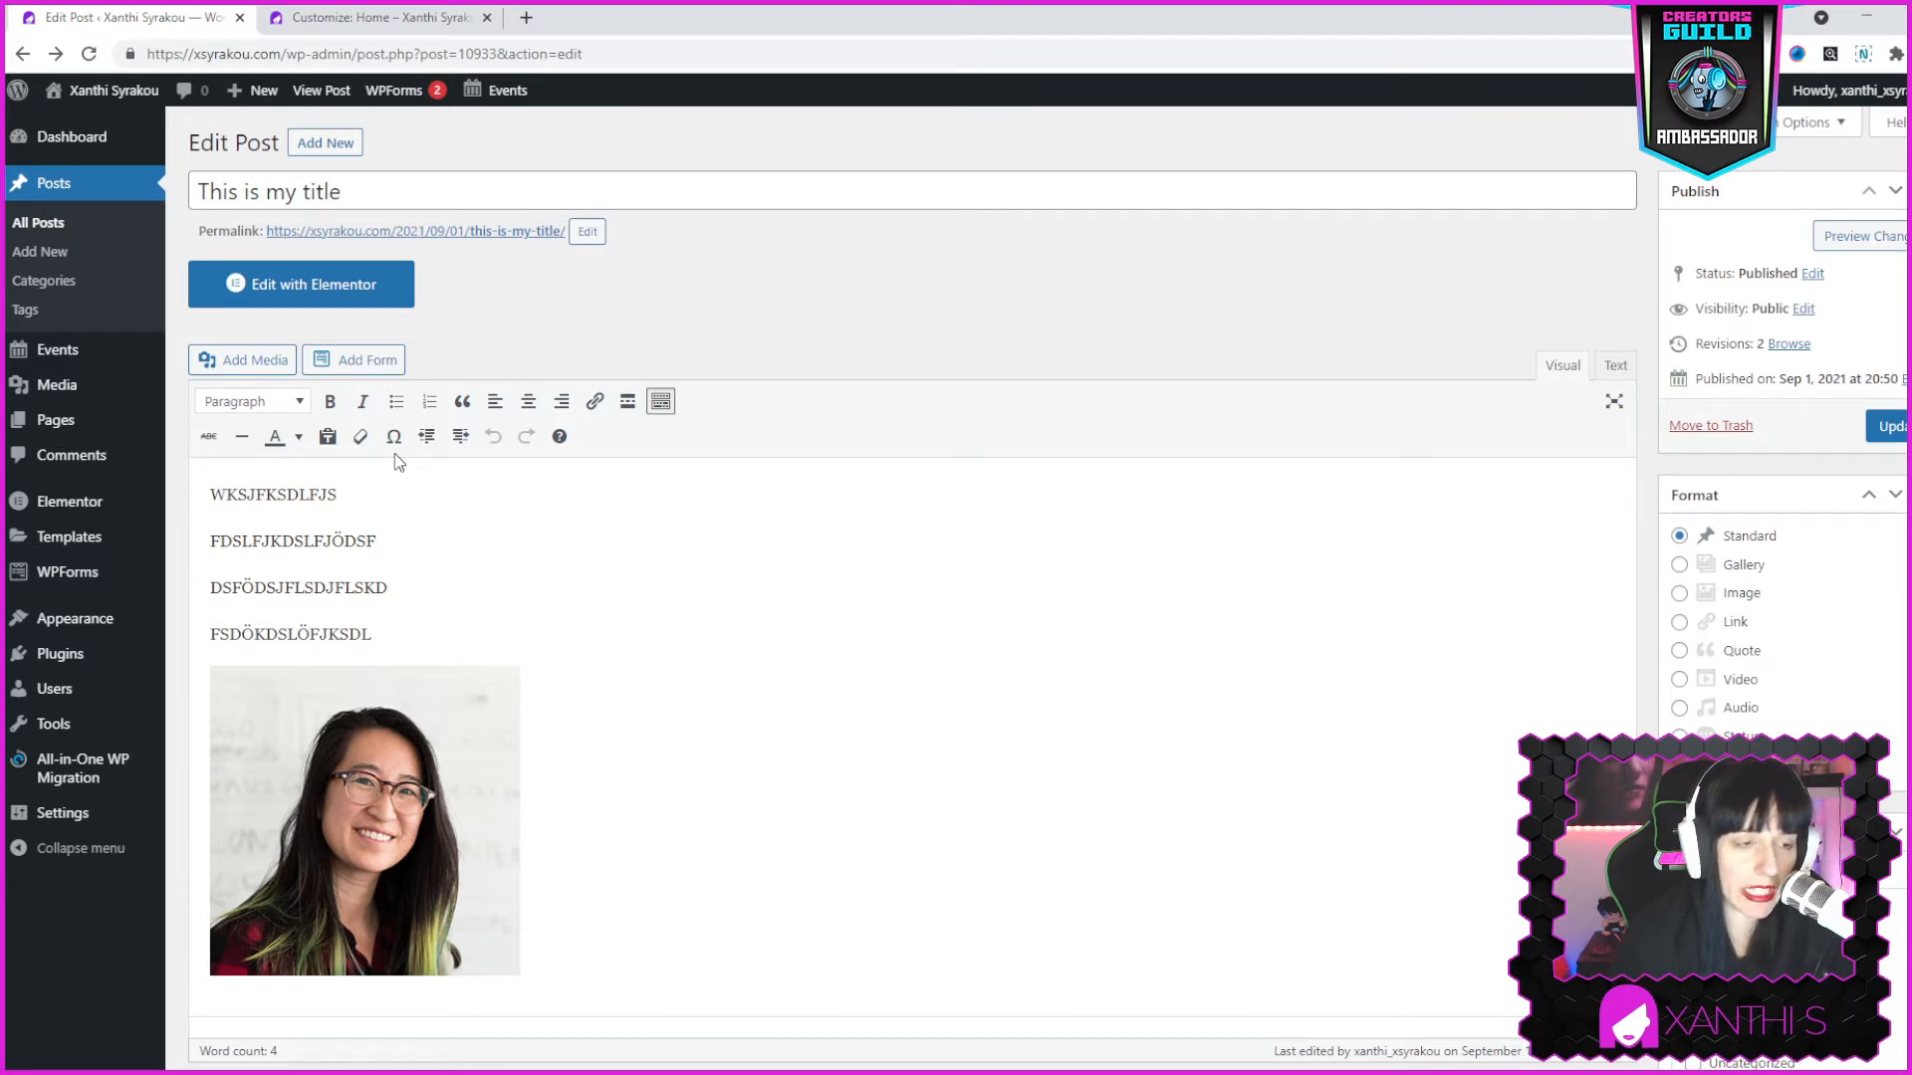
Deactivate the Classic Editor plugin in the list of installed plugins.
mouse_move(47, 569)
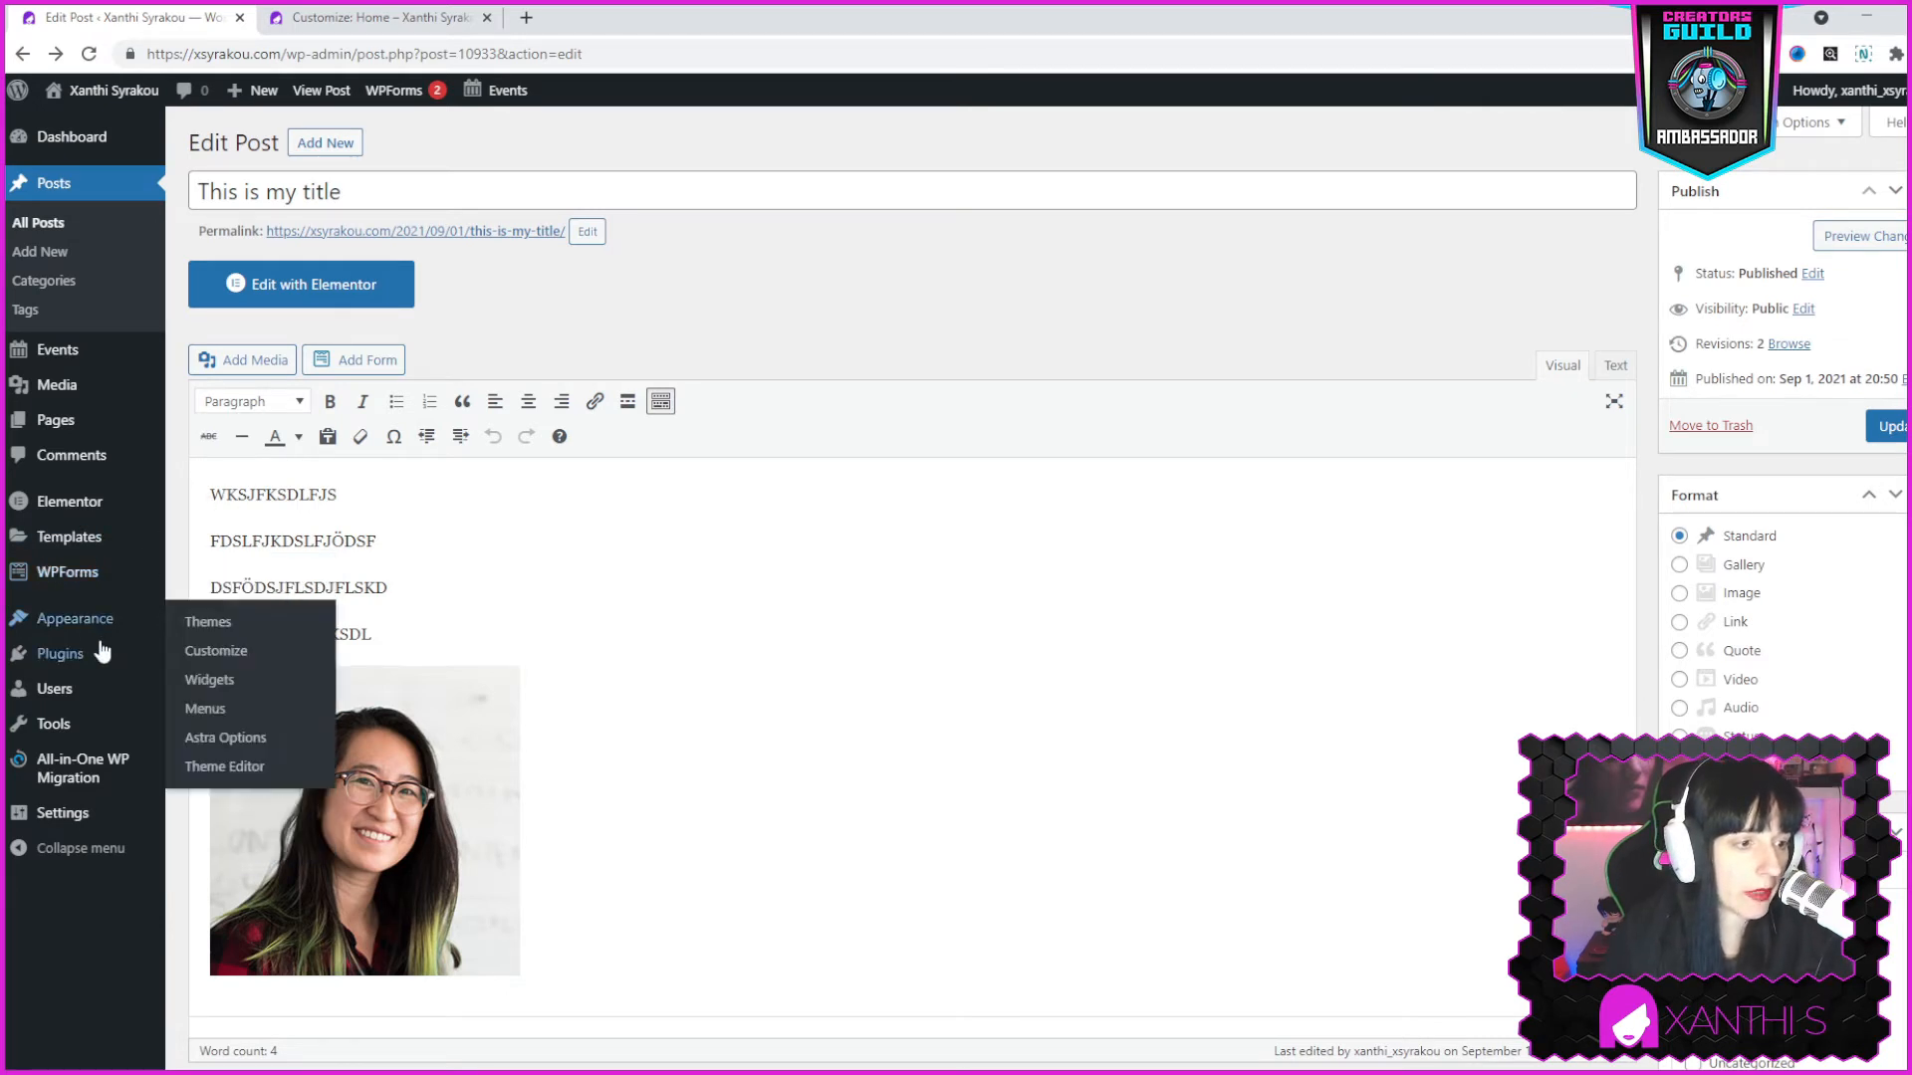
mouse_move(84, 662)
click(214, 660)
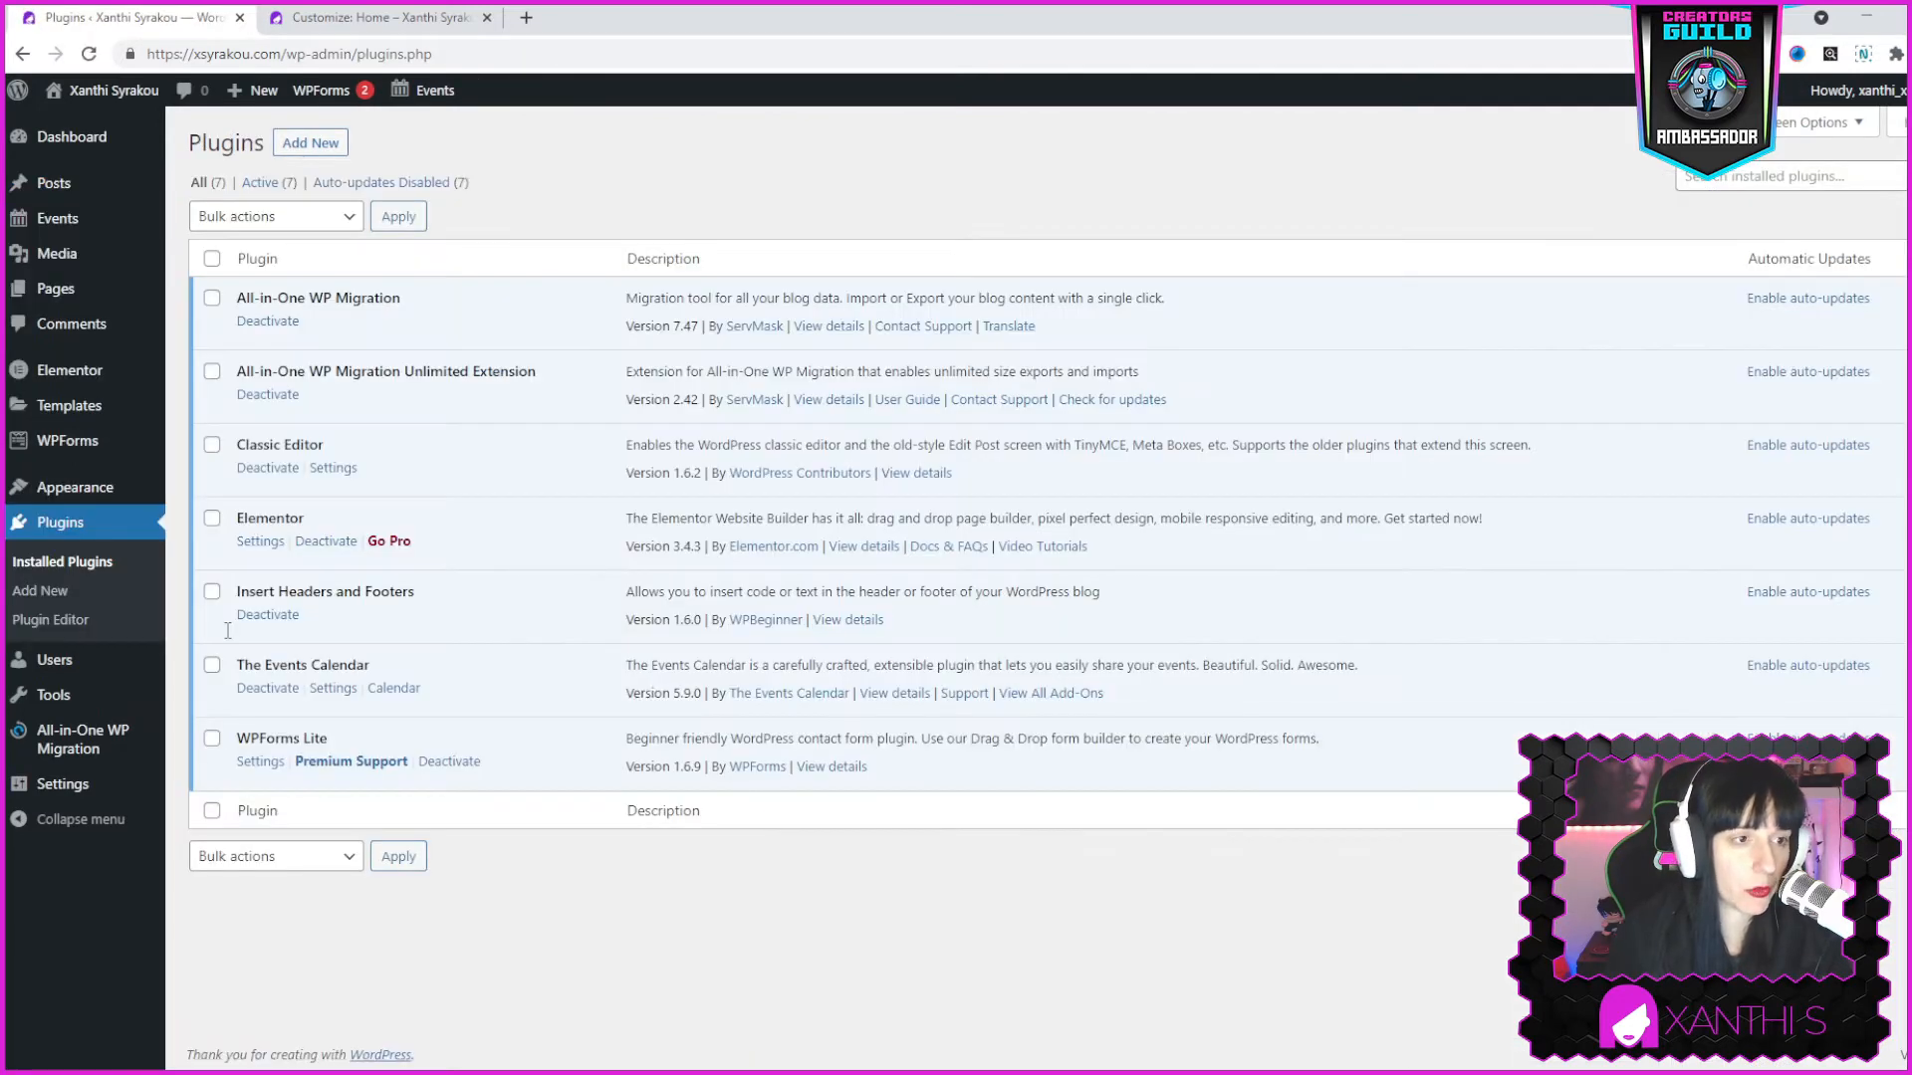
click(260, 469)
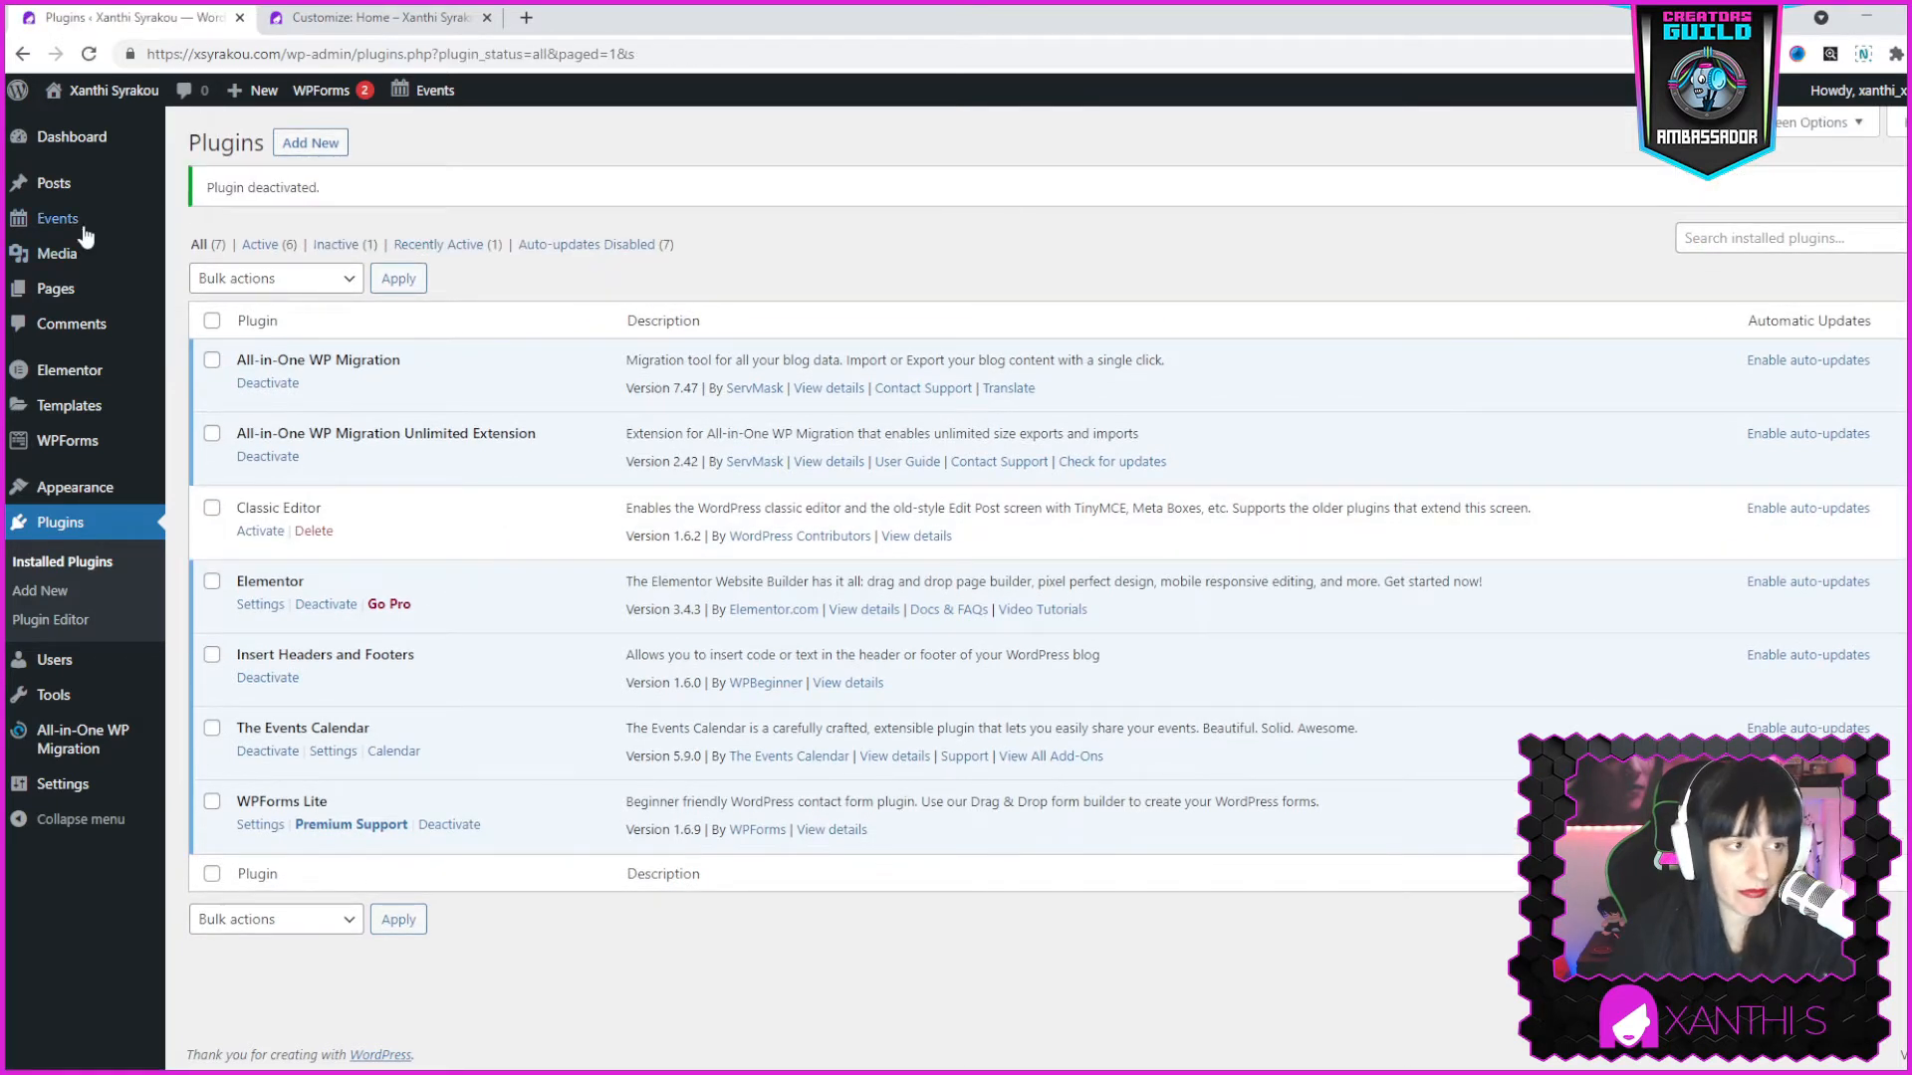
Start a new post in the block editor, page through its welcome guide and close the guide.
click(57, 197)
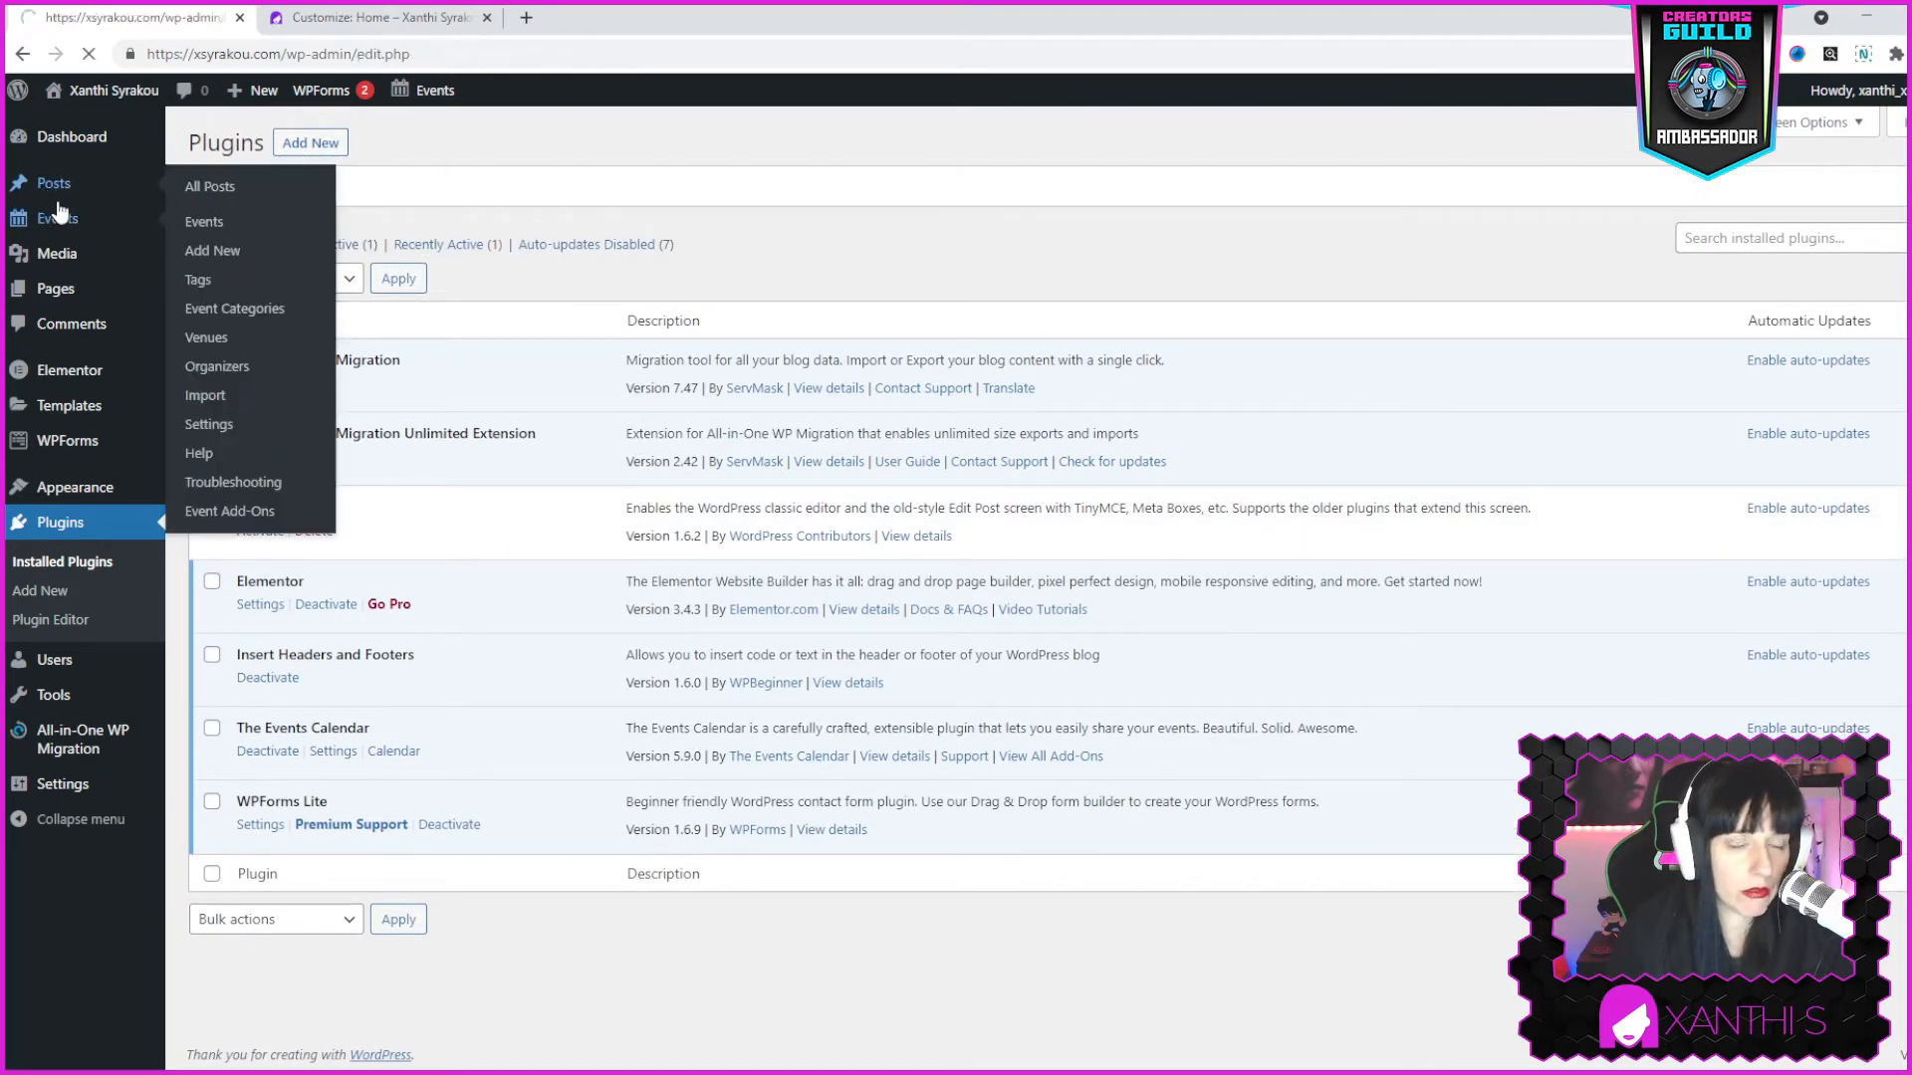
click(263, 147)
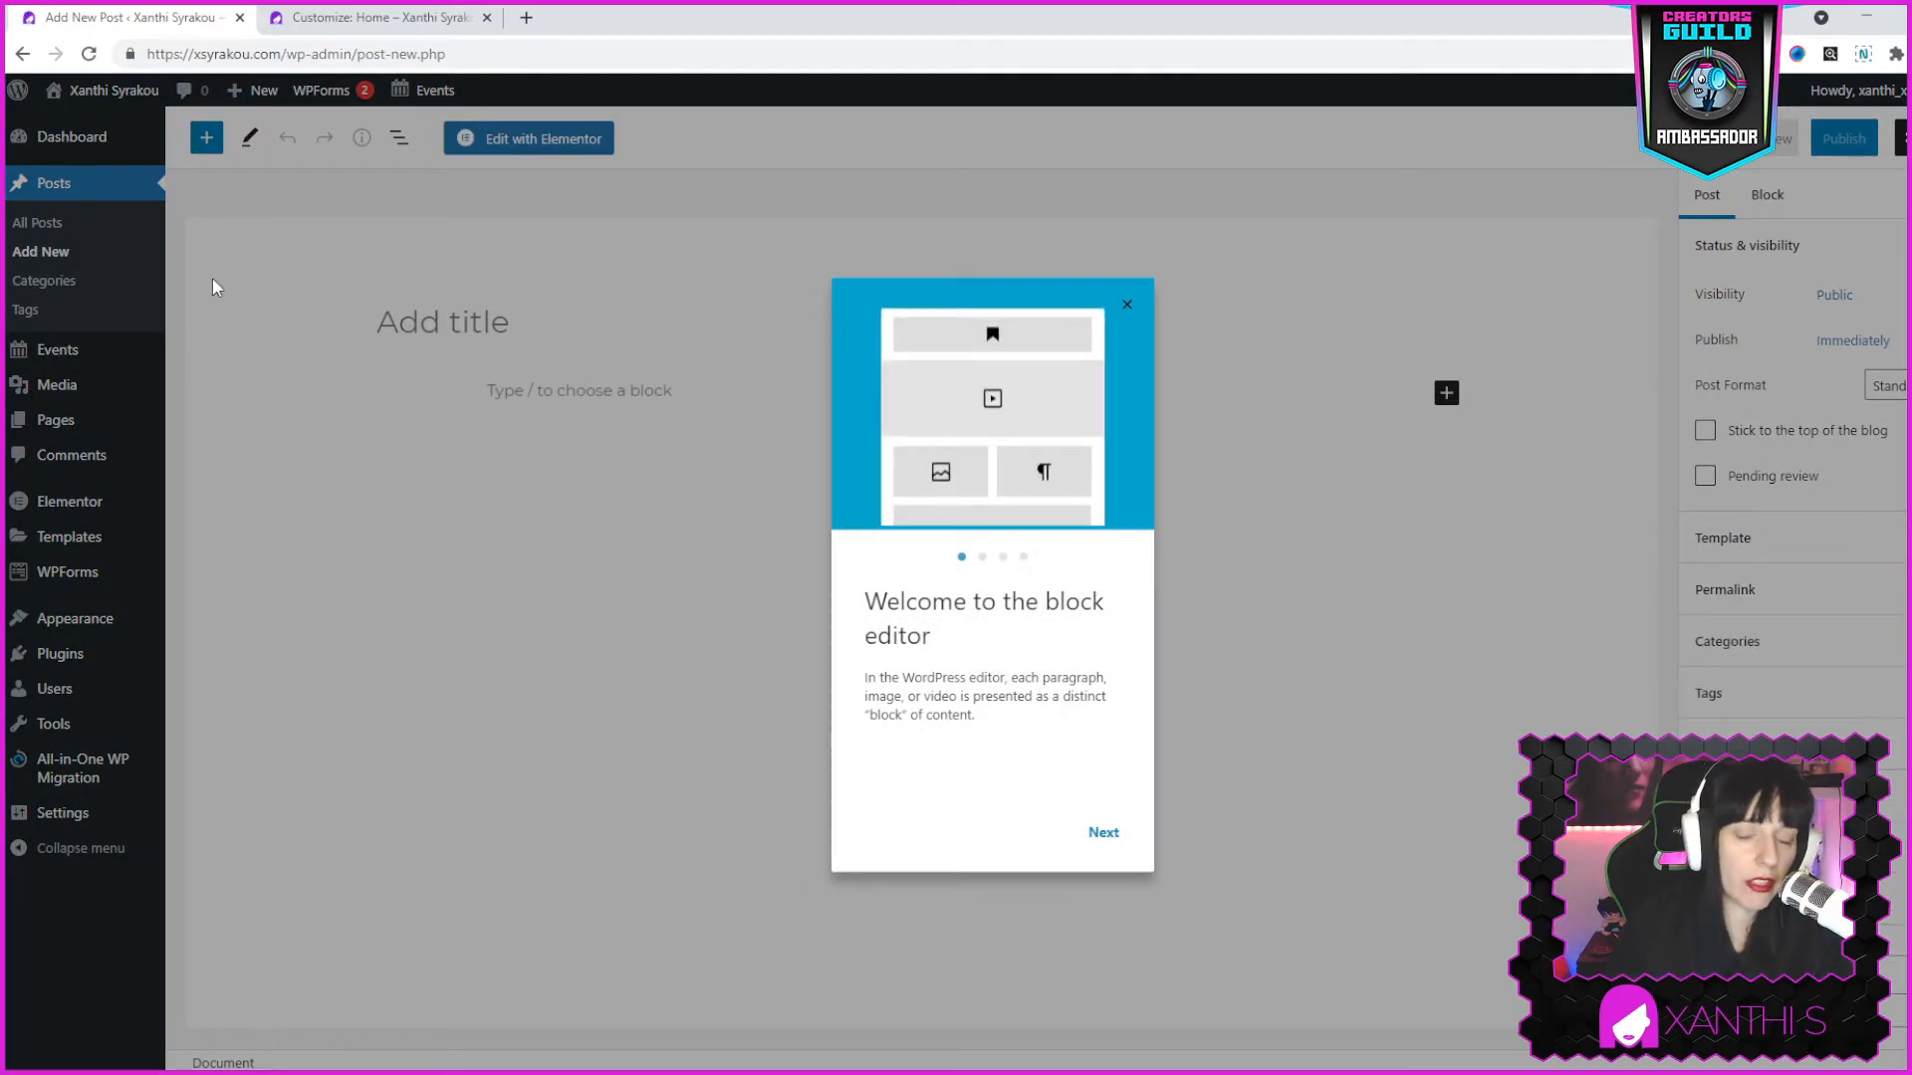
click(1105, 833)
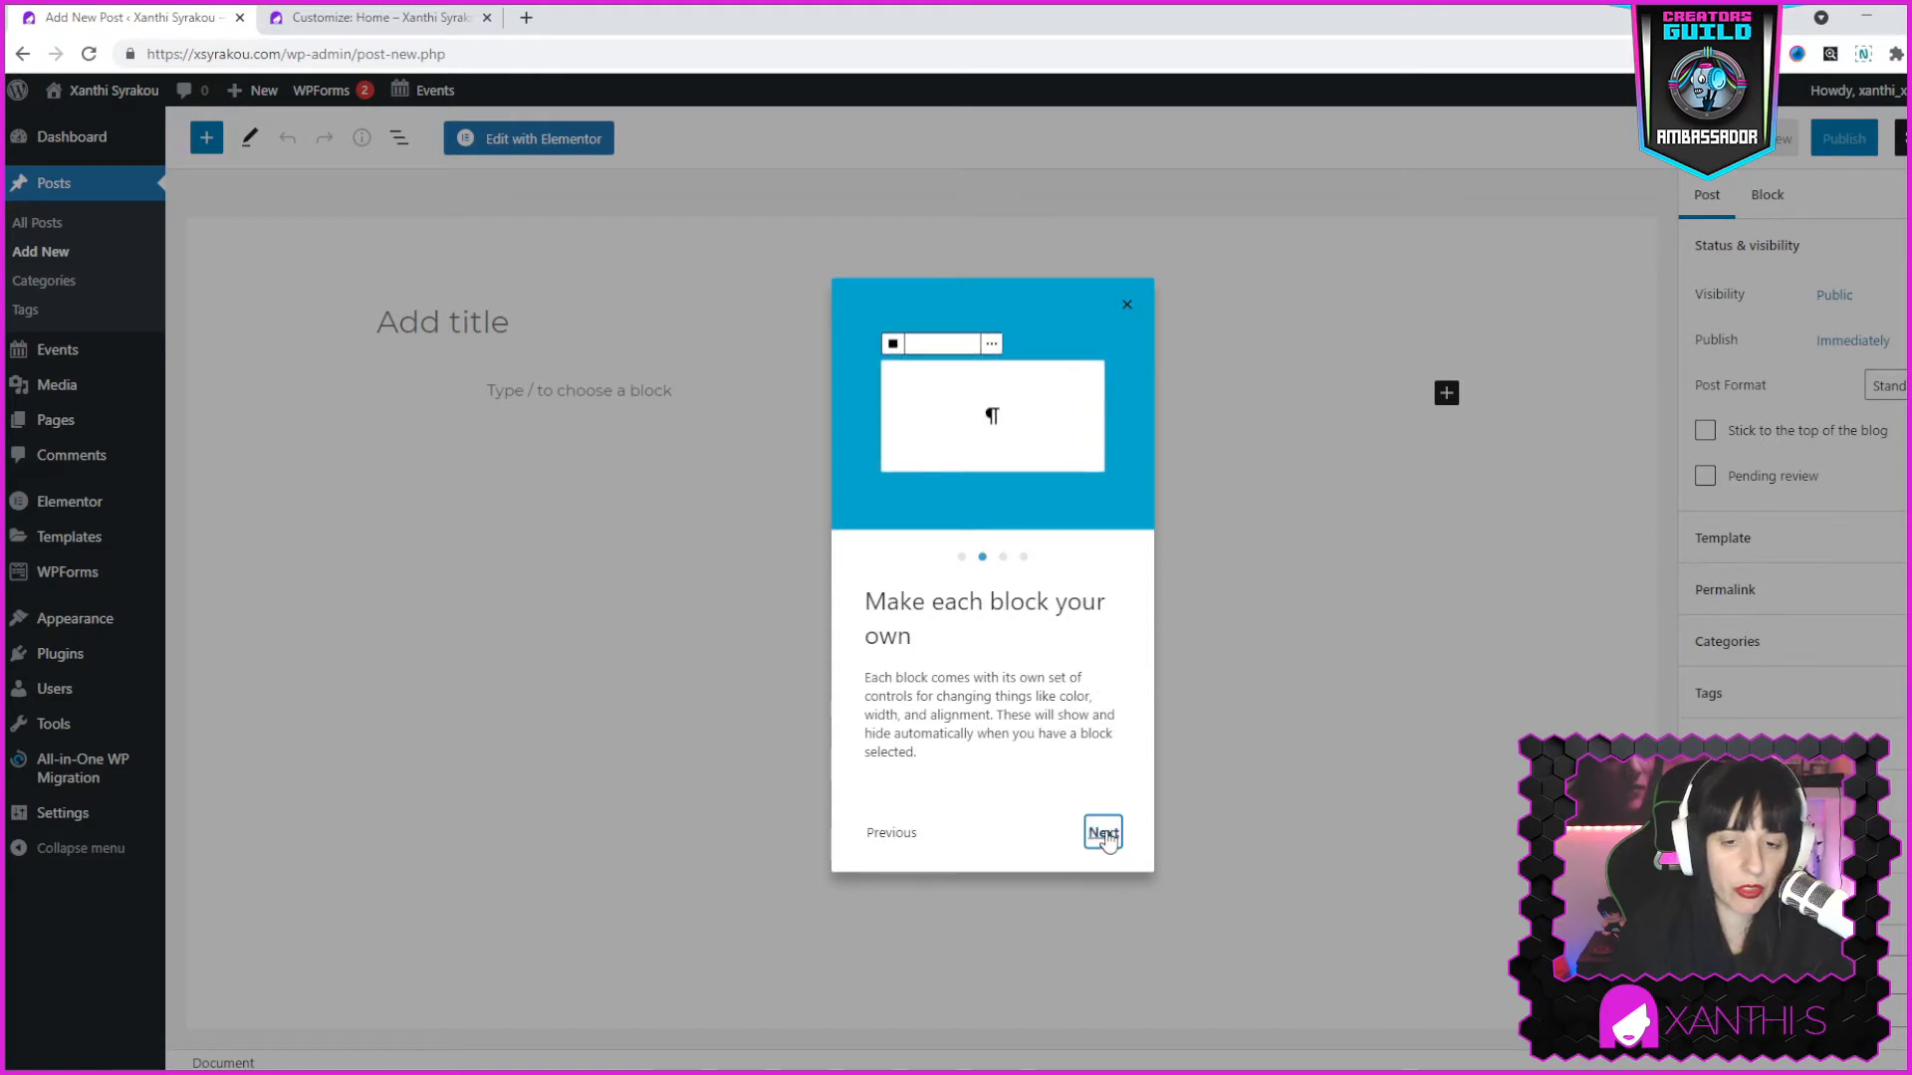
click(1105, 834)
click(1105, 834)
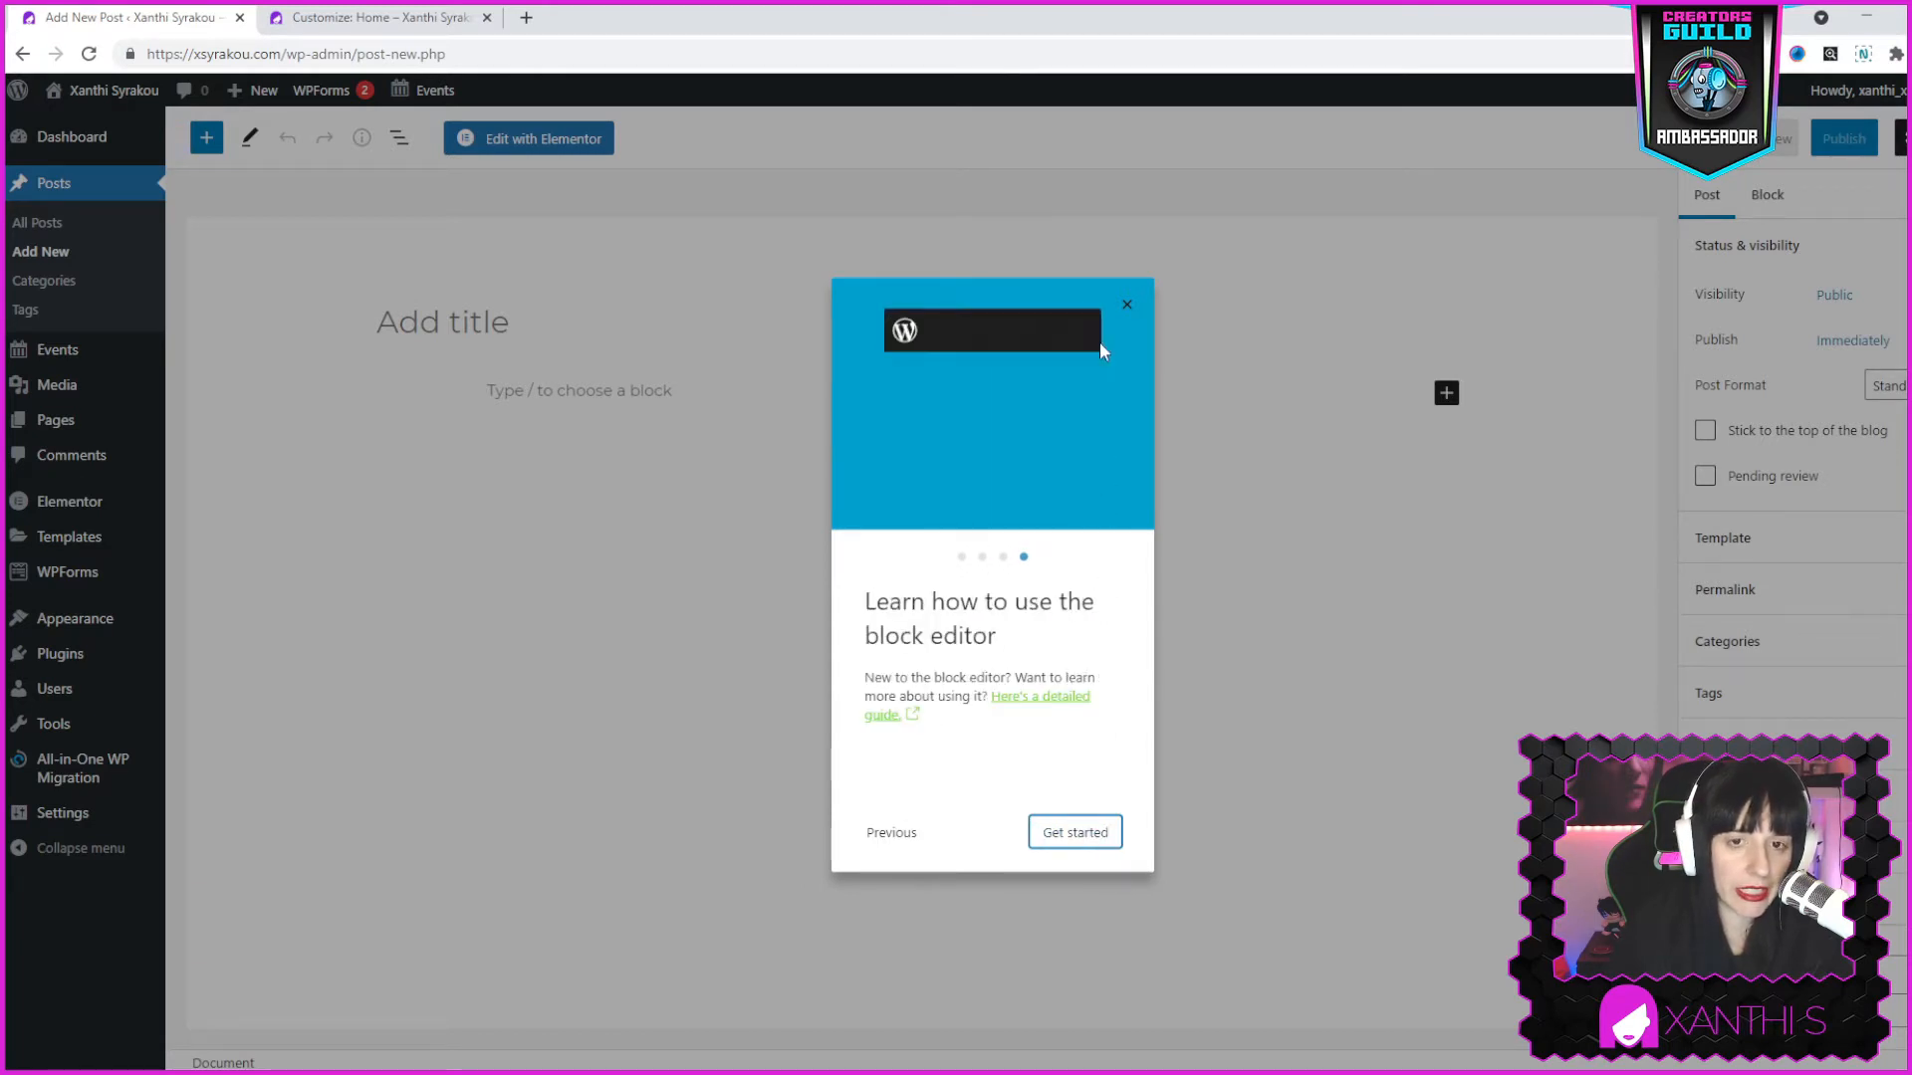
click(1127, 304)
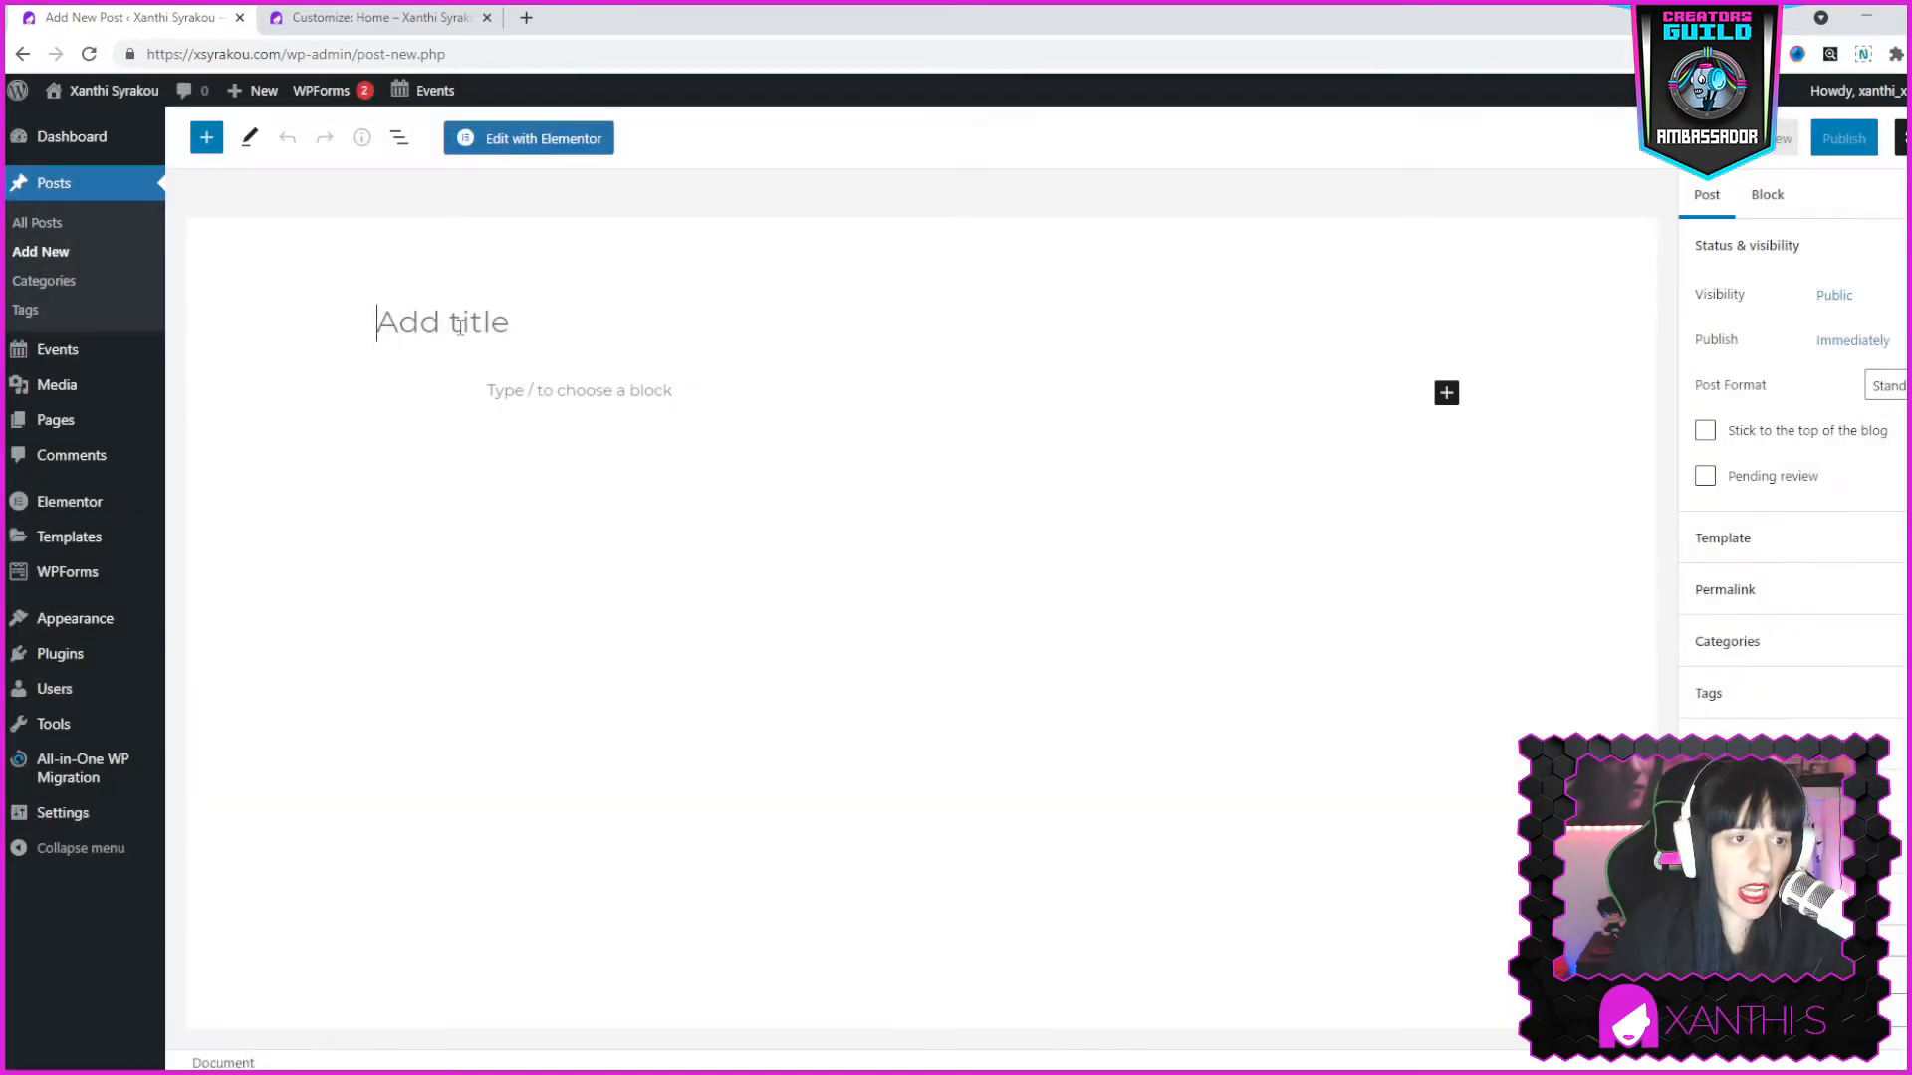
Title the new post "This is my blog post's title".
click(539, 337)
text(HIS)
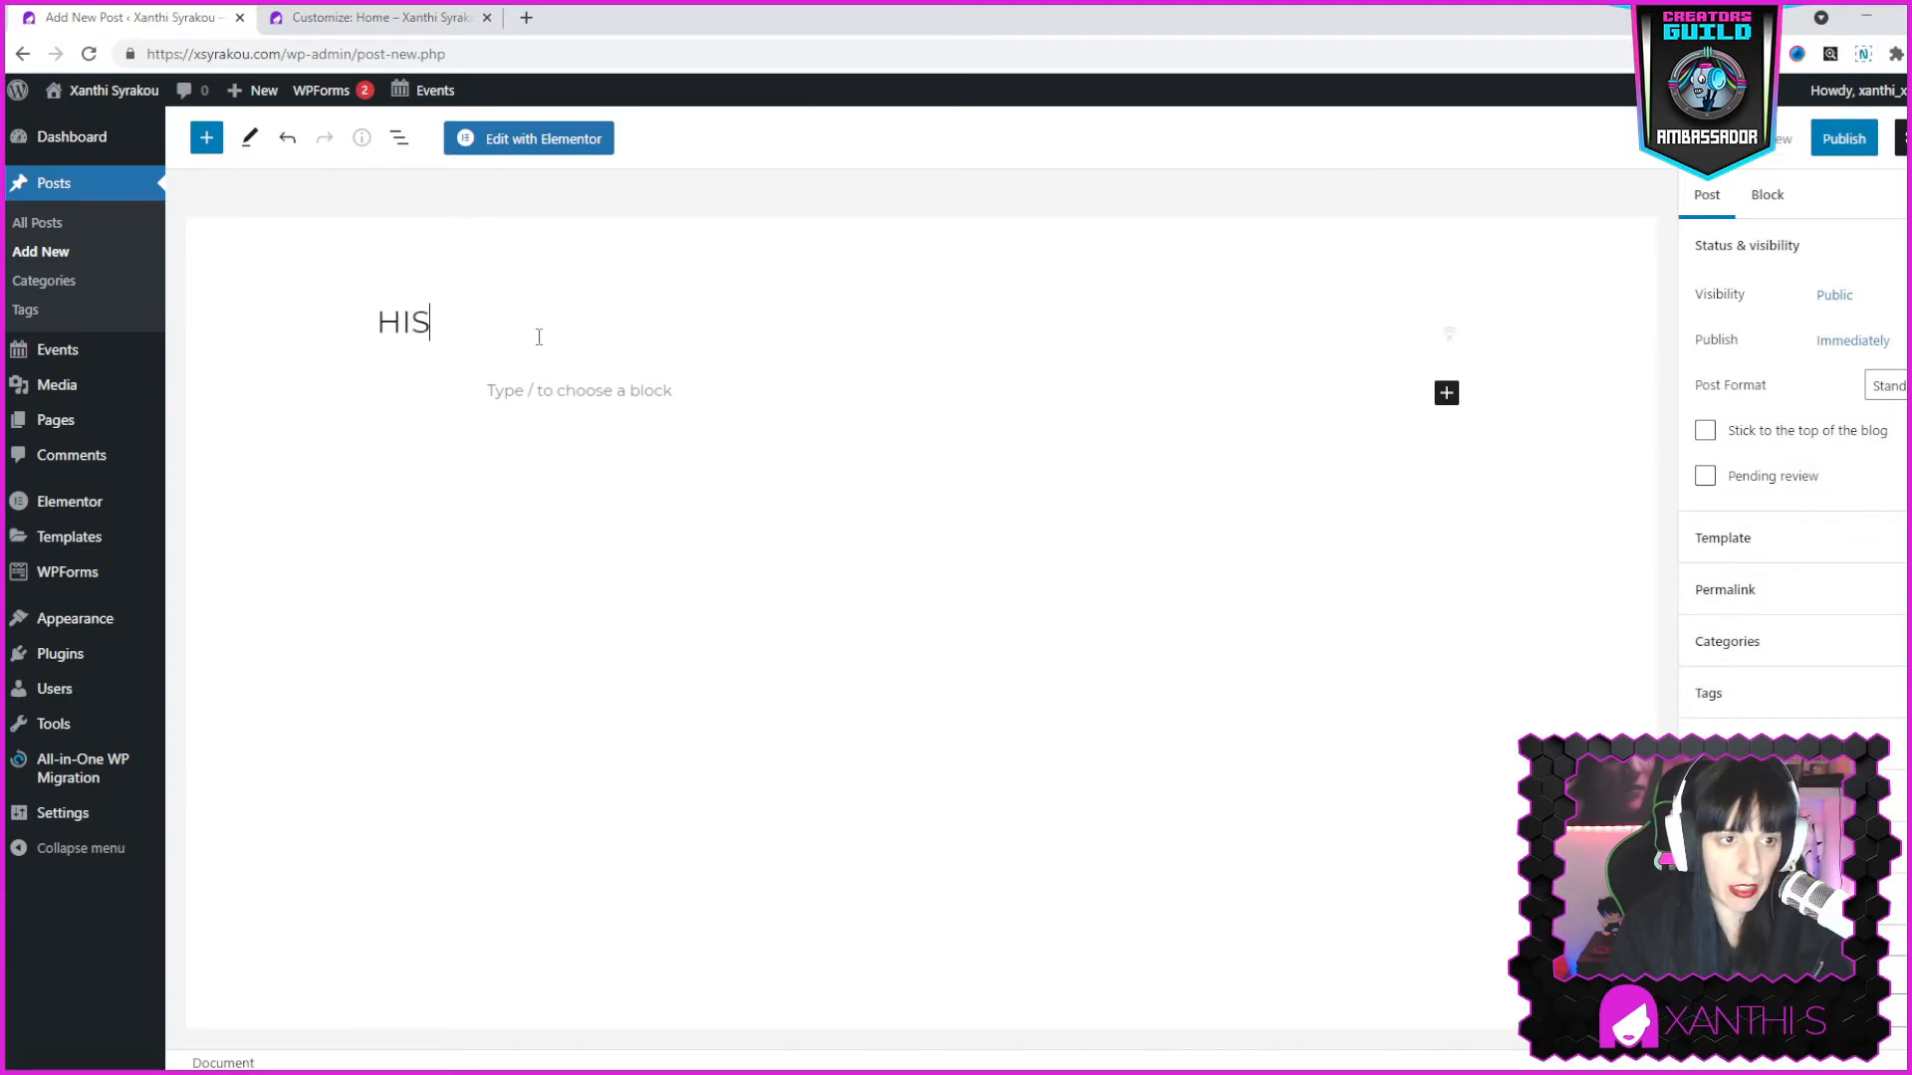
key(BackSpace)
key(BackSpace)
key(BackSpace)
text(This is )
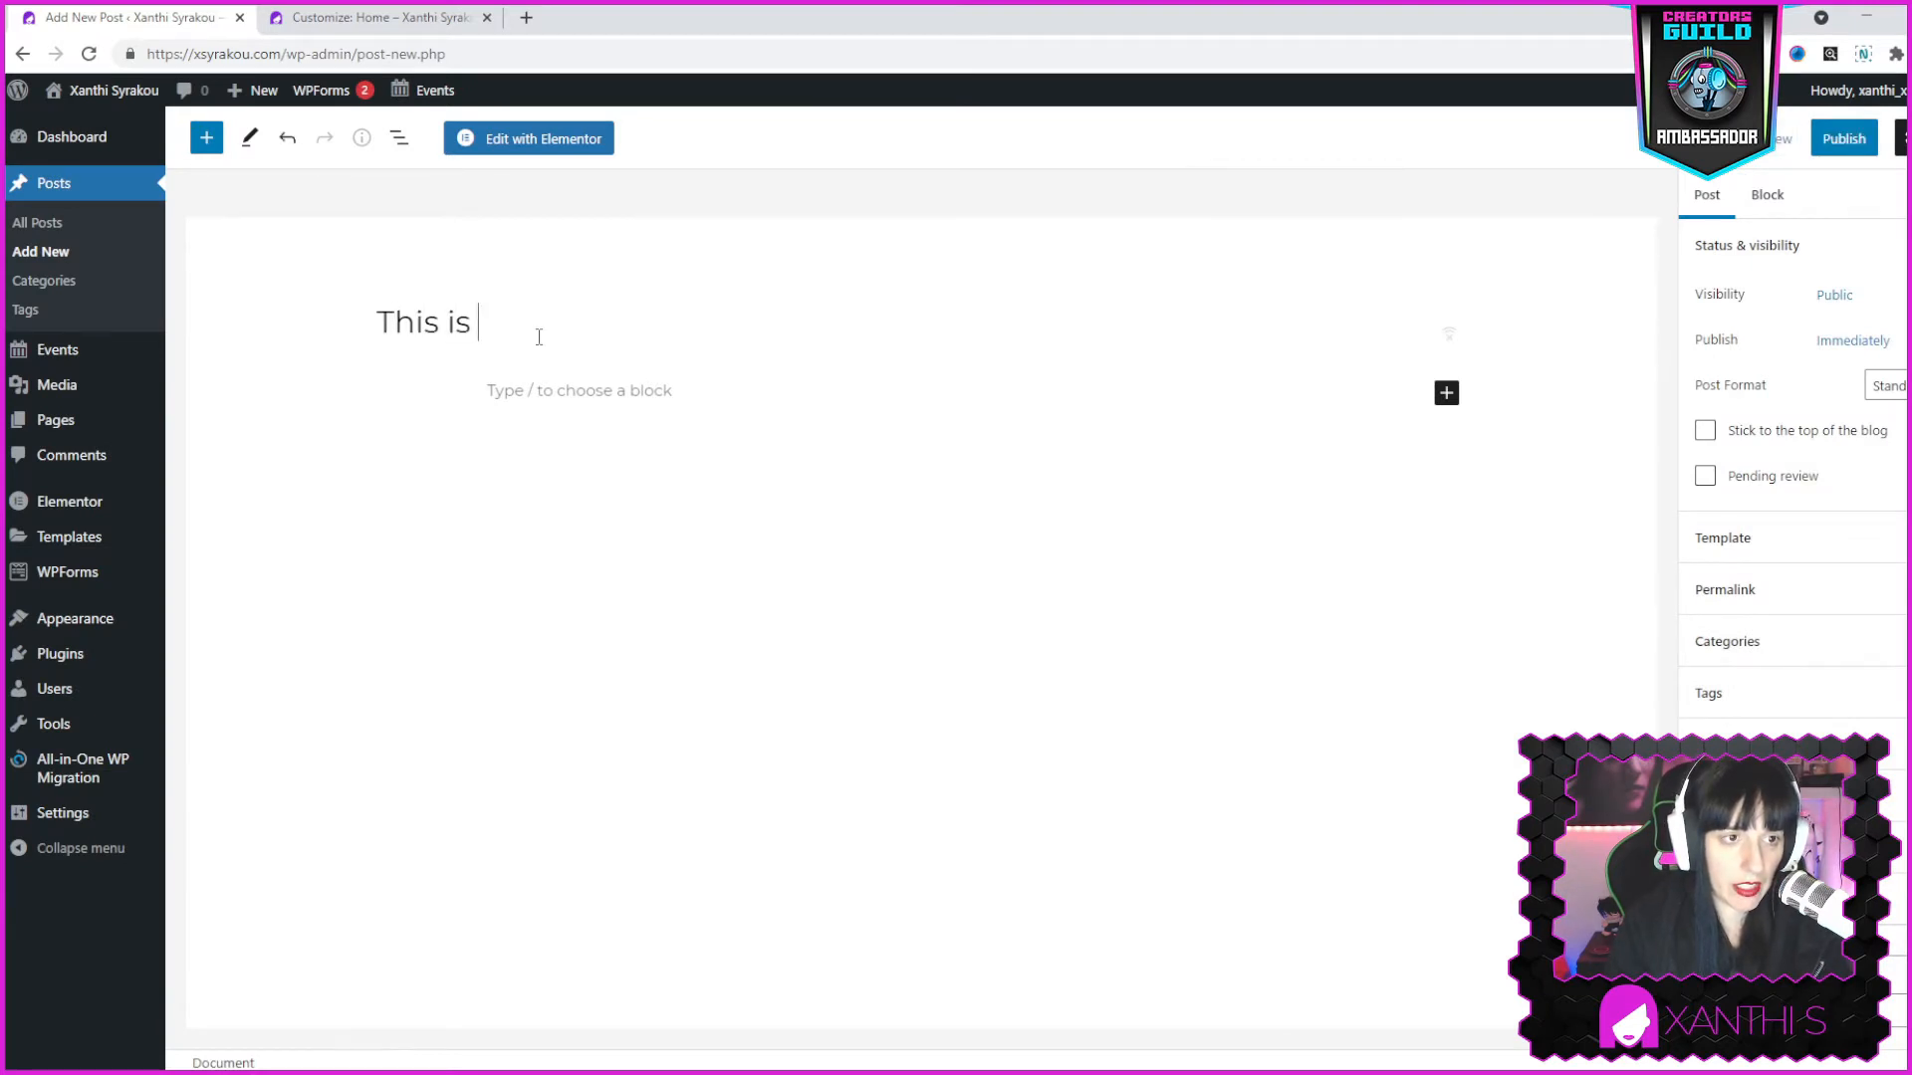
text(my blog post's)
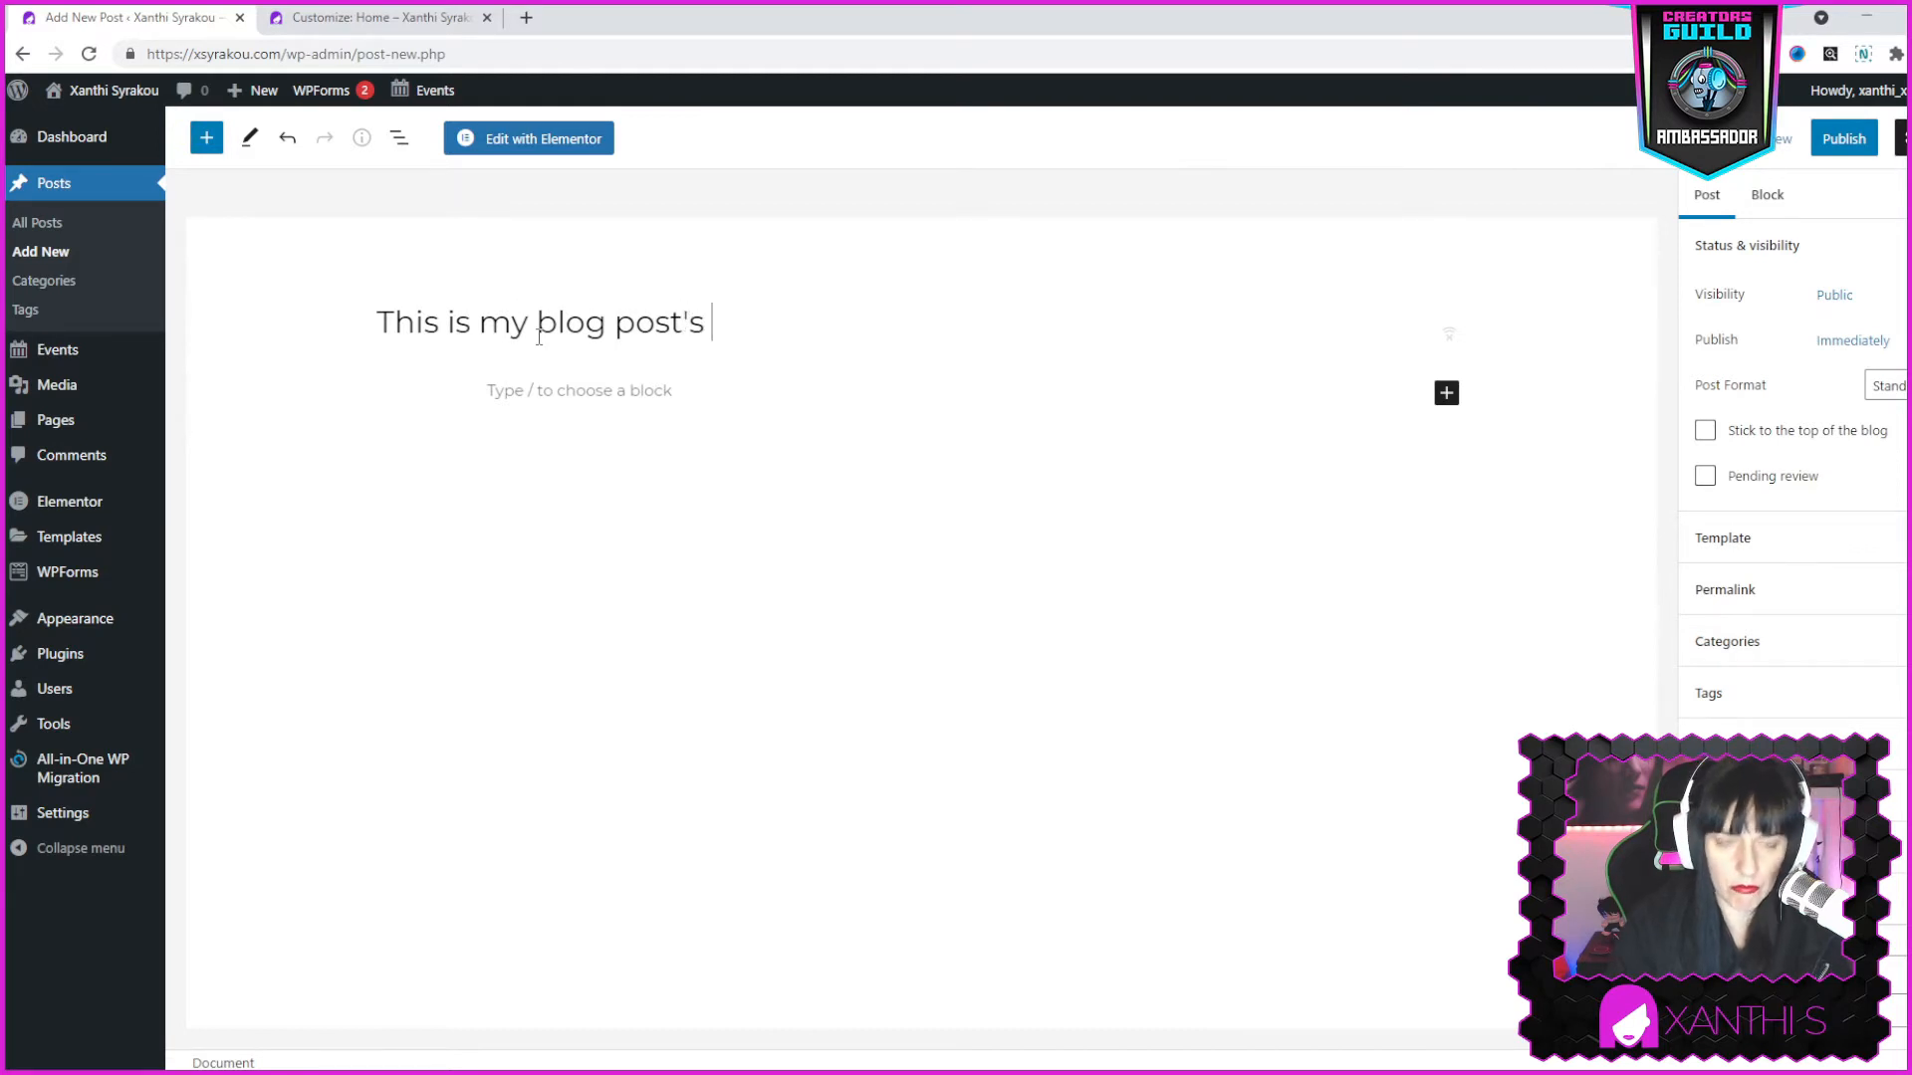
text( title)
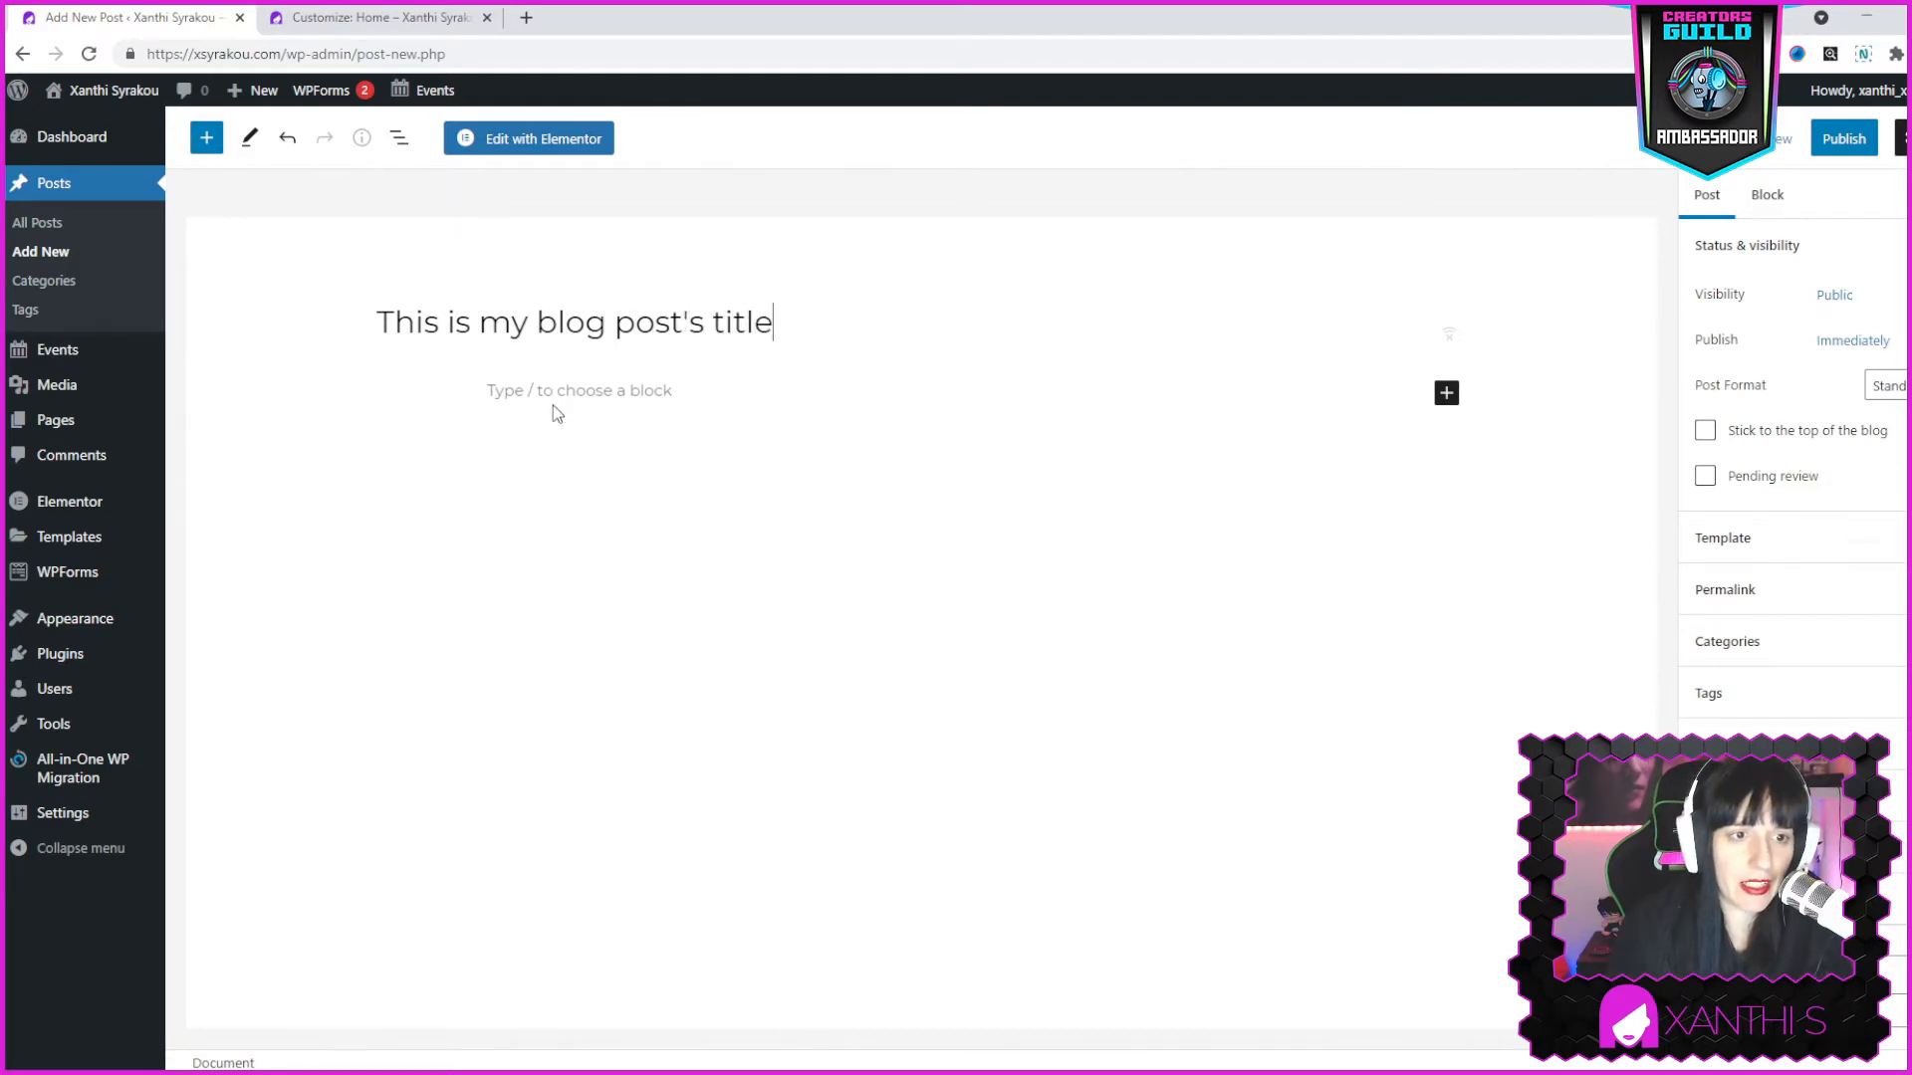
Add a Gallery block below the title with the document-and-pencil, phone-with-gear and laptop-with-basket images from the media library.
click(558, 393)
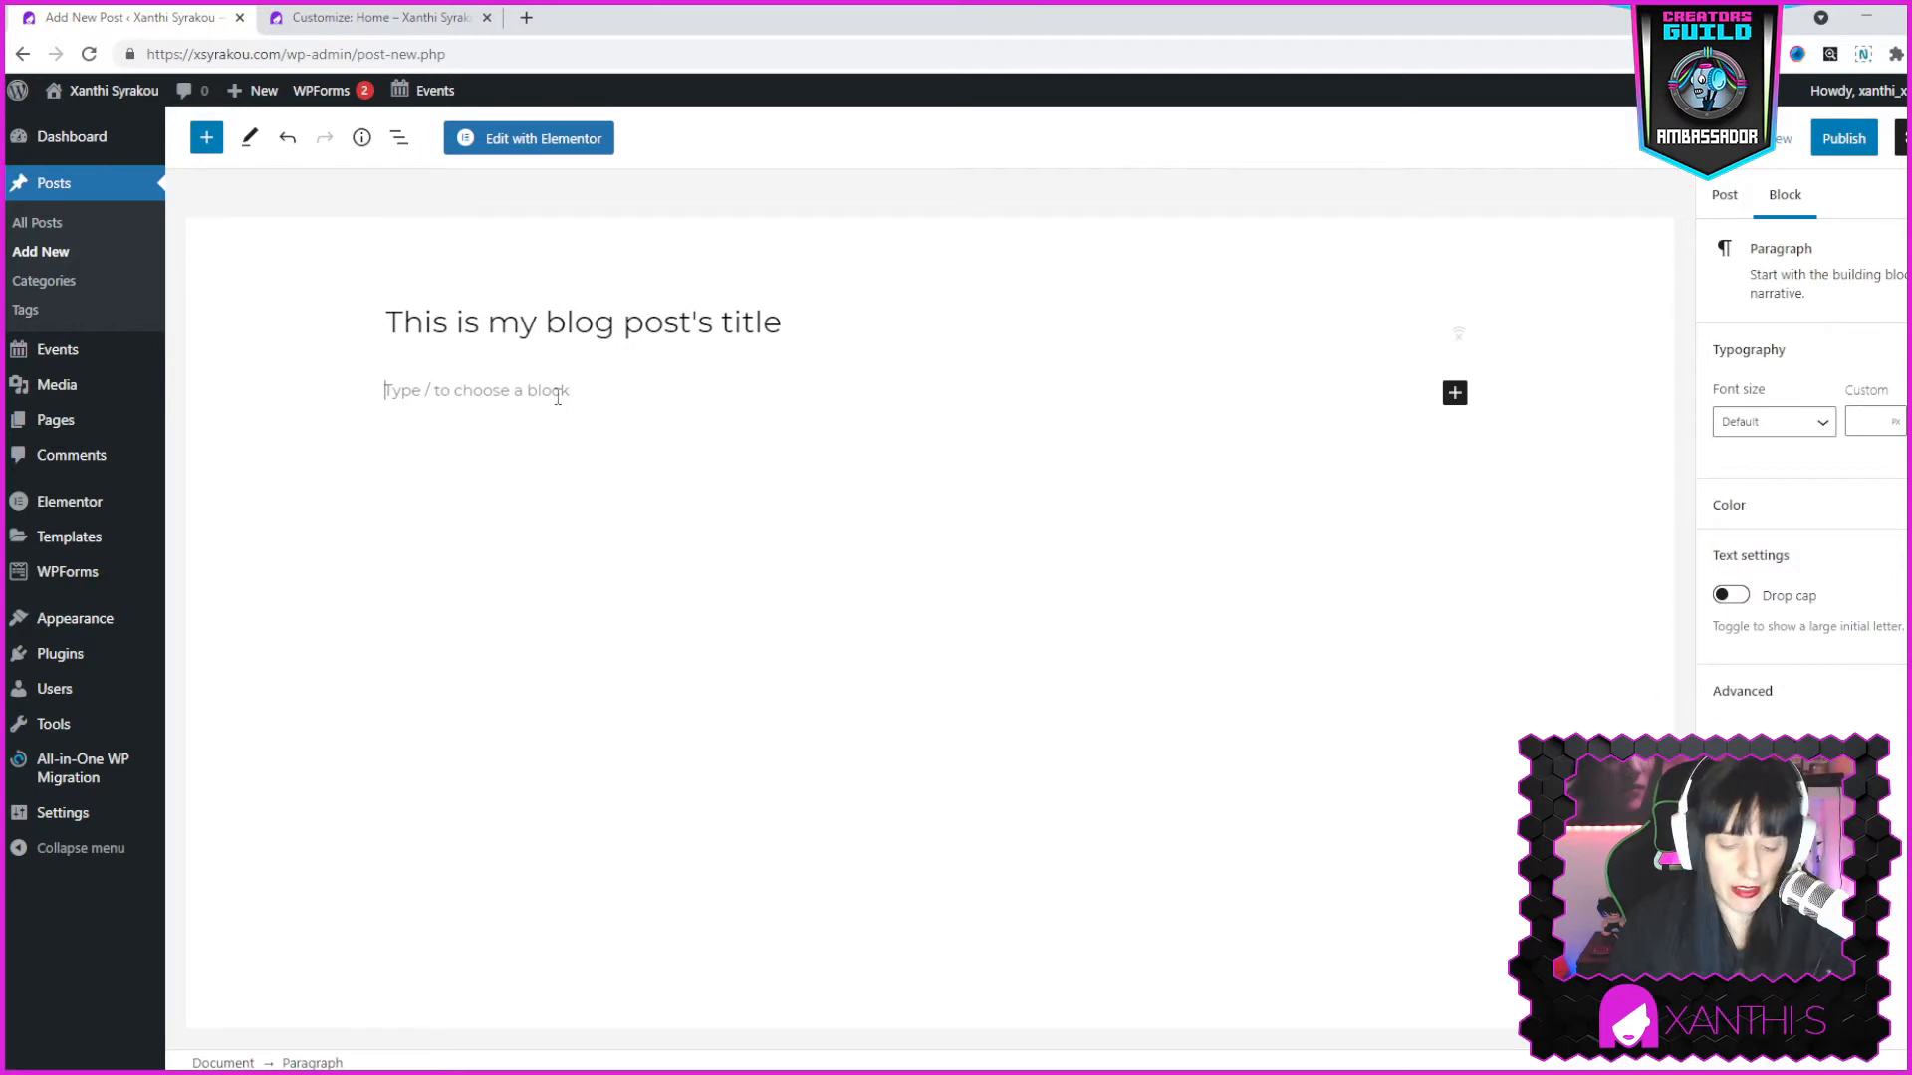
text(/)
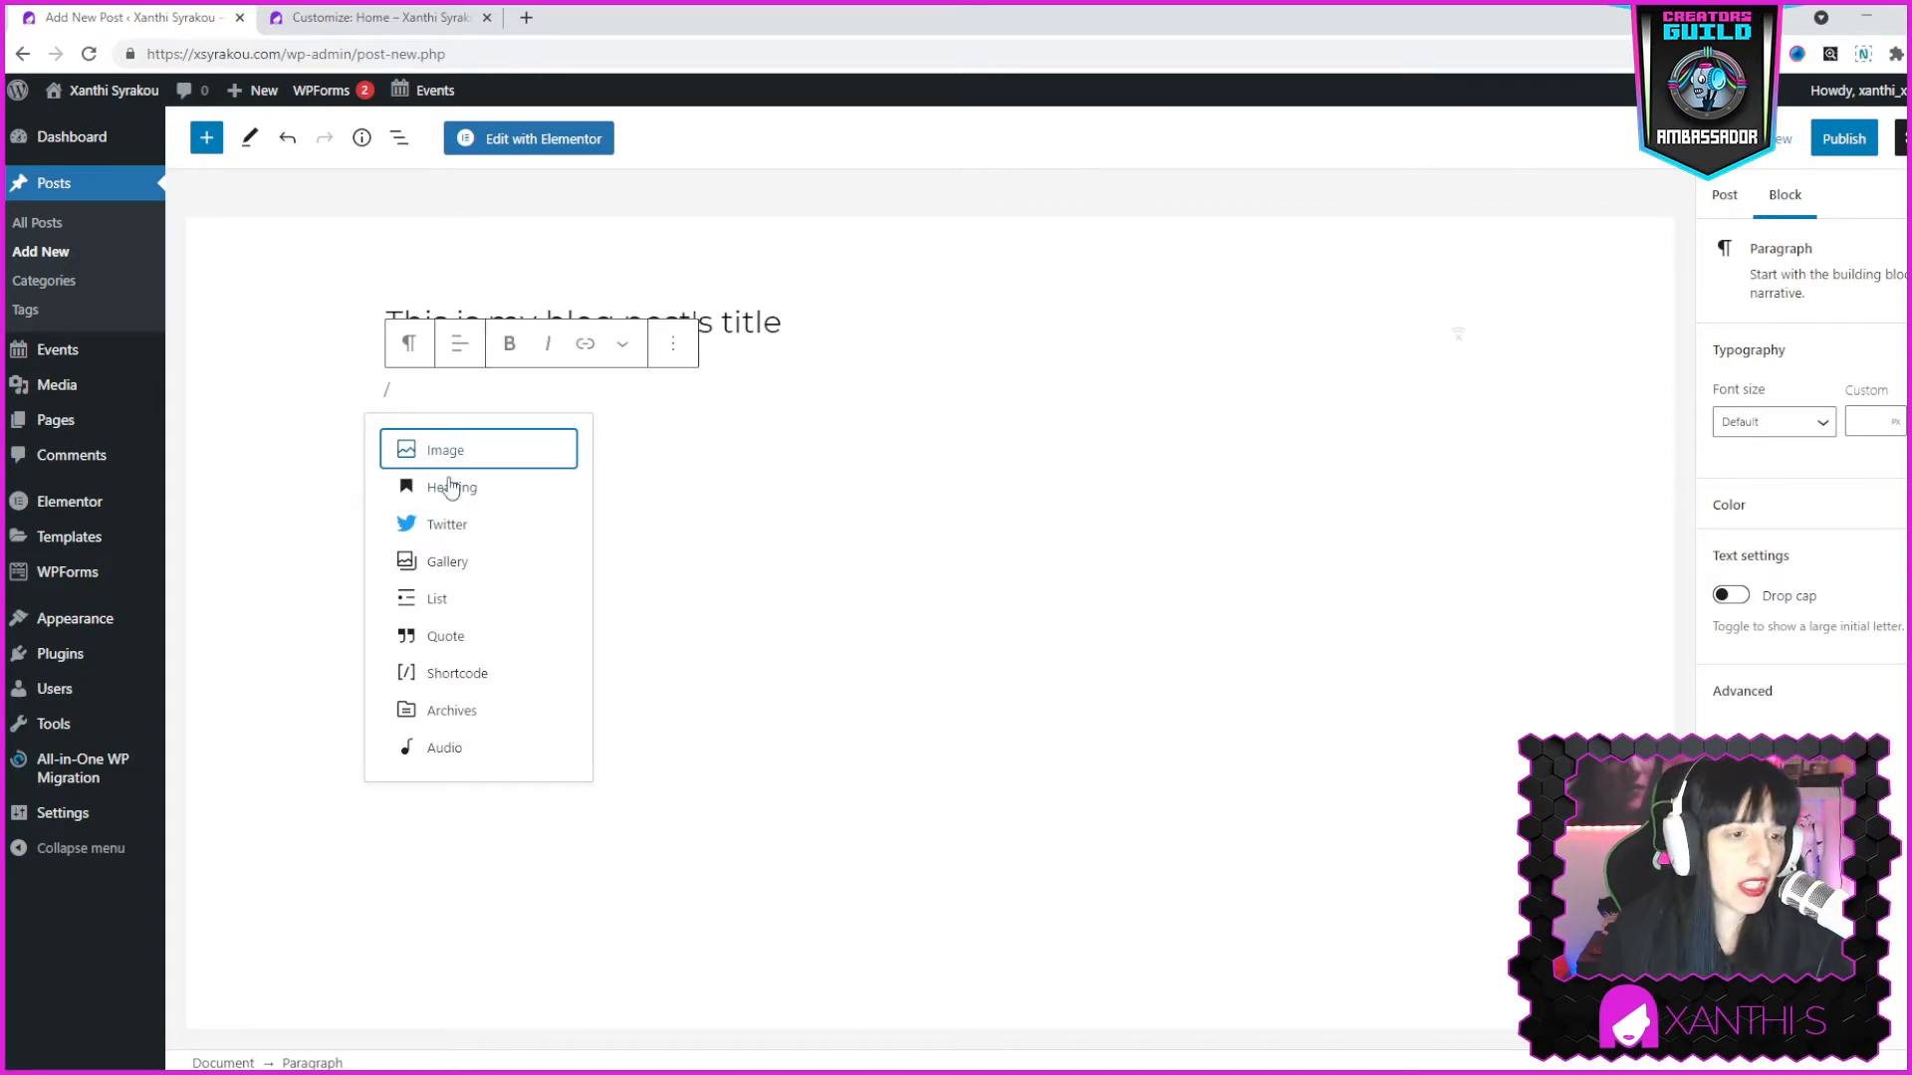
click(438, 562)
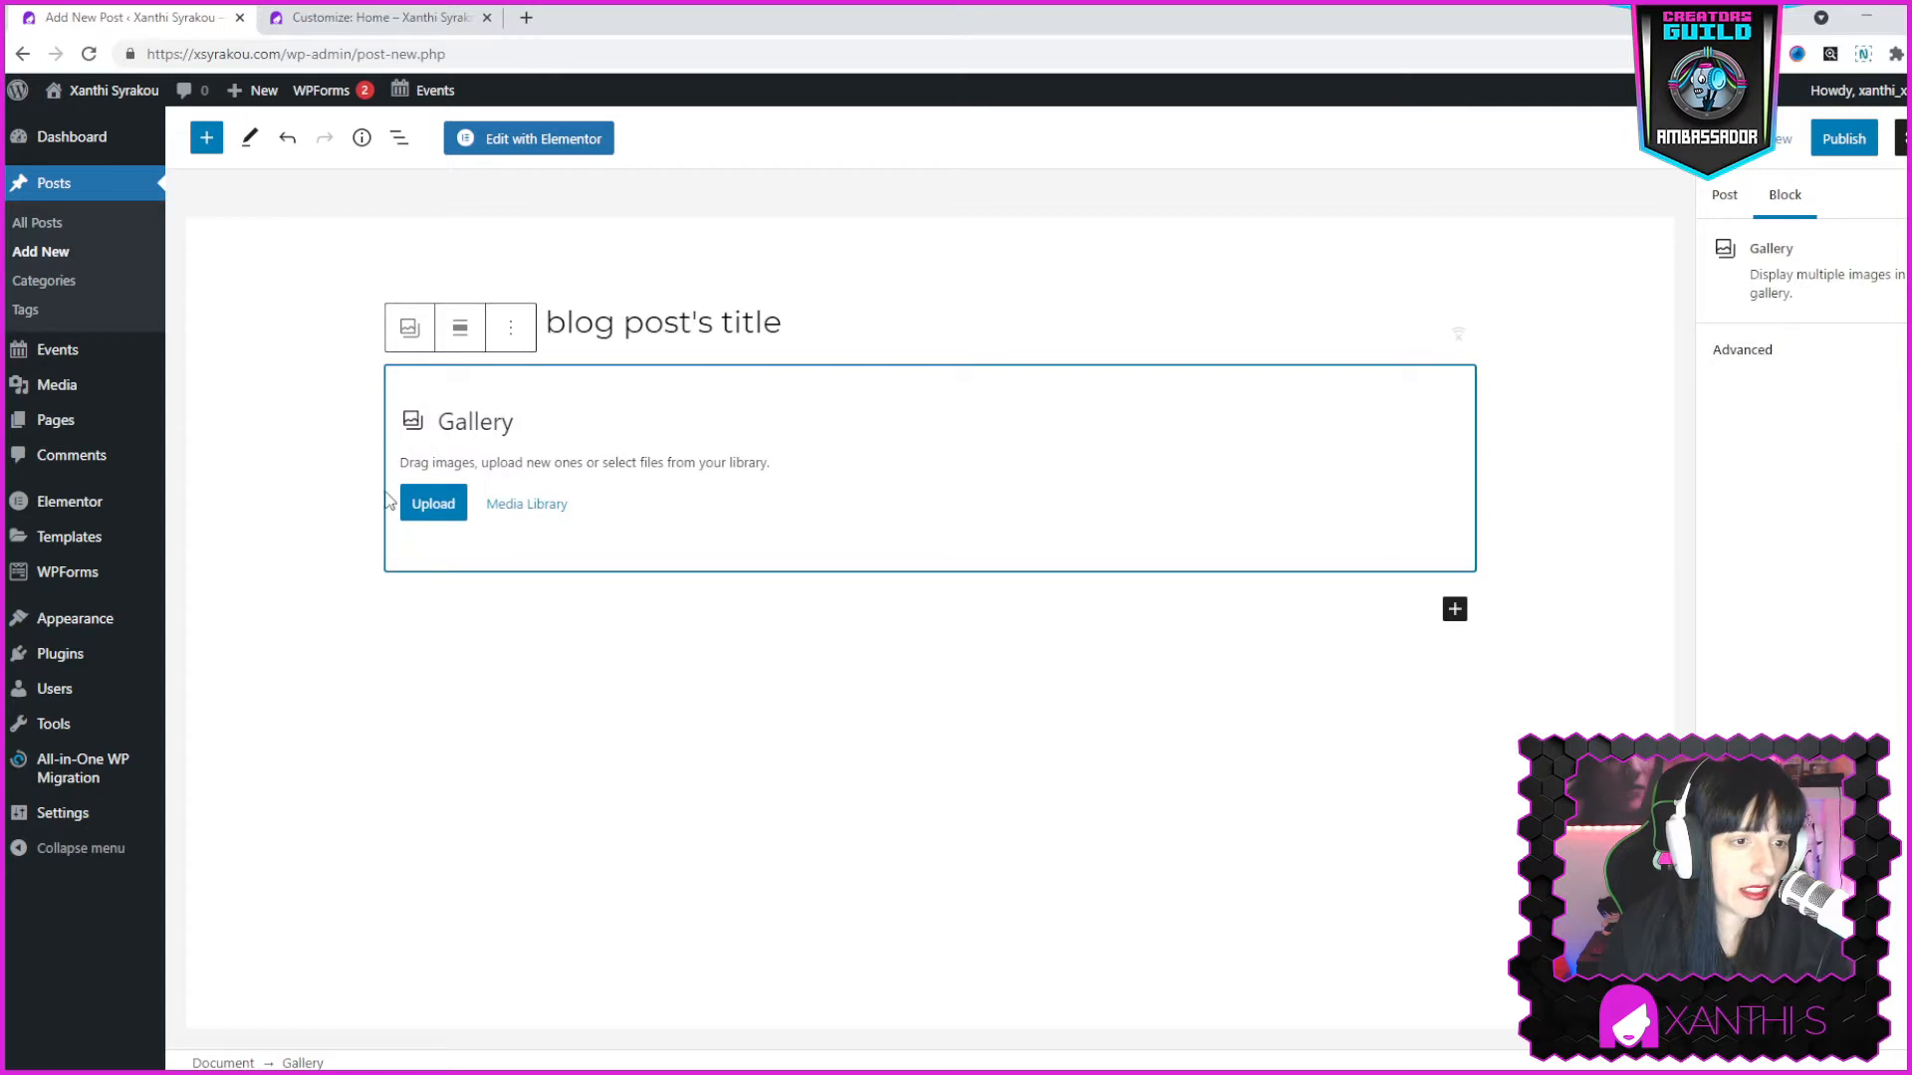
click(547, 510)
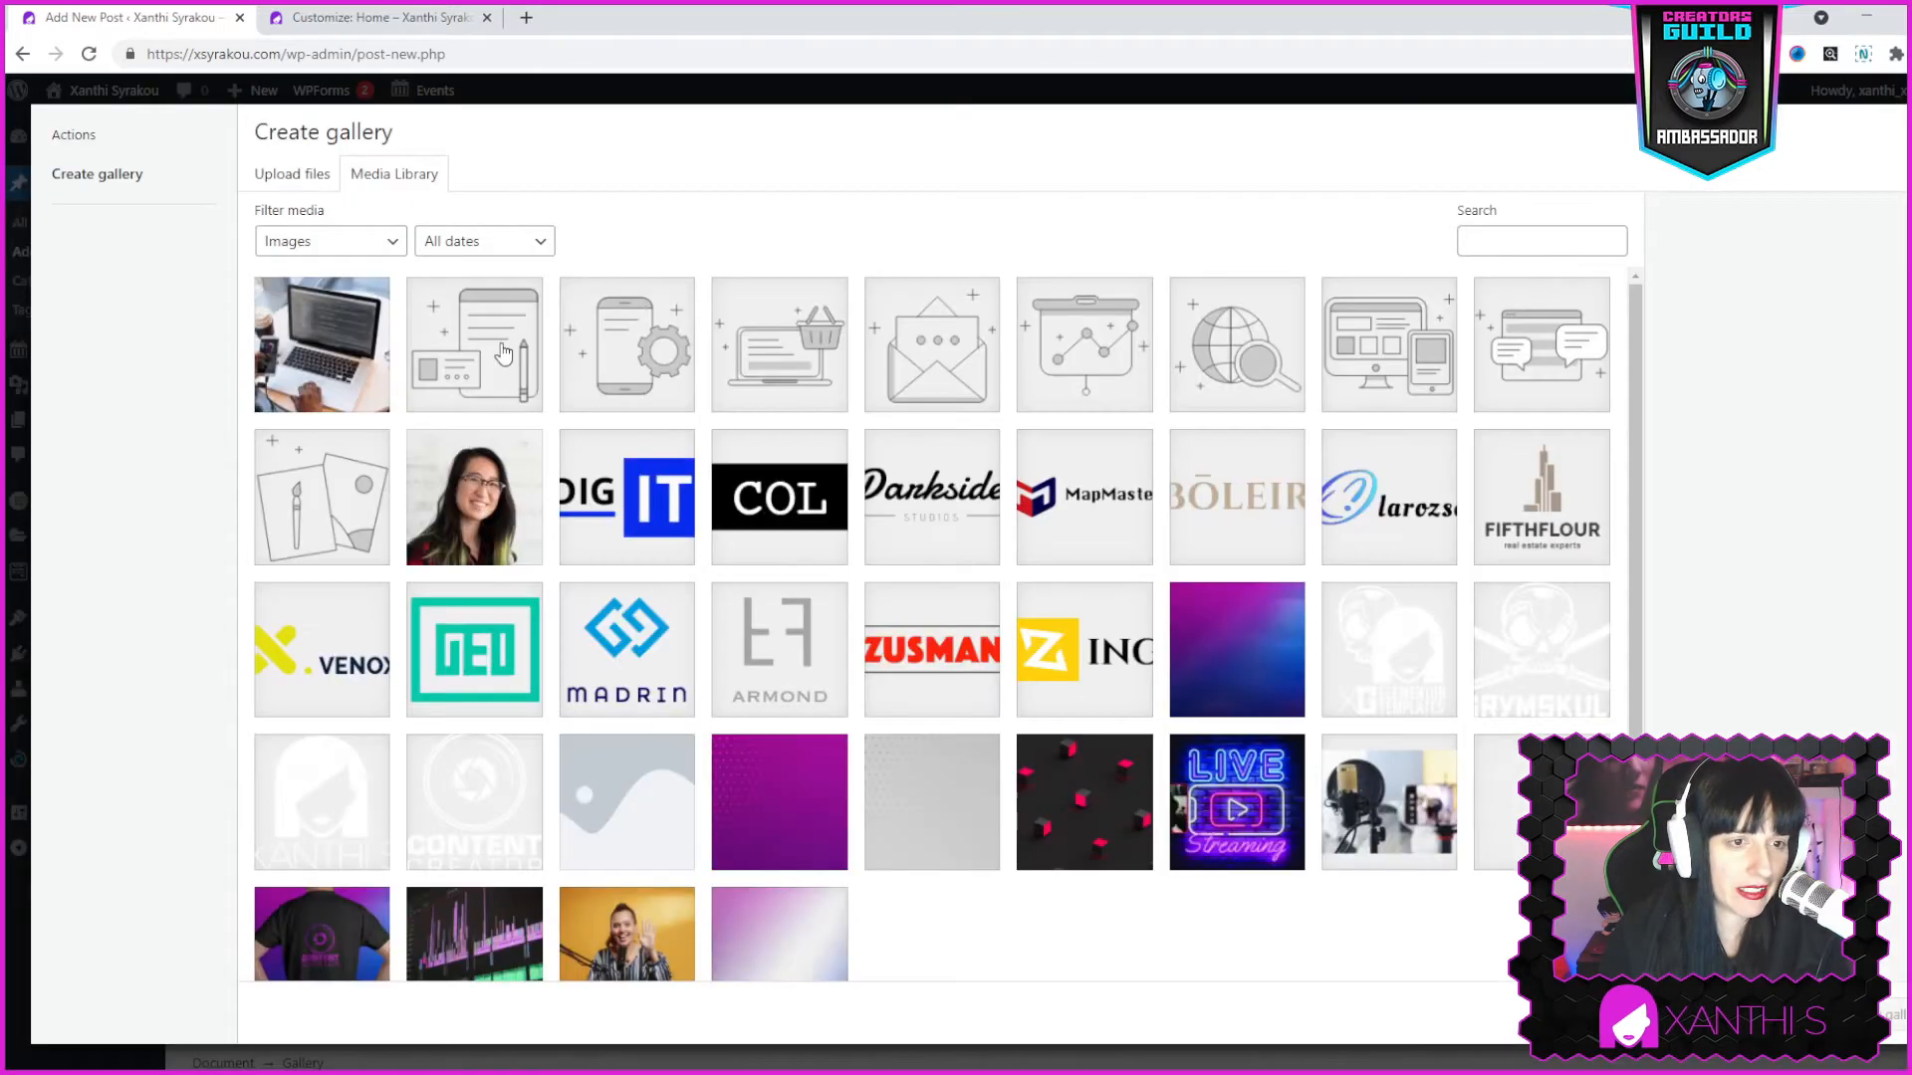
click(488, 393)
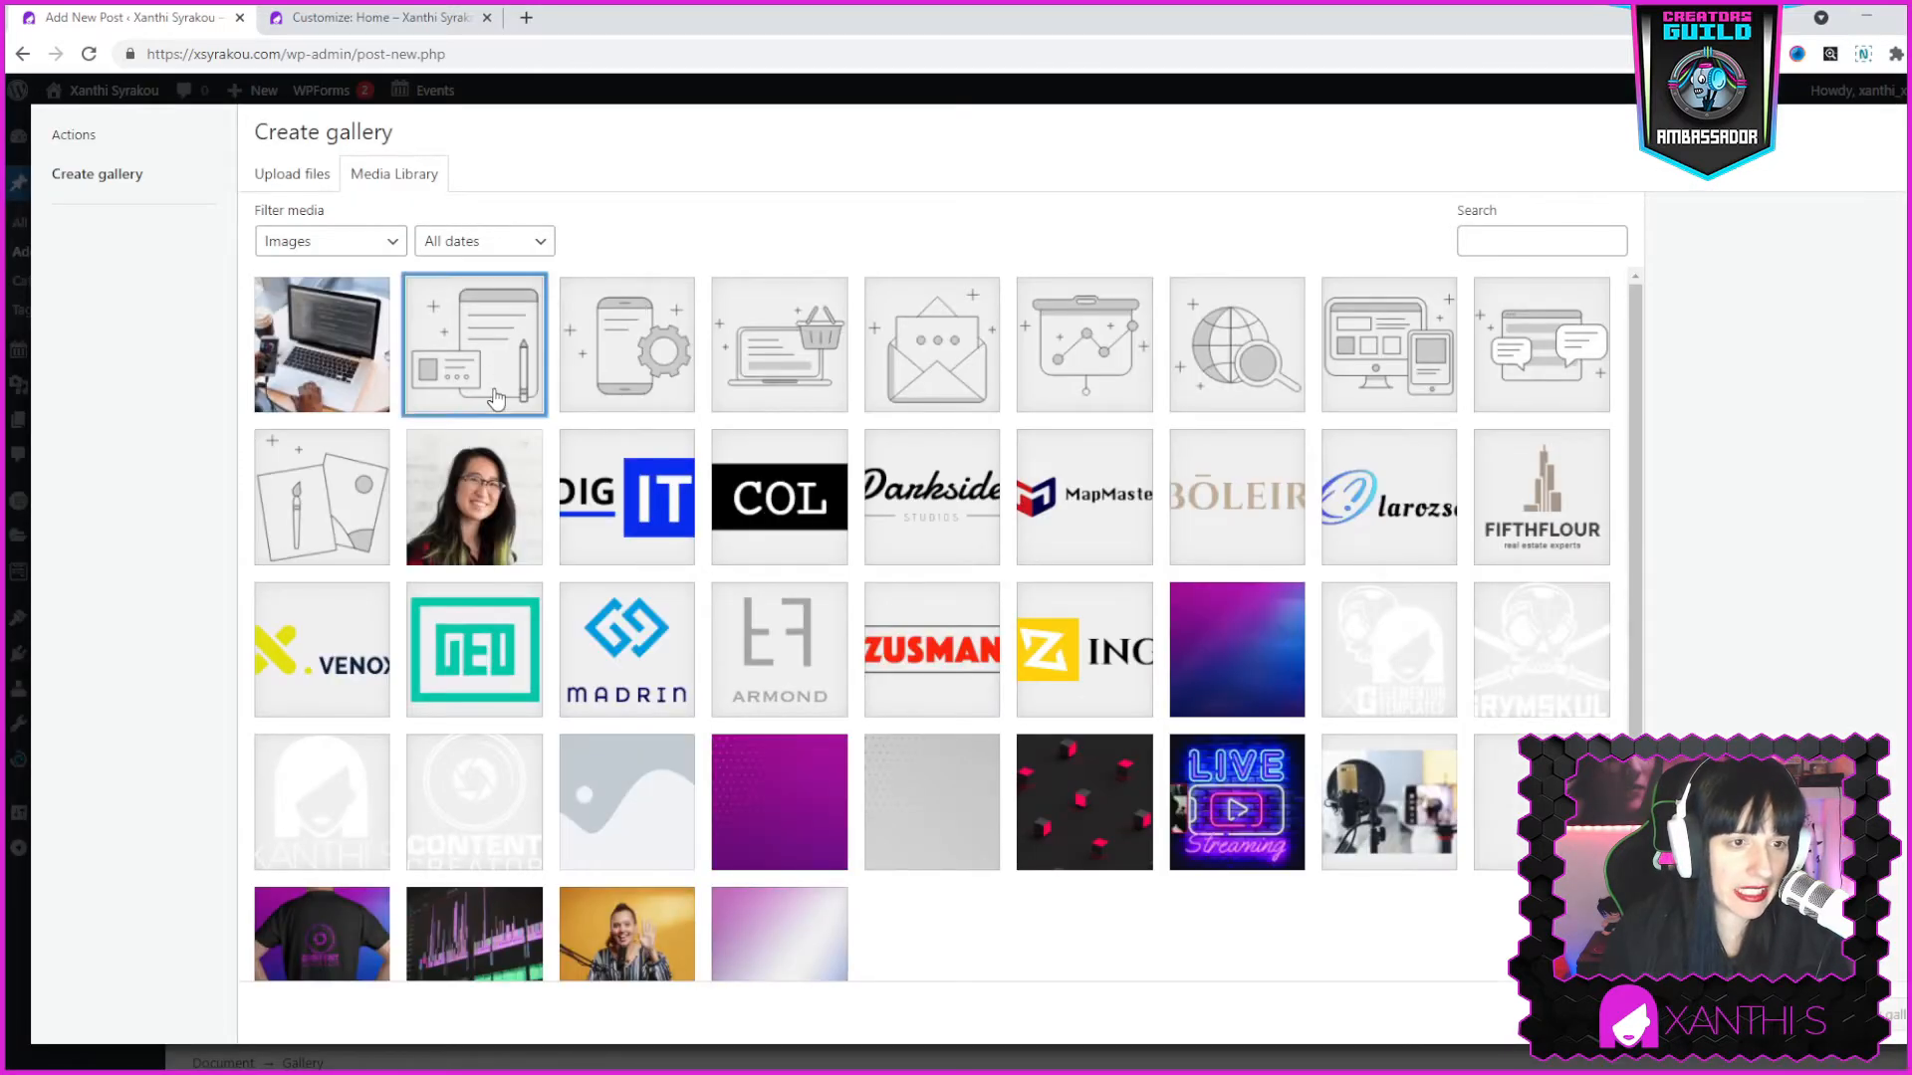
click(622, 328)
click(733, 317)
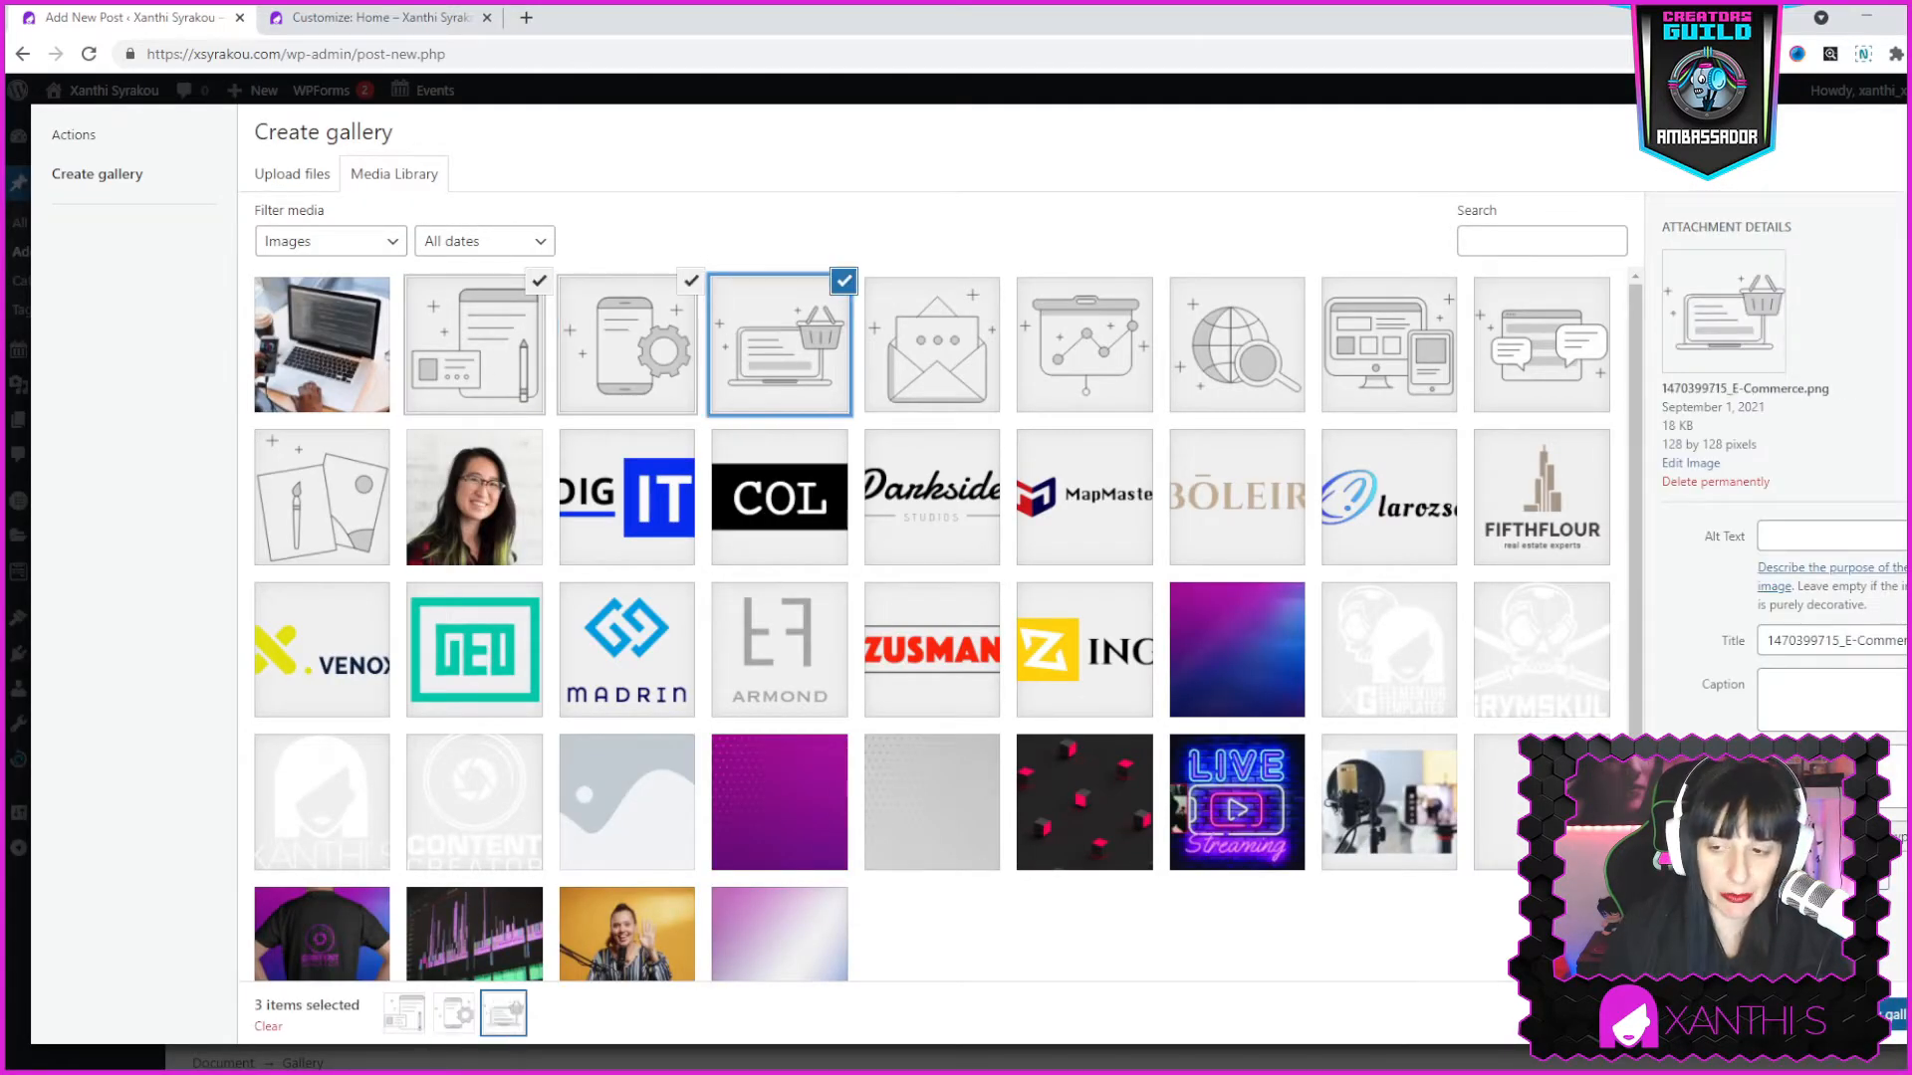
click(1894, 1015)
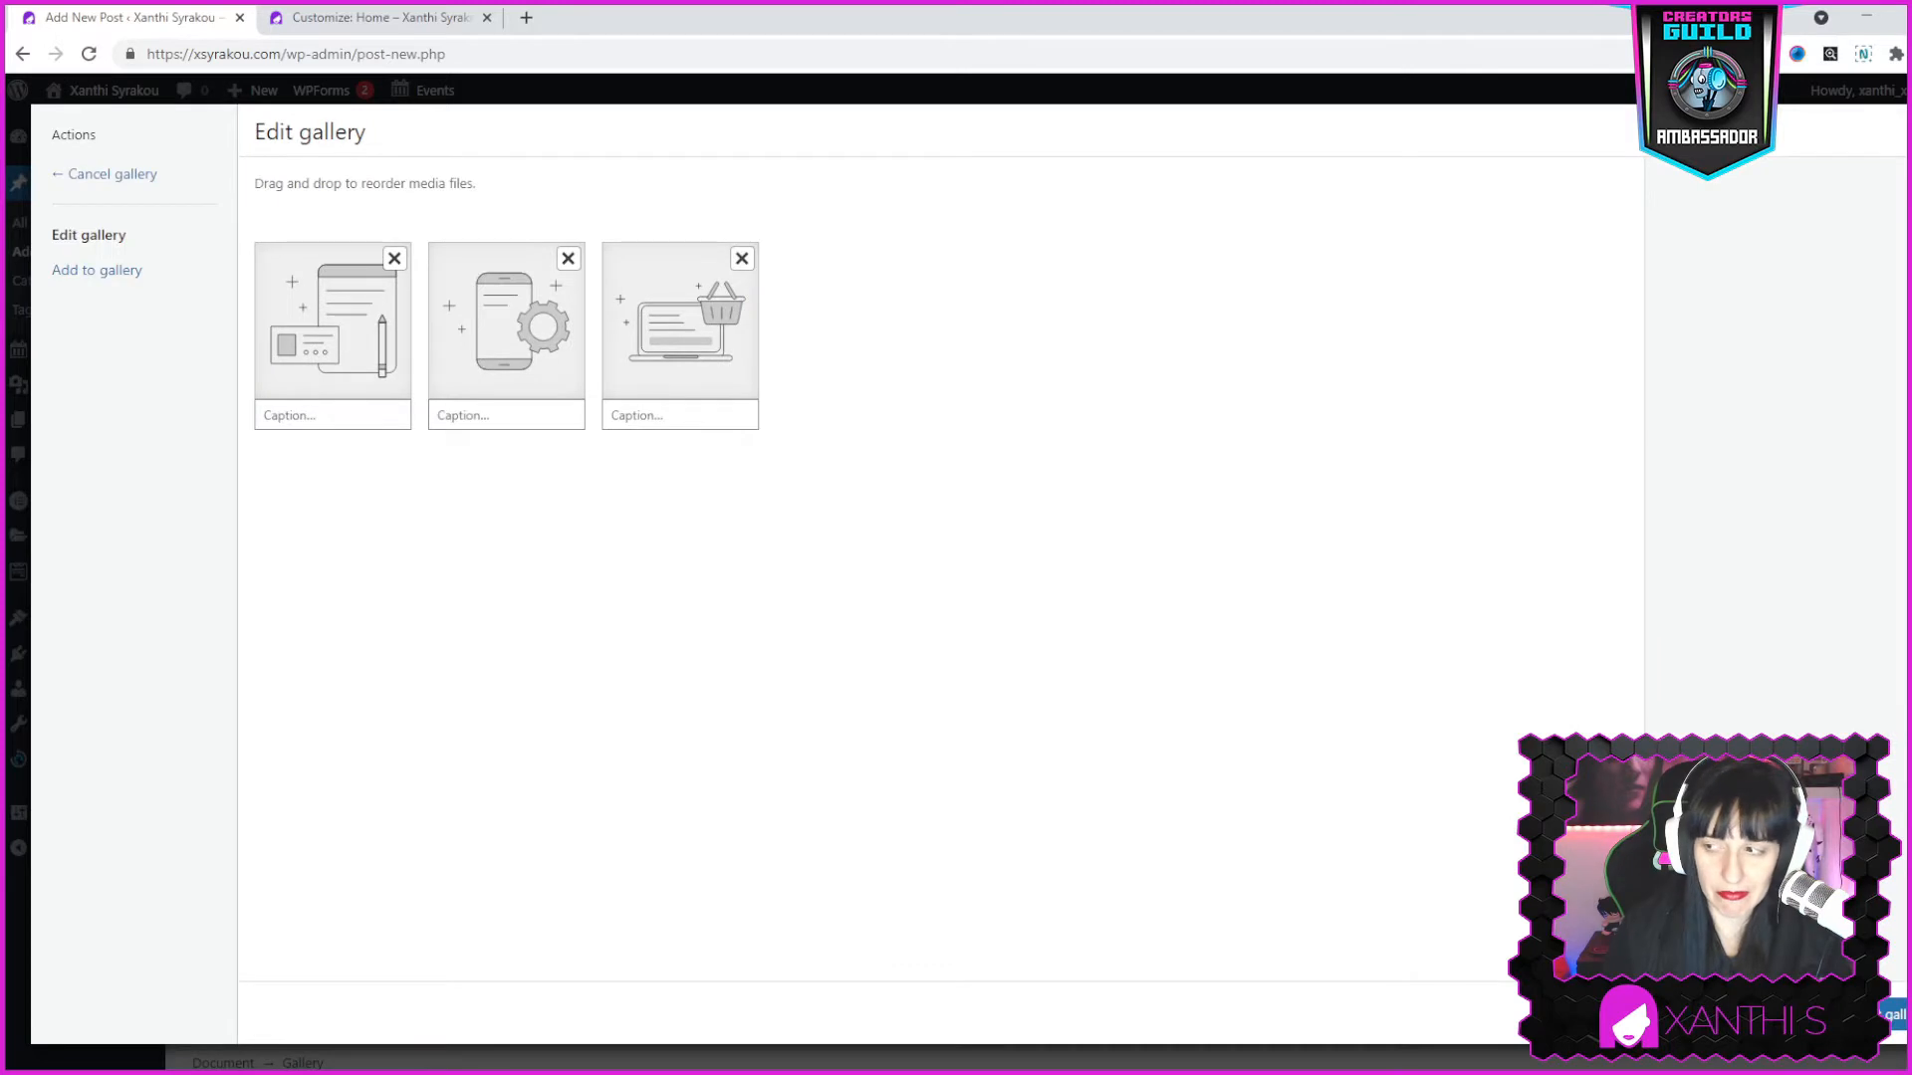
click(1895, 1015)
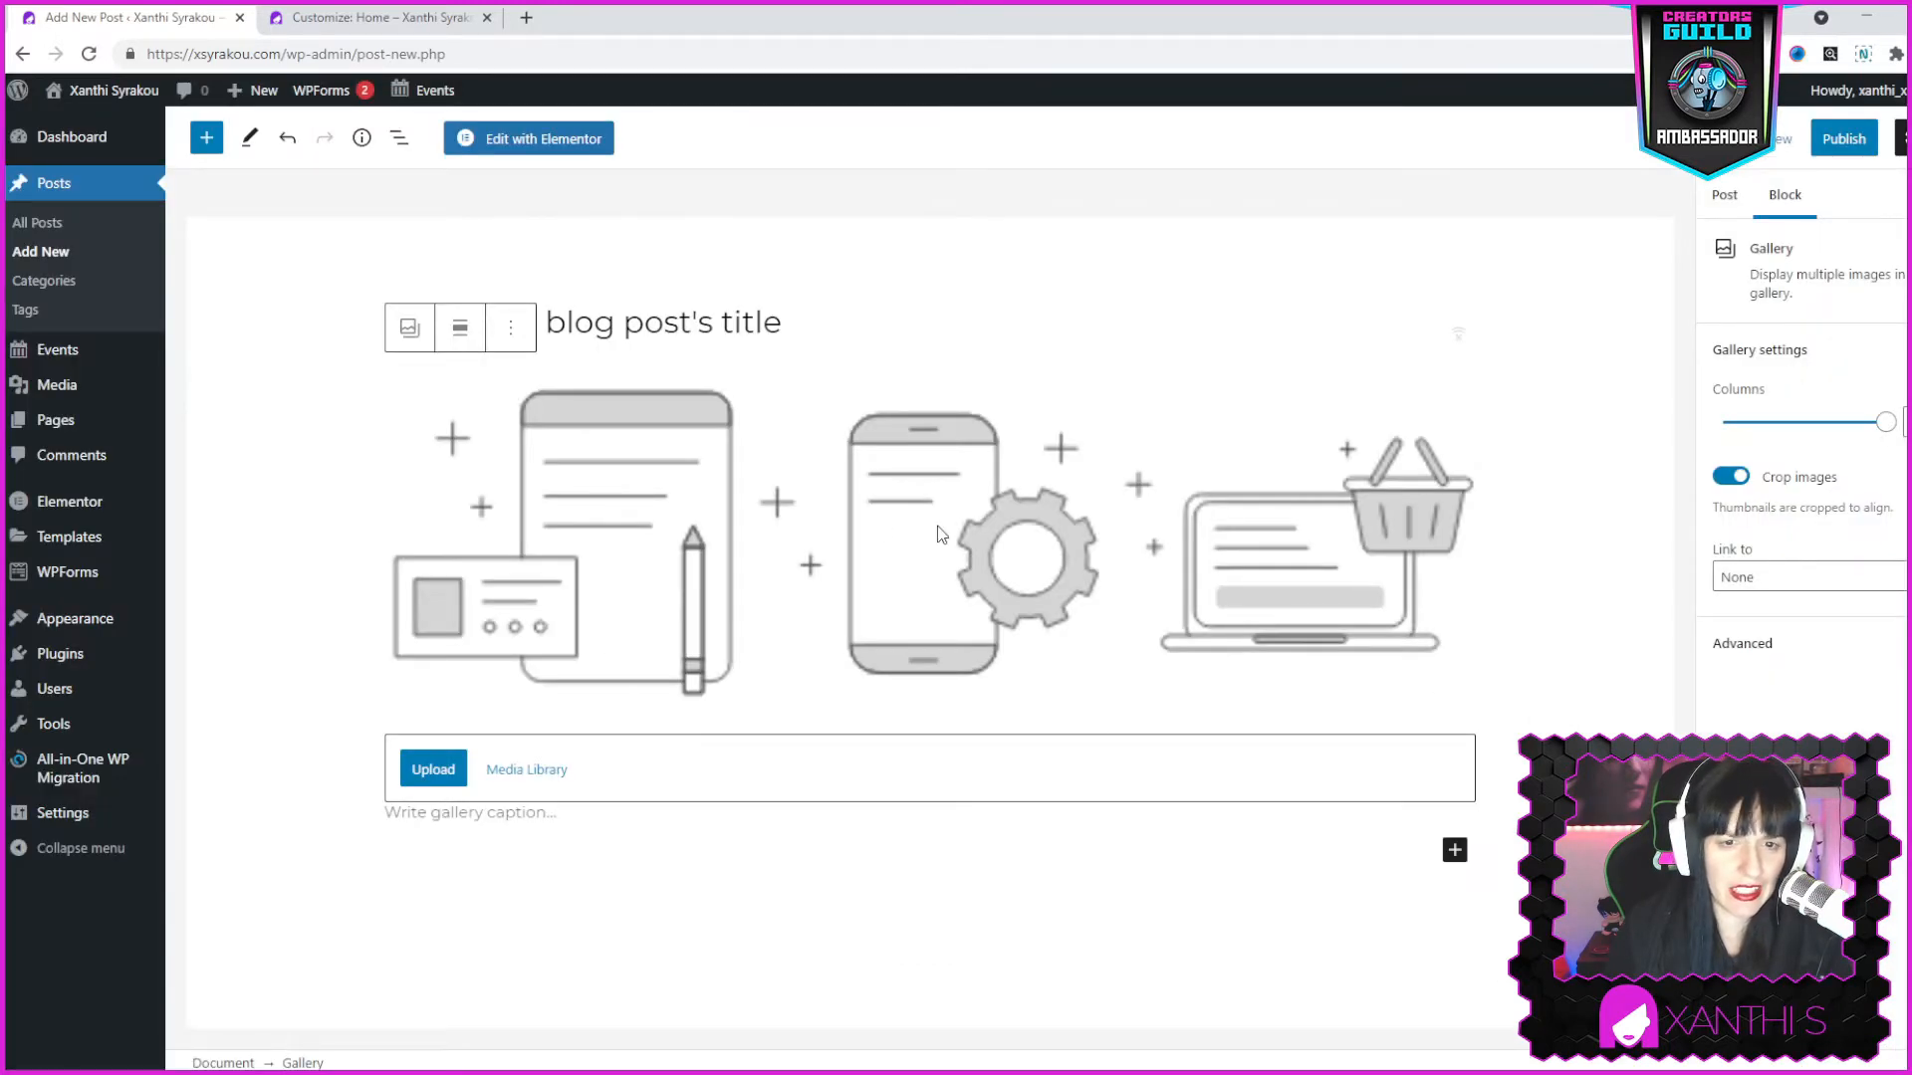
click(677, 550)
click(882, 505)
click(1200, 503)
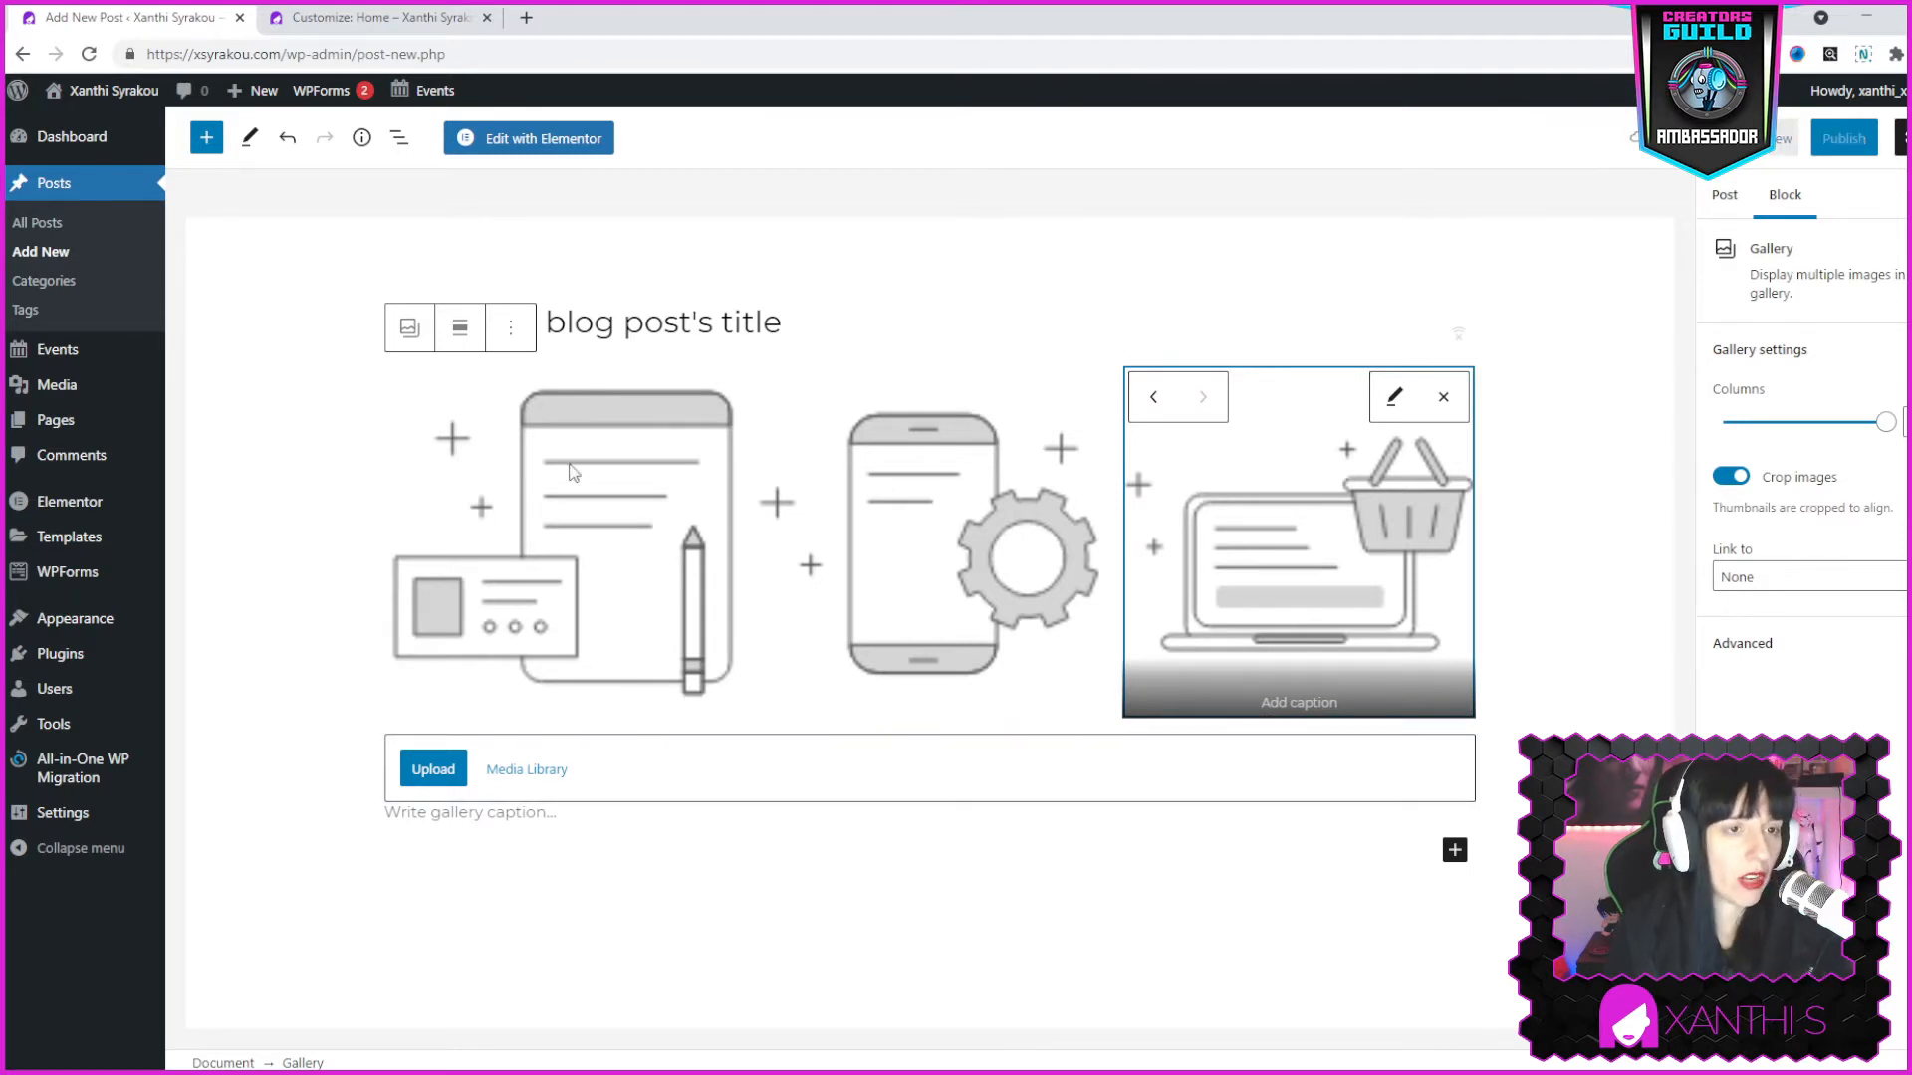
Add a paragraph below the gallery beginning "This is the text of my blog post, here" plus filler text, followed by two more filler paragraphs.
click(1454, 849)
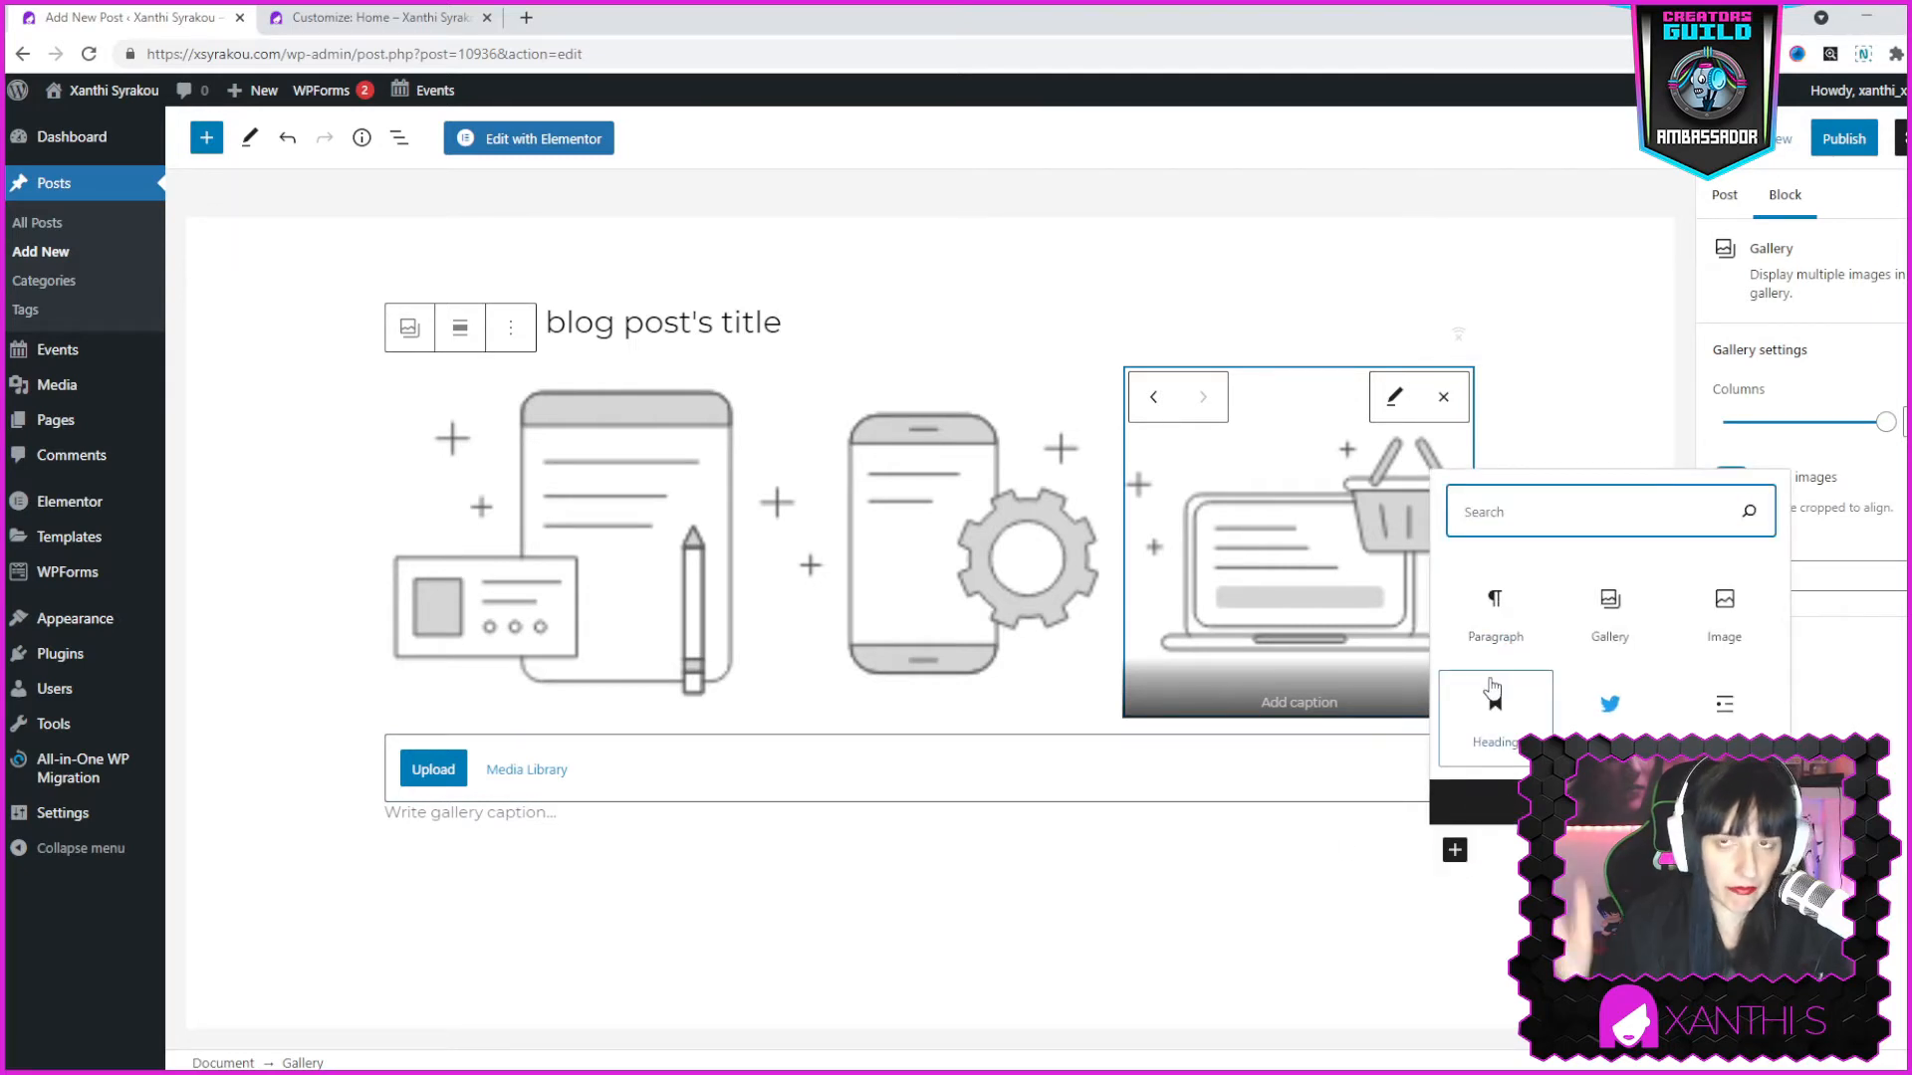
click(1496, 608)
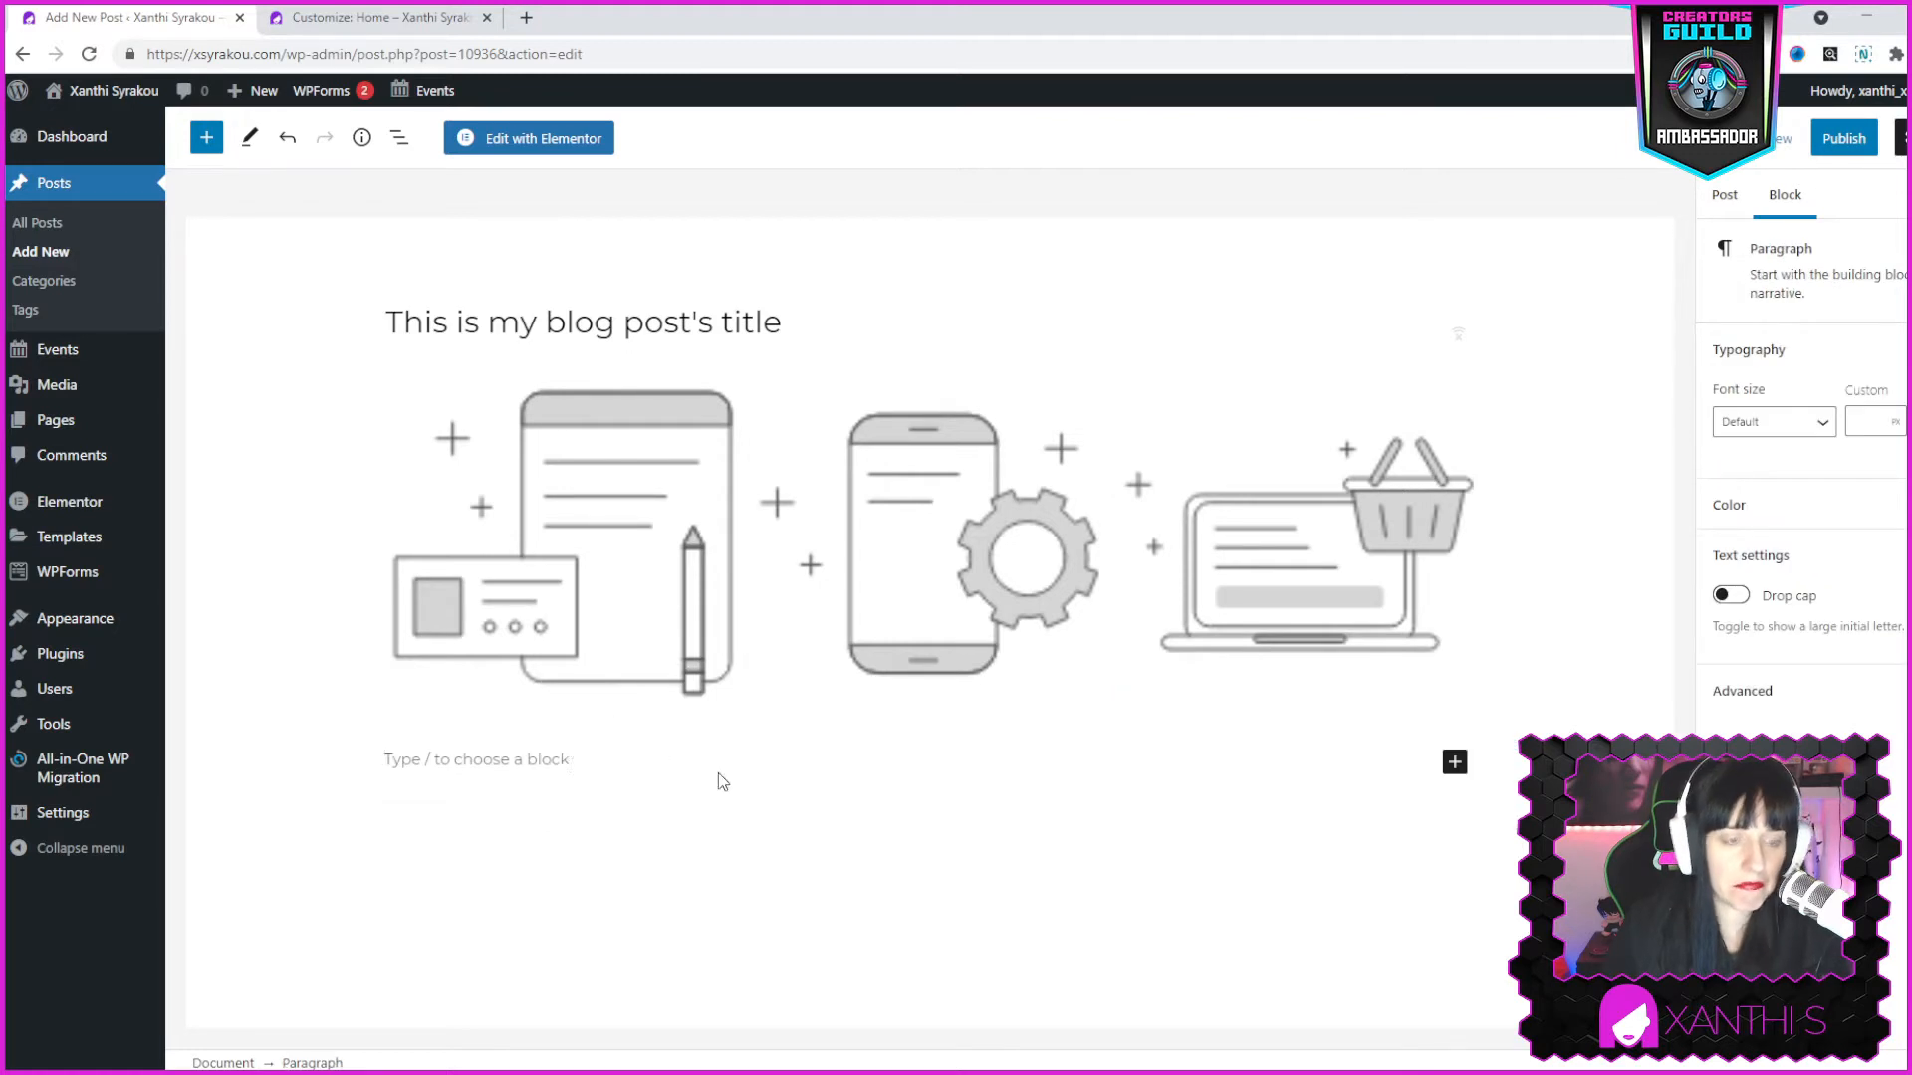
text(This is the text of my blog post, here)
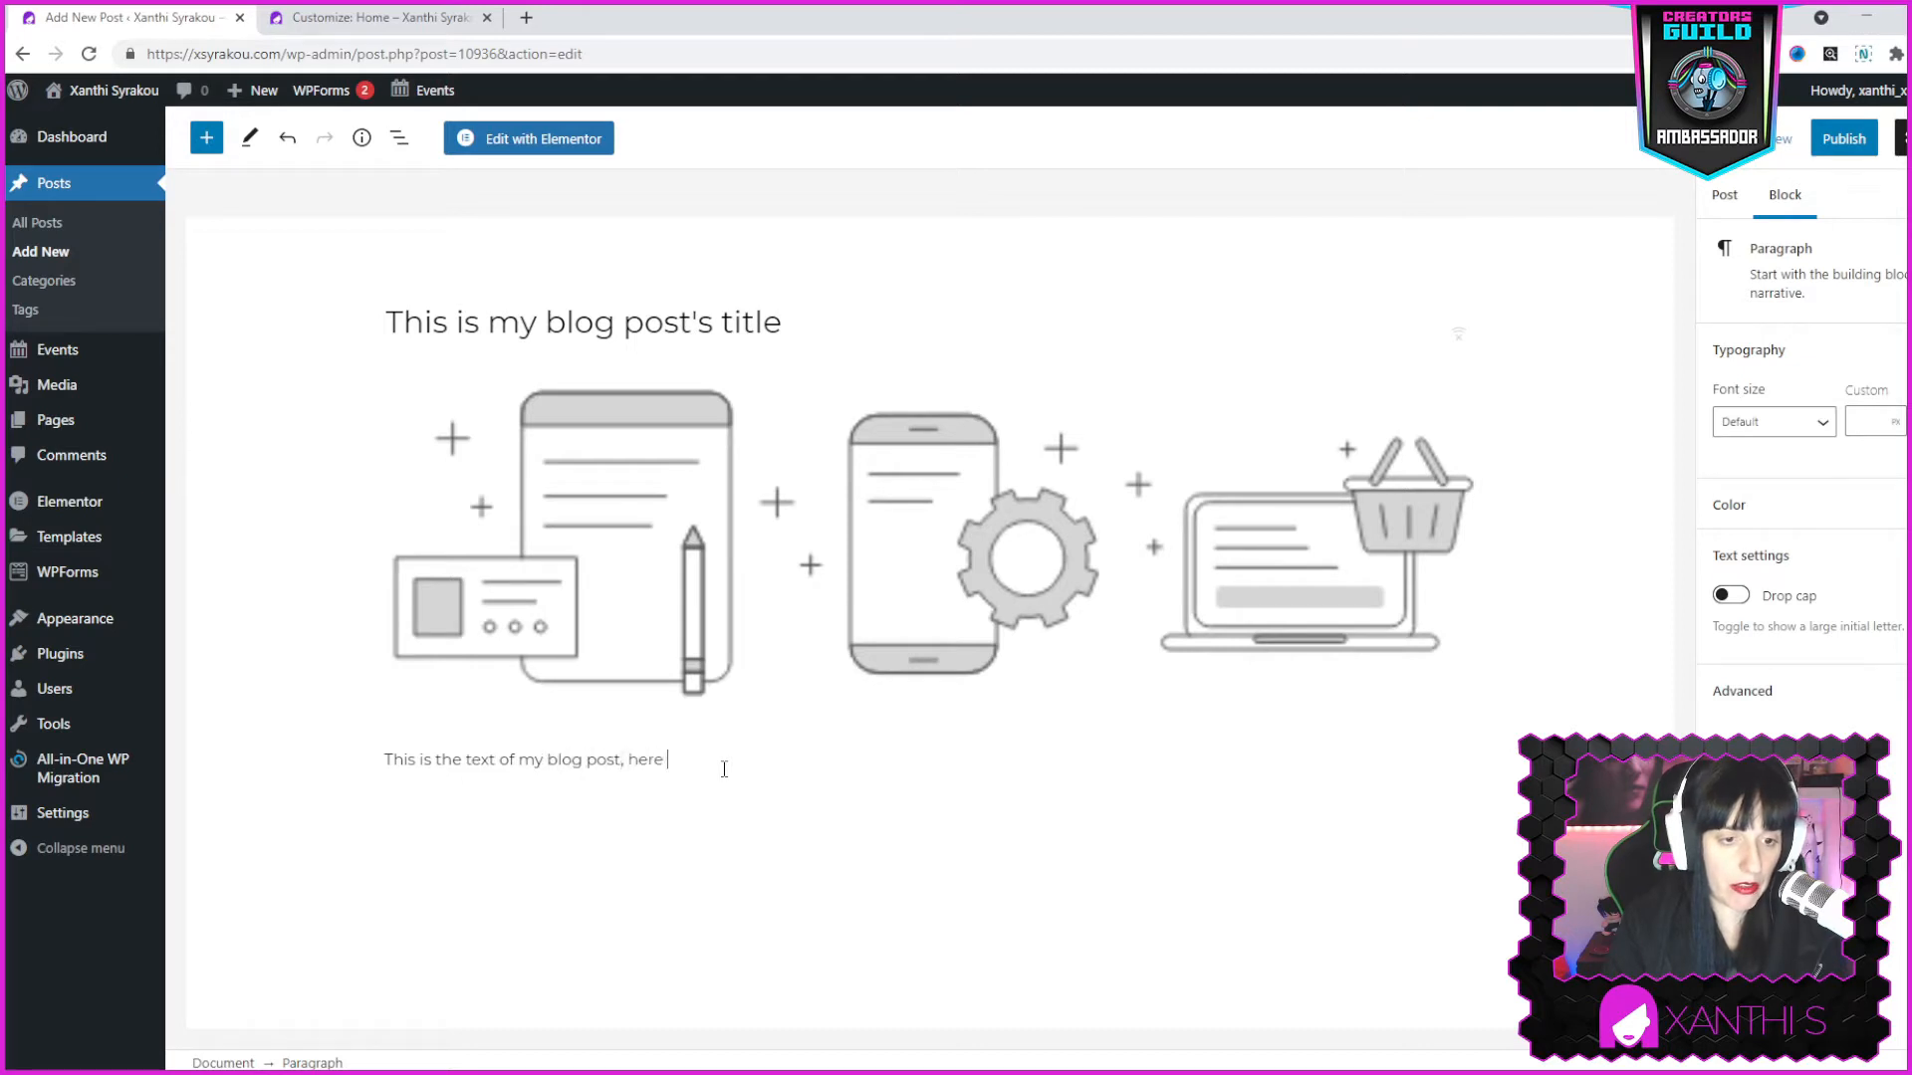
text( idsjfdjfdsfjdsf dksljfkldsjfkf)
key(Return)
text(dsfjdsl)
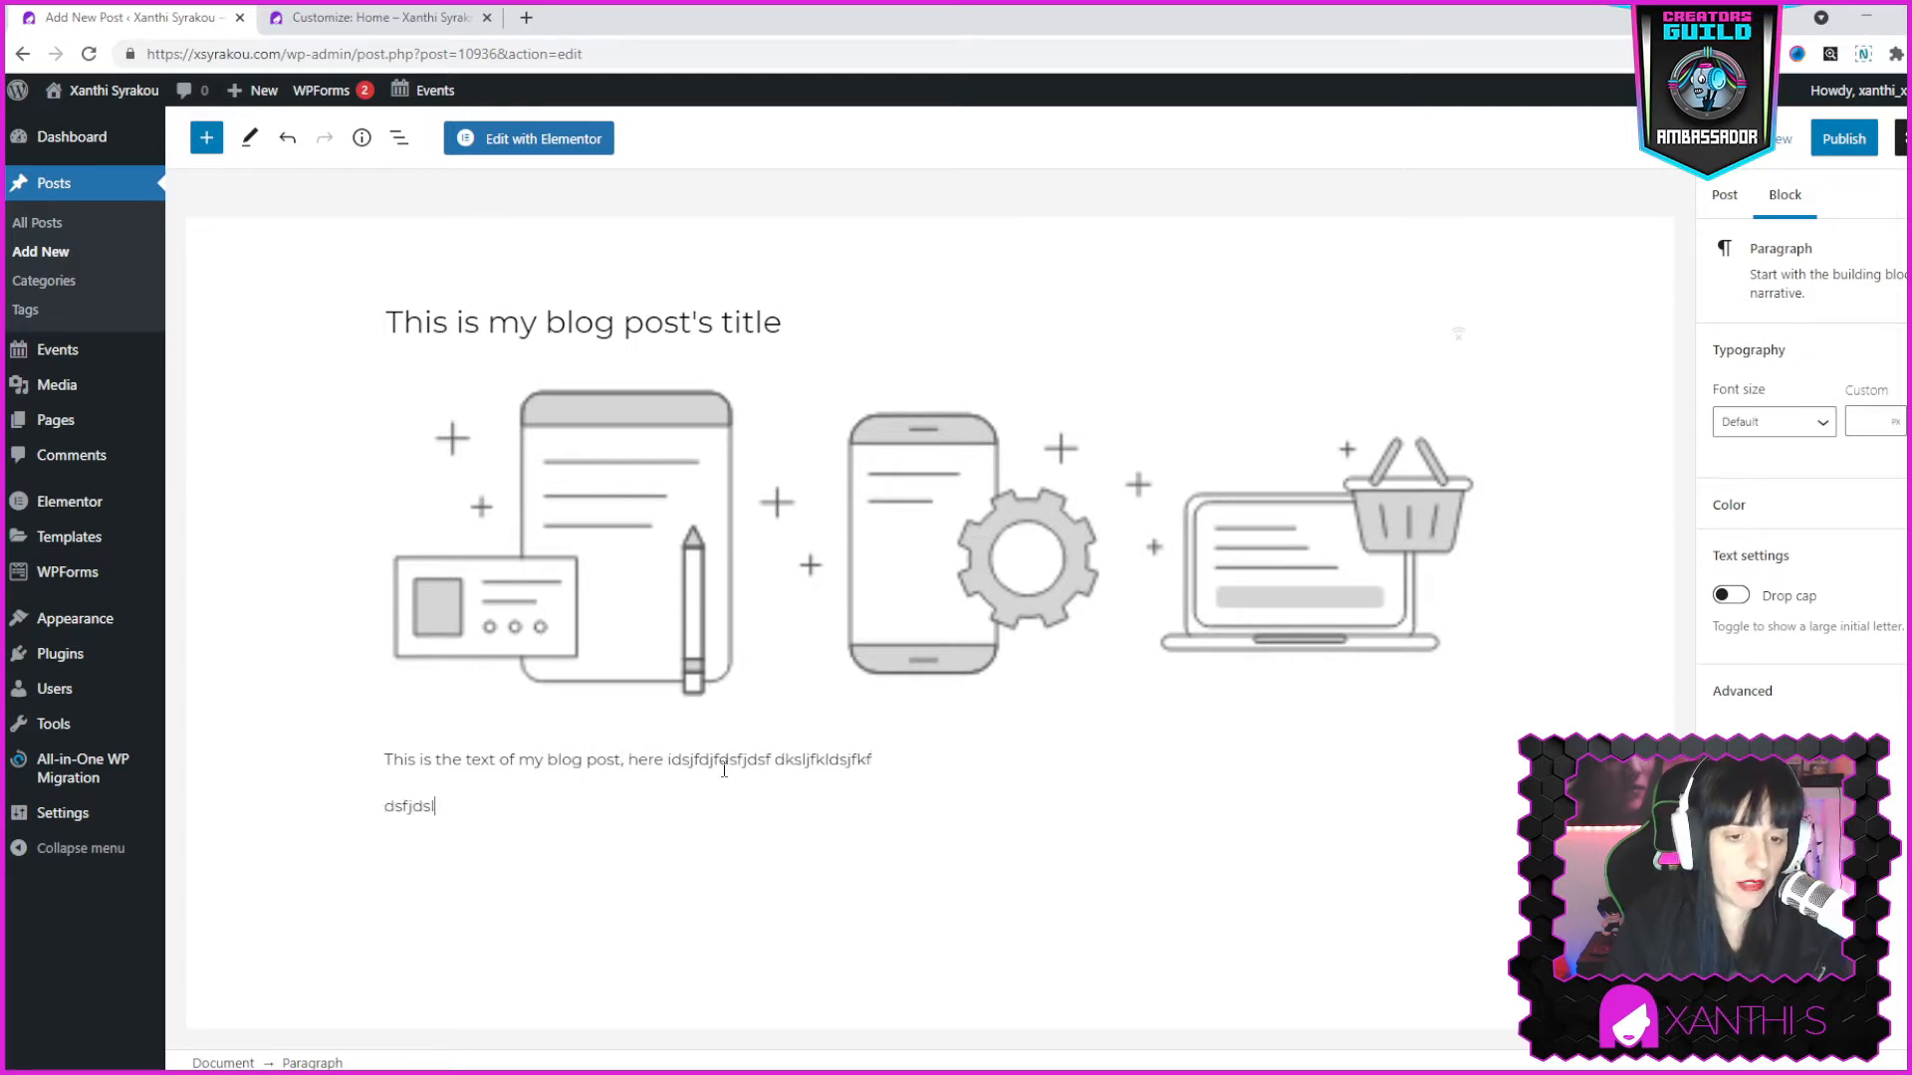
text(fjdsklfjdsöfs)
key(Return)
text(sdklfjdsklfsddsfdsfjdsklfj)
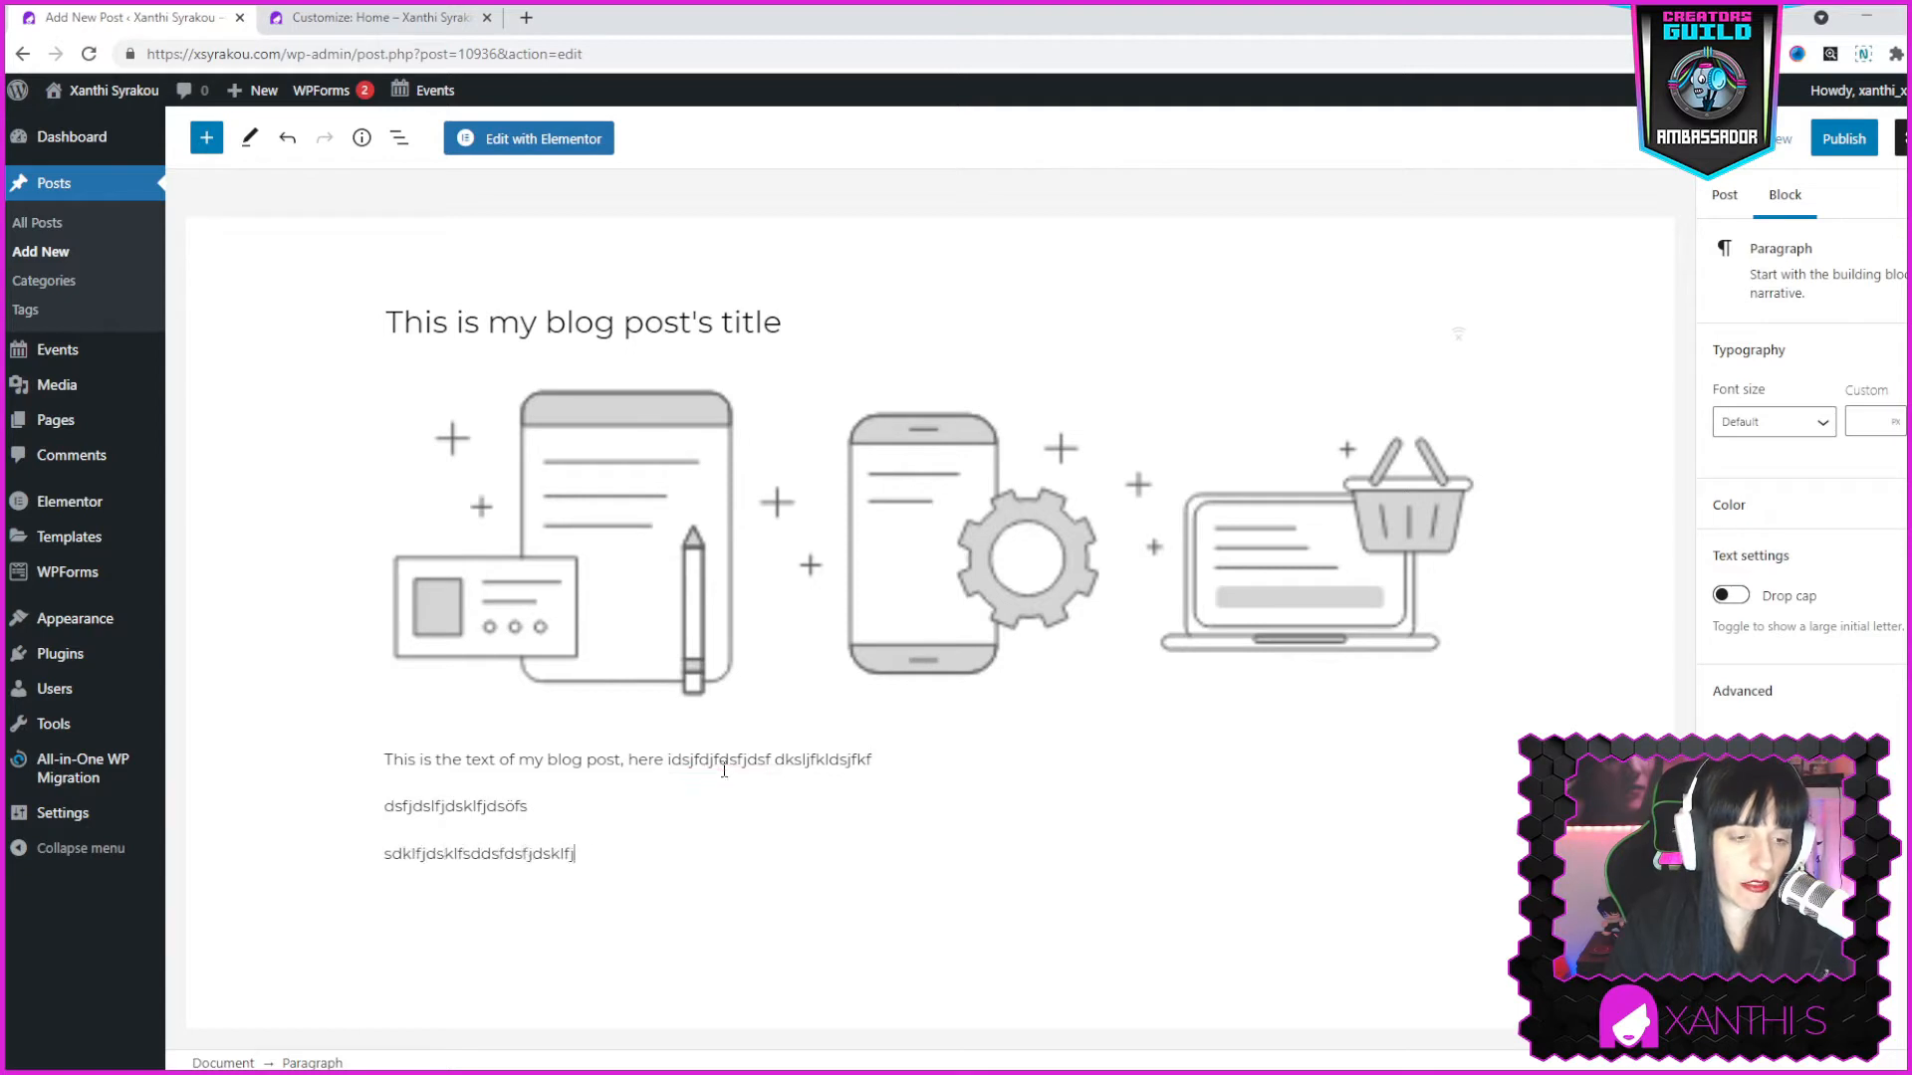
Finish the third filler paragraph below the gallery and assign the post to the "dinner recipe" category.
text(dslfdsfjdslkfj  sdlfjdslkfj dslfkj)
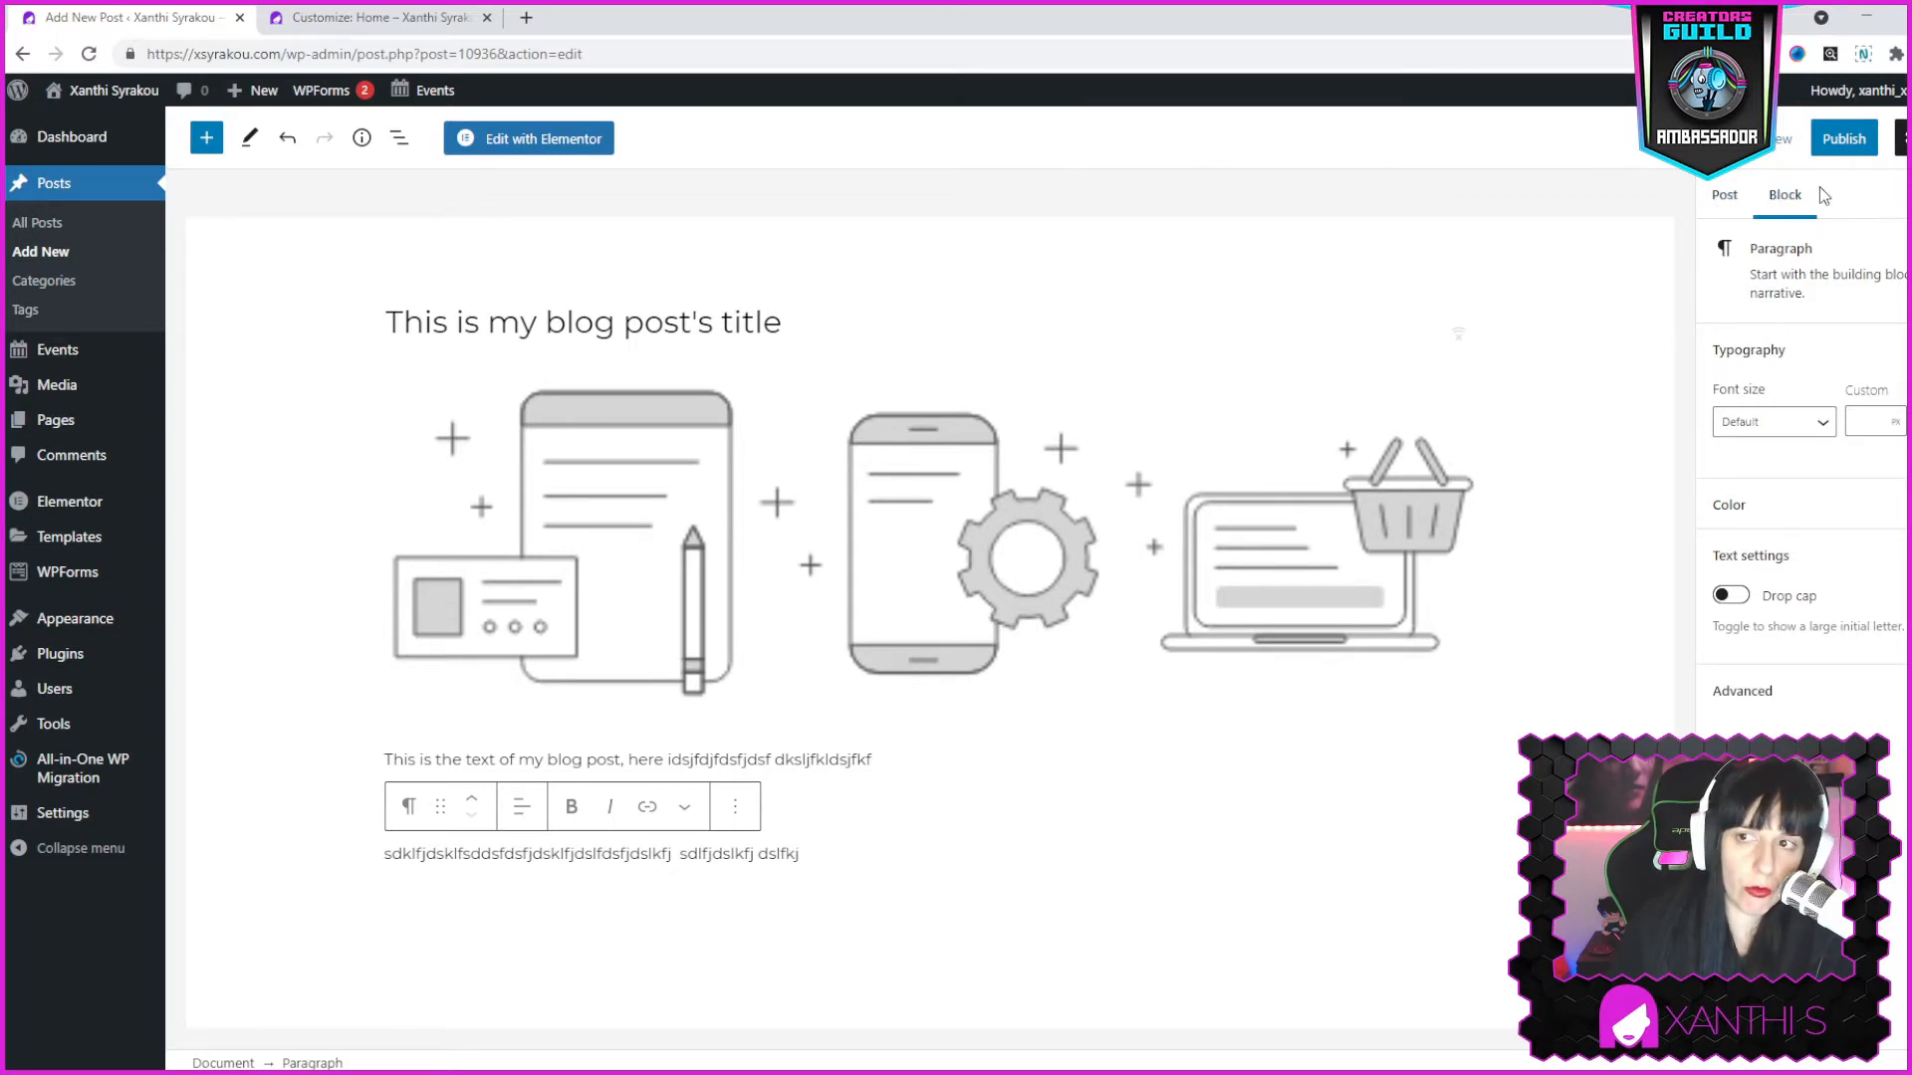
click(1718, 198)
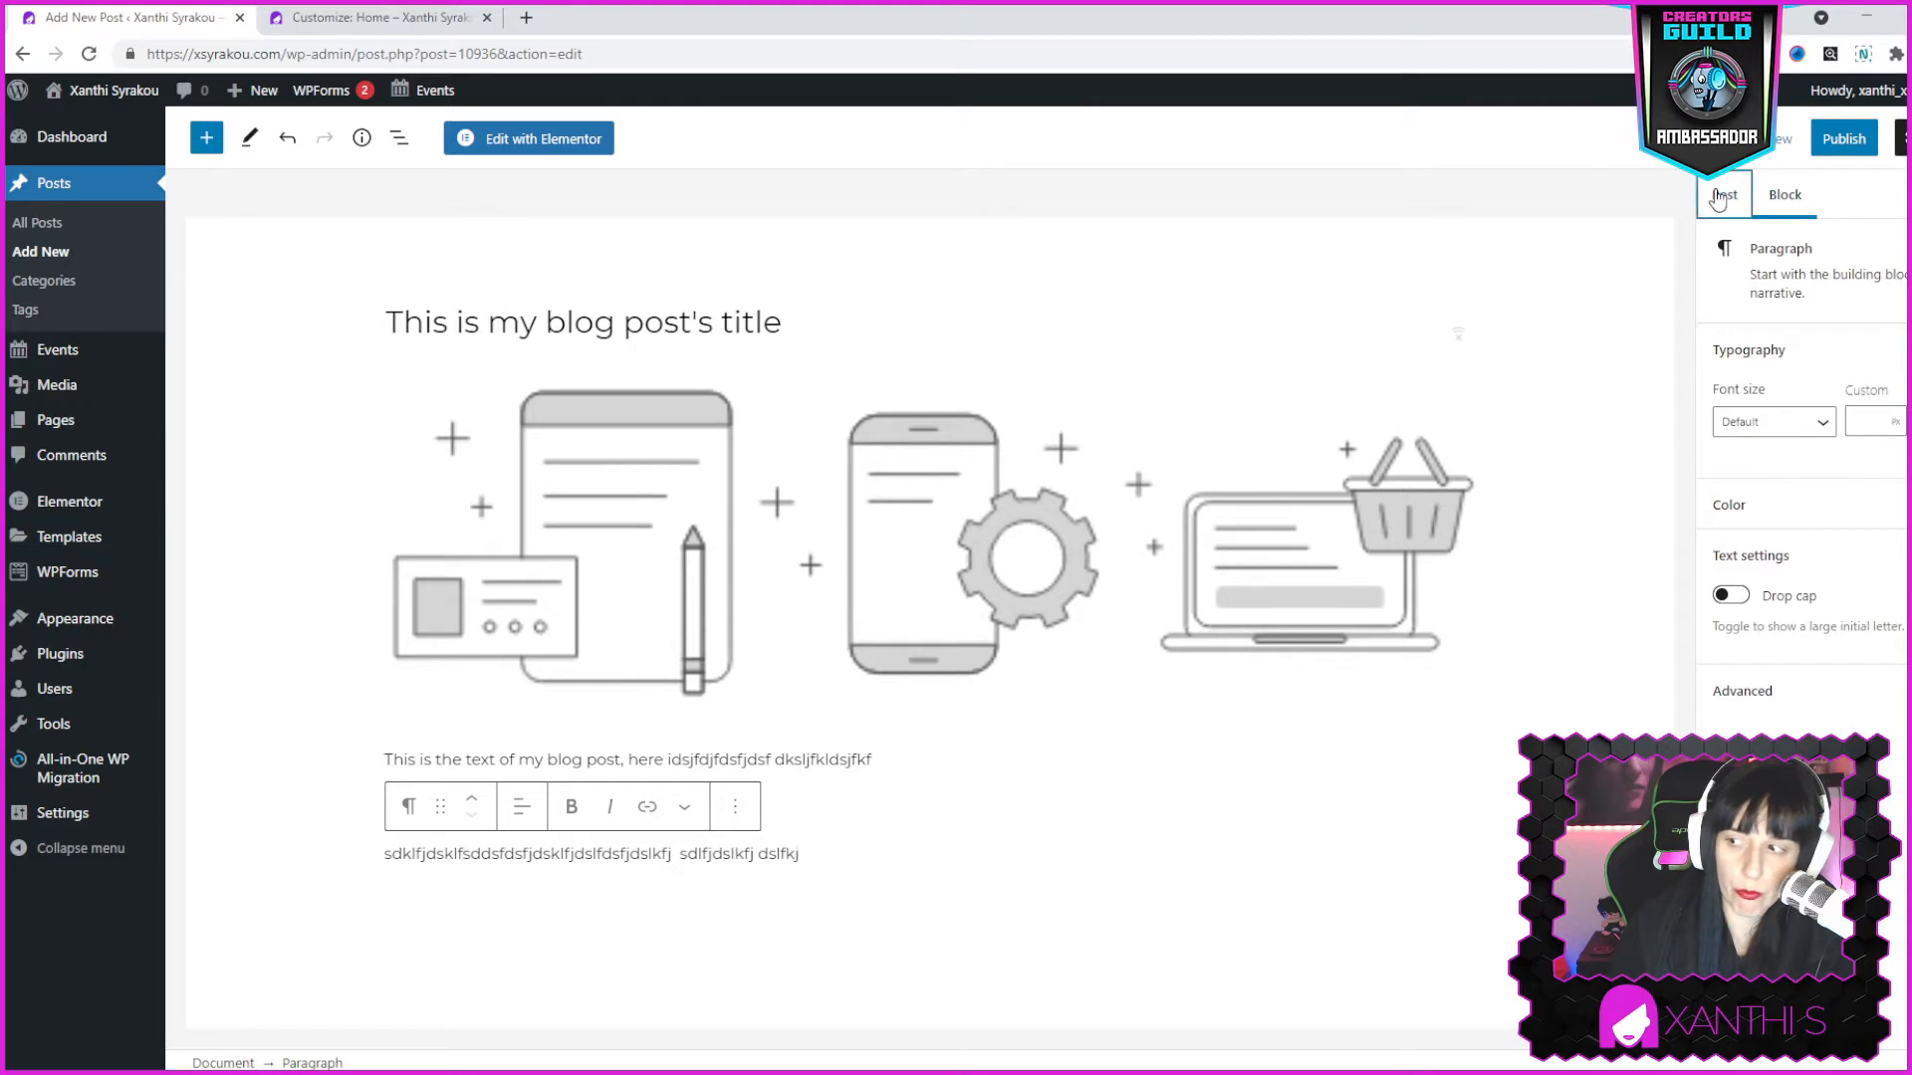
scroll(1803, 456, down, 1)
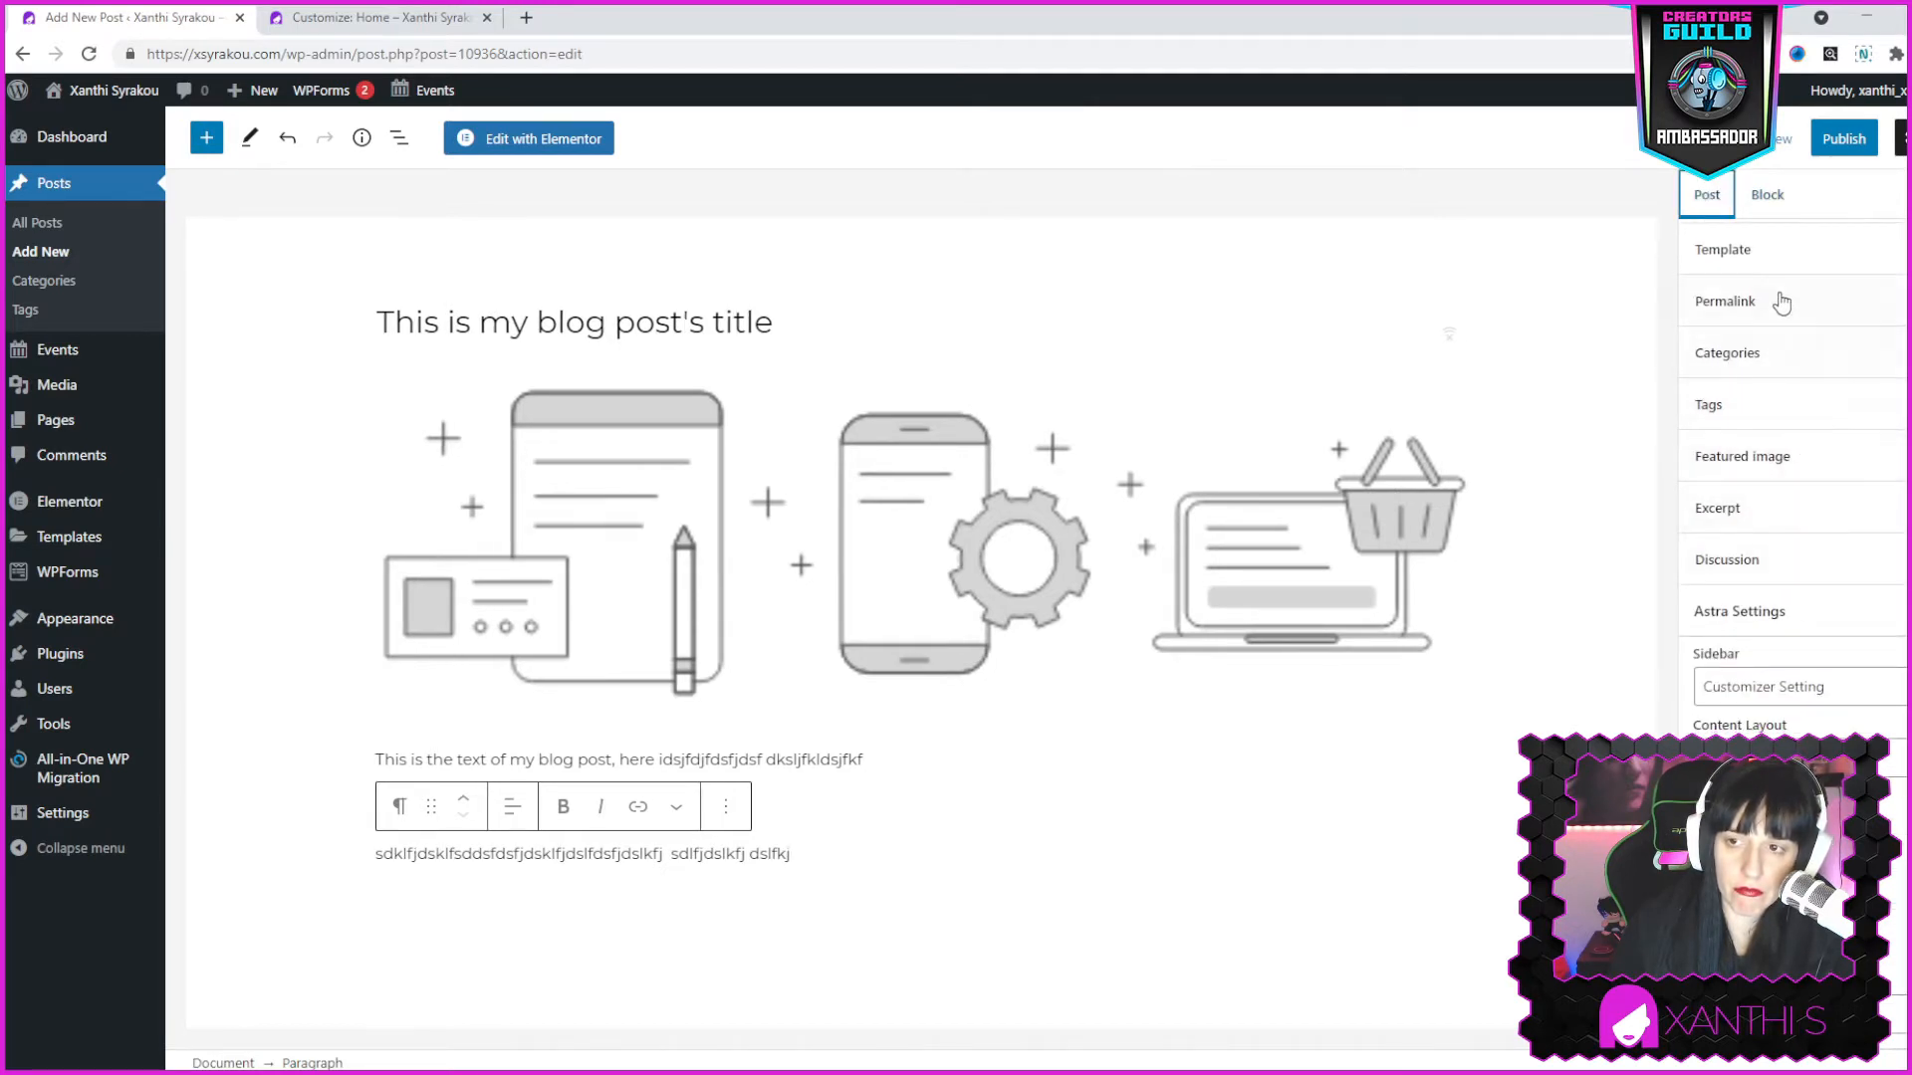
scroll(1797, 453, up, 2)
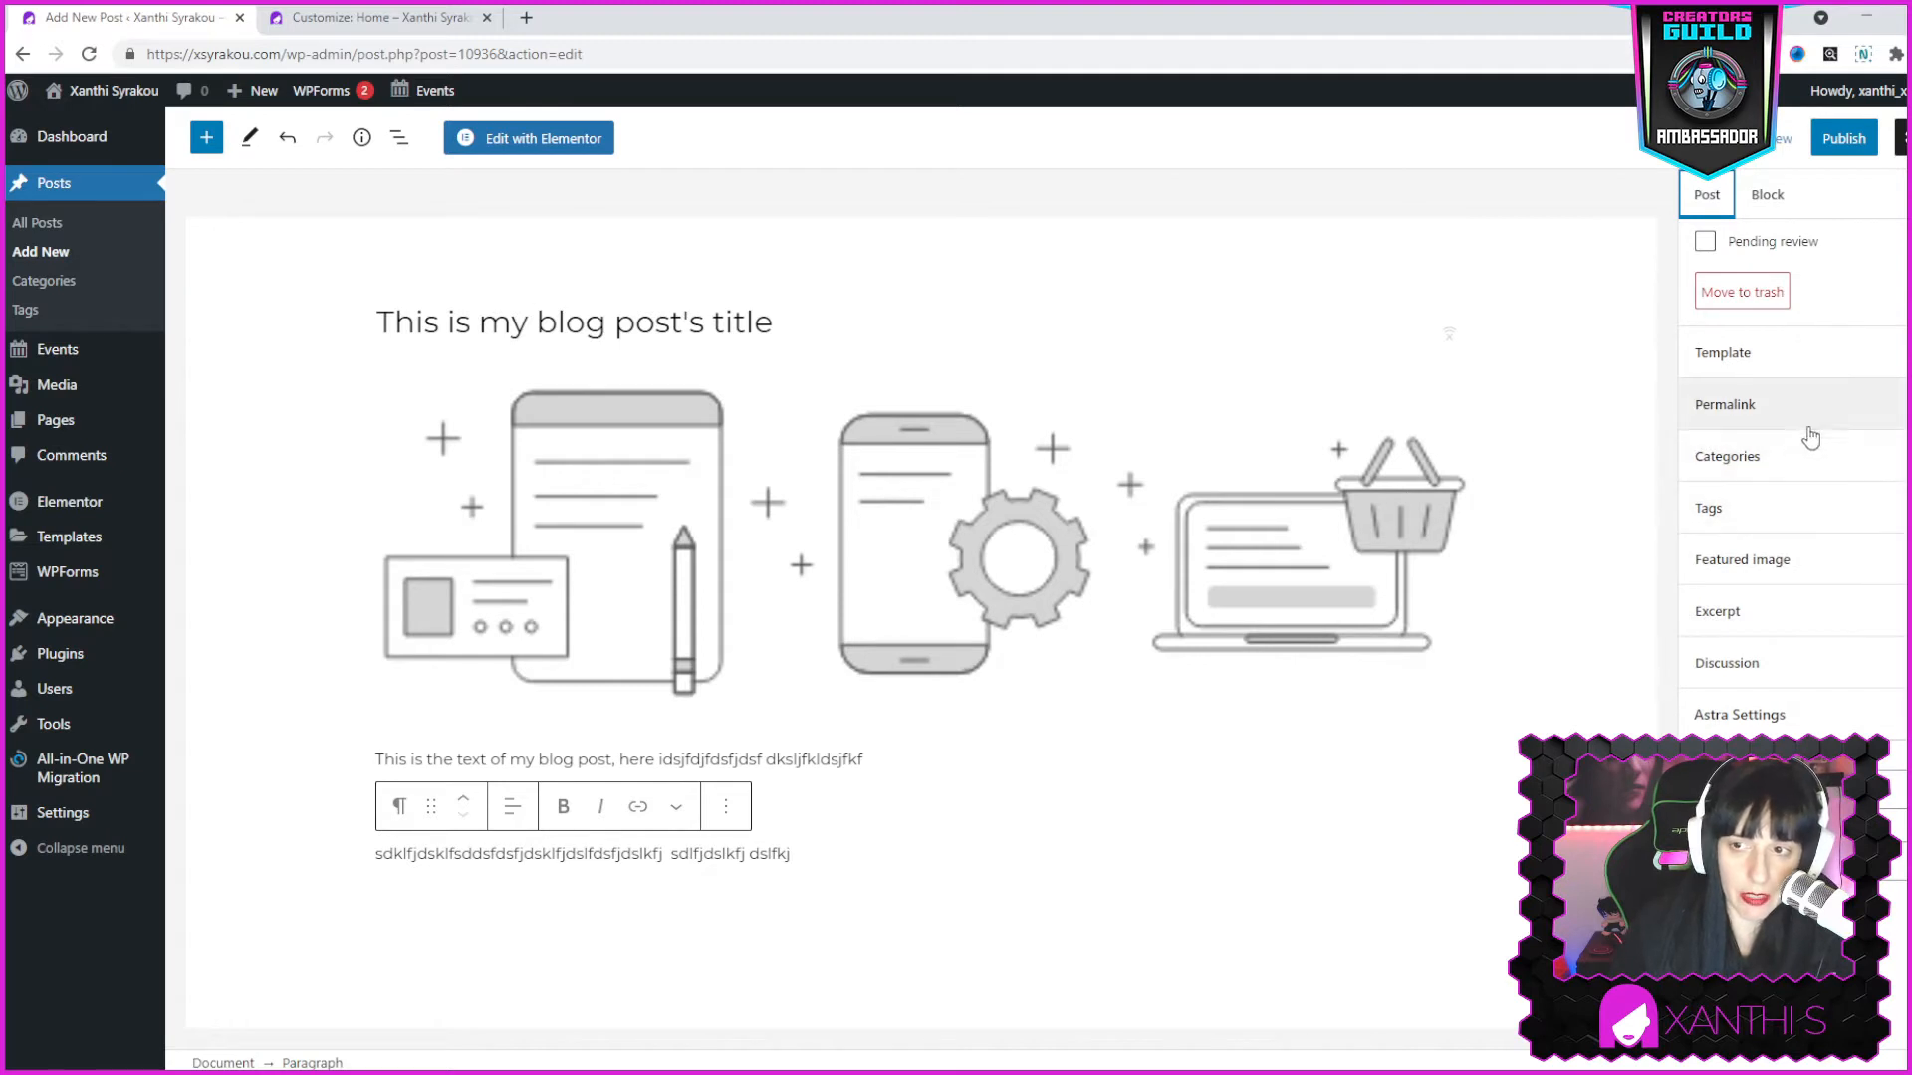
click(1780, 466)
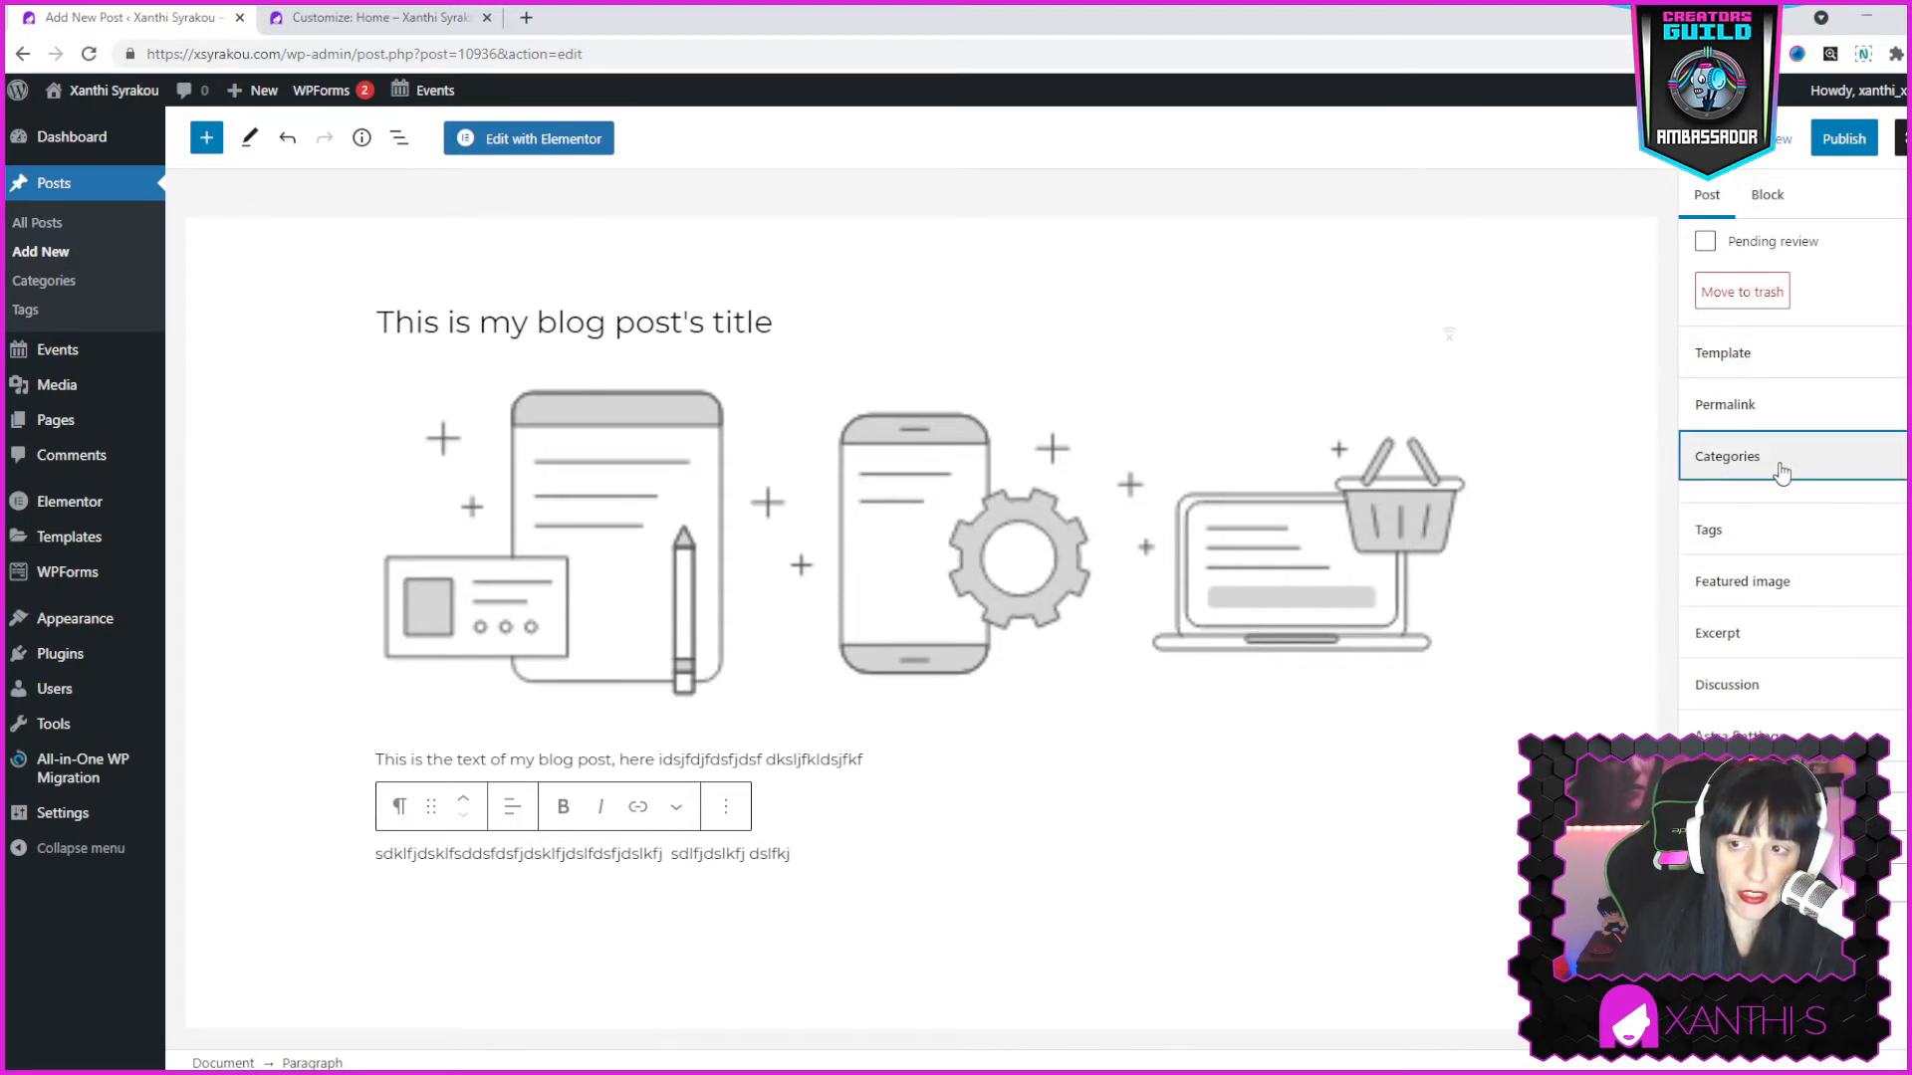
scroll(1827, 466, down, 1)
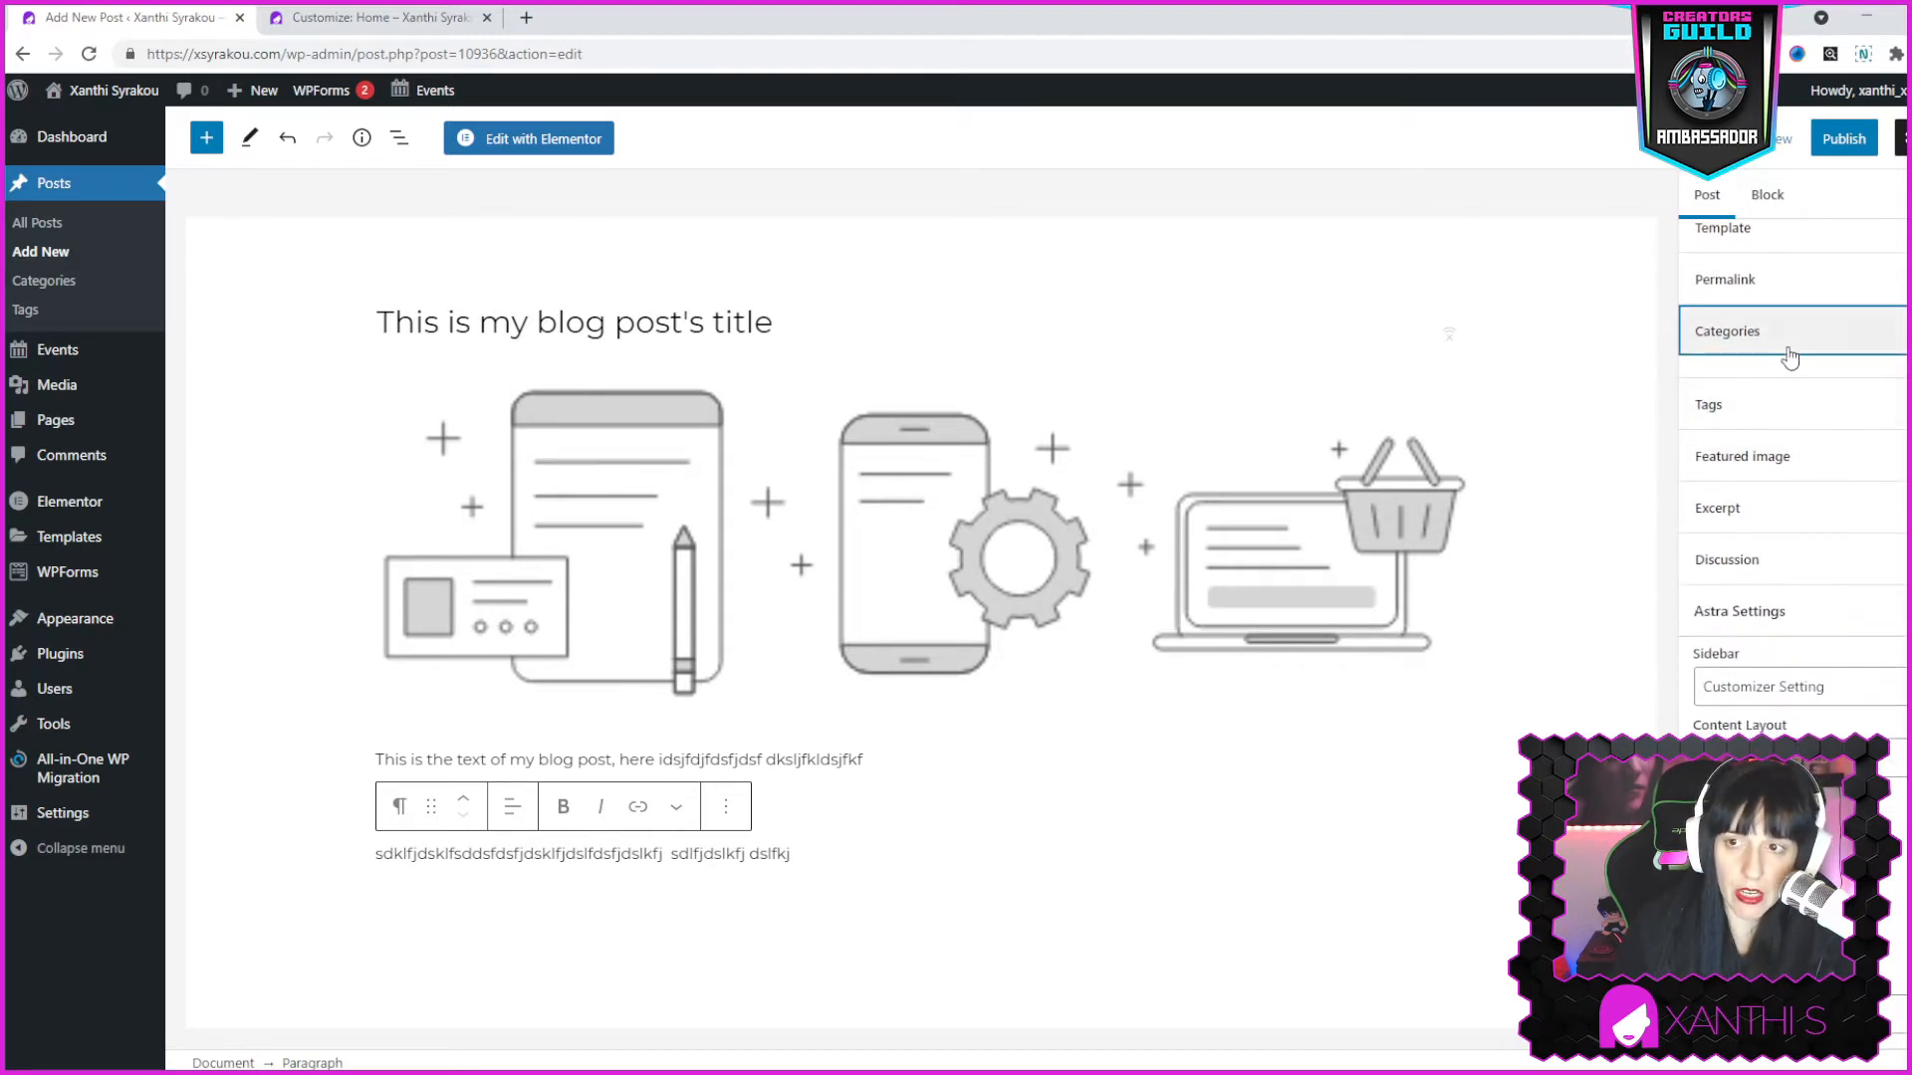
click(1790, 355)
click(1790, 355)
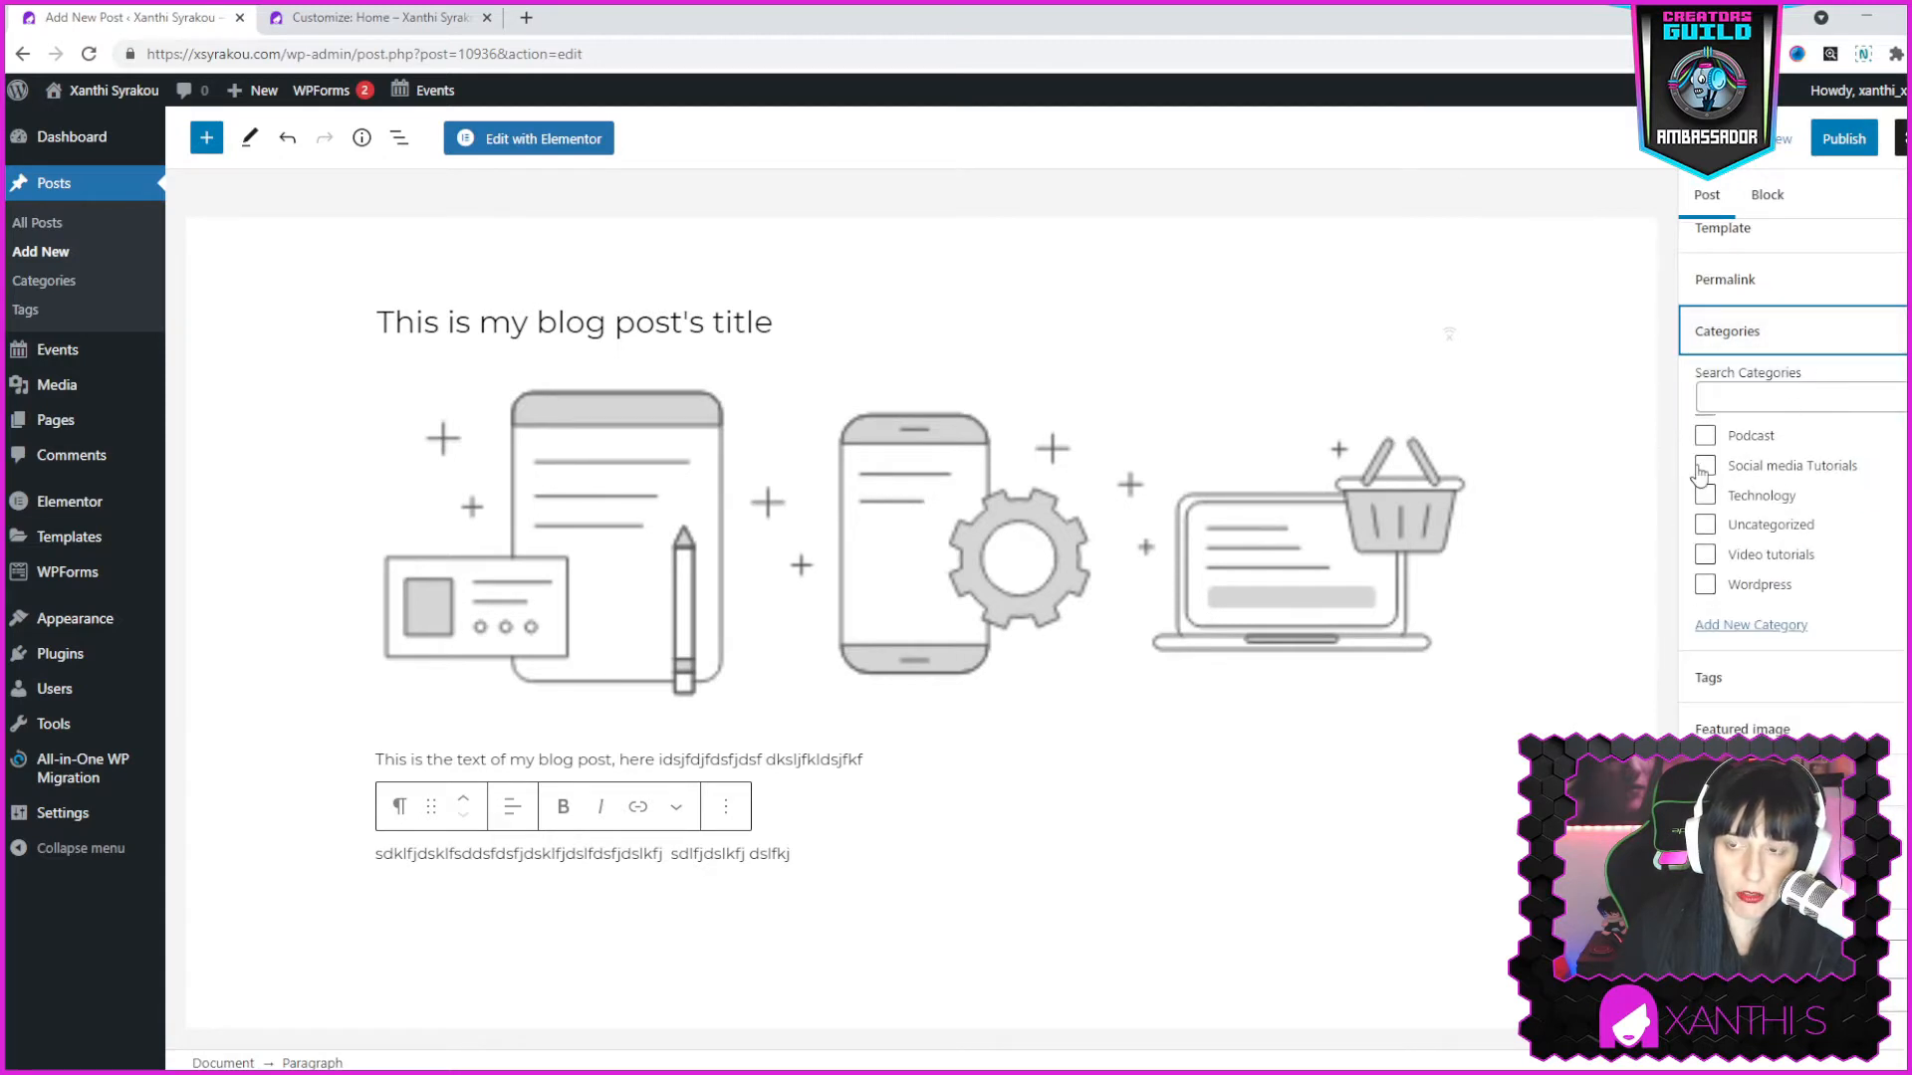
scroll(1822, 518, up, 1)
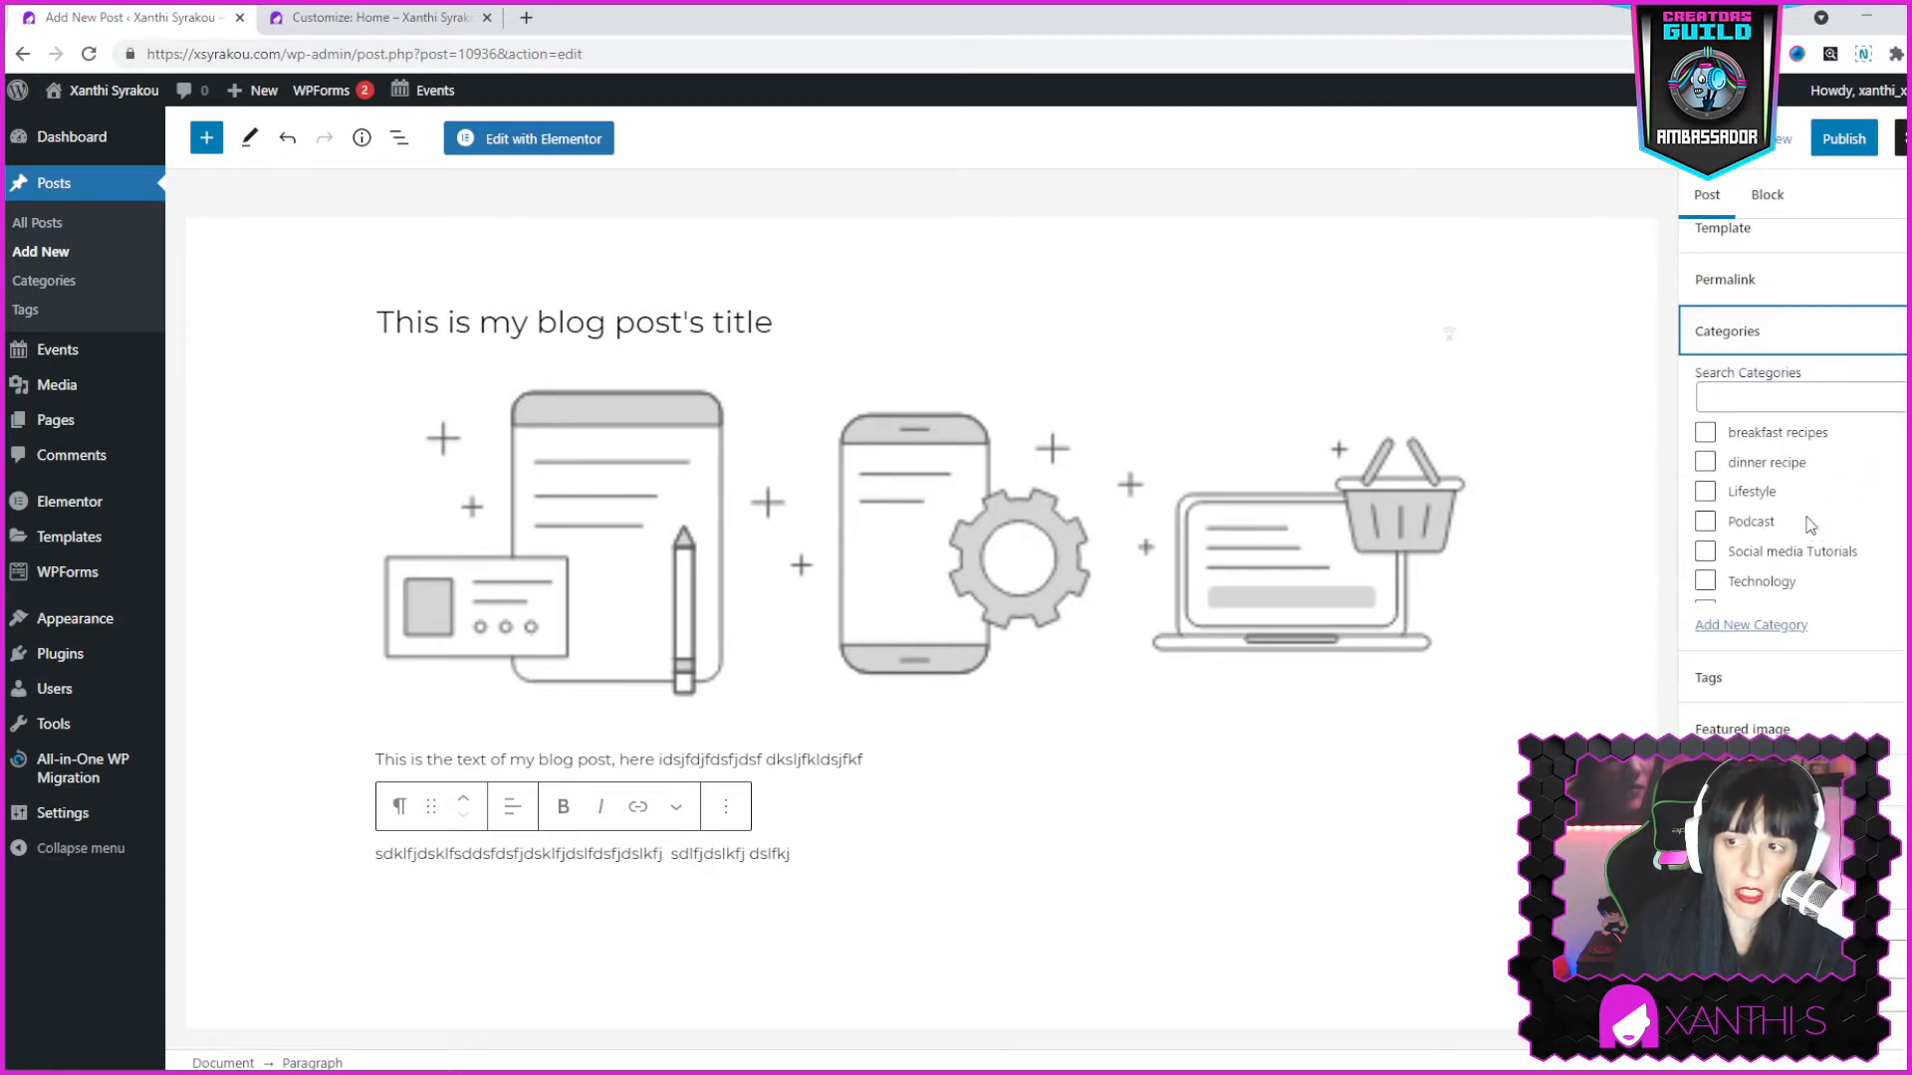
click(1704, 463)
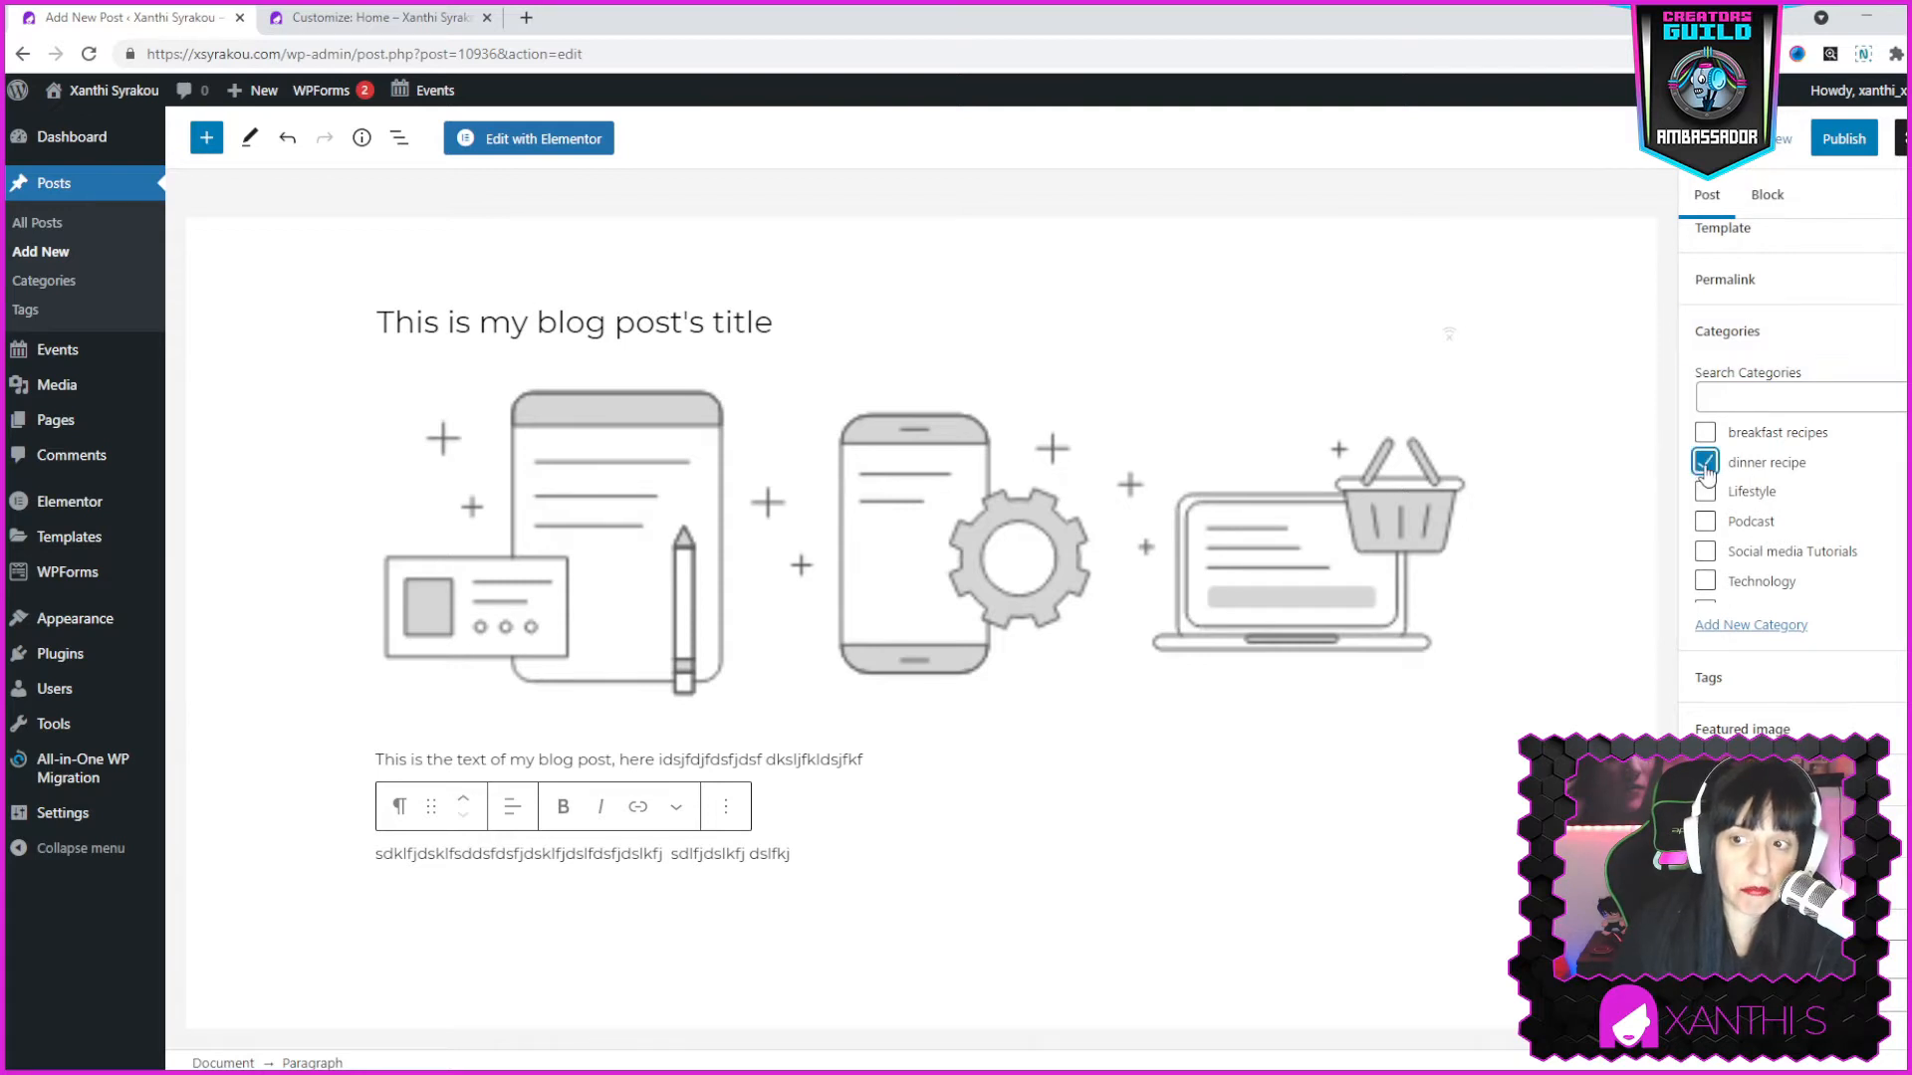
scroll(1778, 473, down, 2)
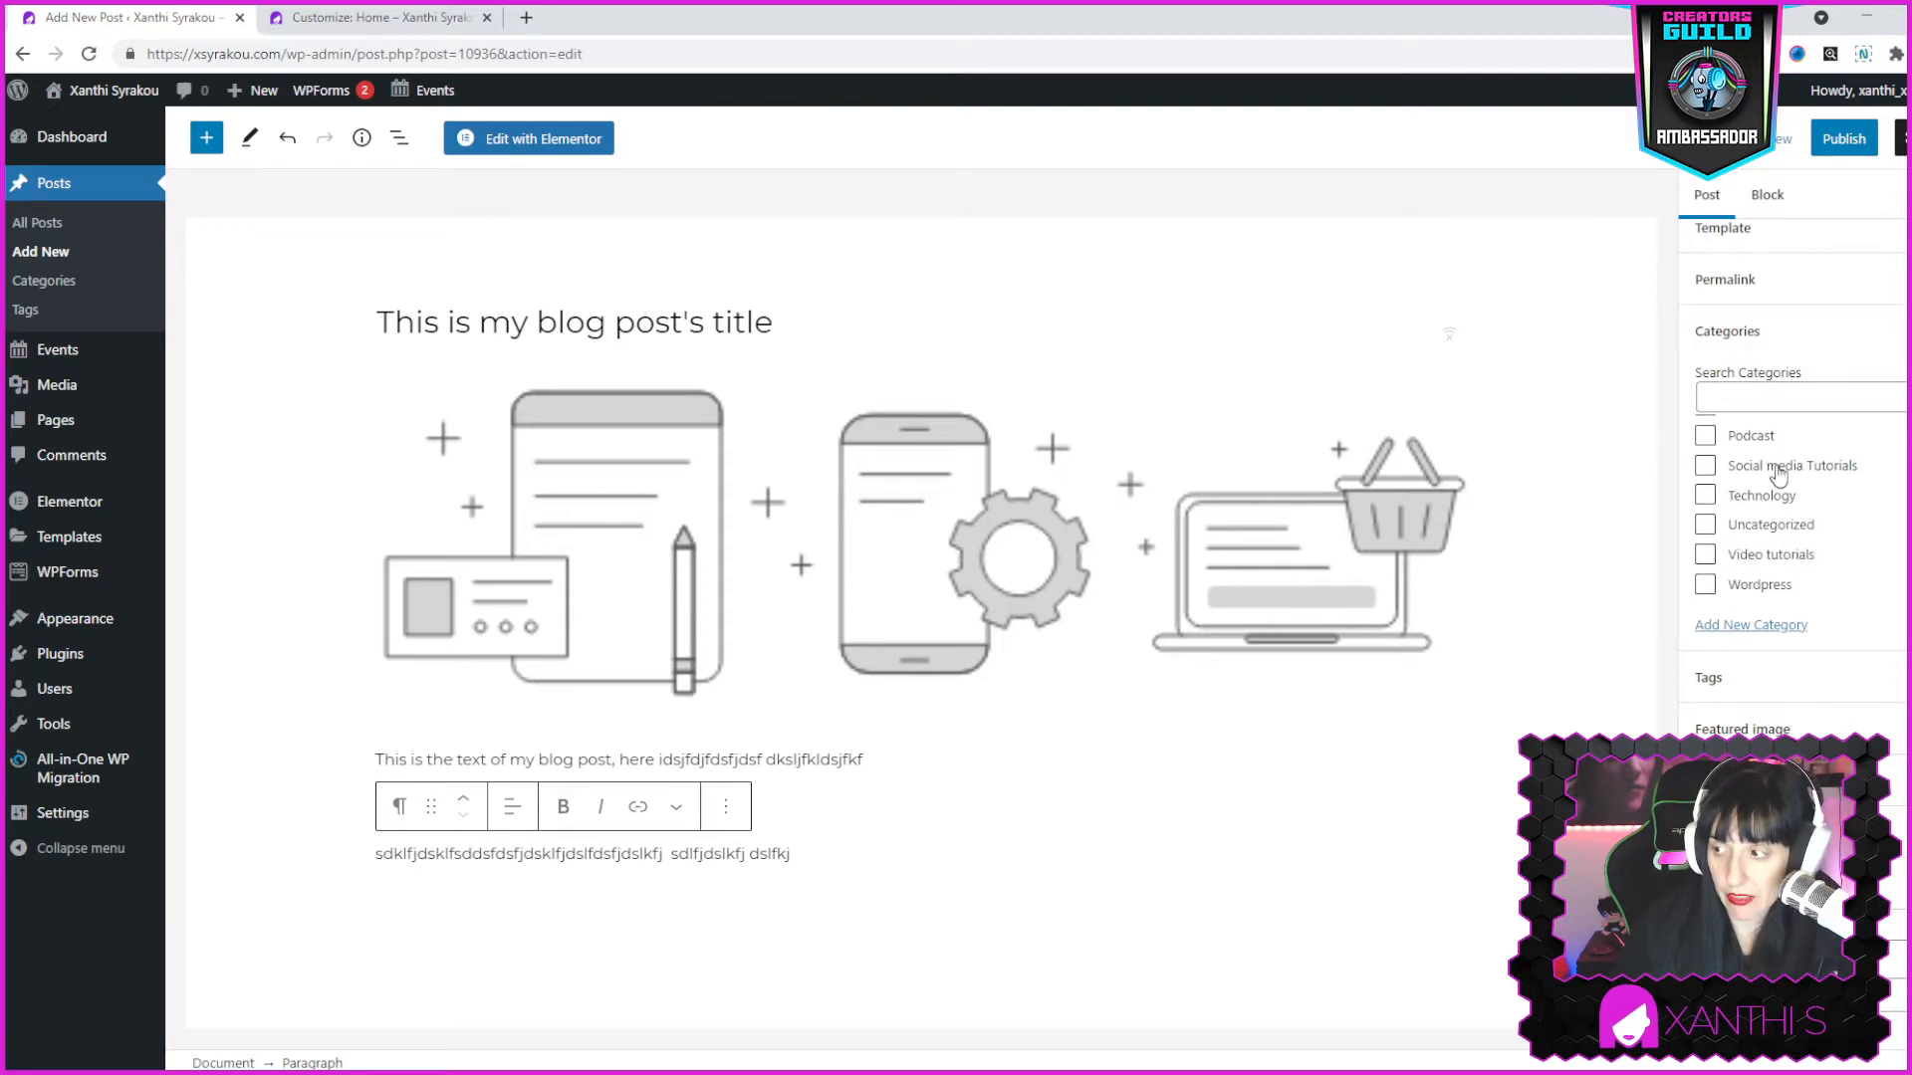
scroll(1778, 488, up, 2)
Set the neon "Live Streaming" picture from the media library as the post's featured image.
scroll(1702, 665, down, 3)
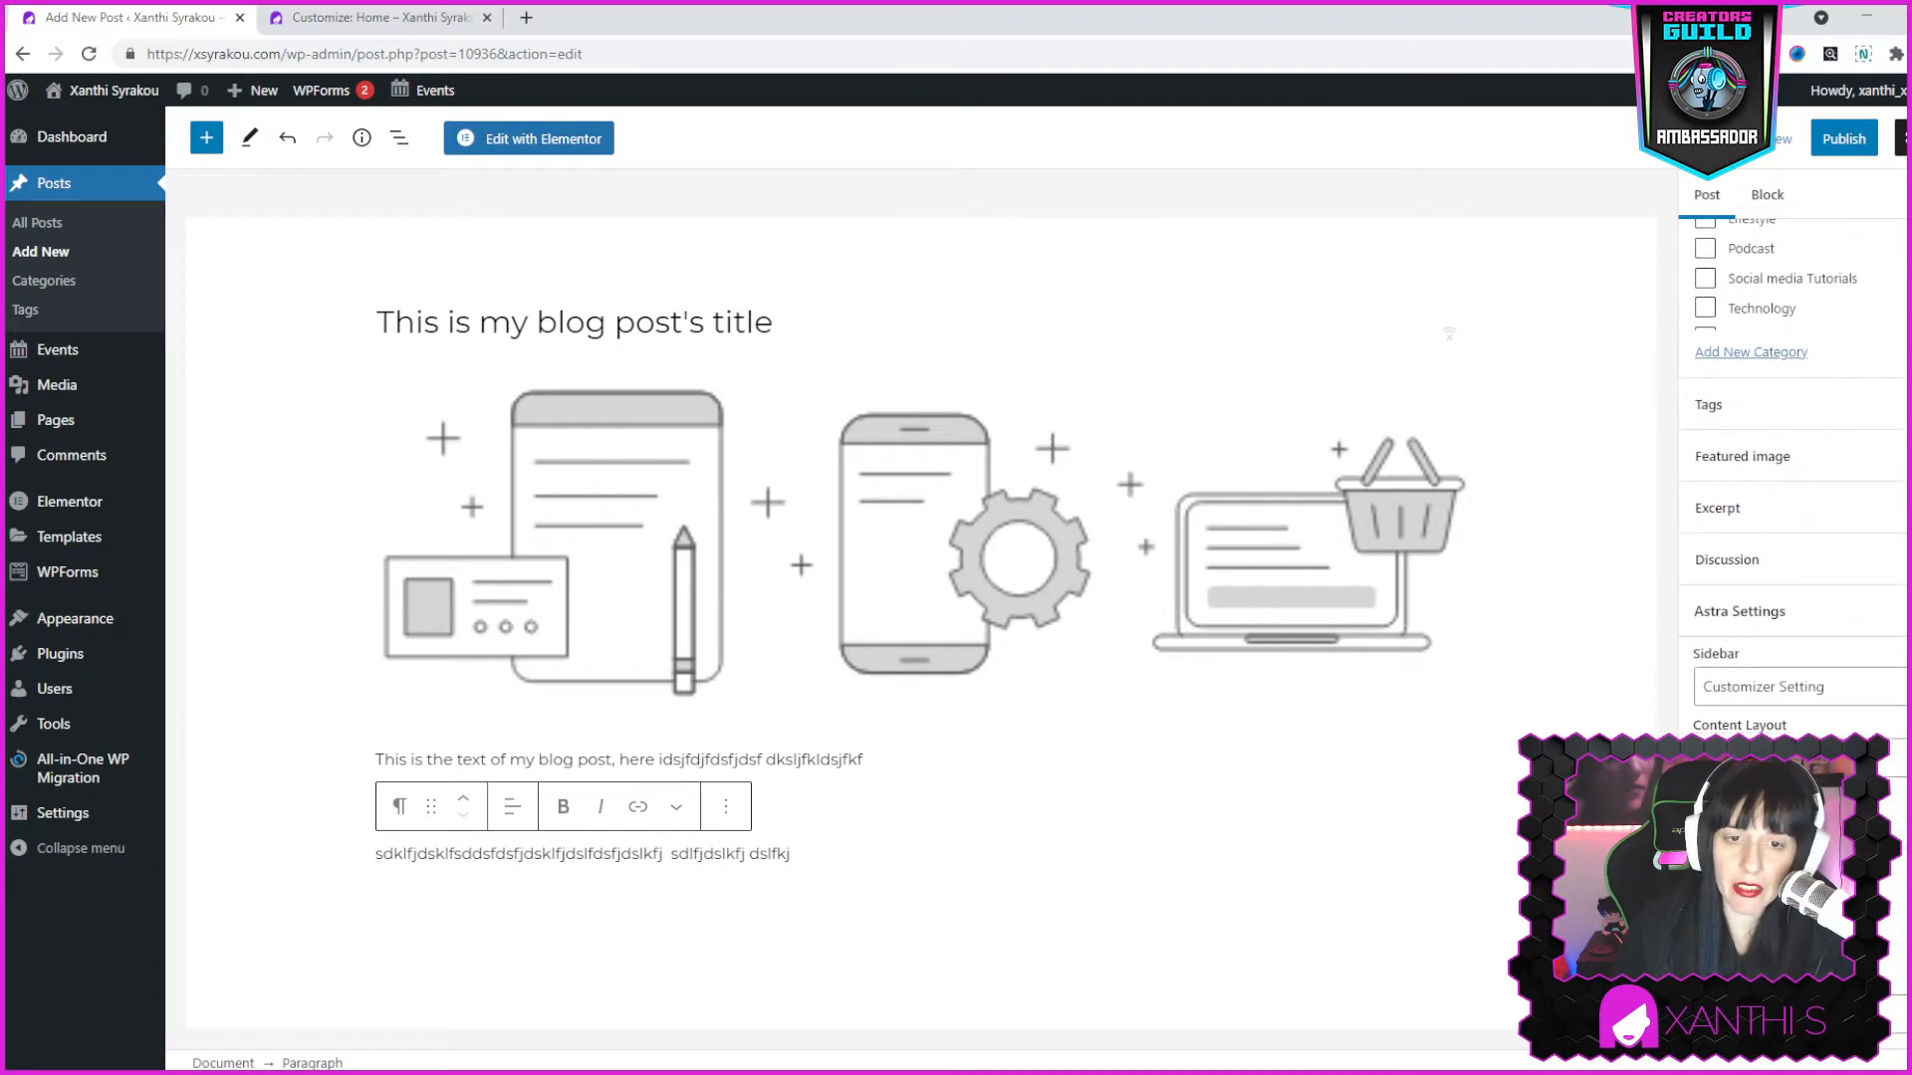
click(1743, 458)
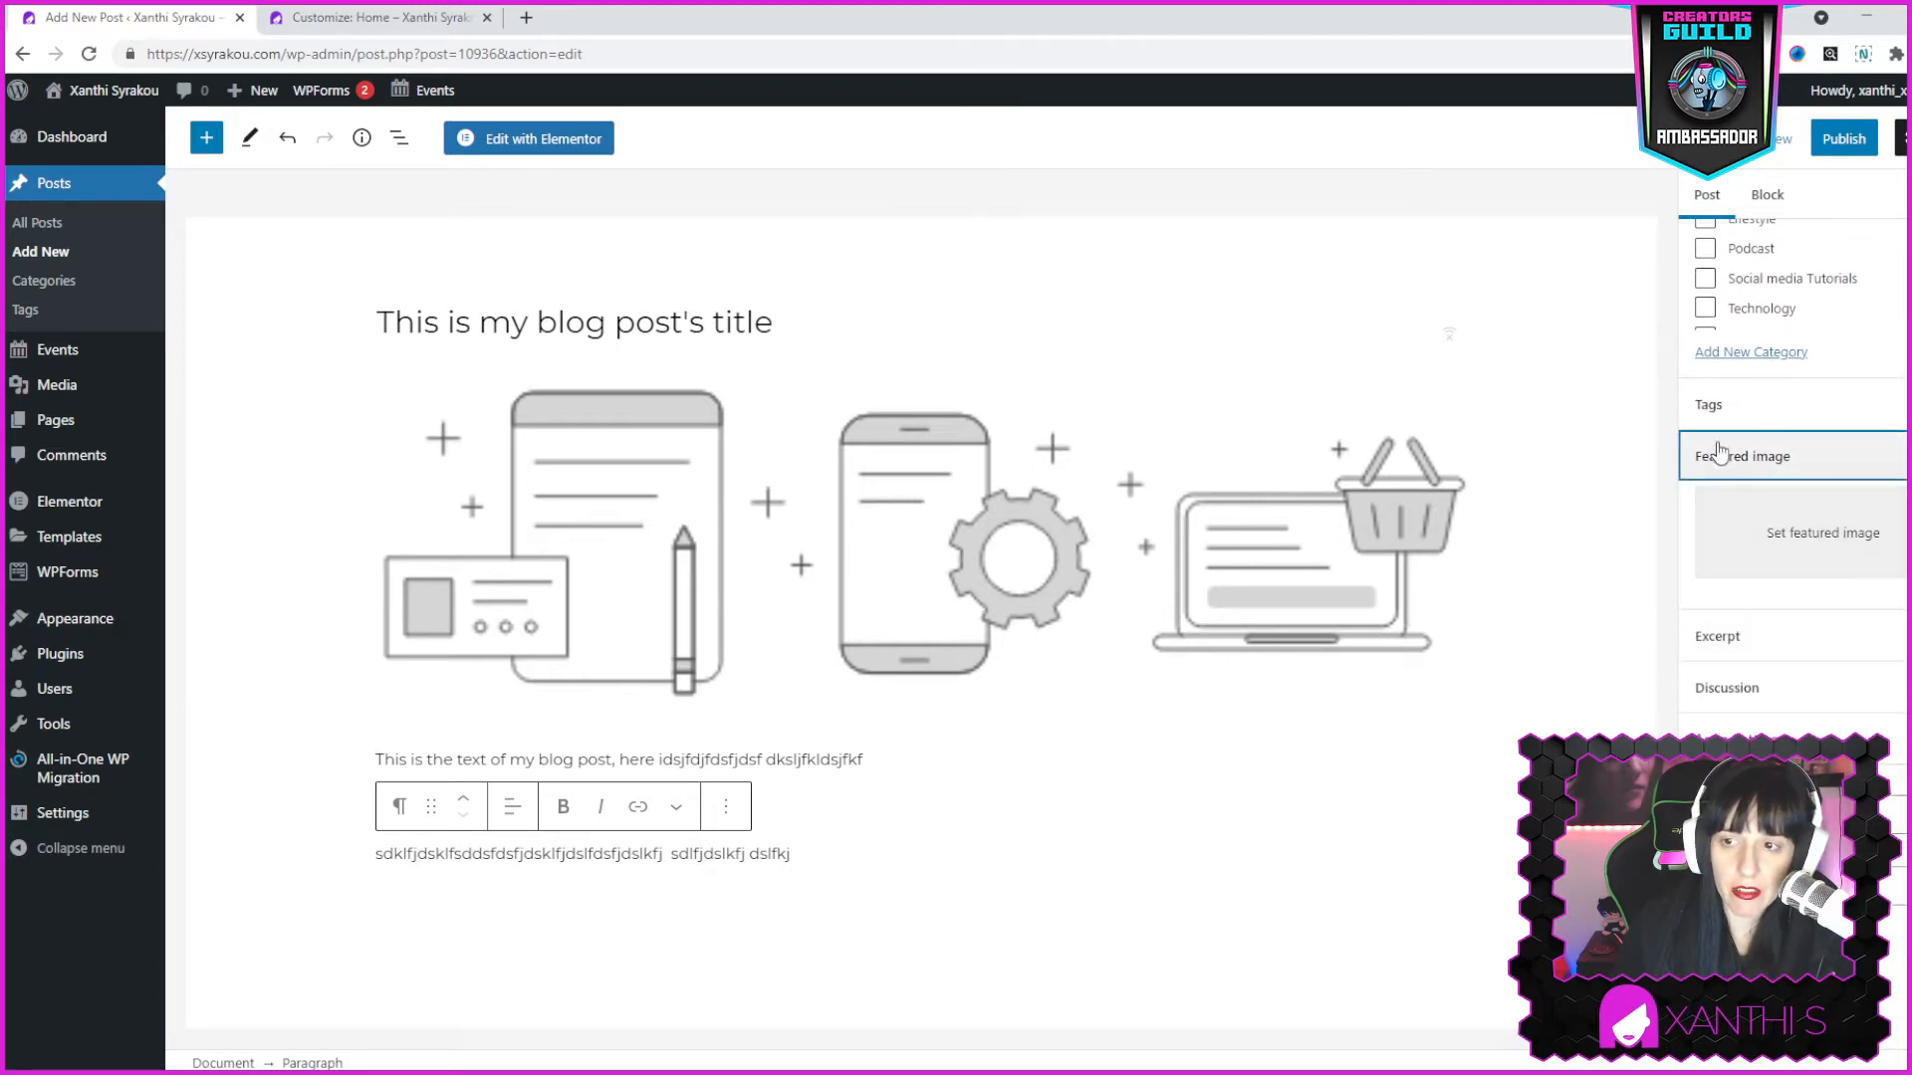
click(1837, 550)
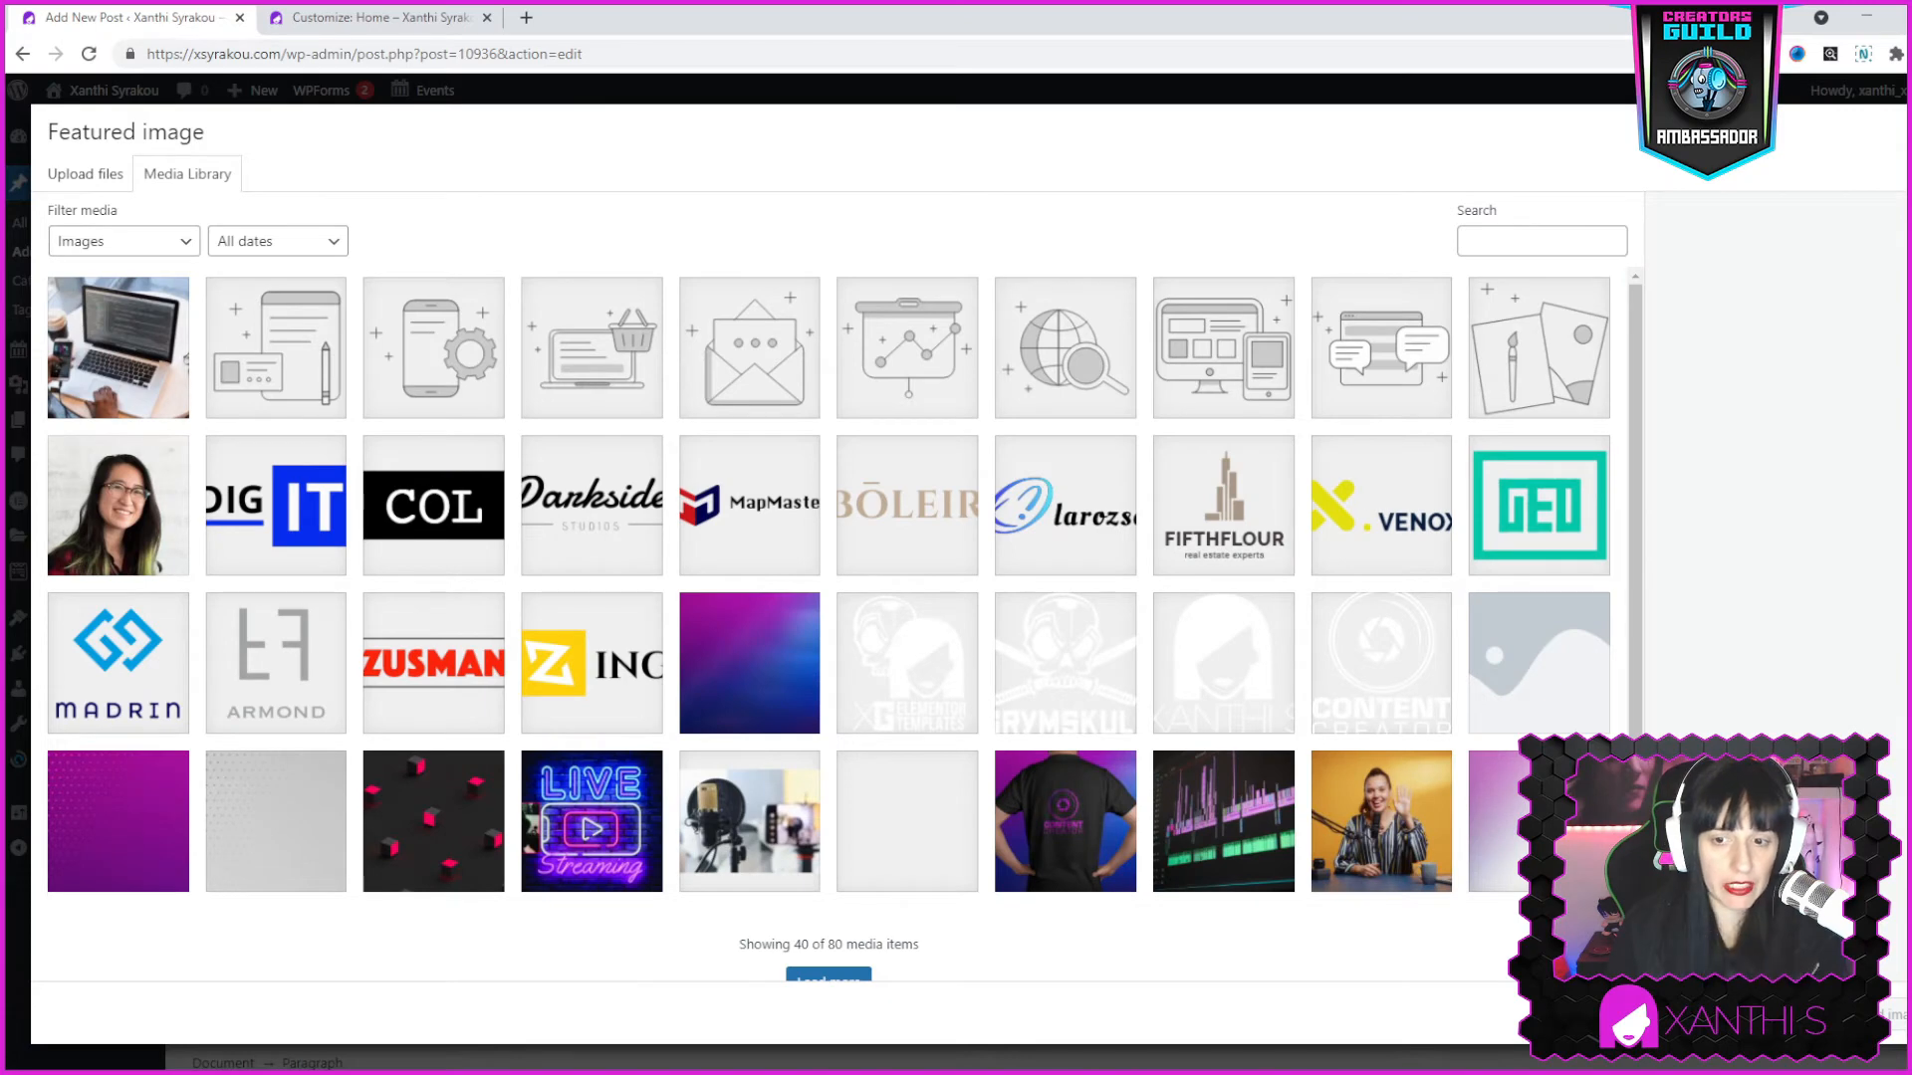
click(594, 848)
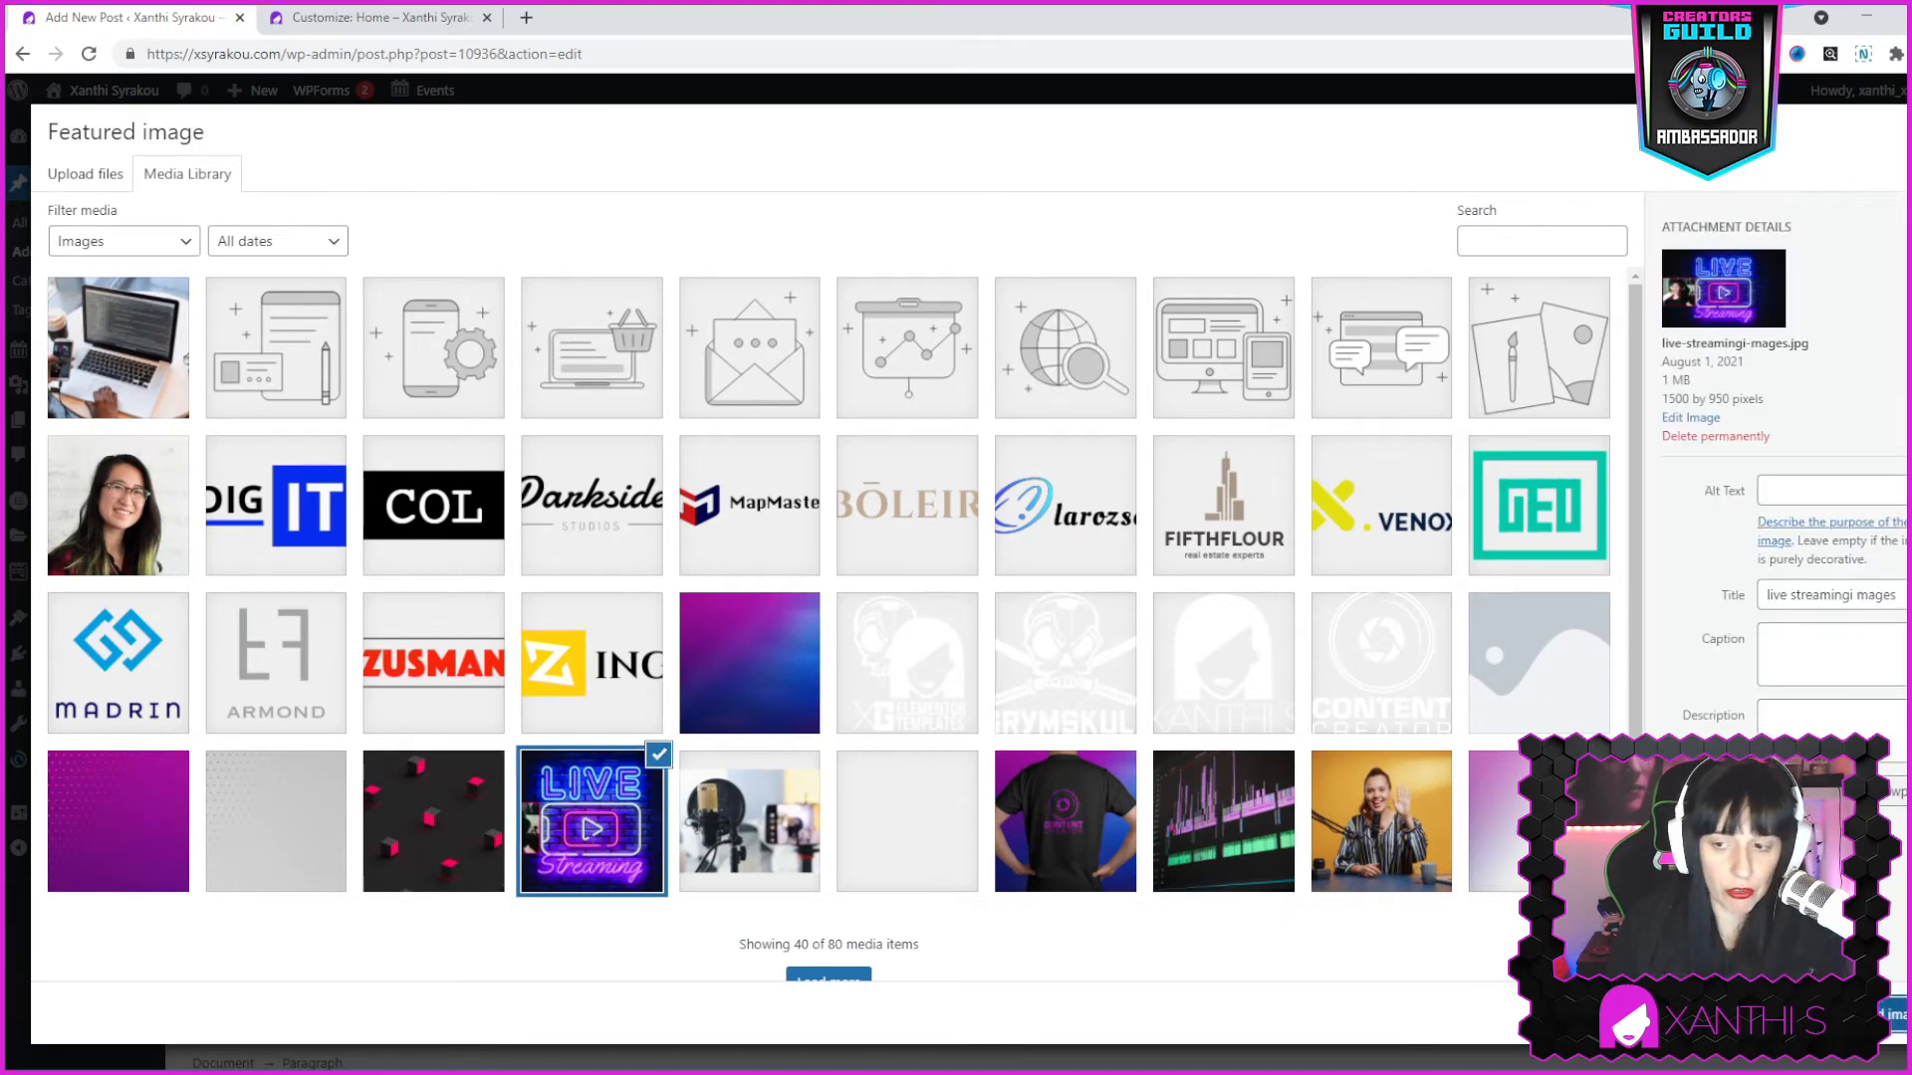
click(1887, 1014)
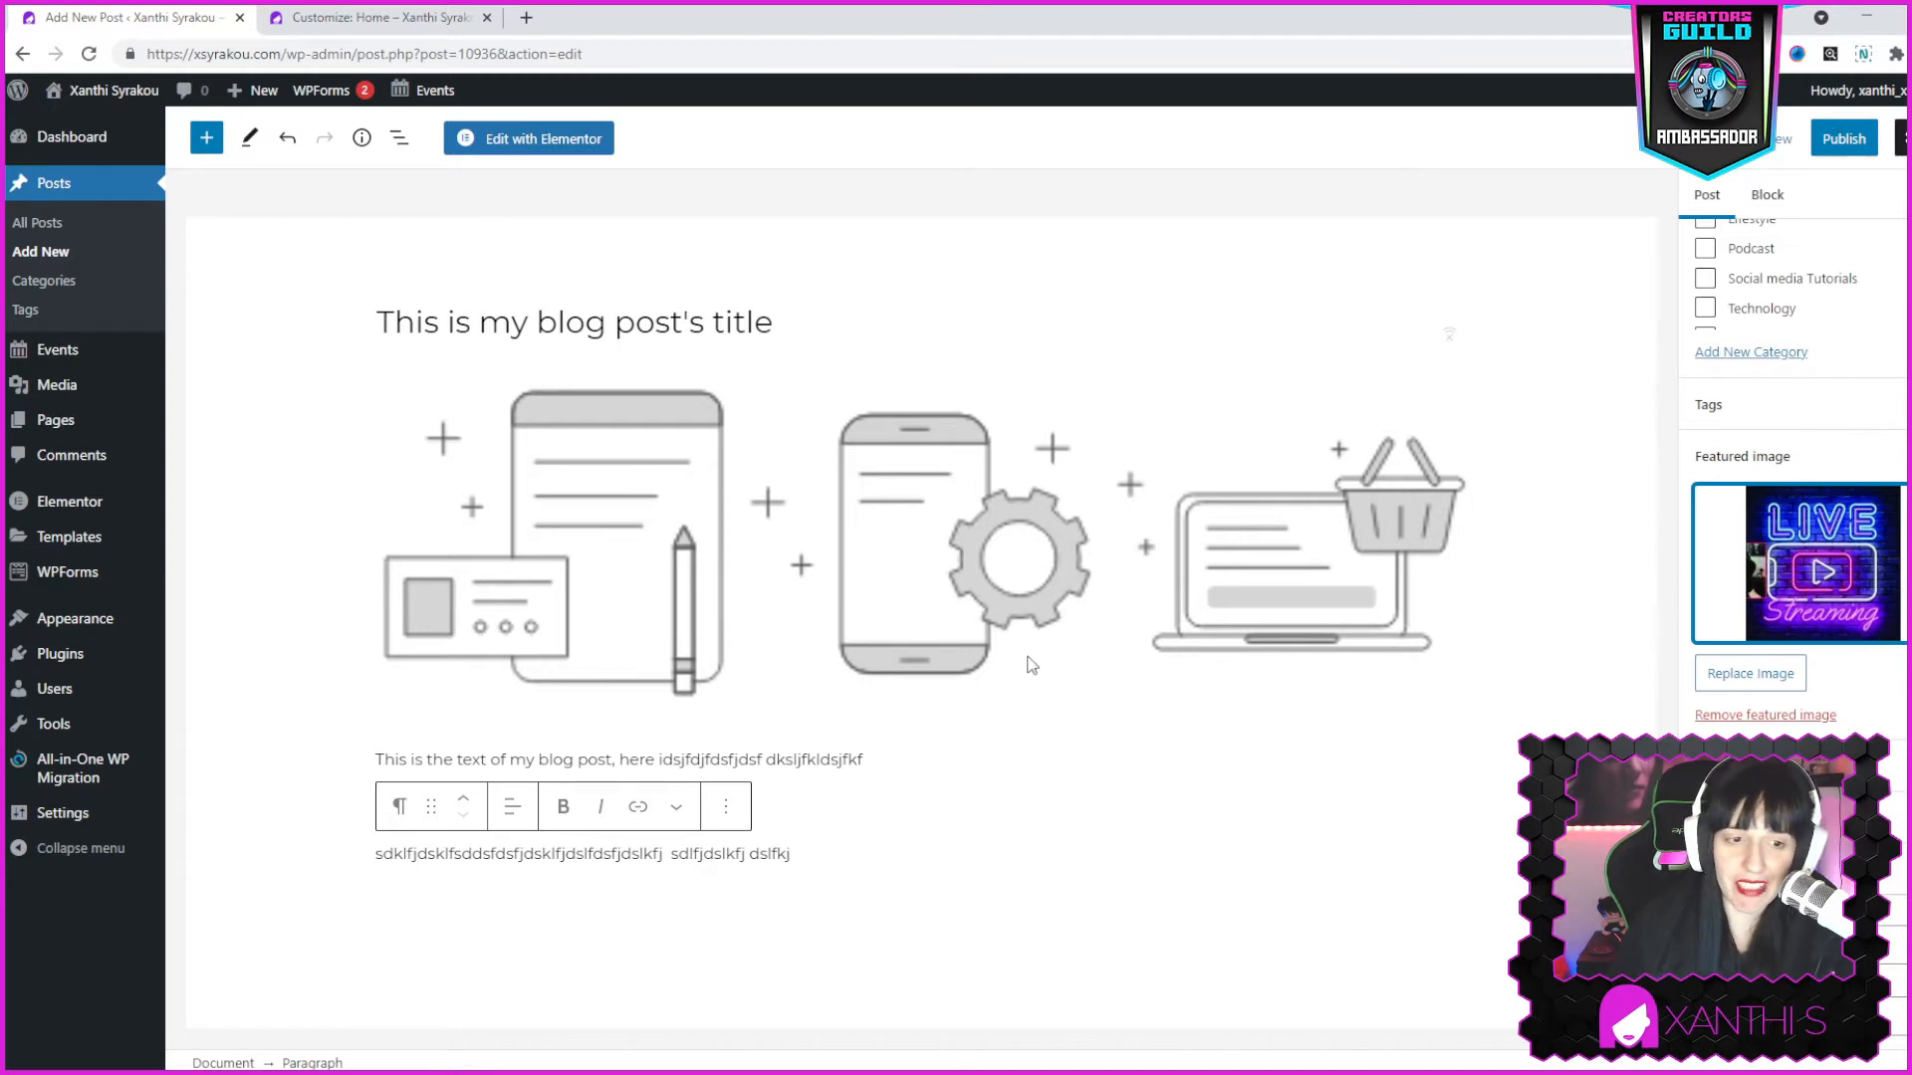
Remove the phone-with-gear and document-and-pencil images from the gallery, and delete the Gallery block.
click(862, 524)
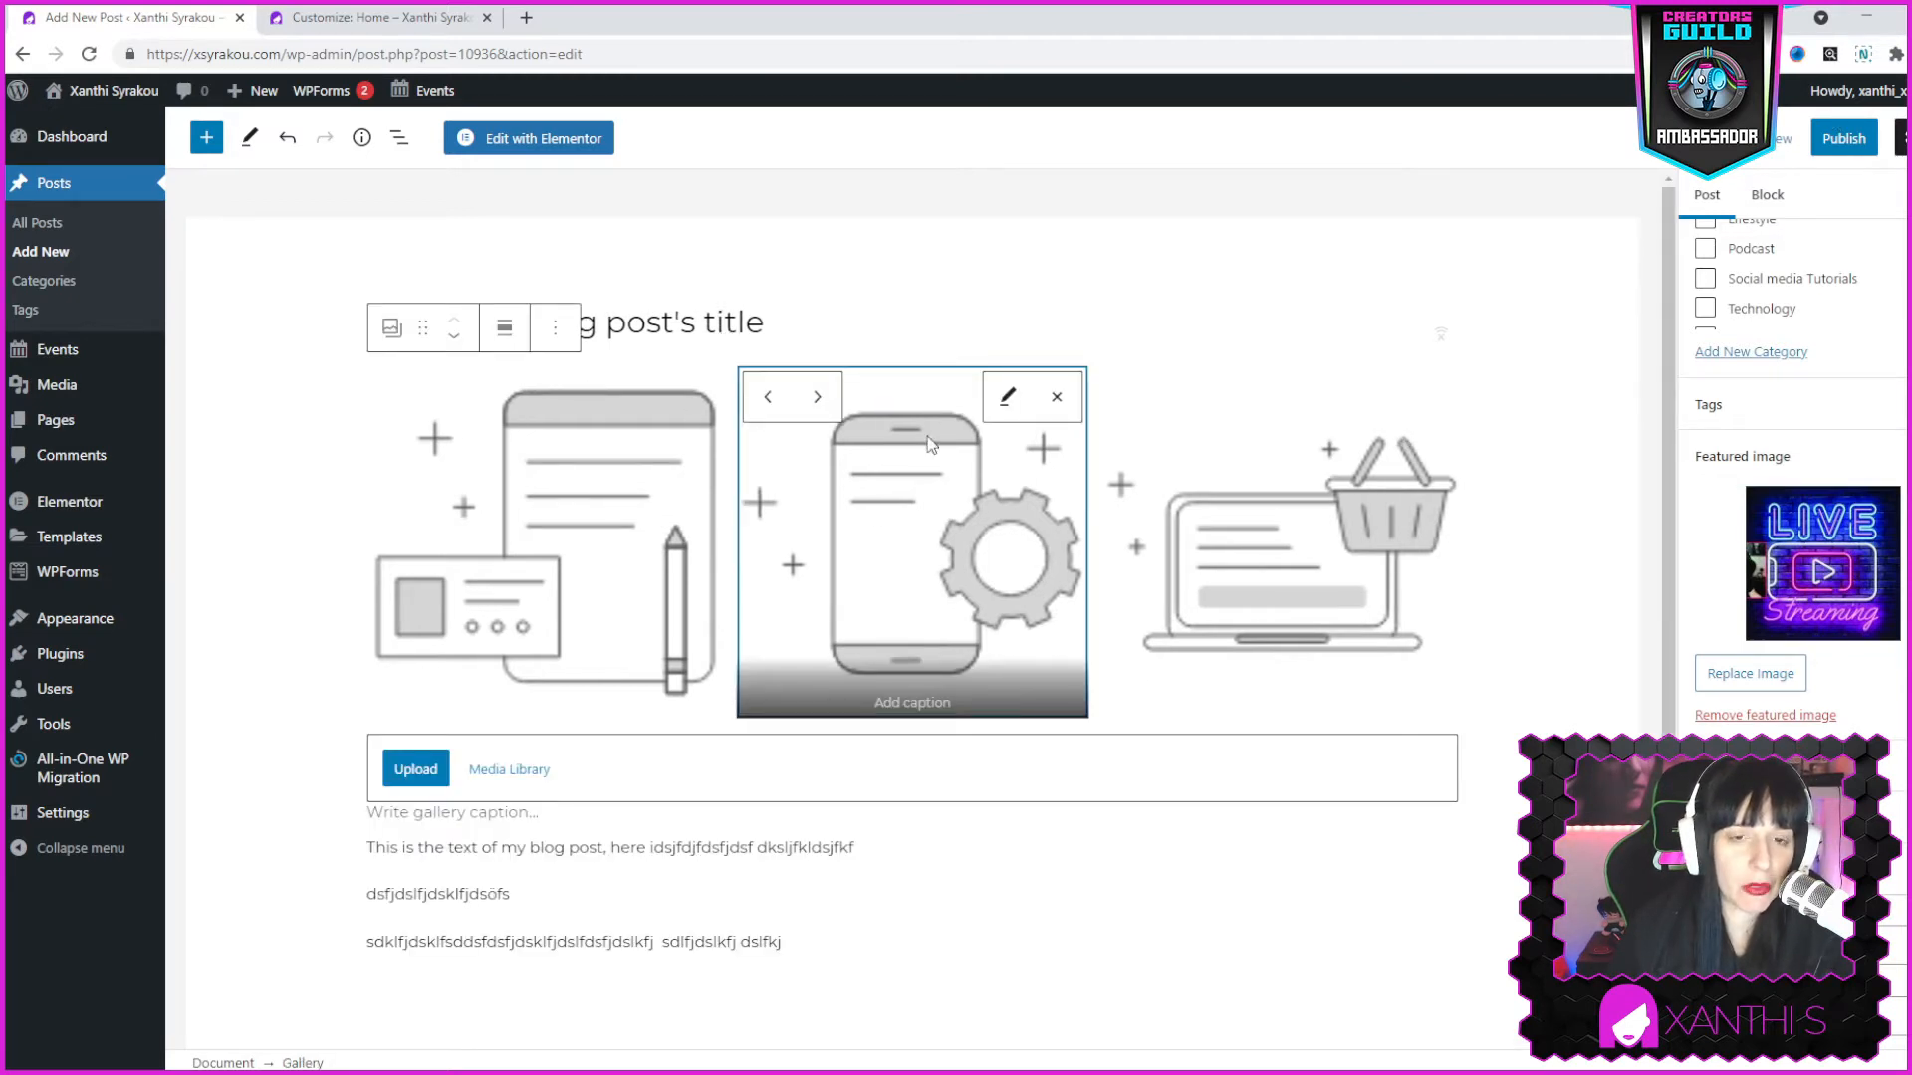
click(1059, 398)
click(881, 502)
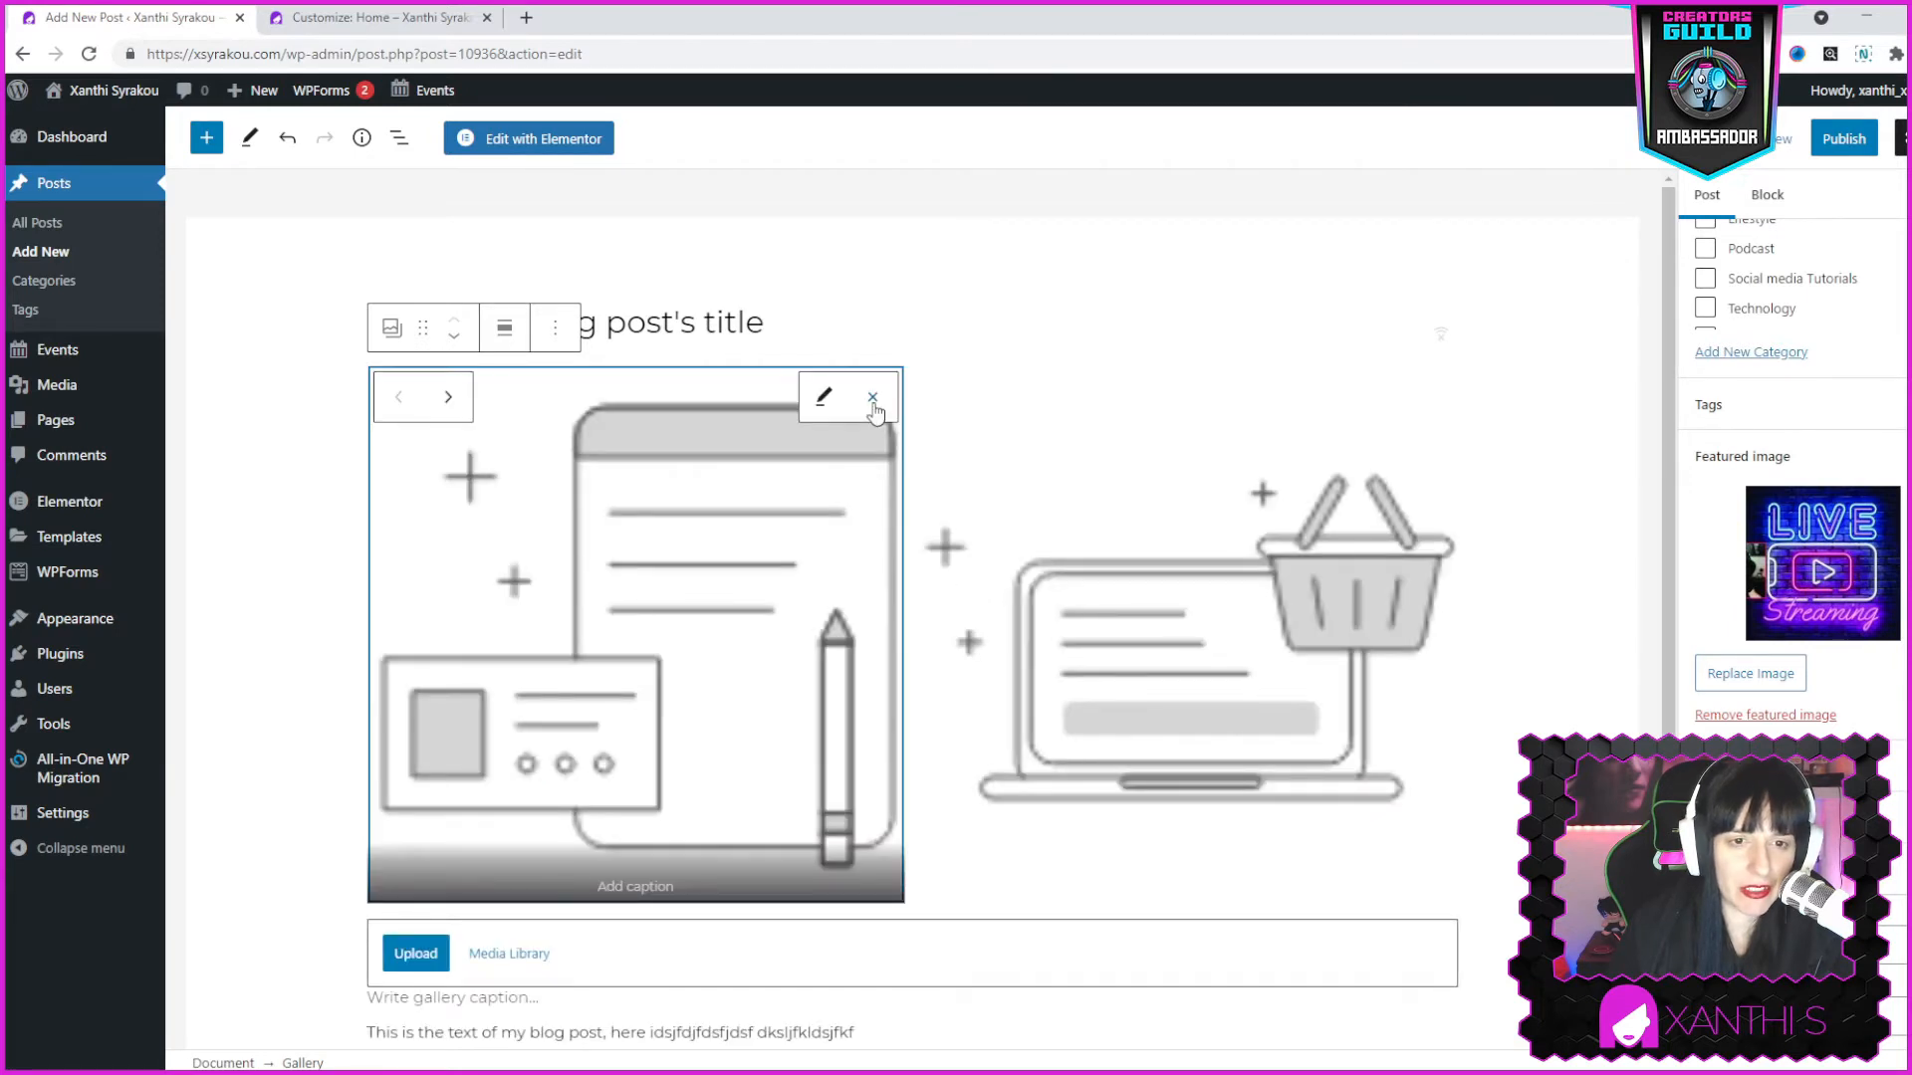
click(875, 393)
click(554, 328)
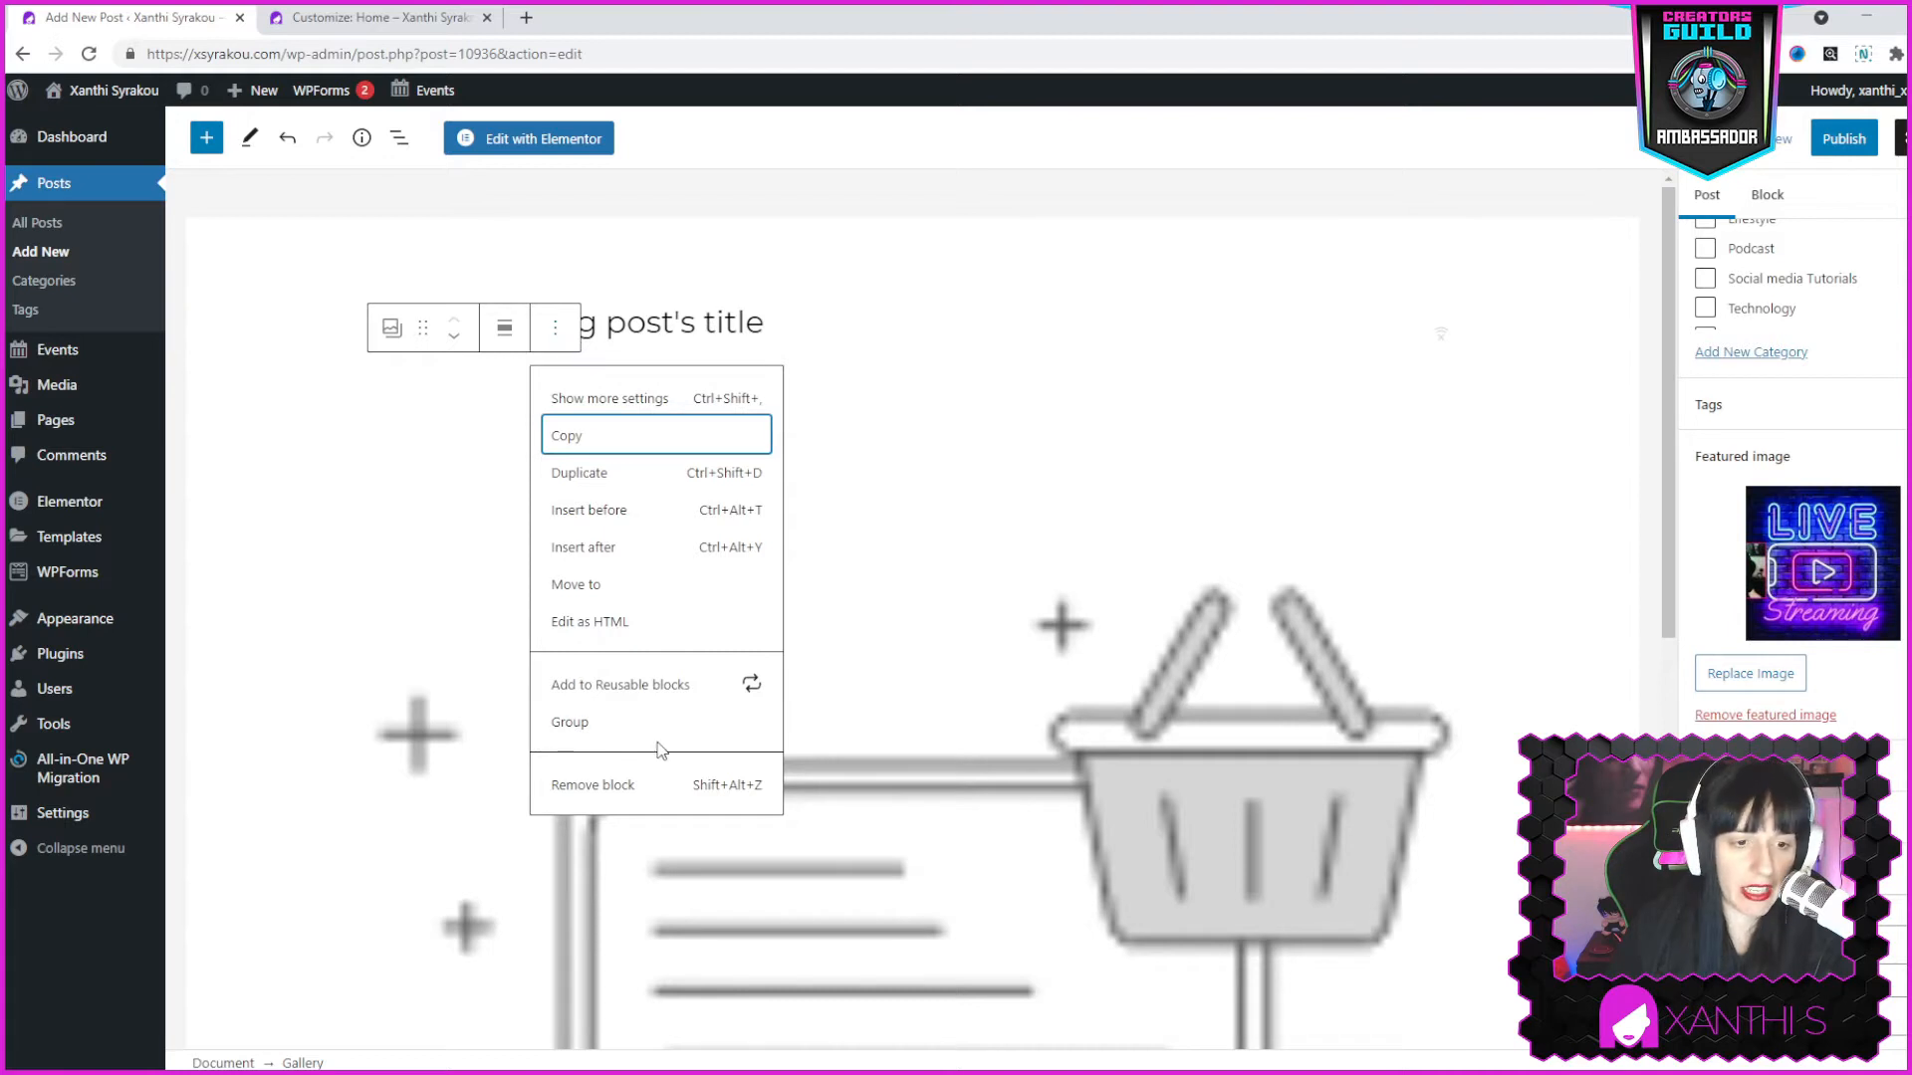
click(603, 786)
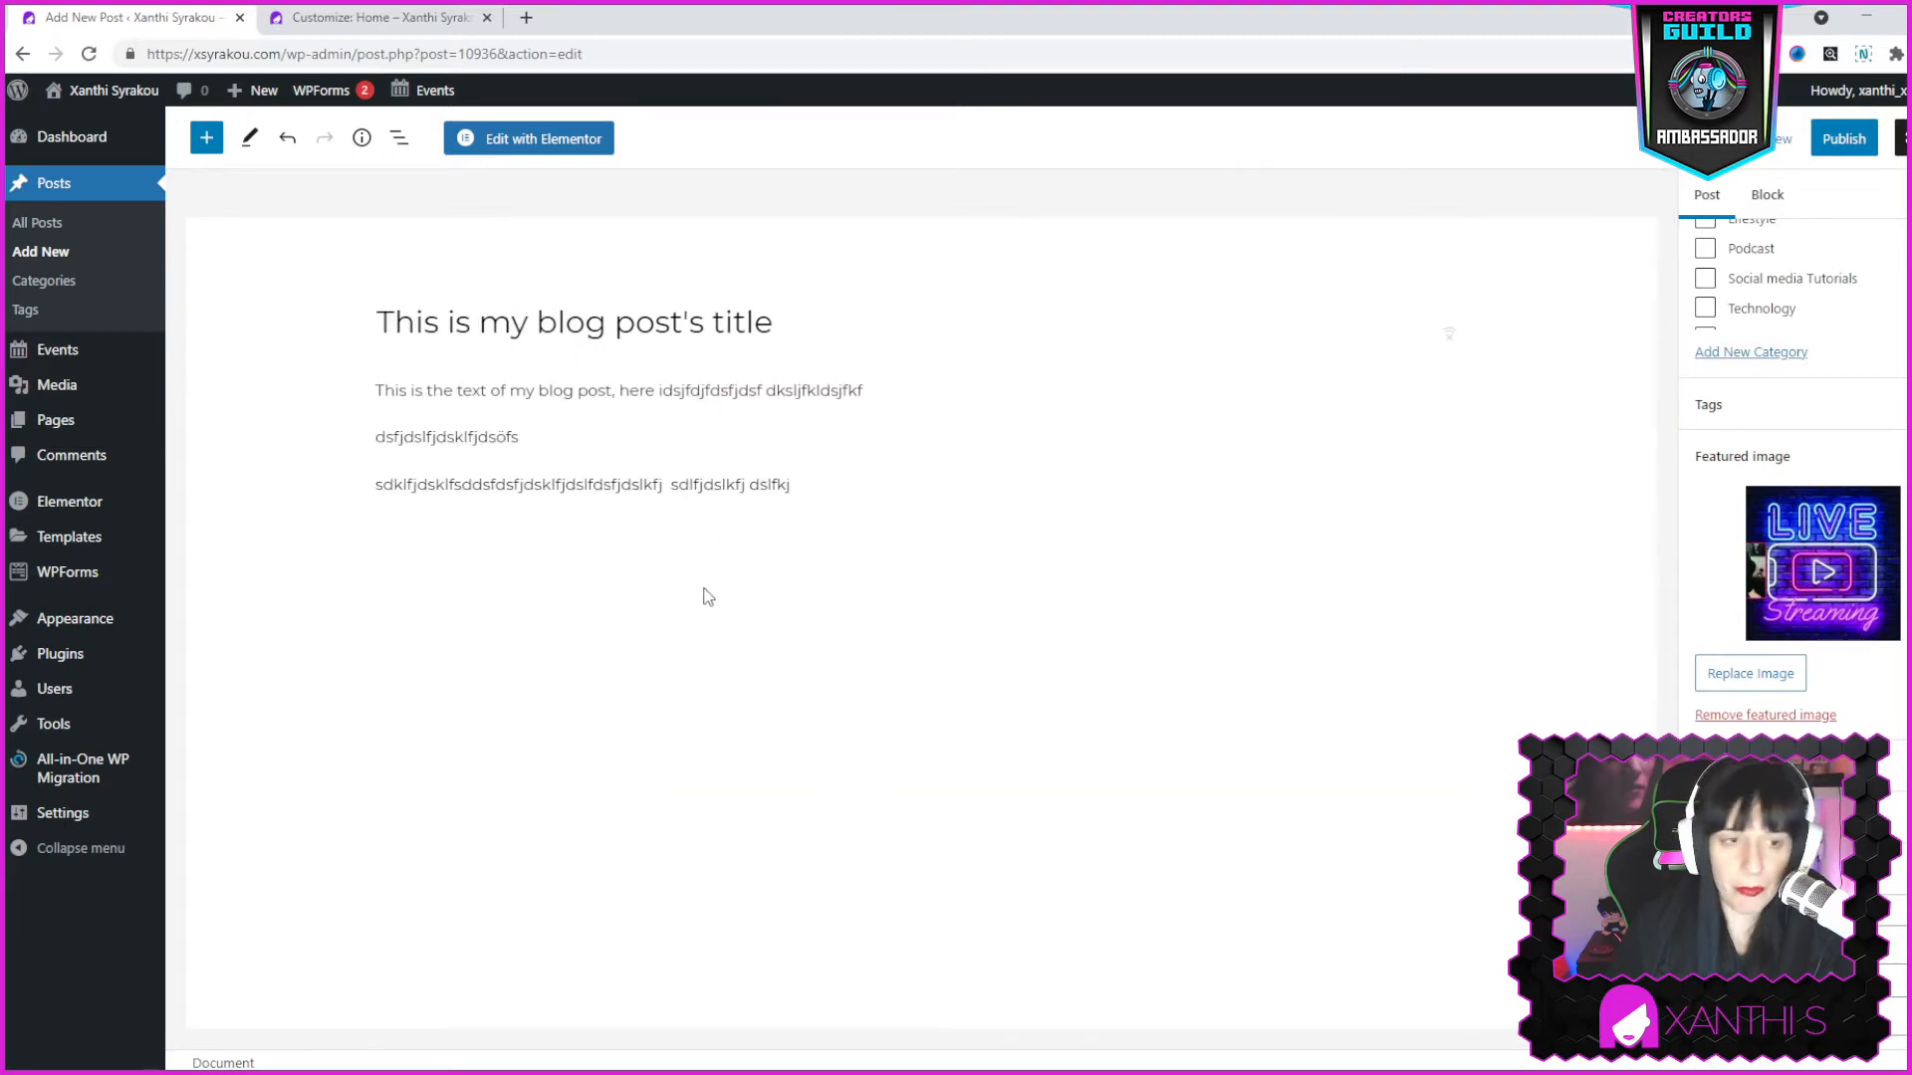
Add an Image block below the last paragraph with the portrait of the woman in glasses from the media library.
click(889, 492)
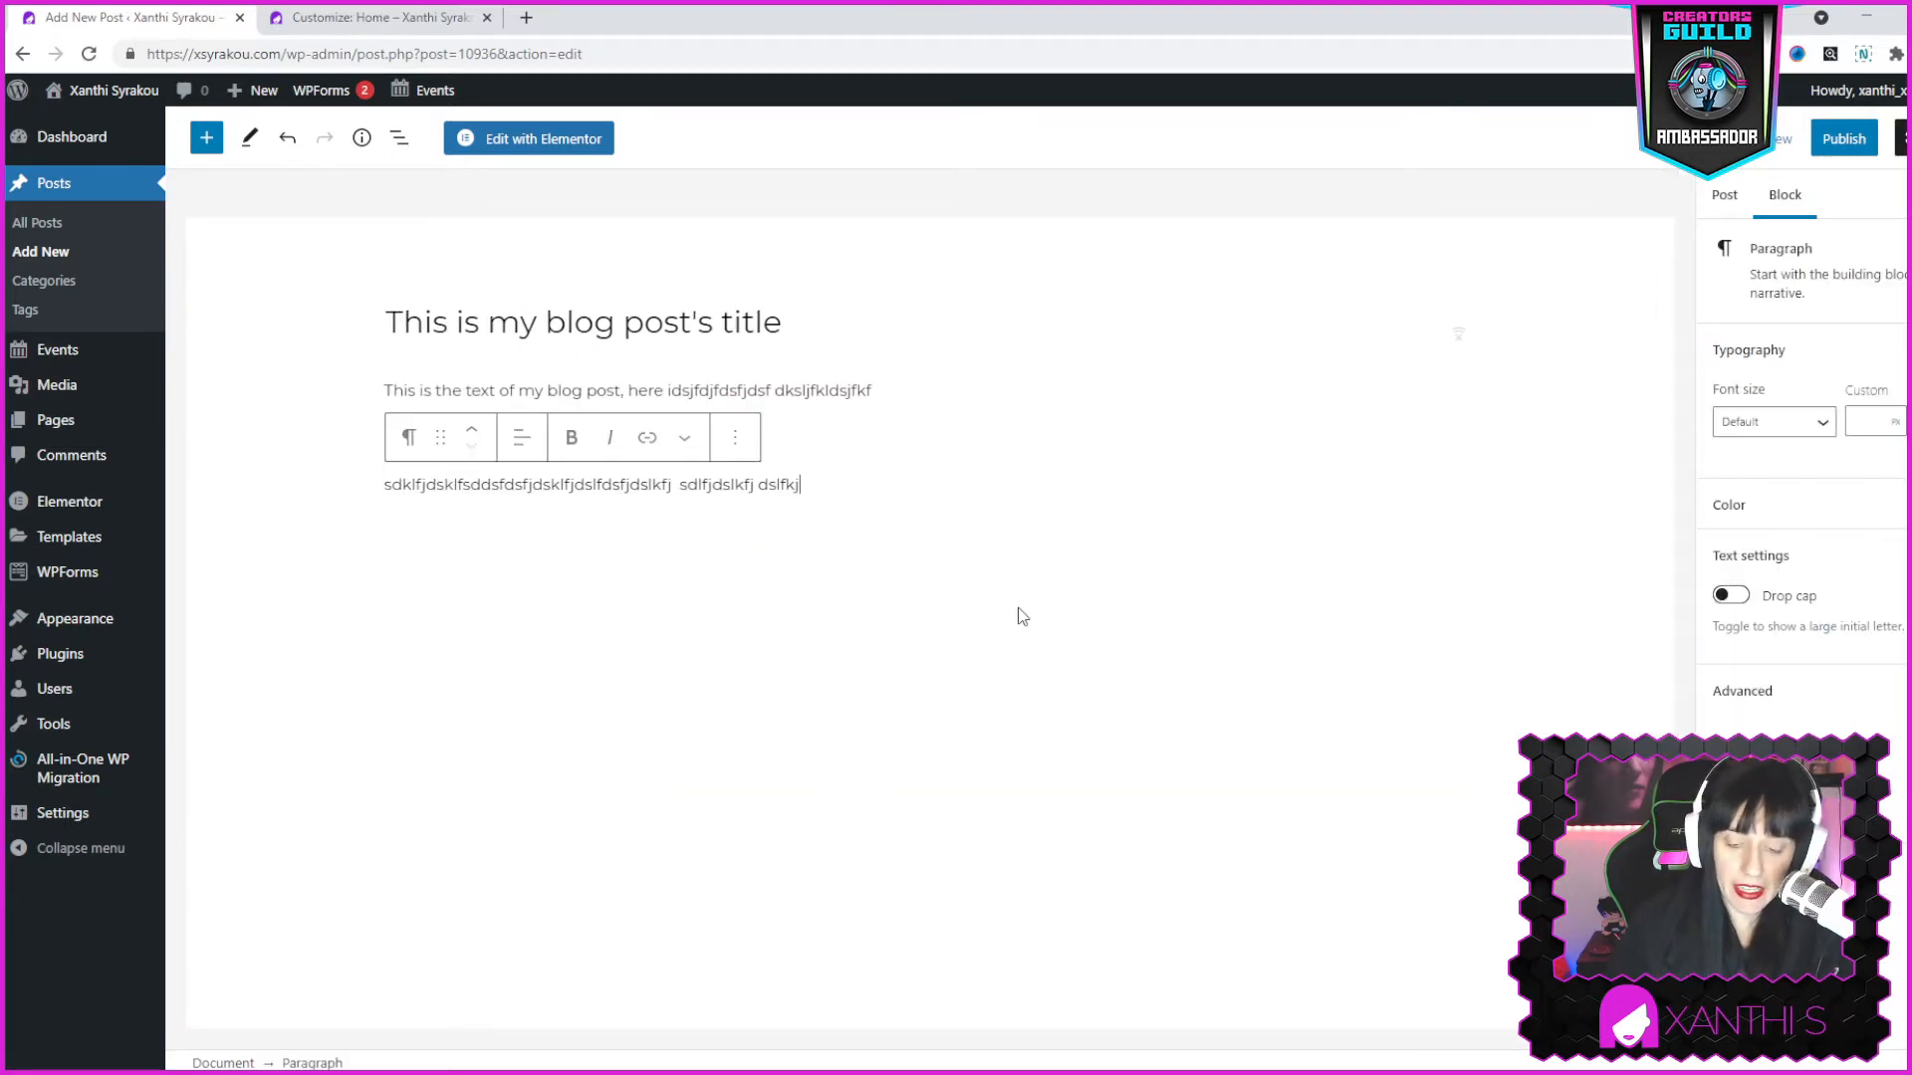
key(Return)
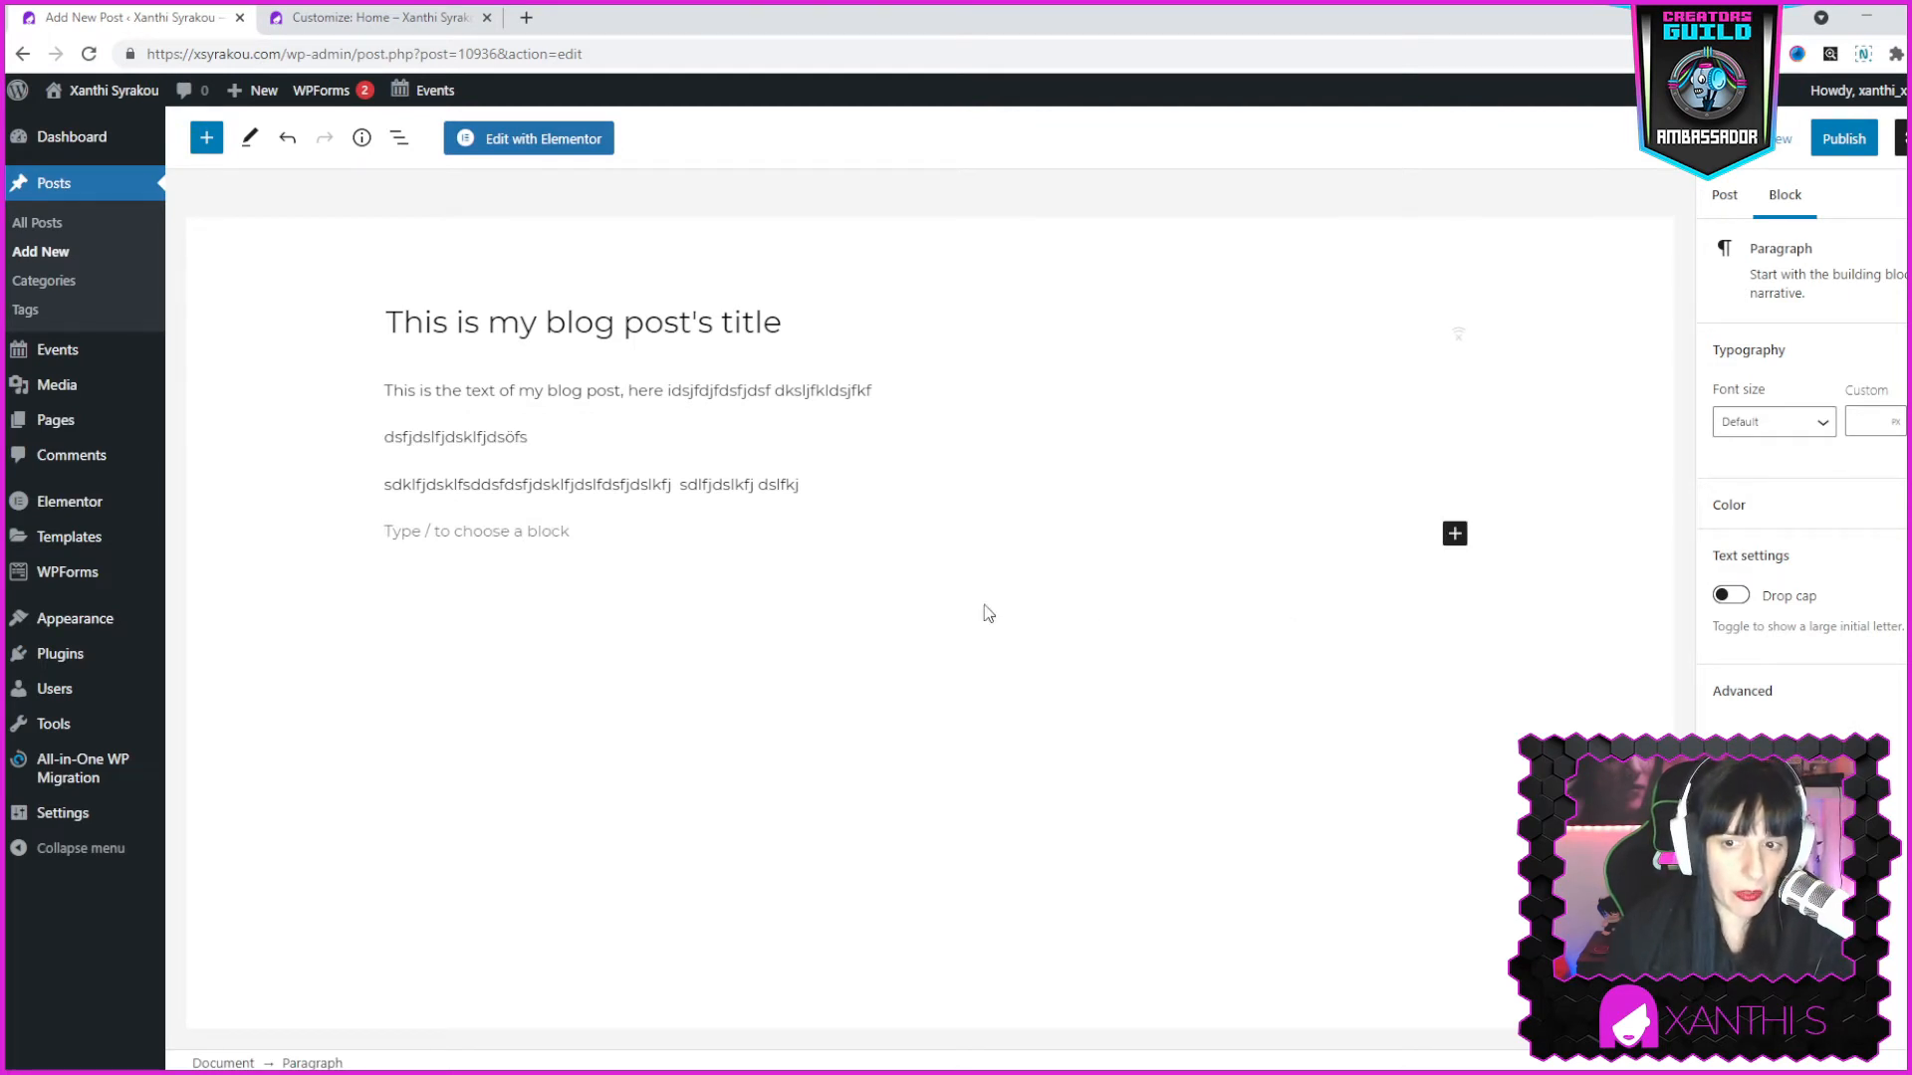
click(1455, 535)
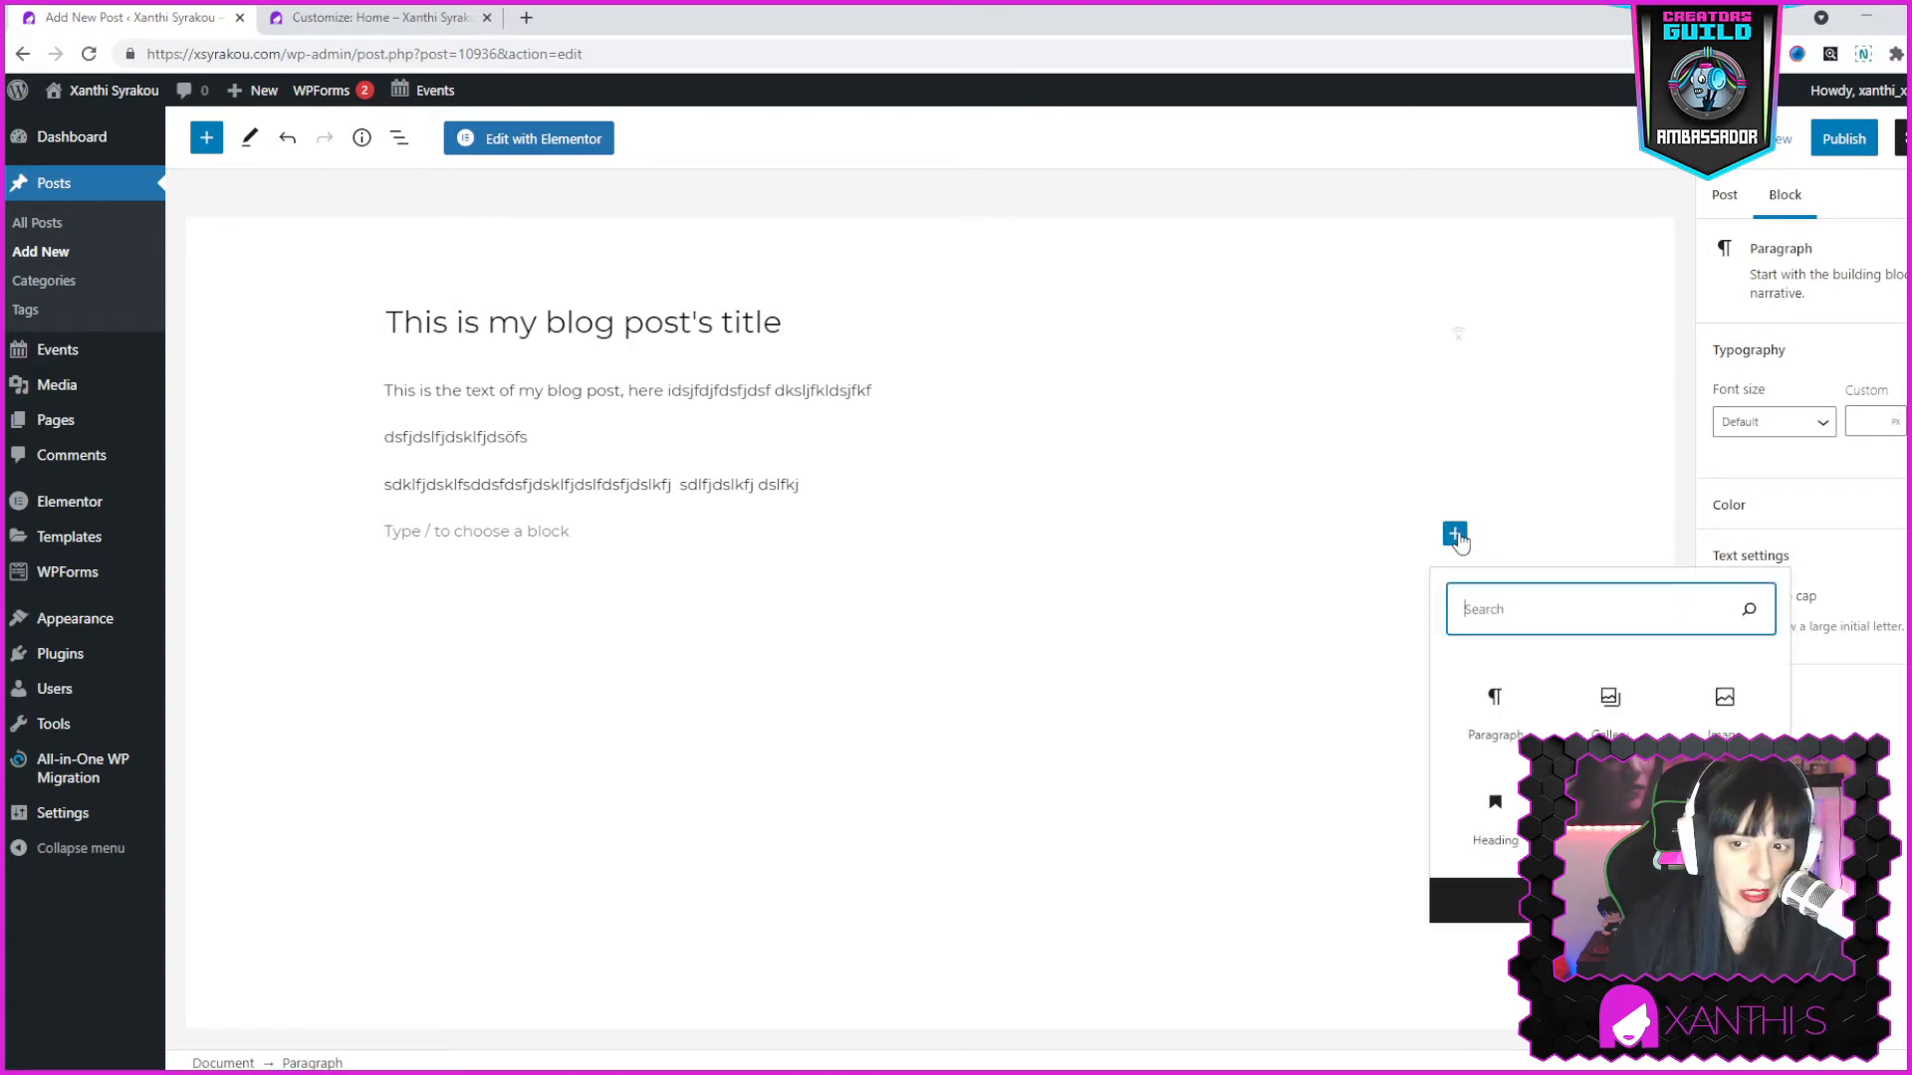
click(1742, 716)
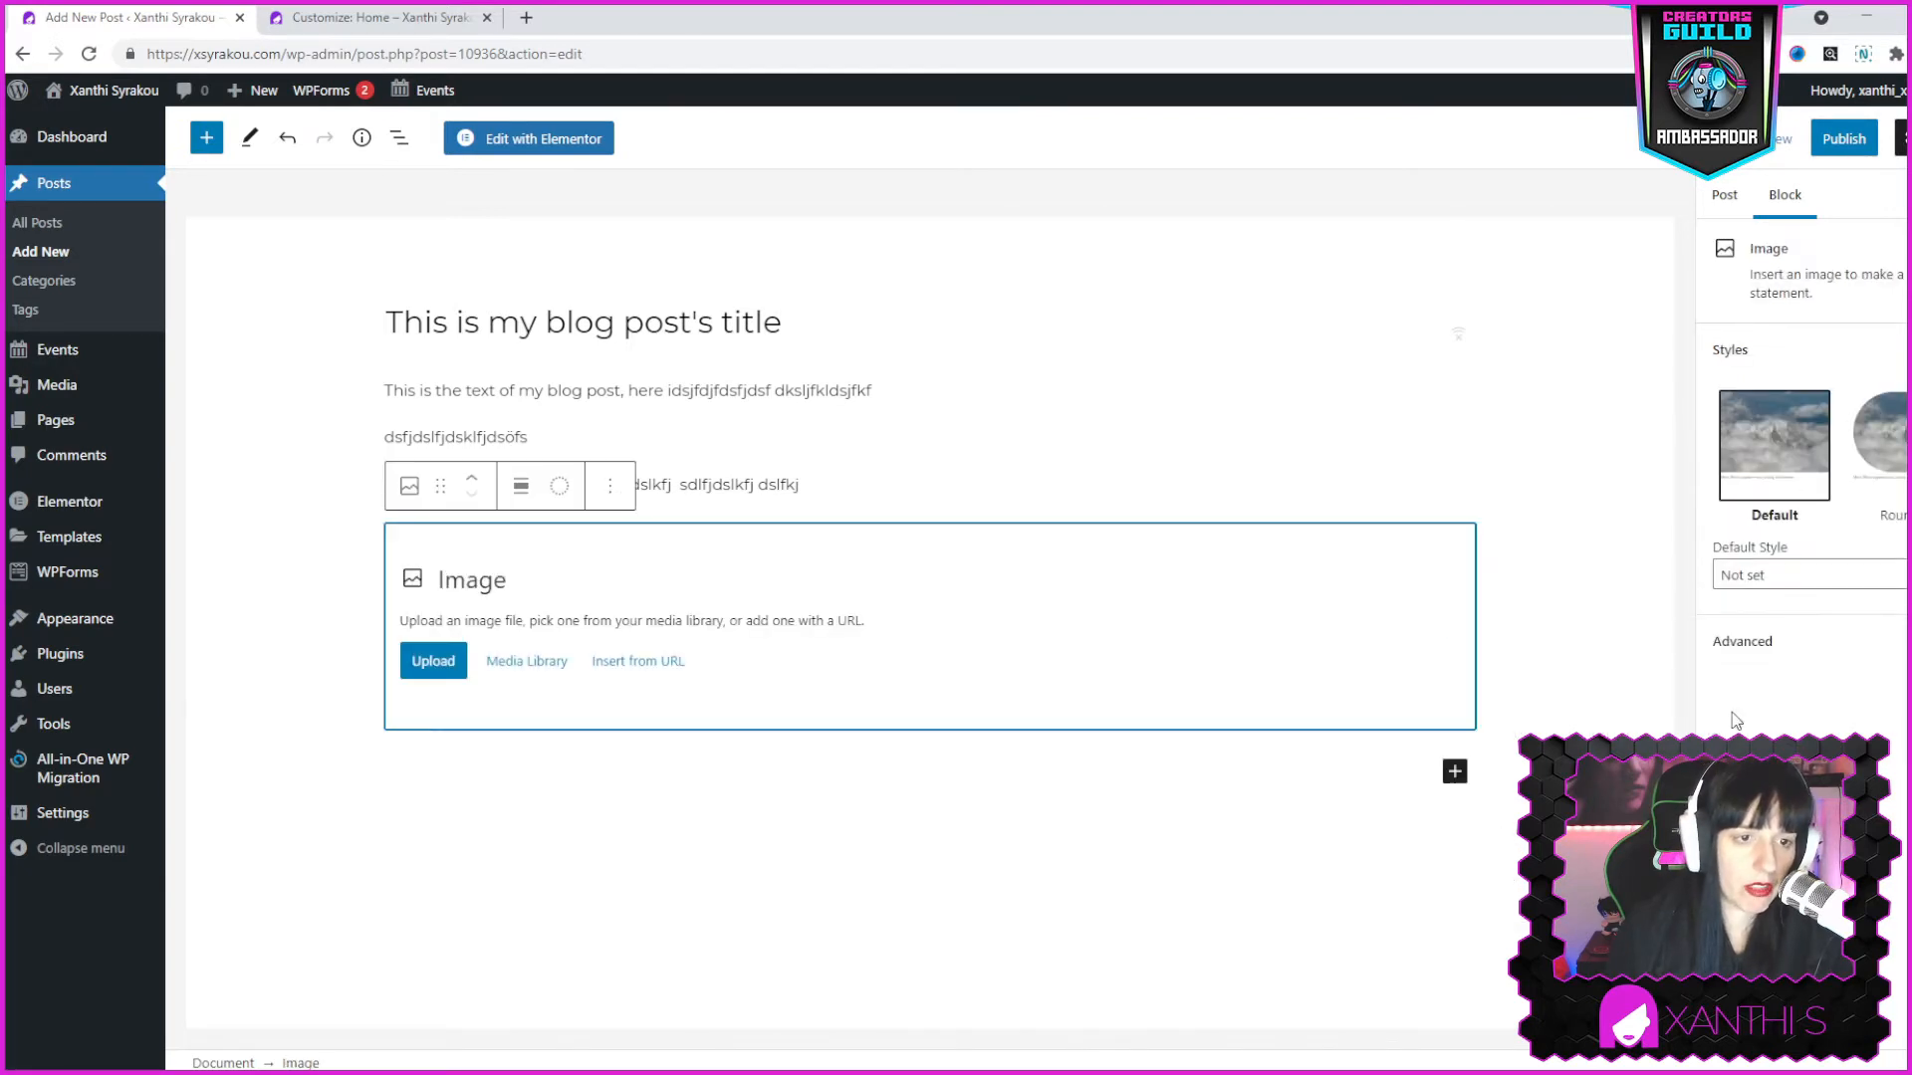
click(528, 662)
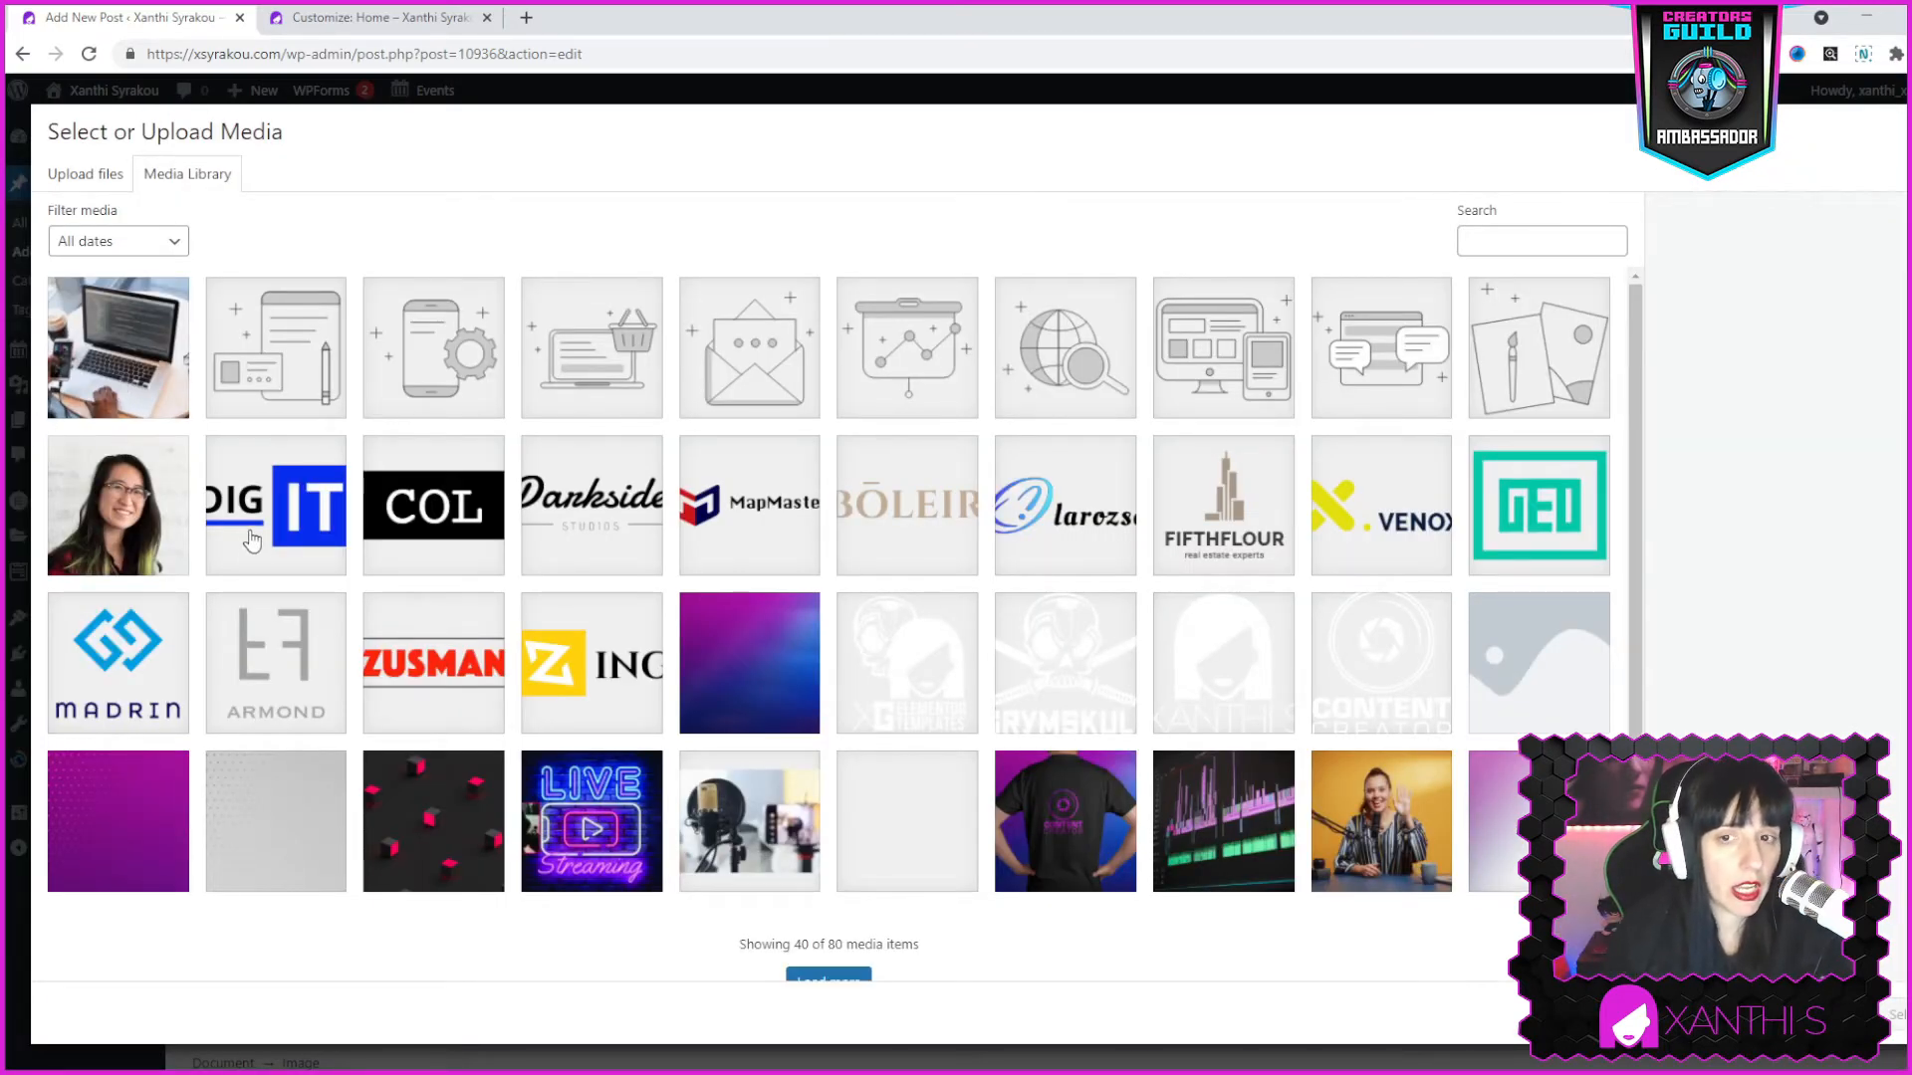
click(112, 488)
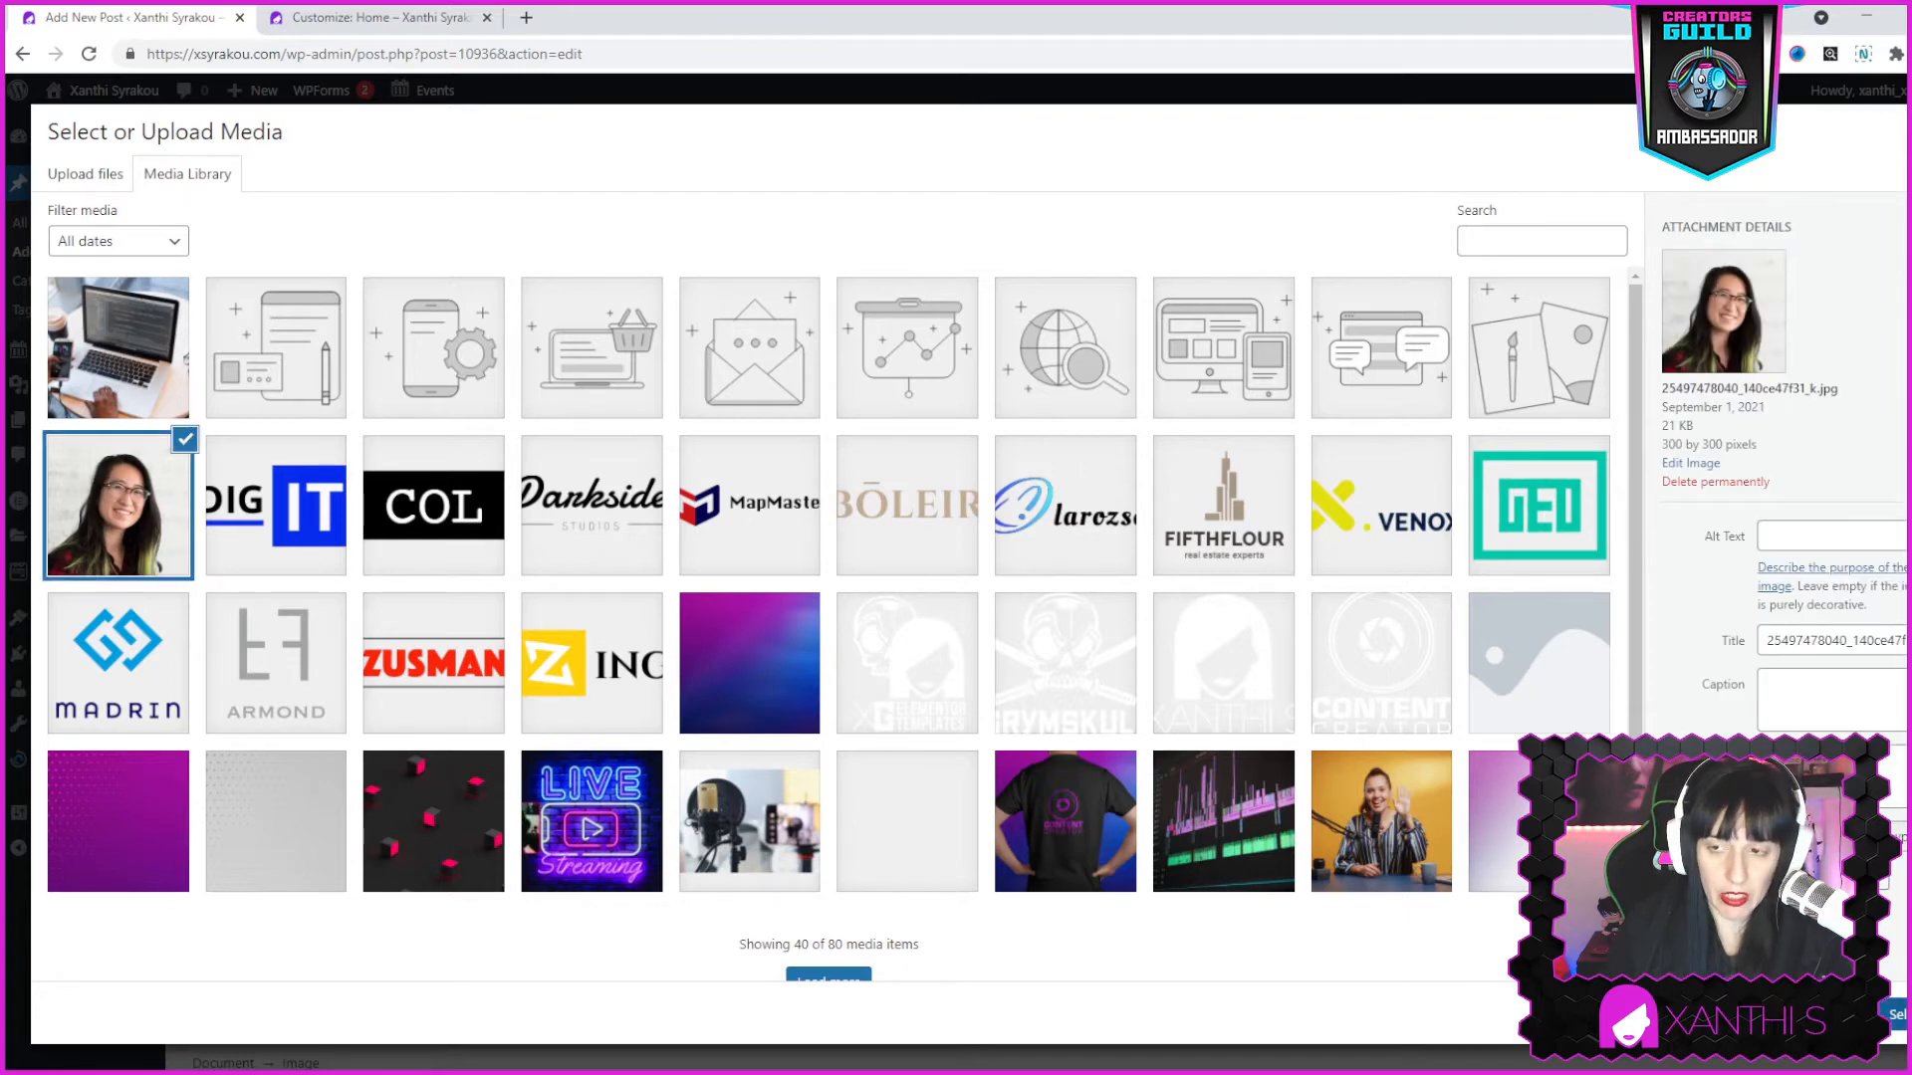
click(1897, 1014)
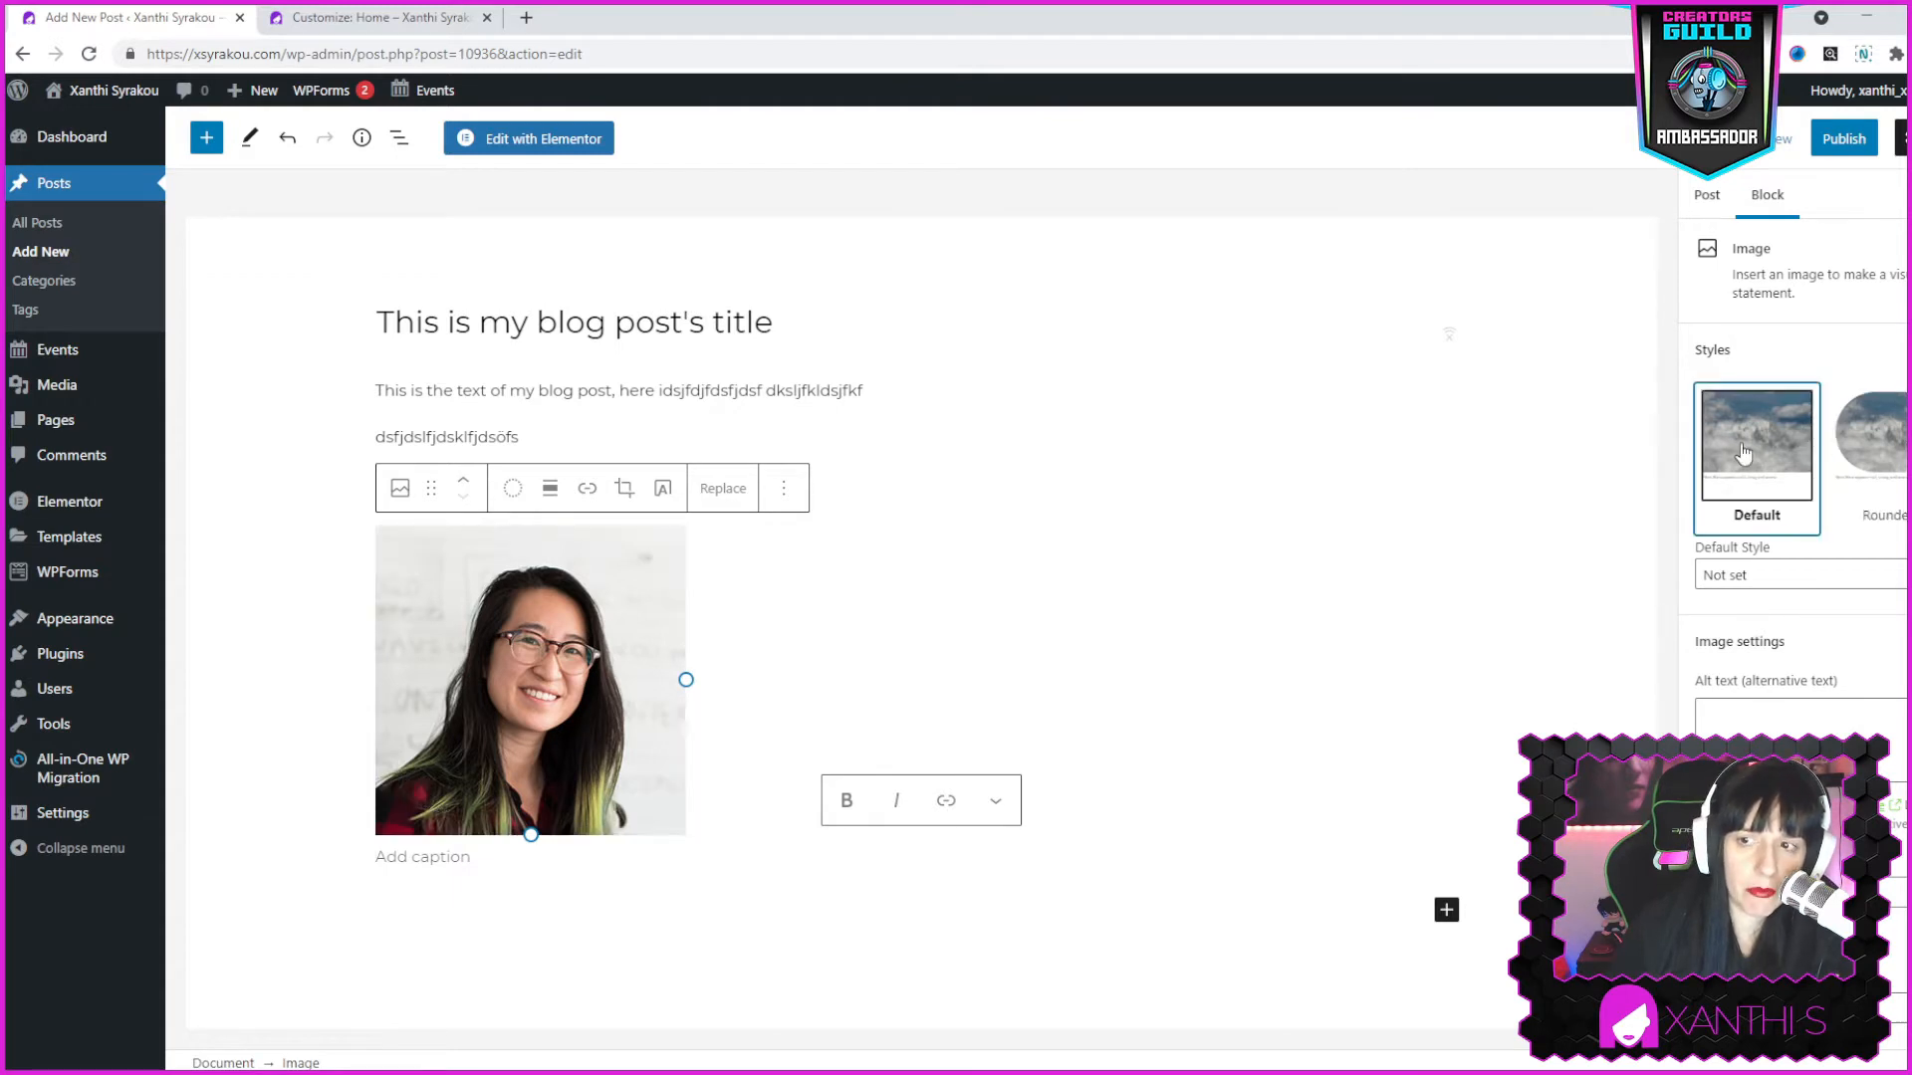
Apply the Rounded style to the portrait image.
click(1876, 445)
scroll(1876, 453, down, 1)
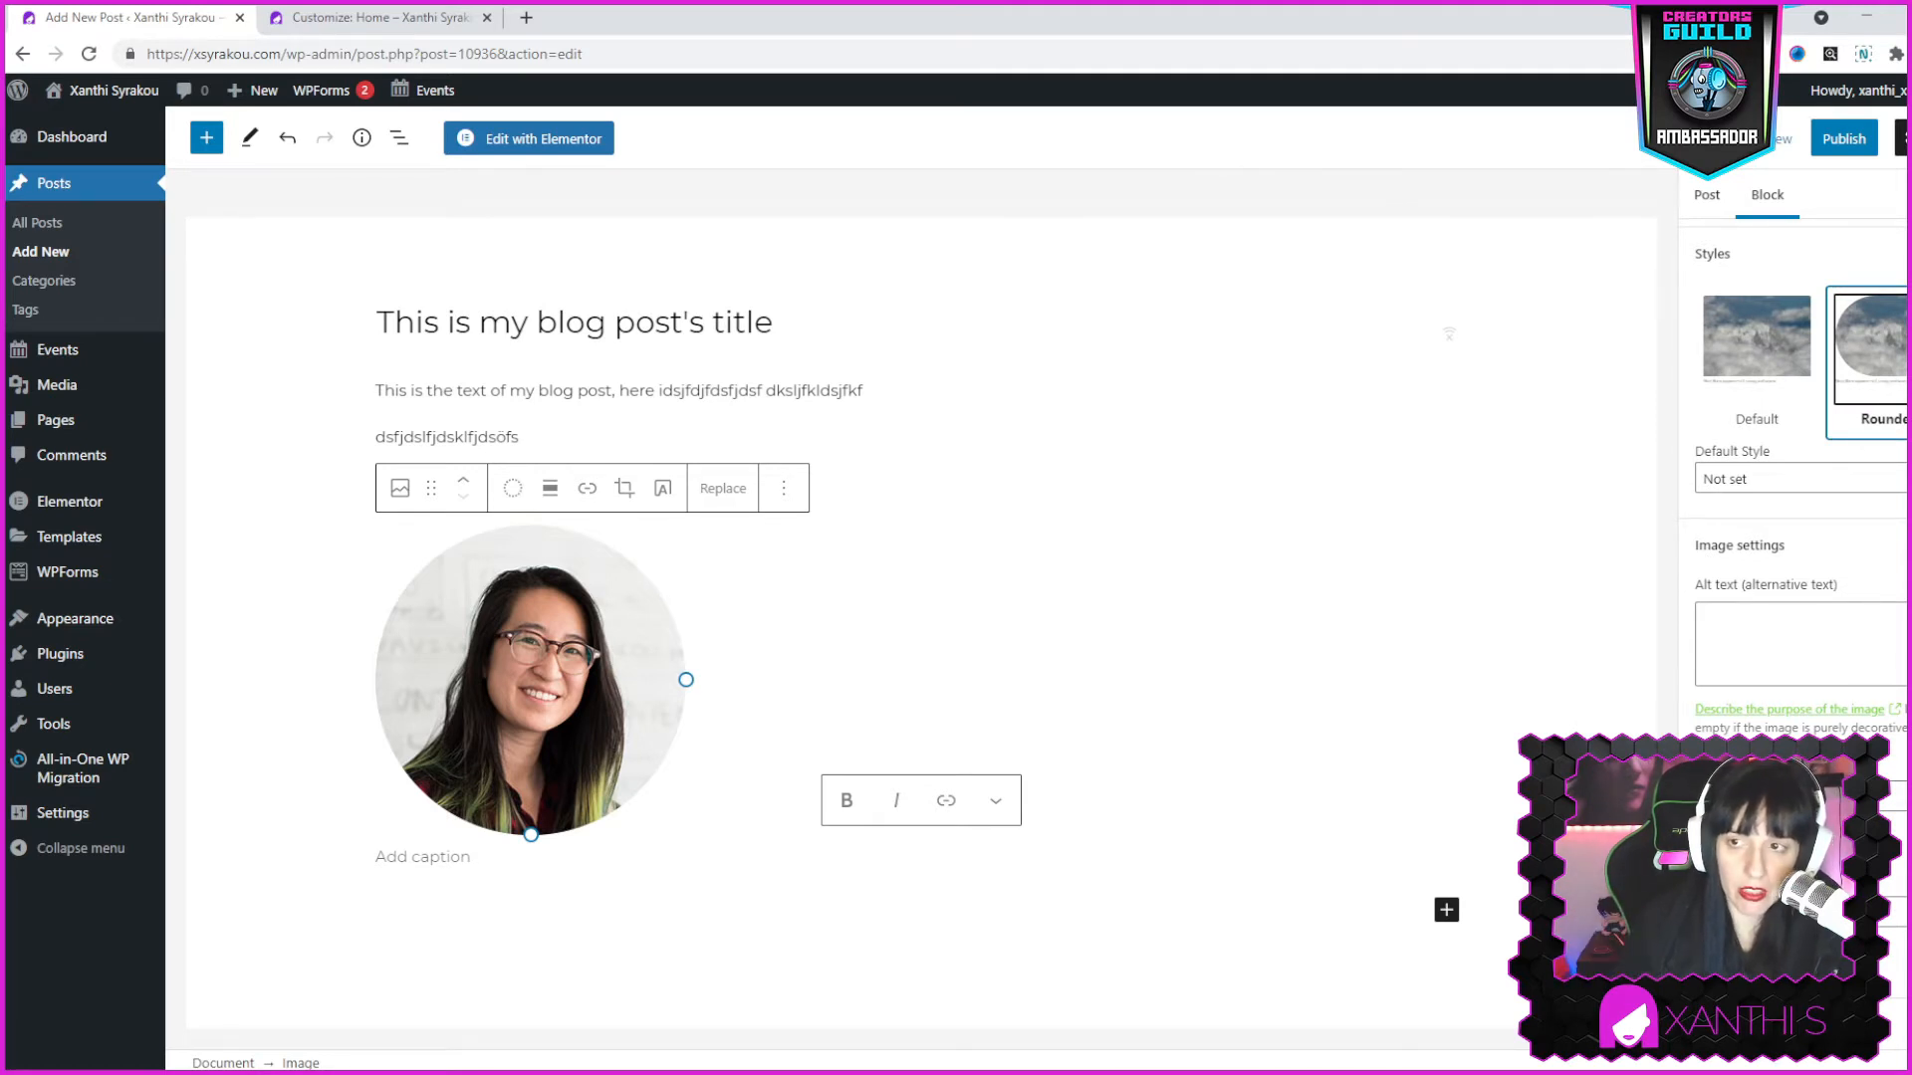
scroll(1753, 396, up, 1)
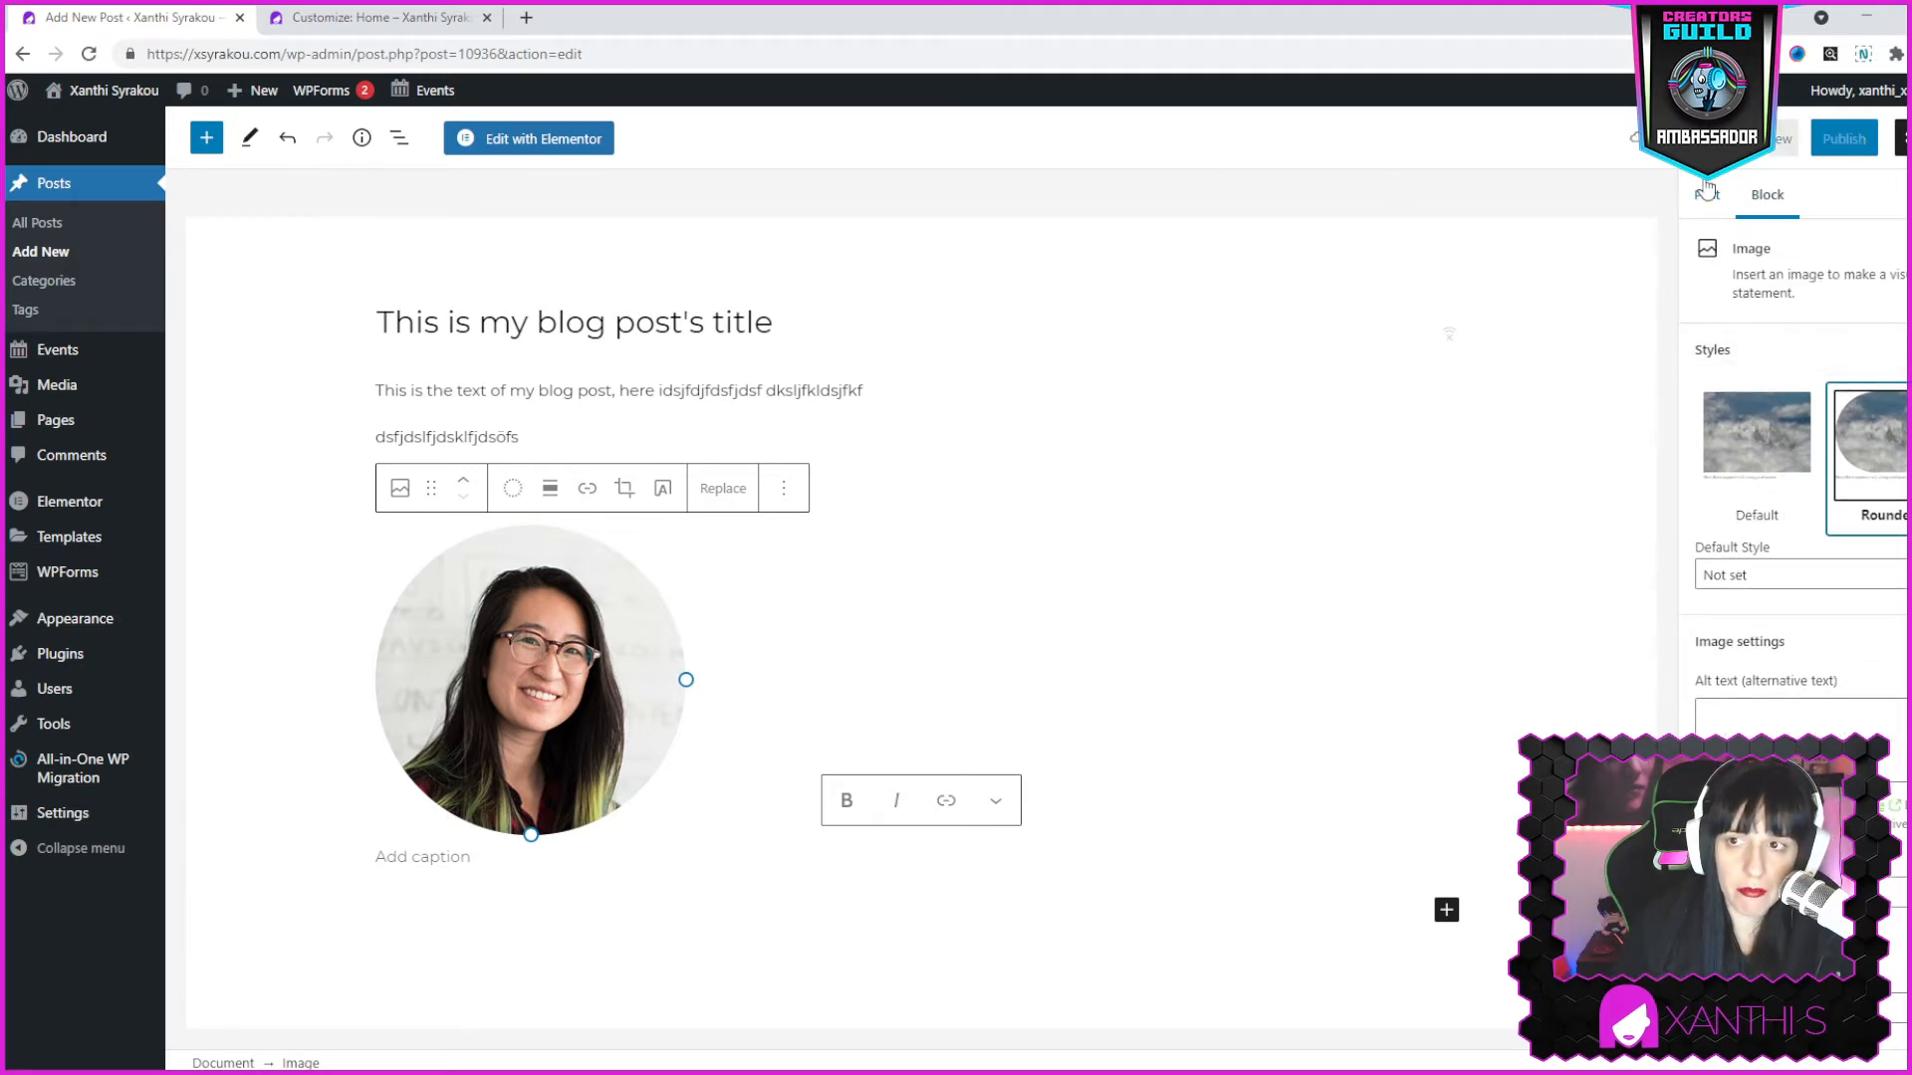
Publish the post with public visibility and immediate publishing, and open the published page.
click(1838, 144)
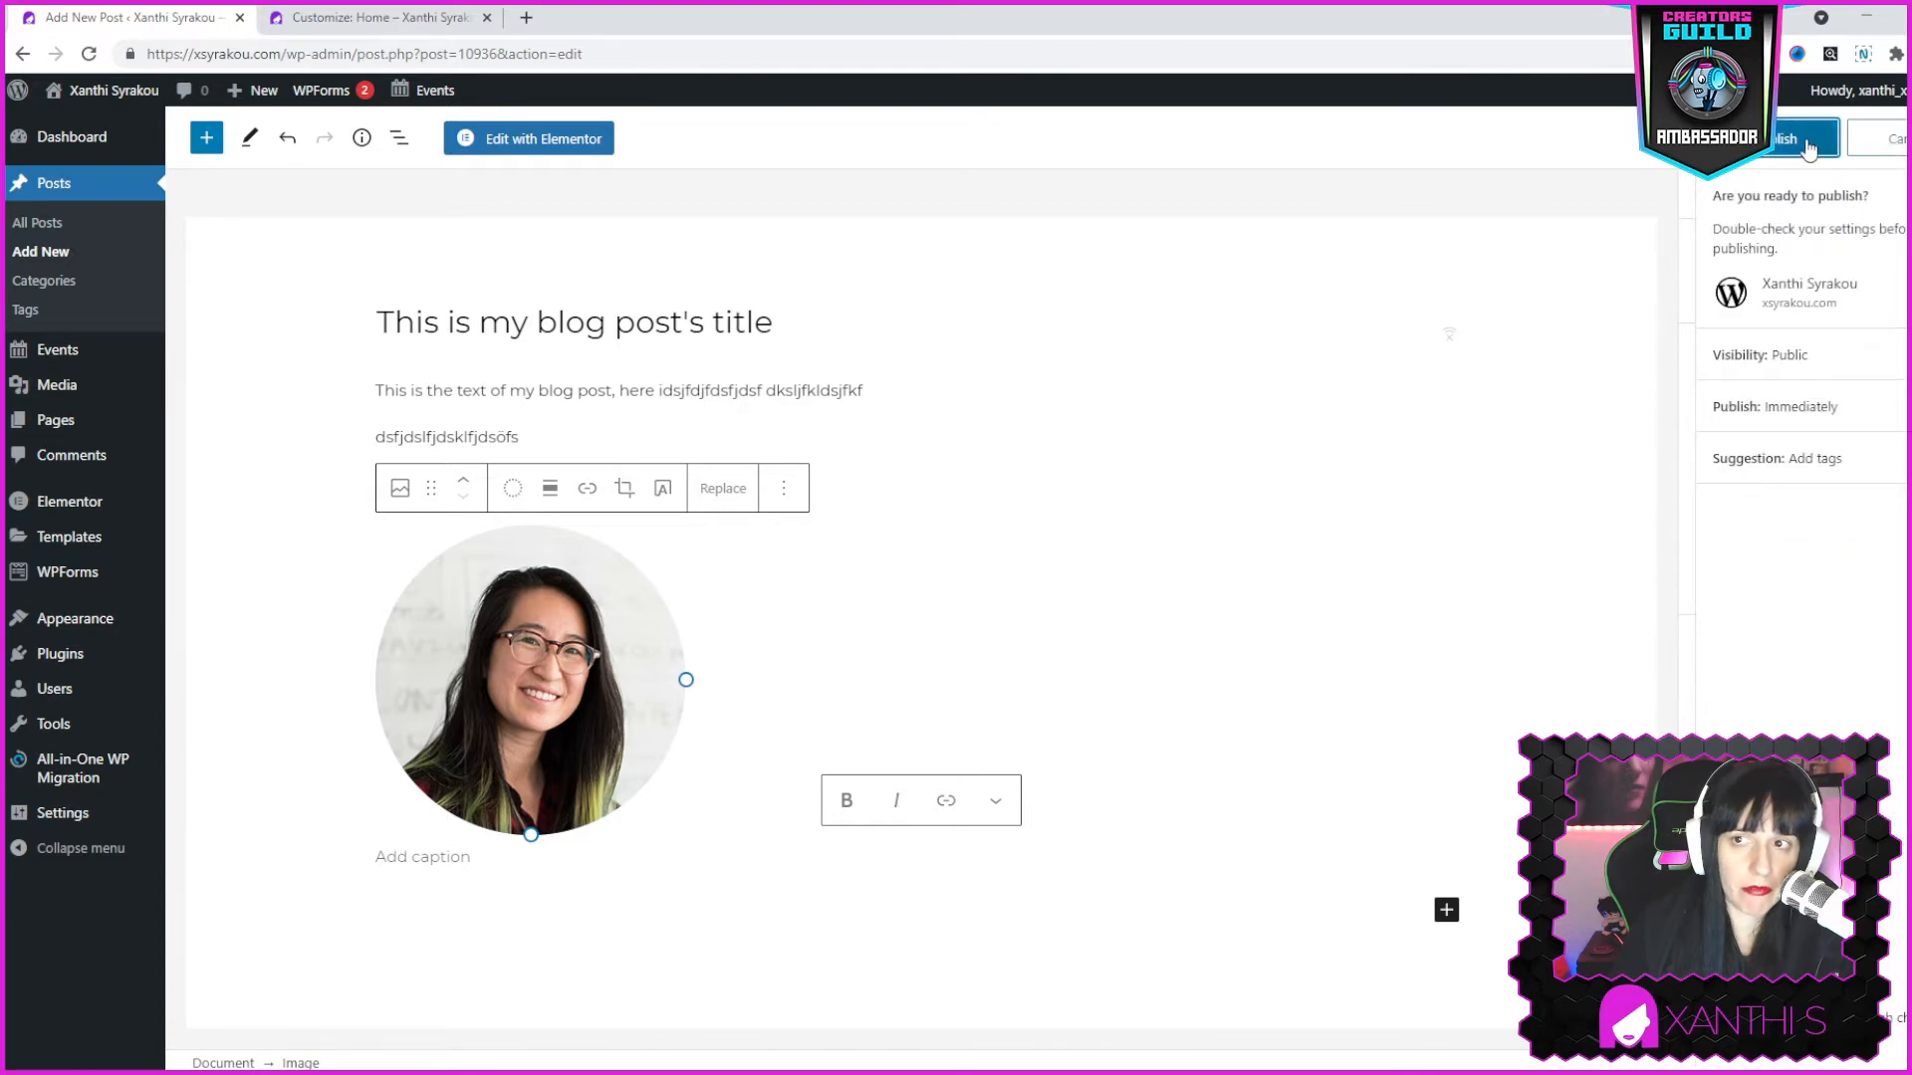
click(1809, 144)
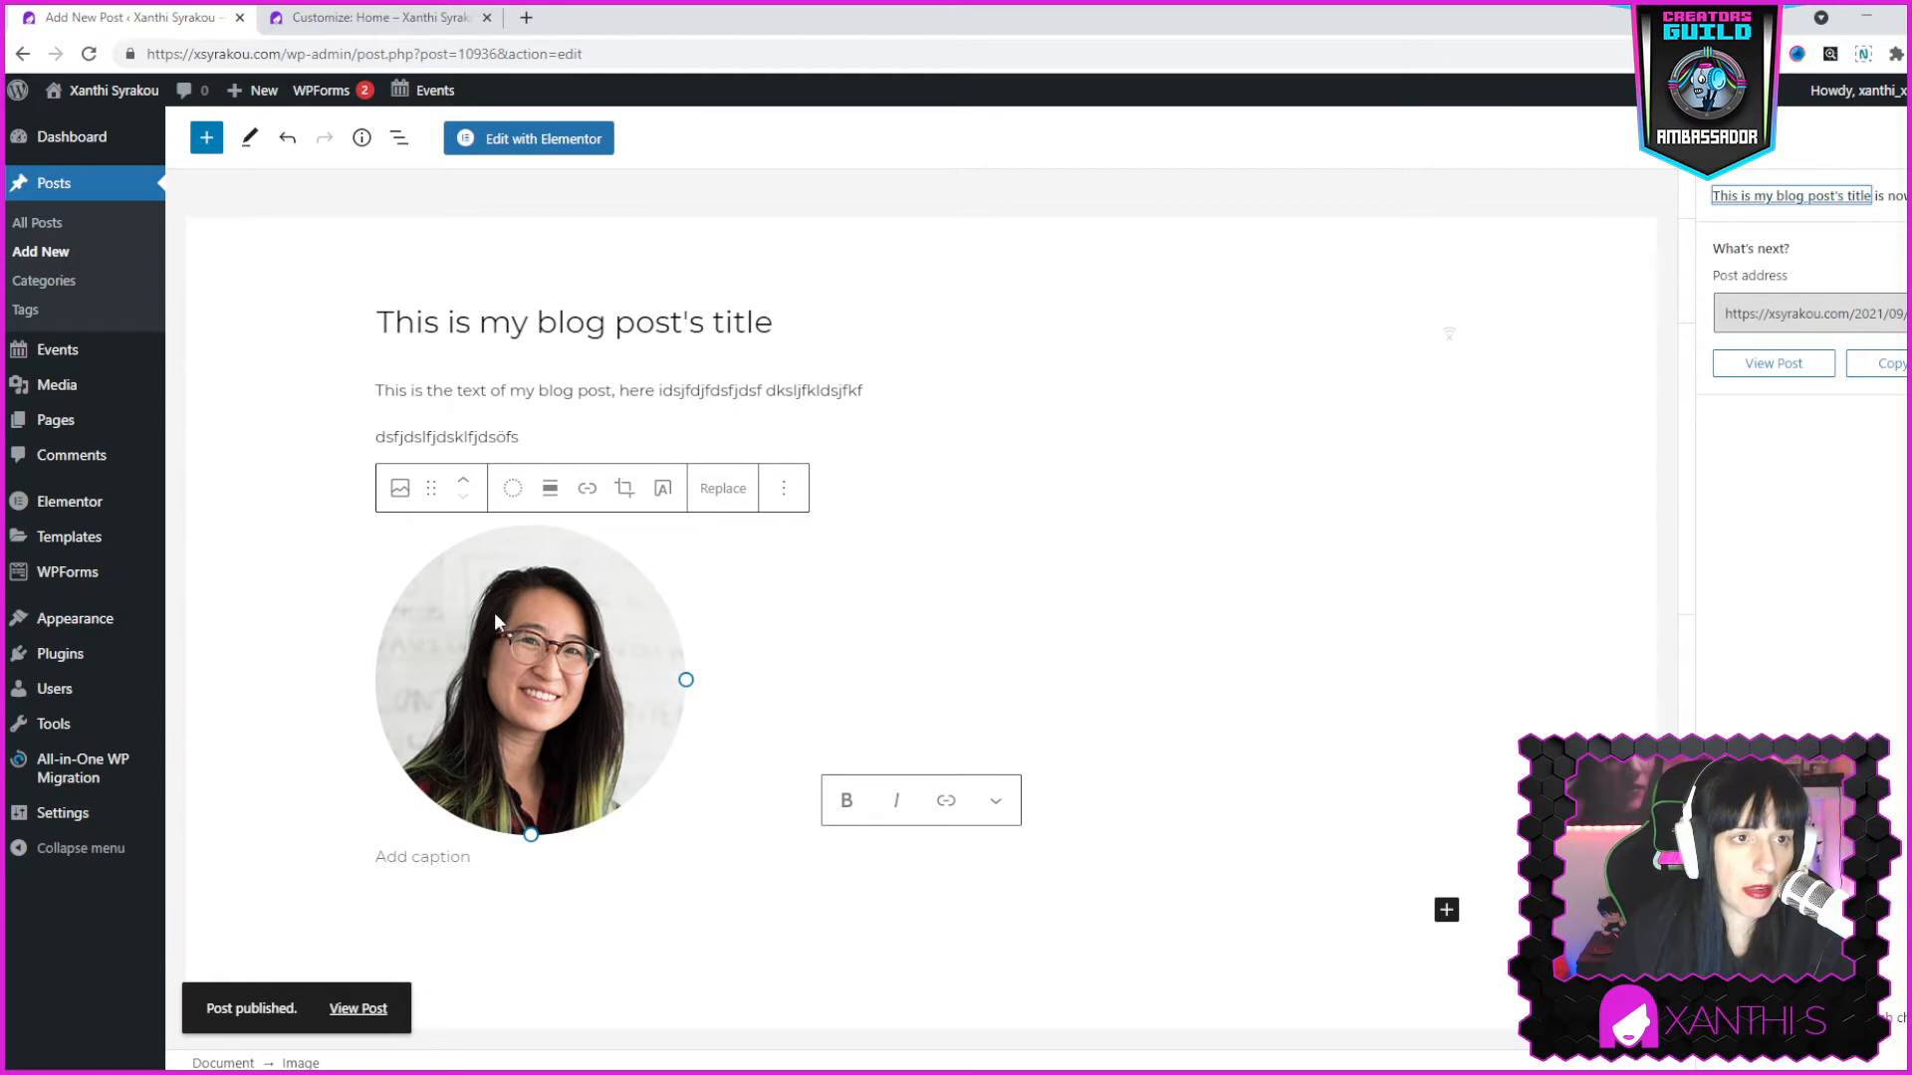
click(370, 1016)
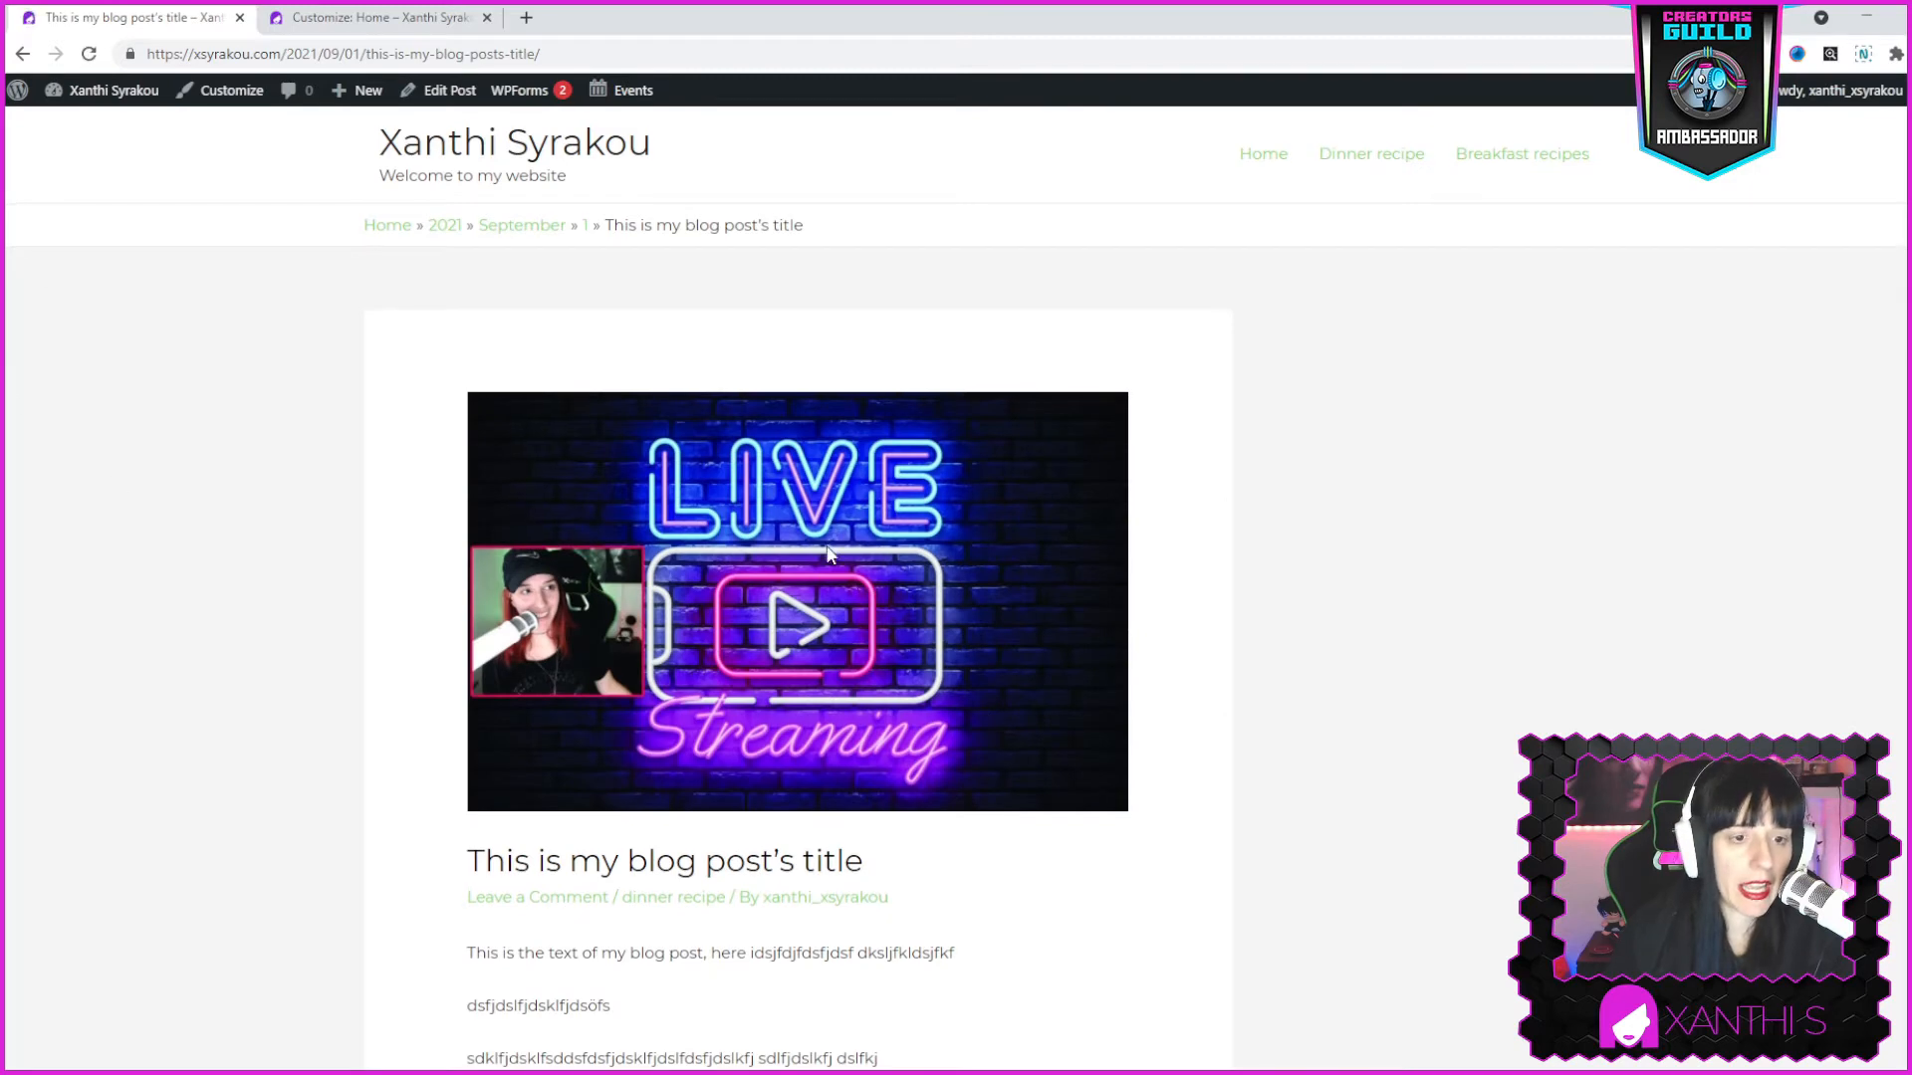
Review the published post's featured image, text and portrait, and return to the site's dashboard.
scroll(828, 554, down, 4)
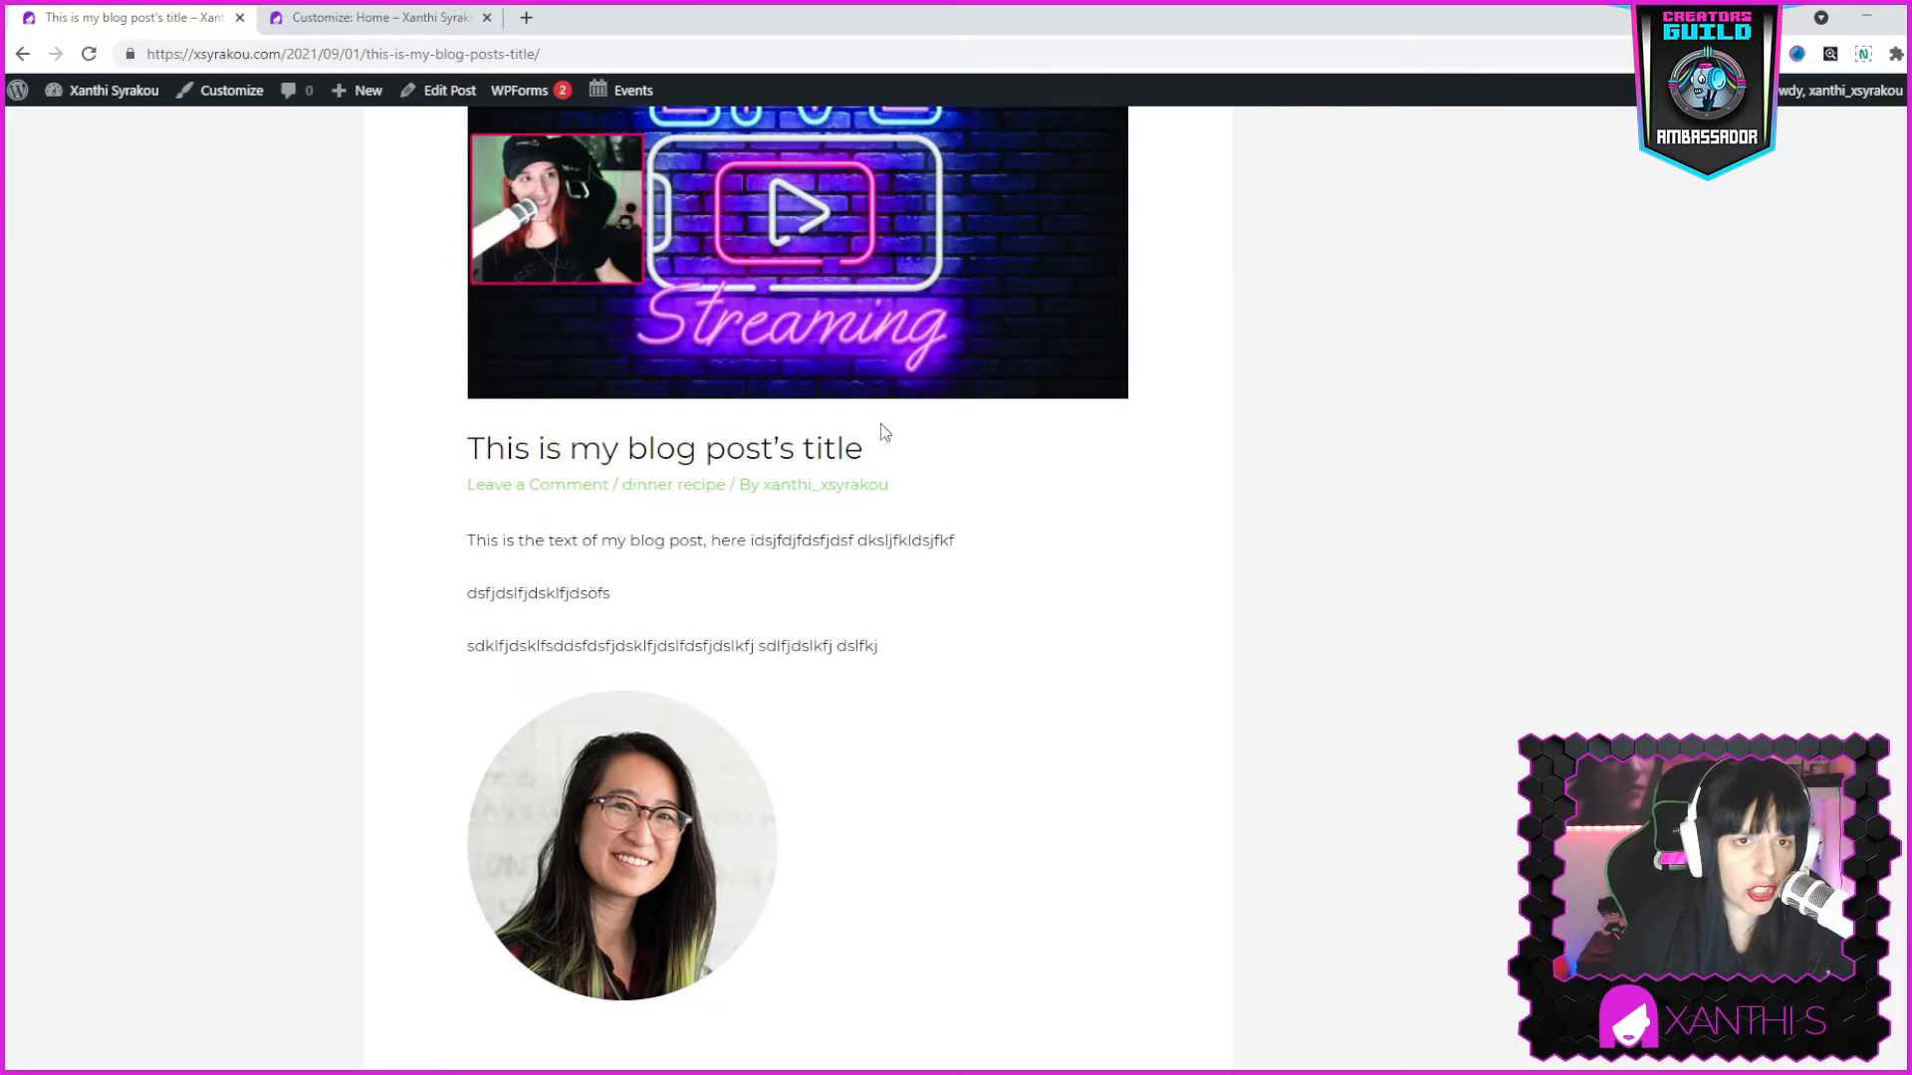
scroll(80, 239, up, 3)
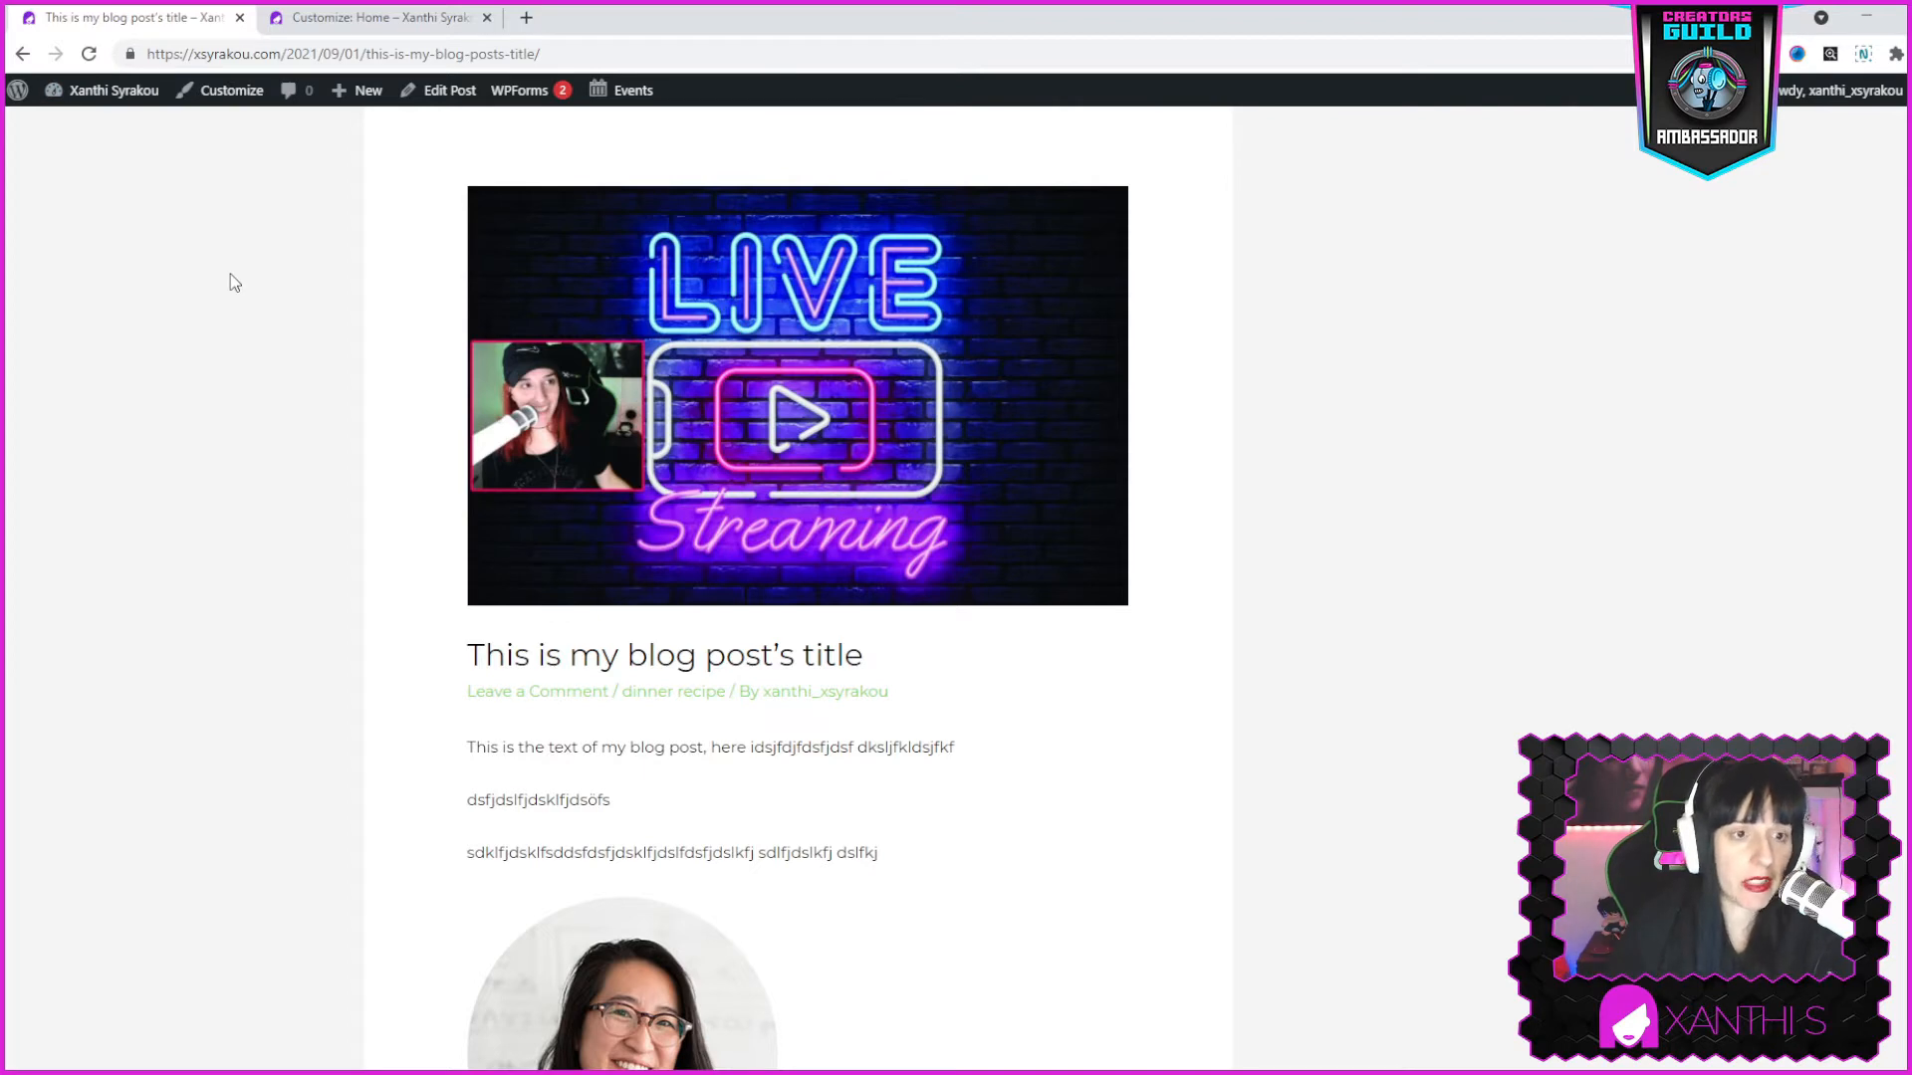
scroll(664, 431, up, 2)
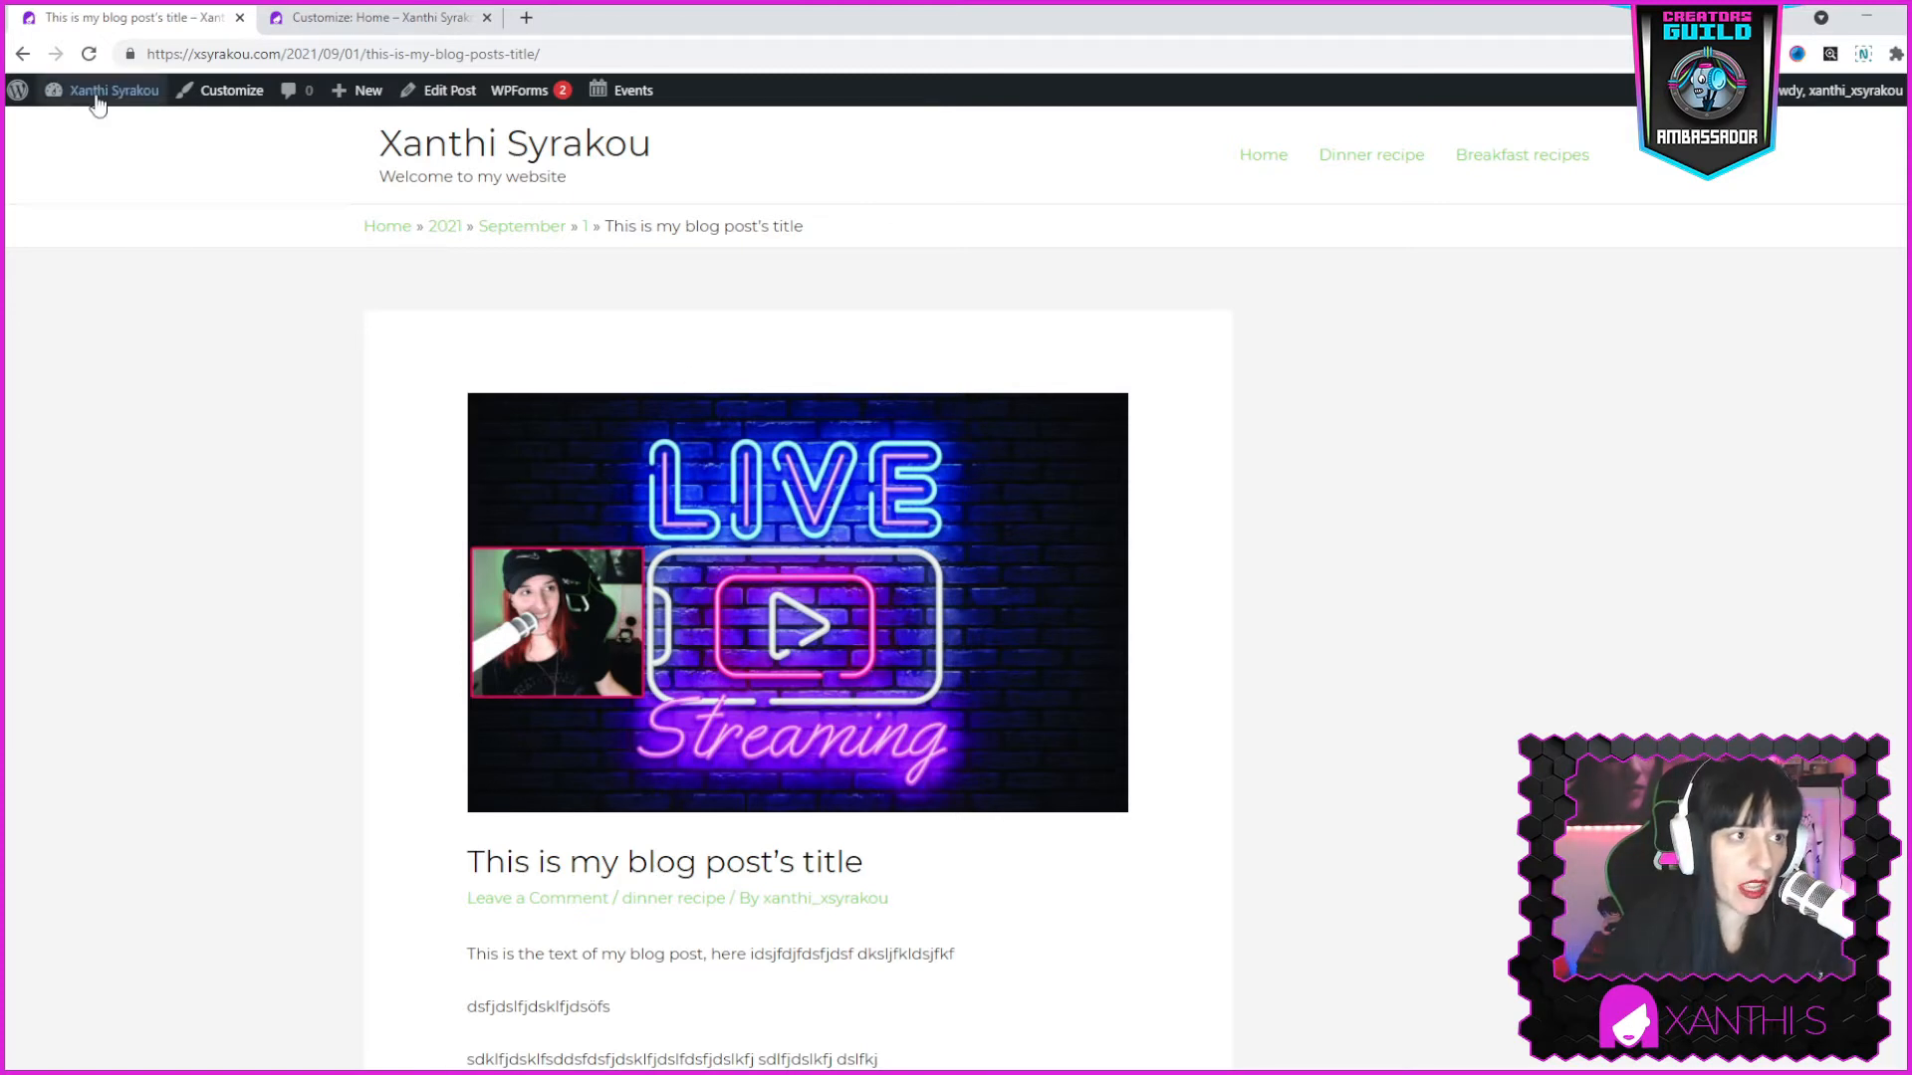
mouse_move(118, 91)
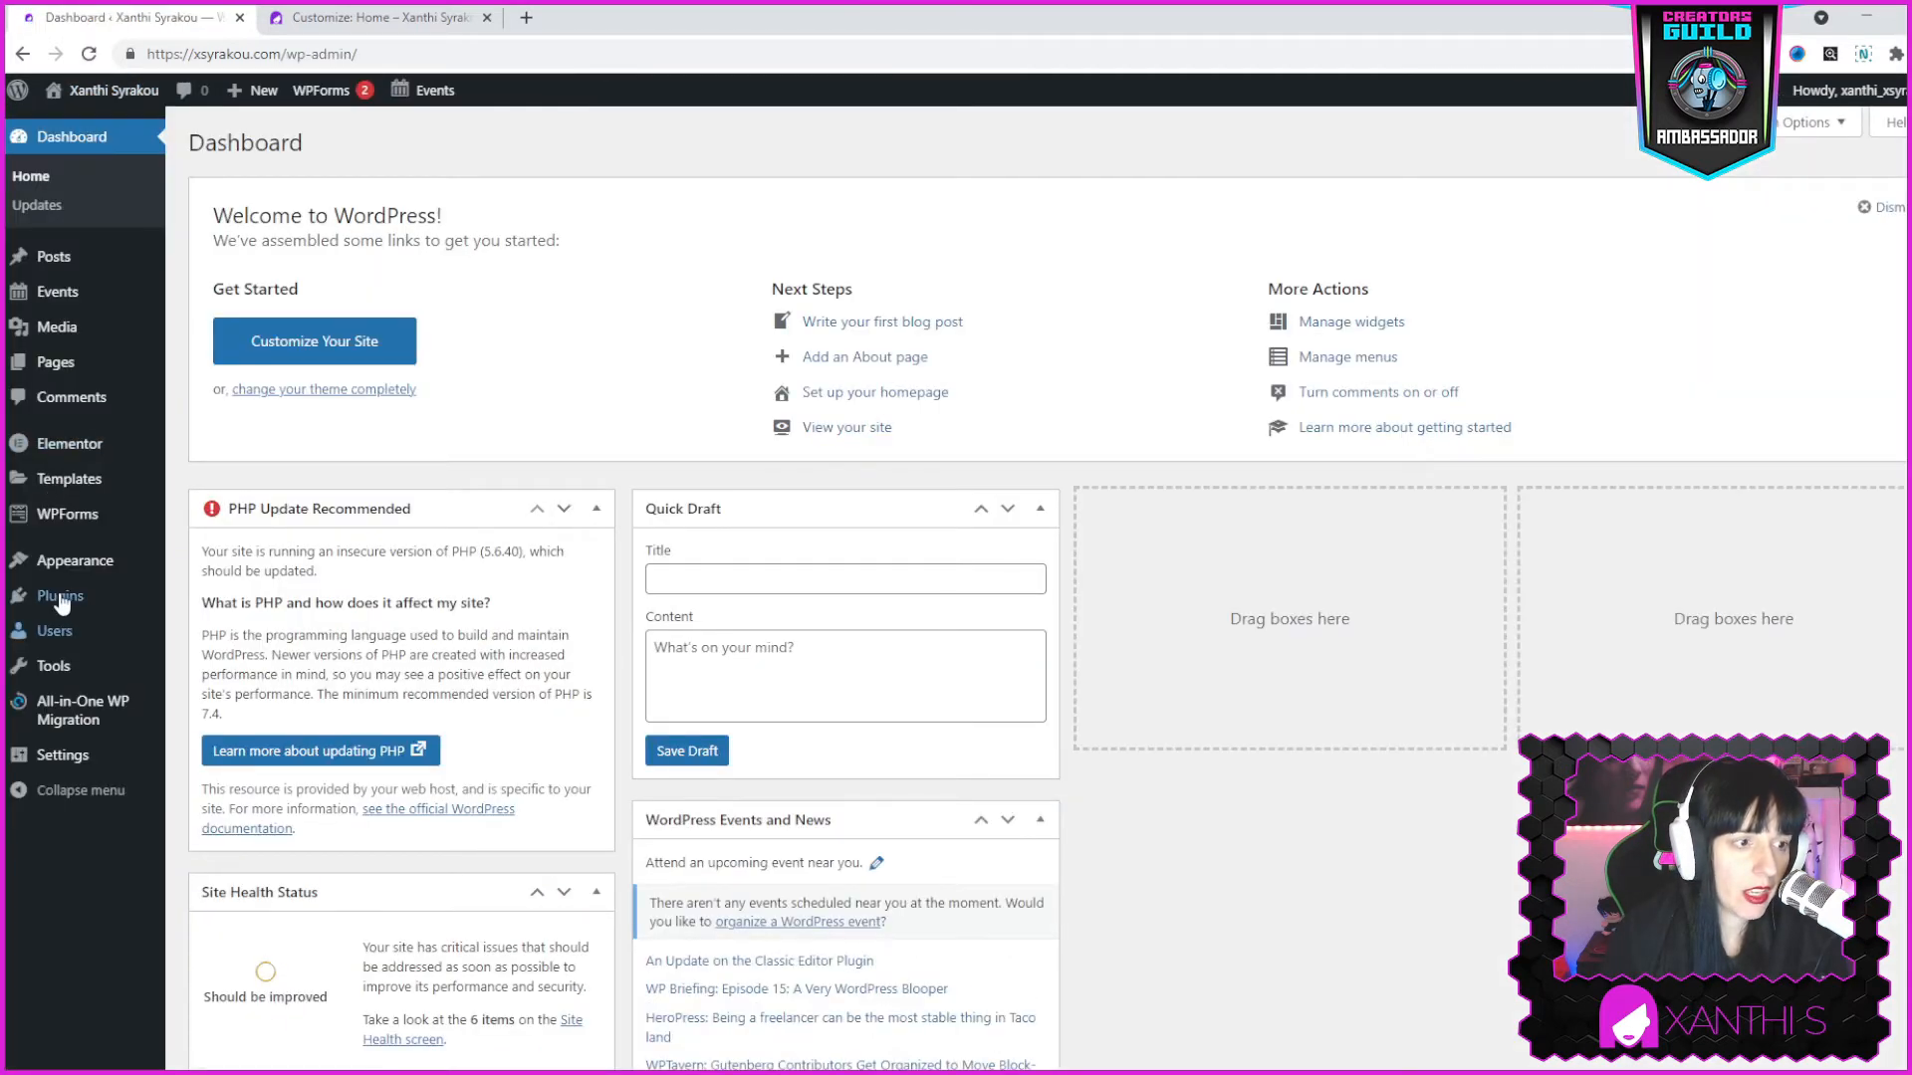
Search the new plugins for "disable gutenberg" and activate the Classic Editor plugin.
mouse_move(61, 601)
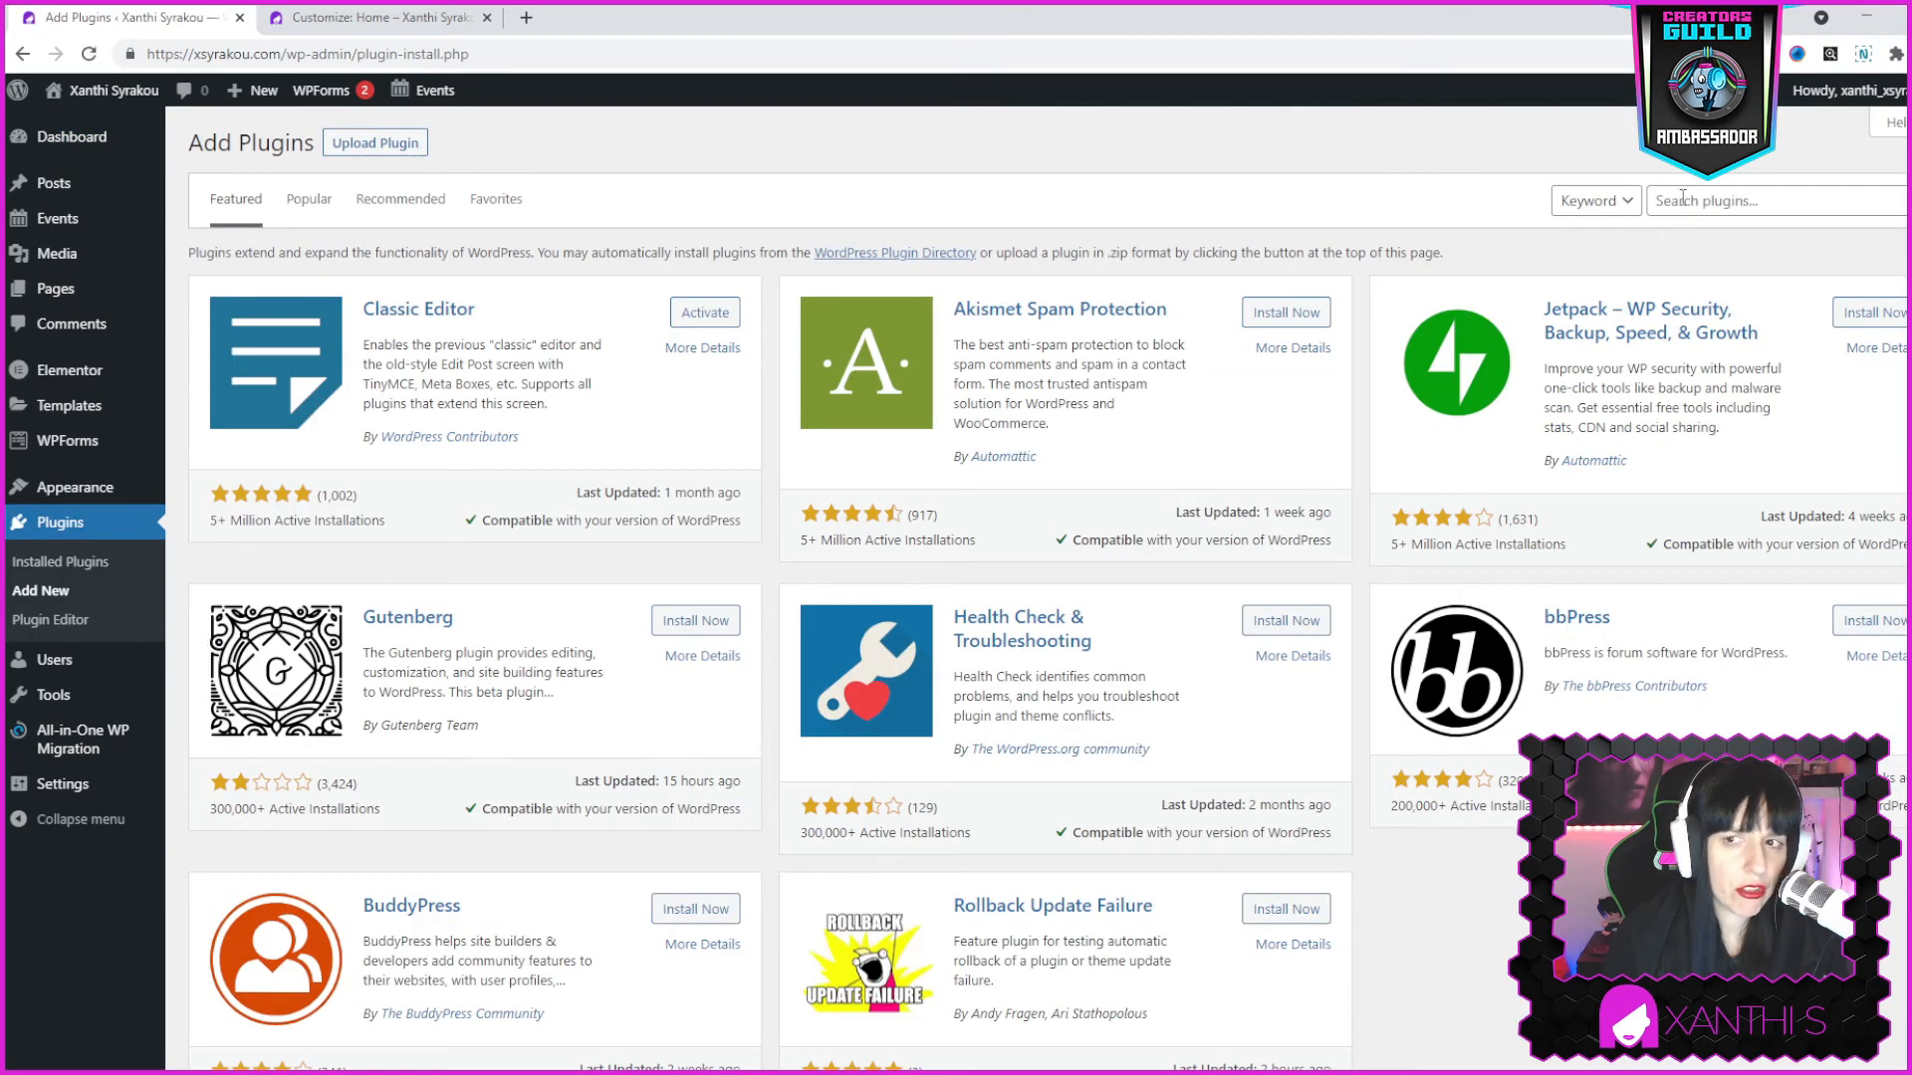
click(1682, 197)
text(elementor)
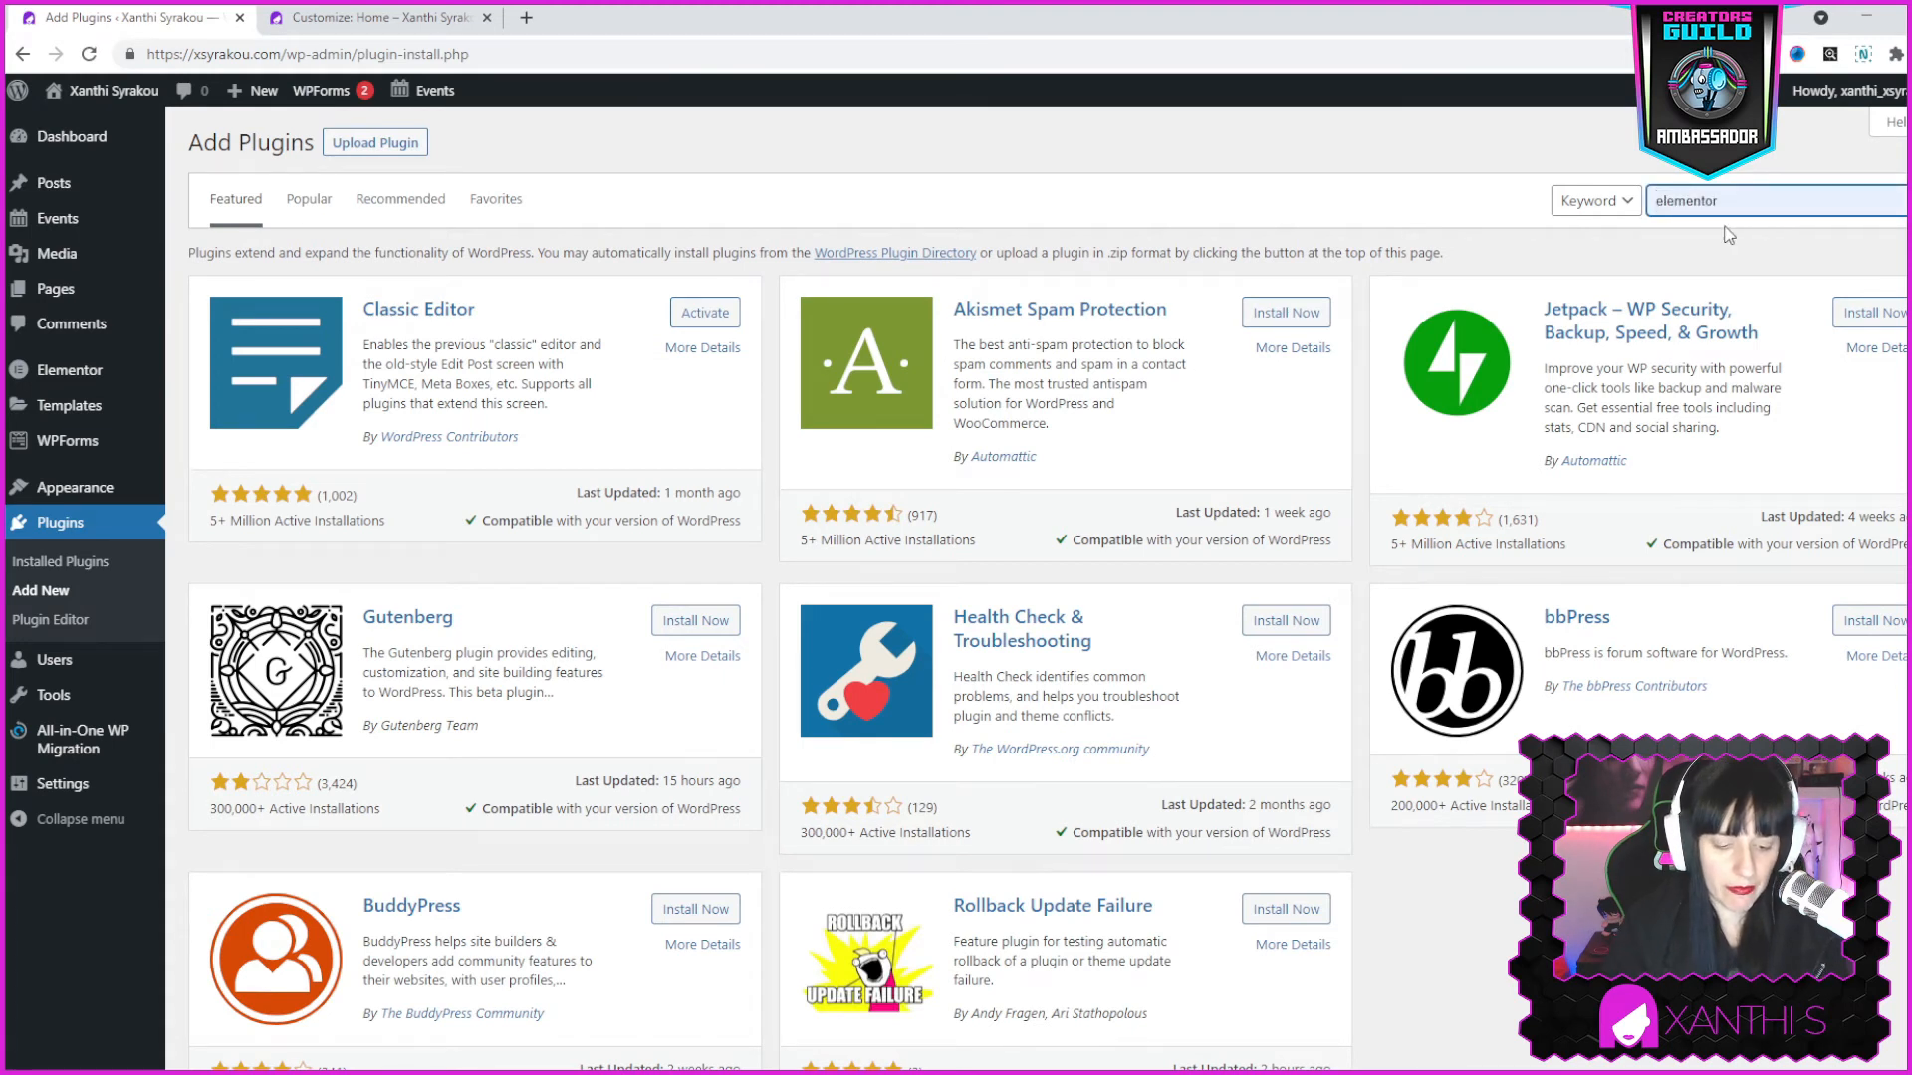
key(ctrl+a)
text(di)
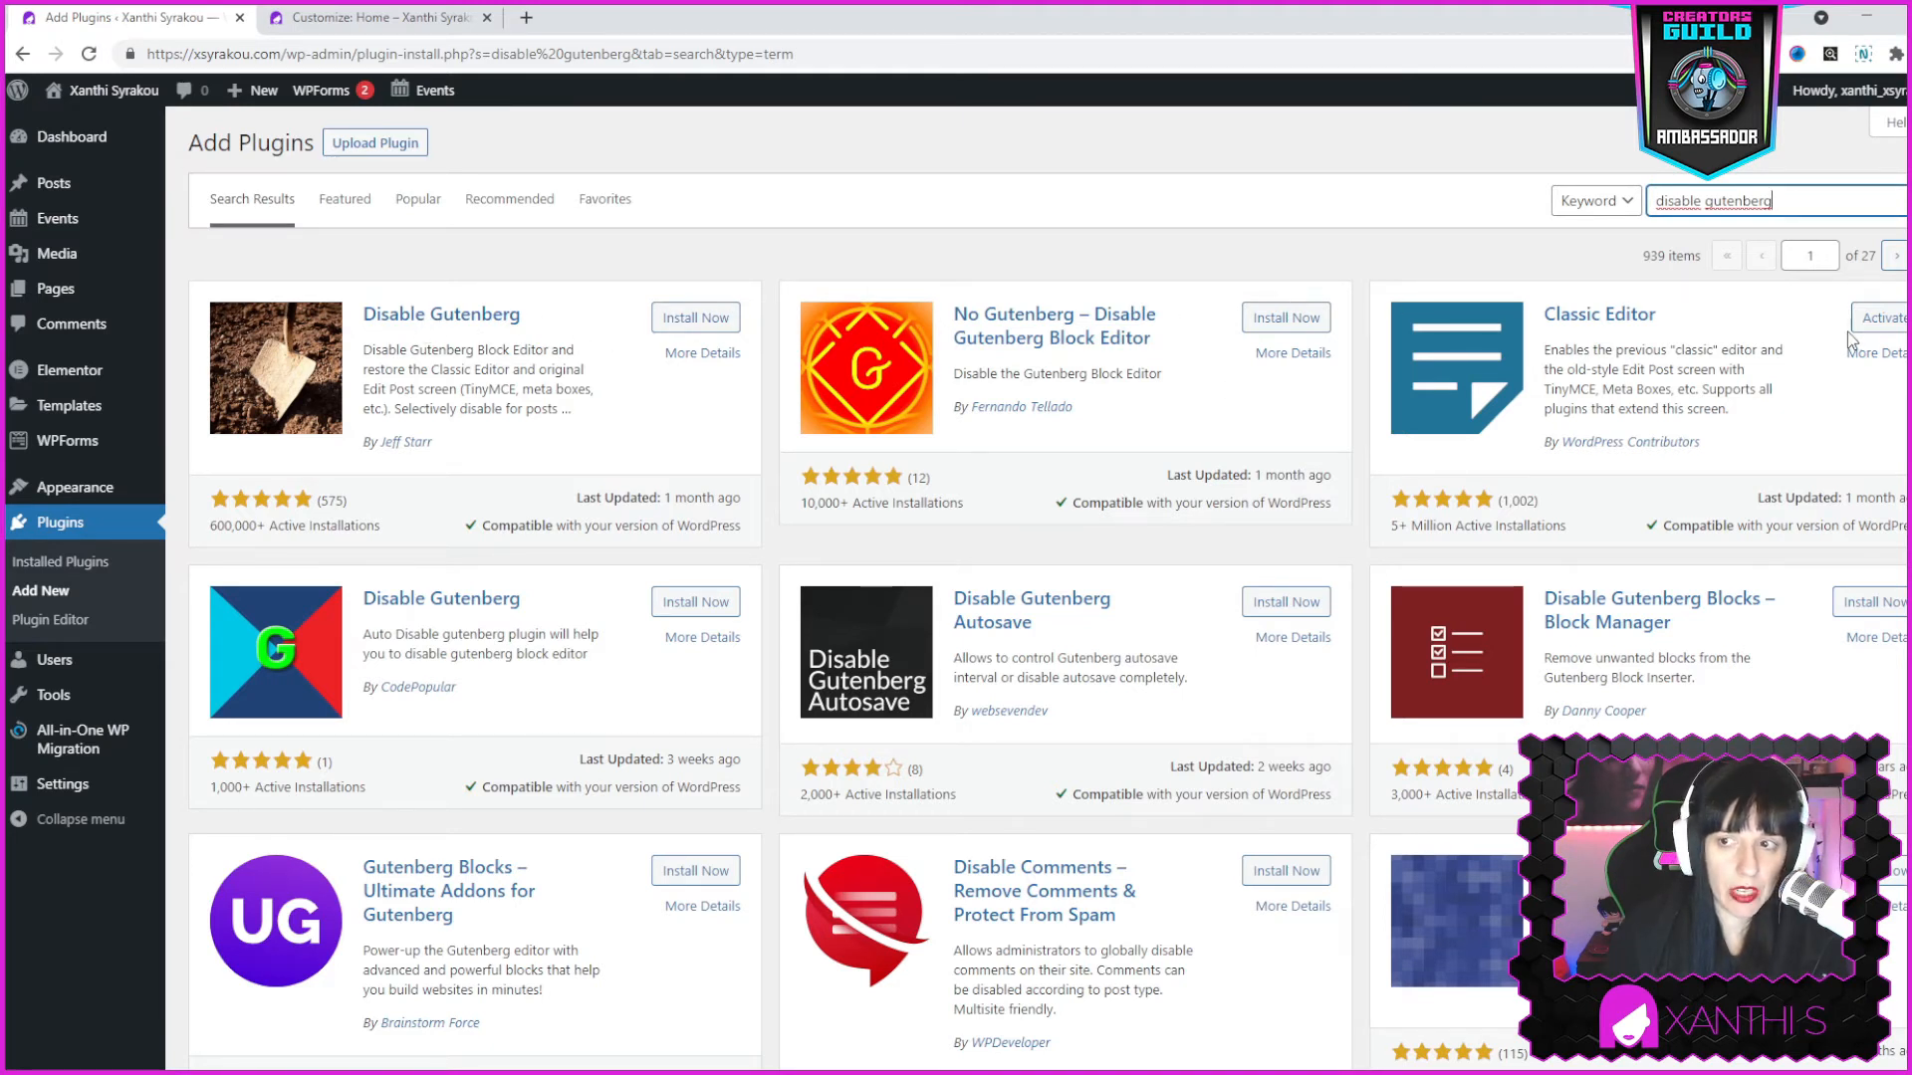
drag(1684, 315, 1541, 319)
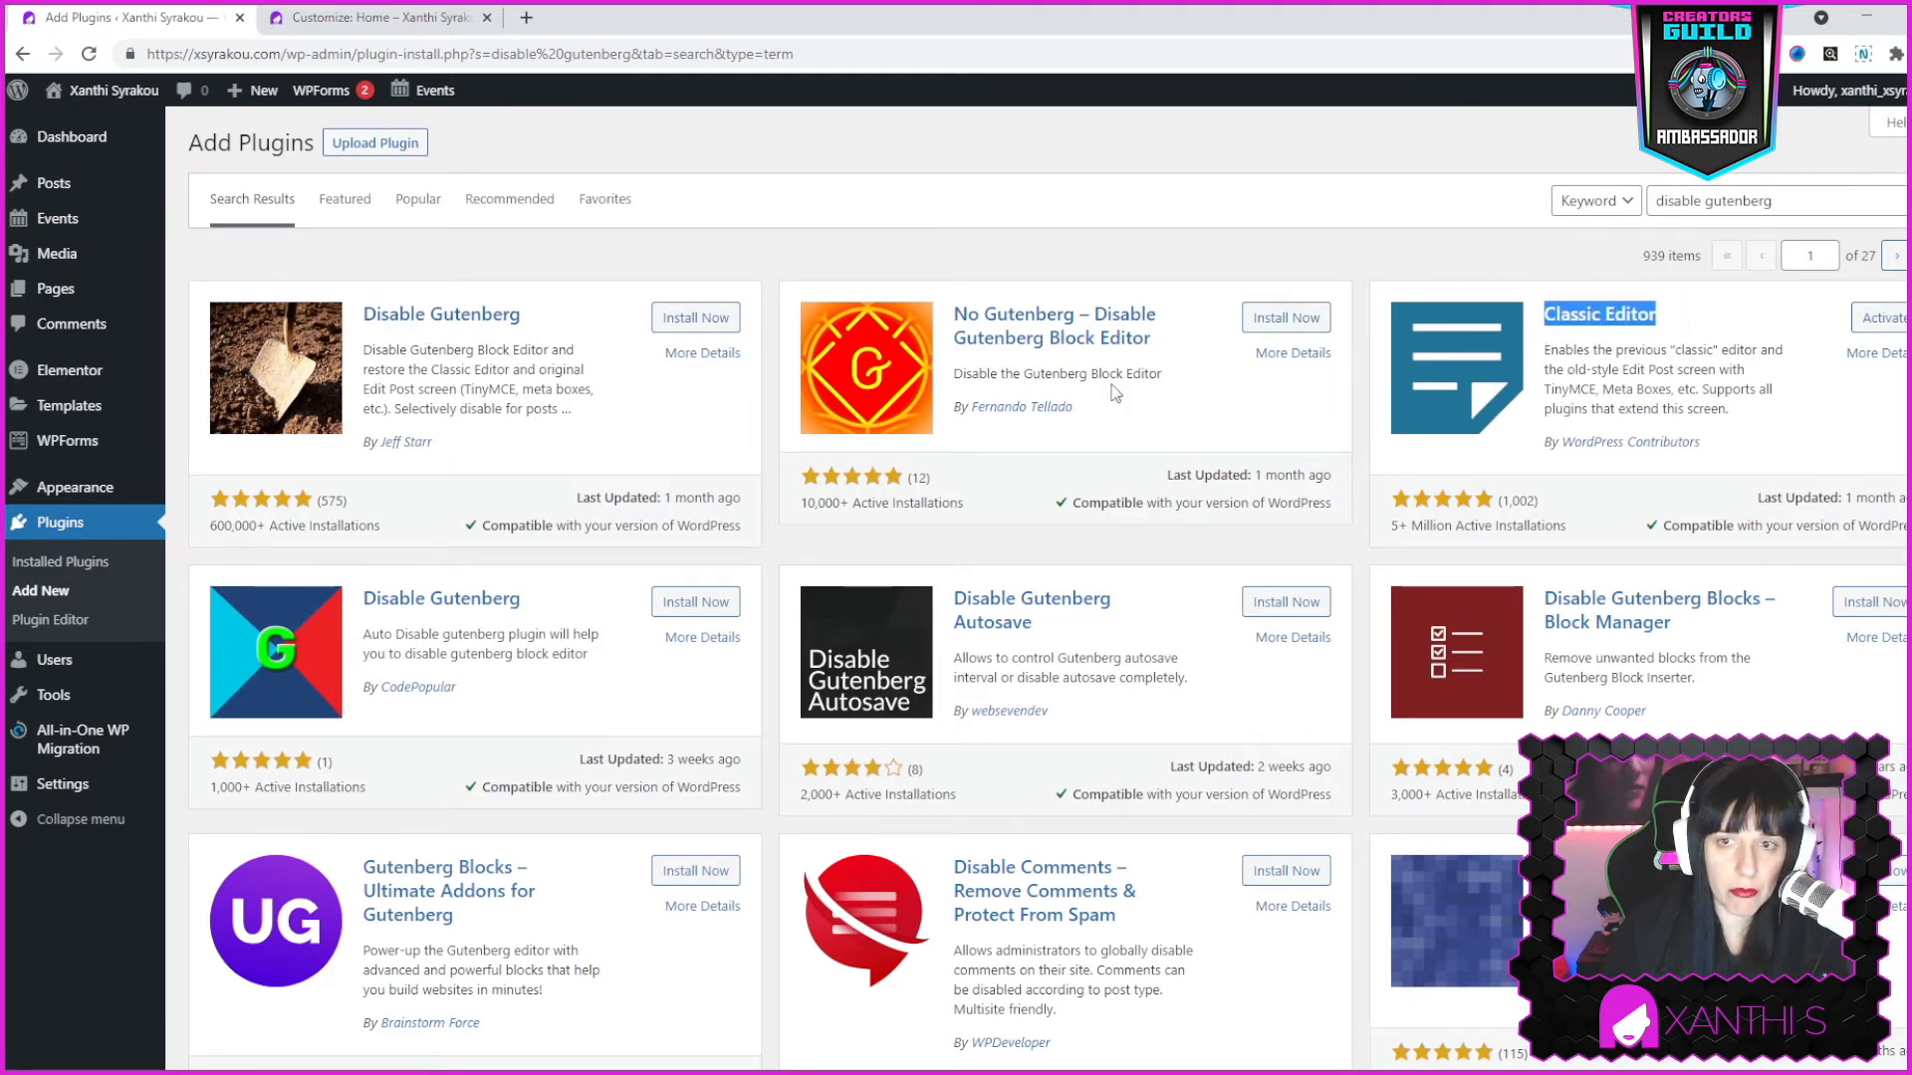
drag(520, 314, 381, 319)
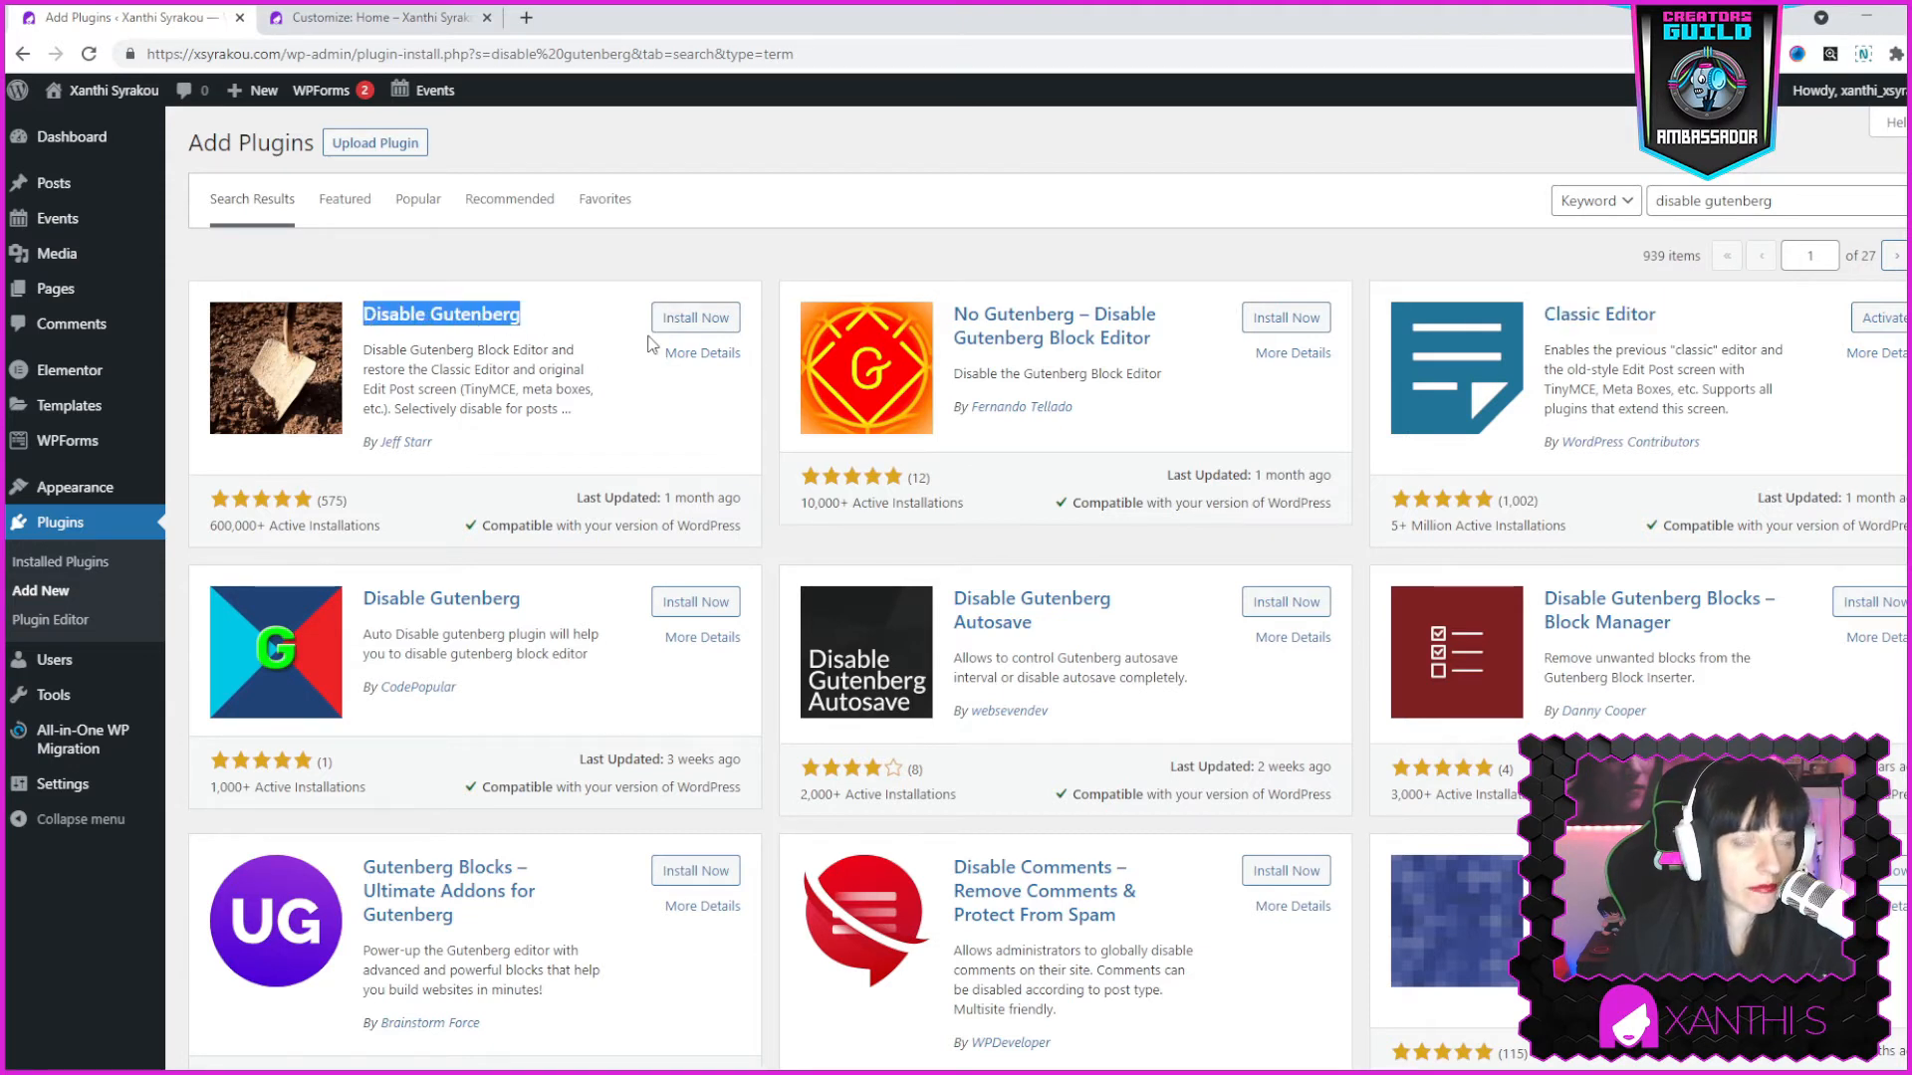
click(1881, 321)
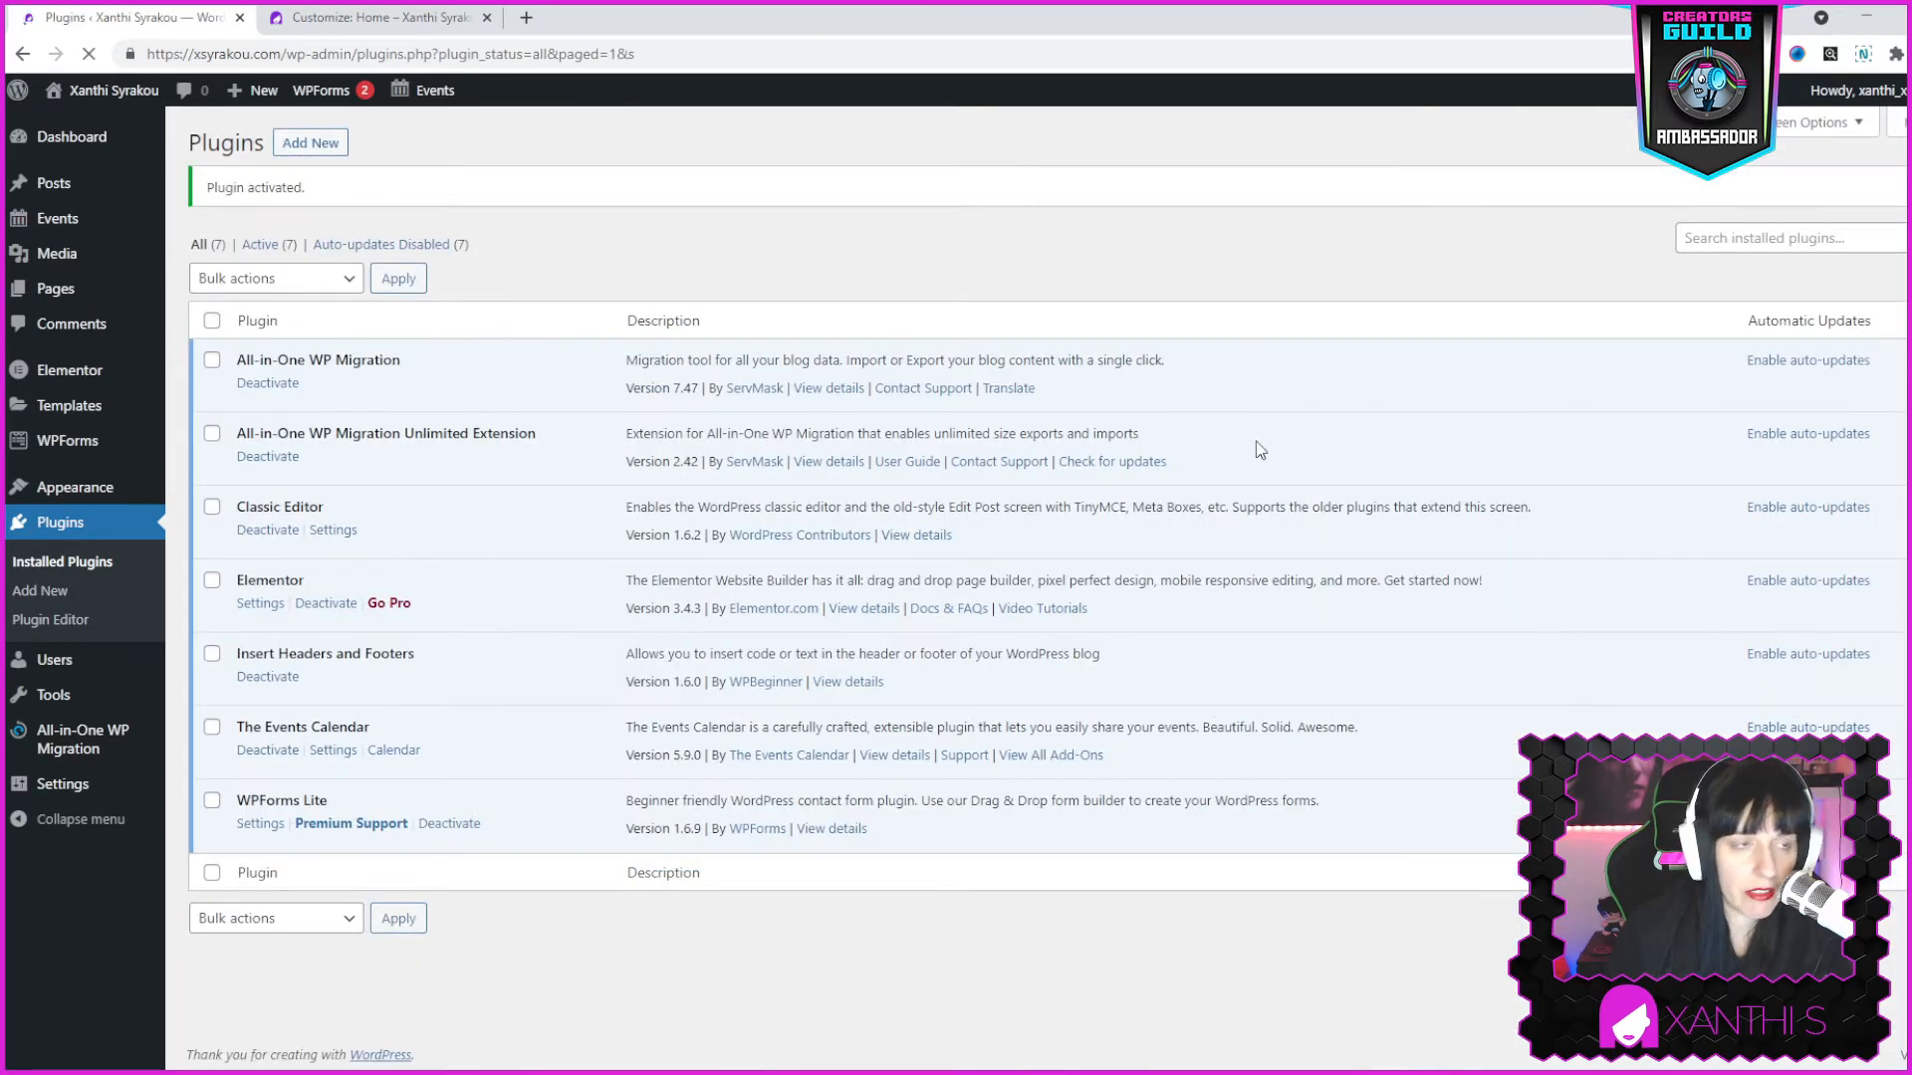
Open the post "This is my blog post's title" for editing from the post list and update it.
mouse_move(60, 185)
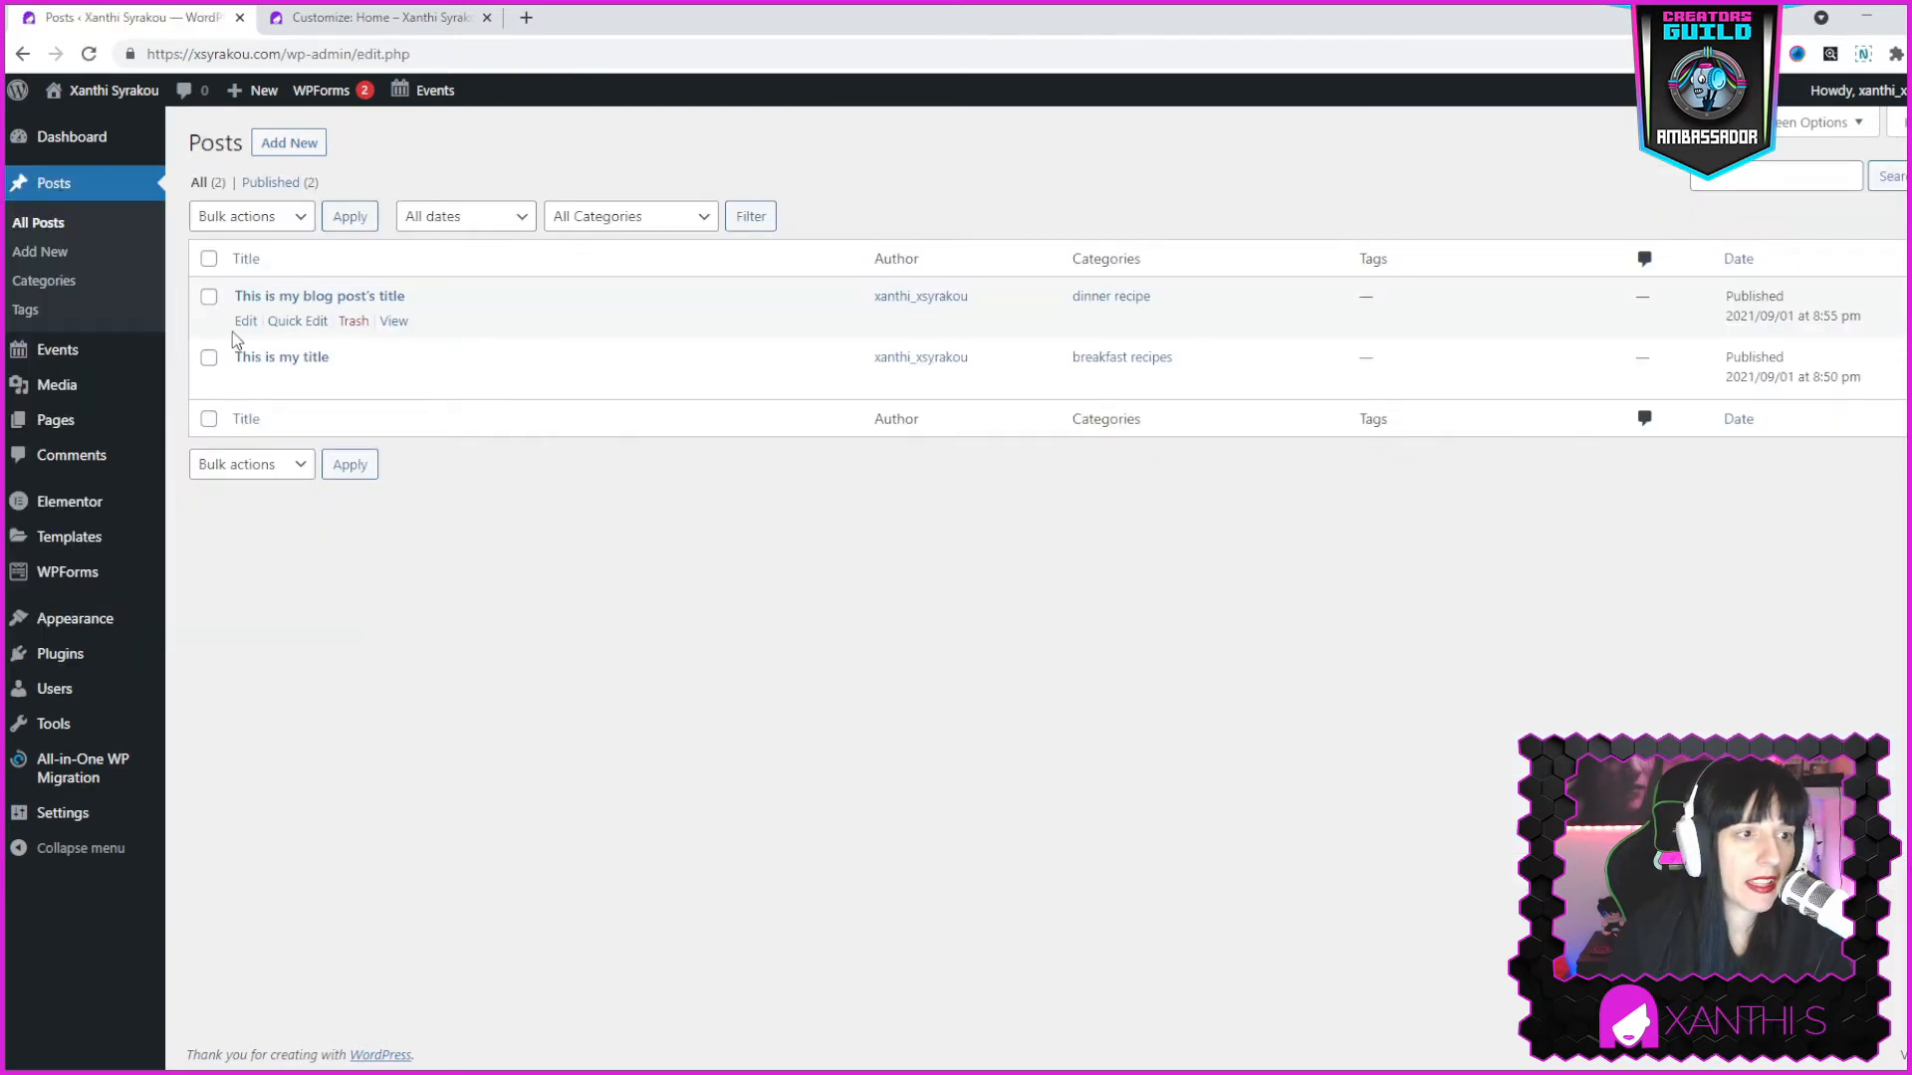
click(244, 322)
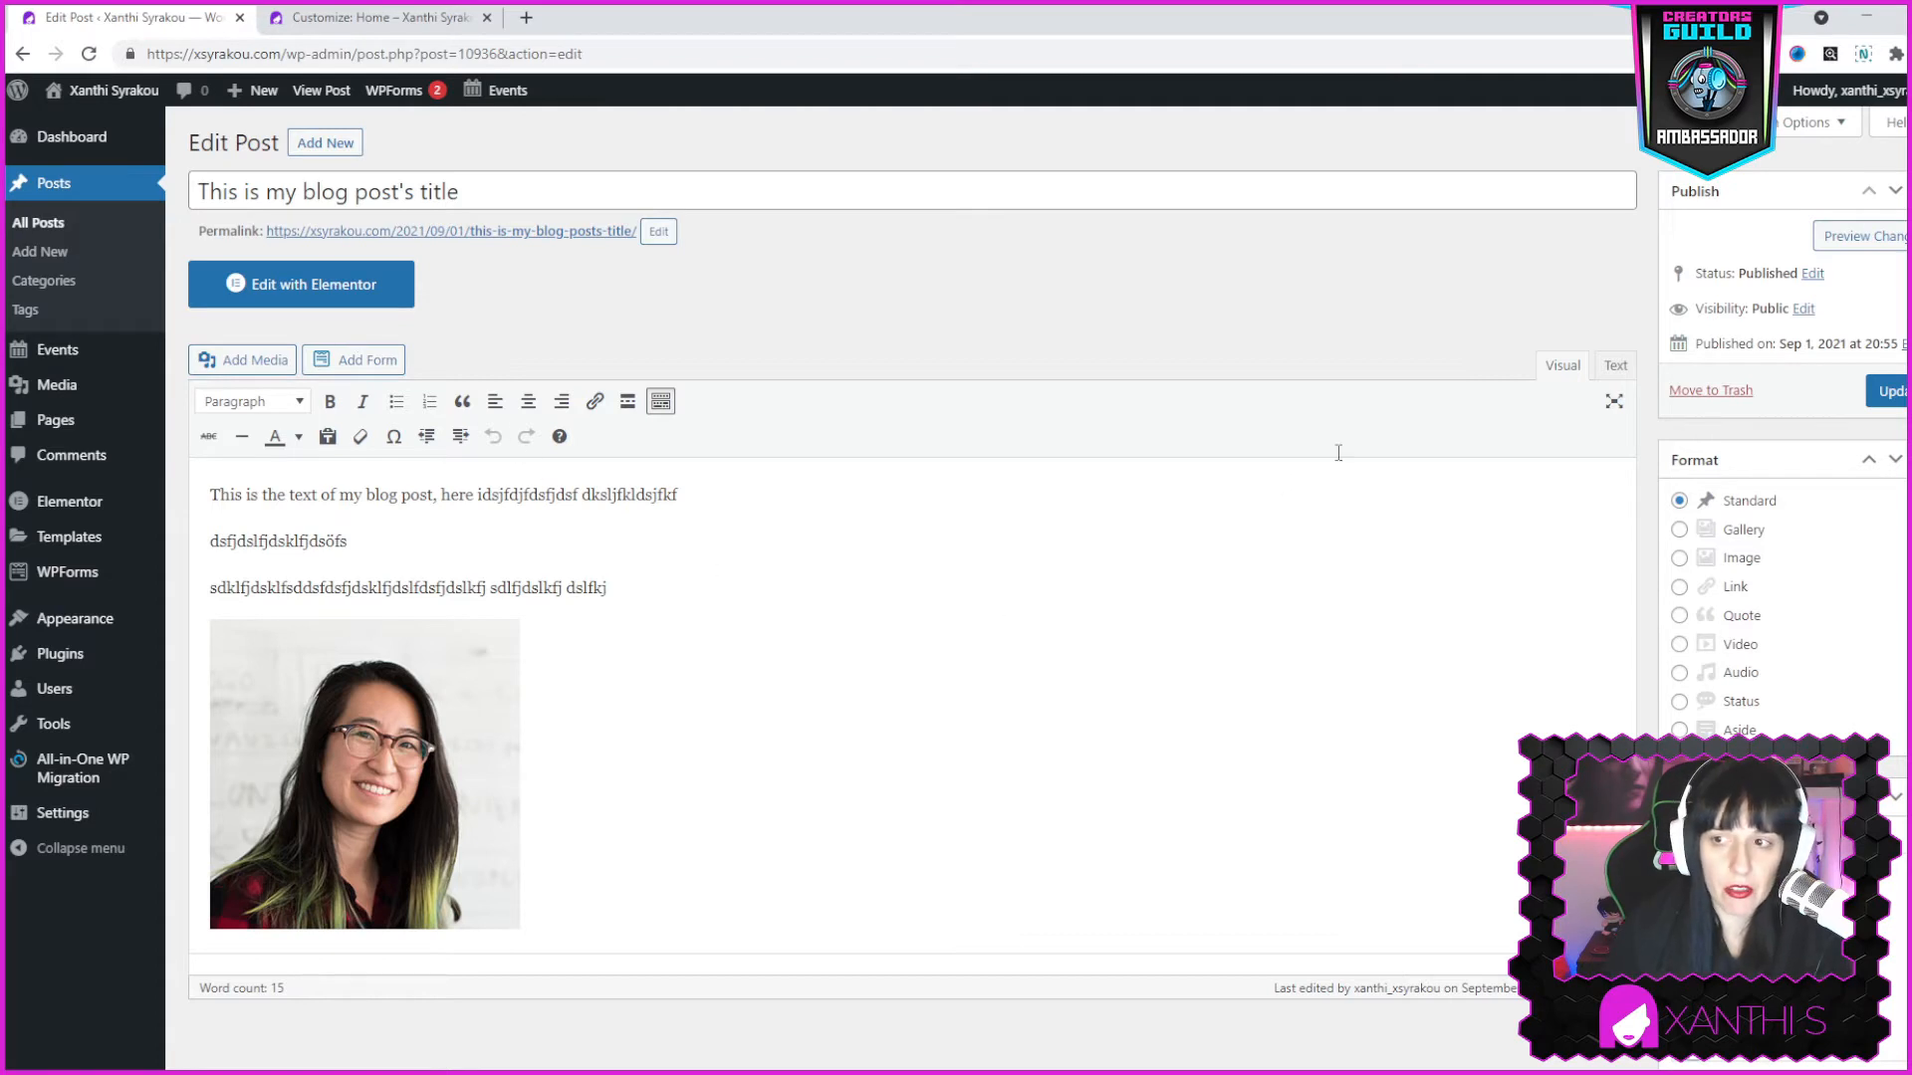
click(1885, 390)
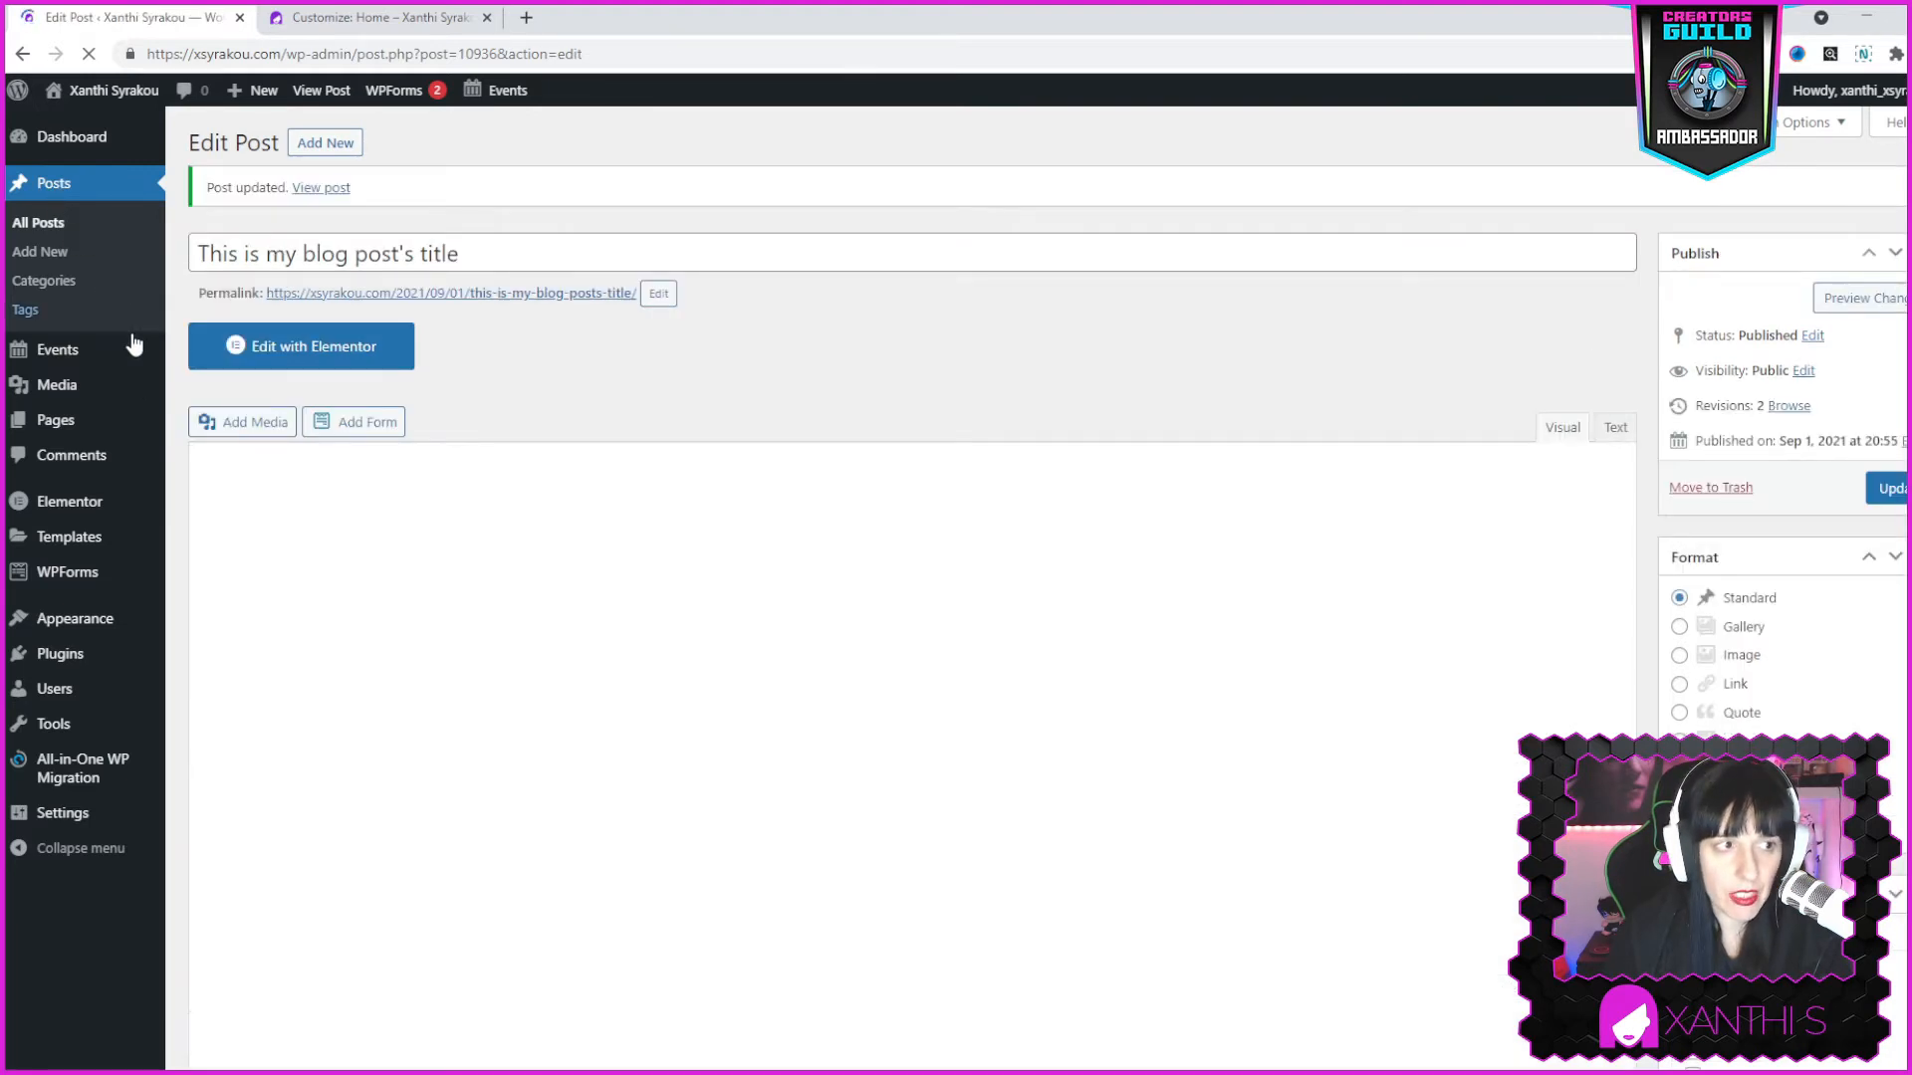
Create a new page titled "Blog" without content and publish it.
mouse_move(127, 346)
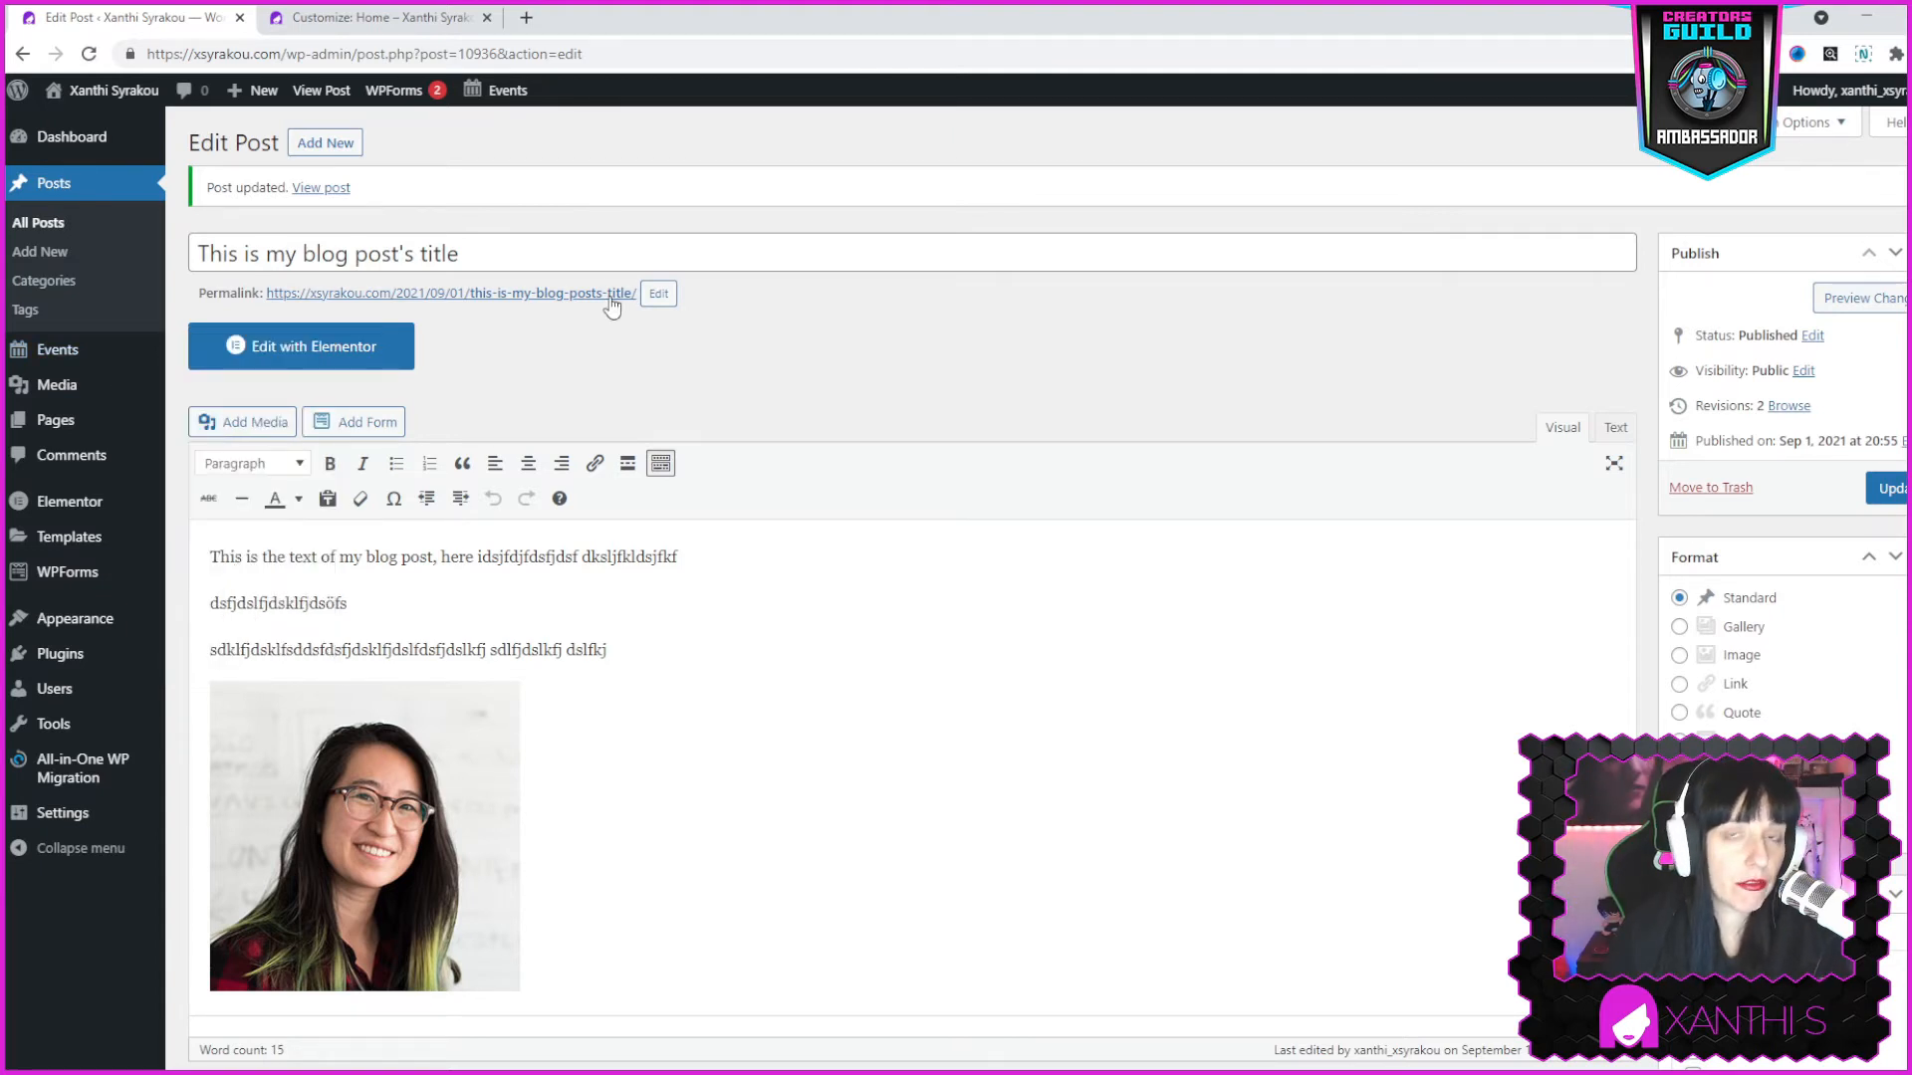
click(75, 422)
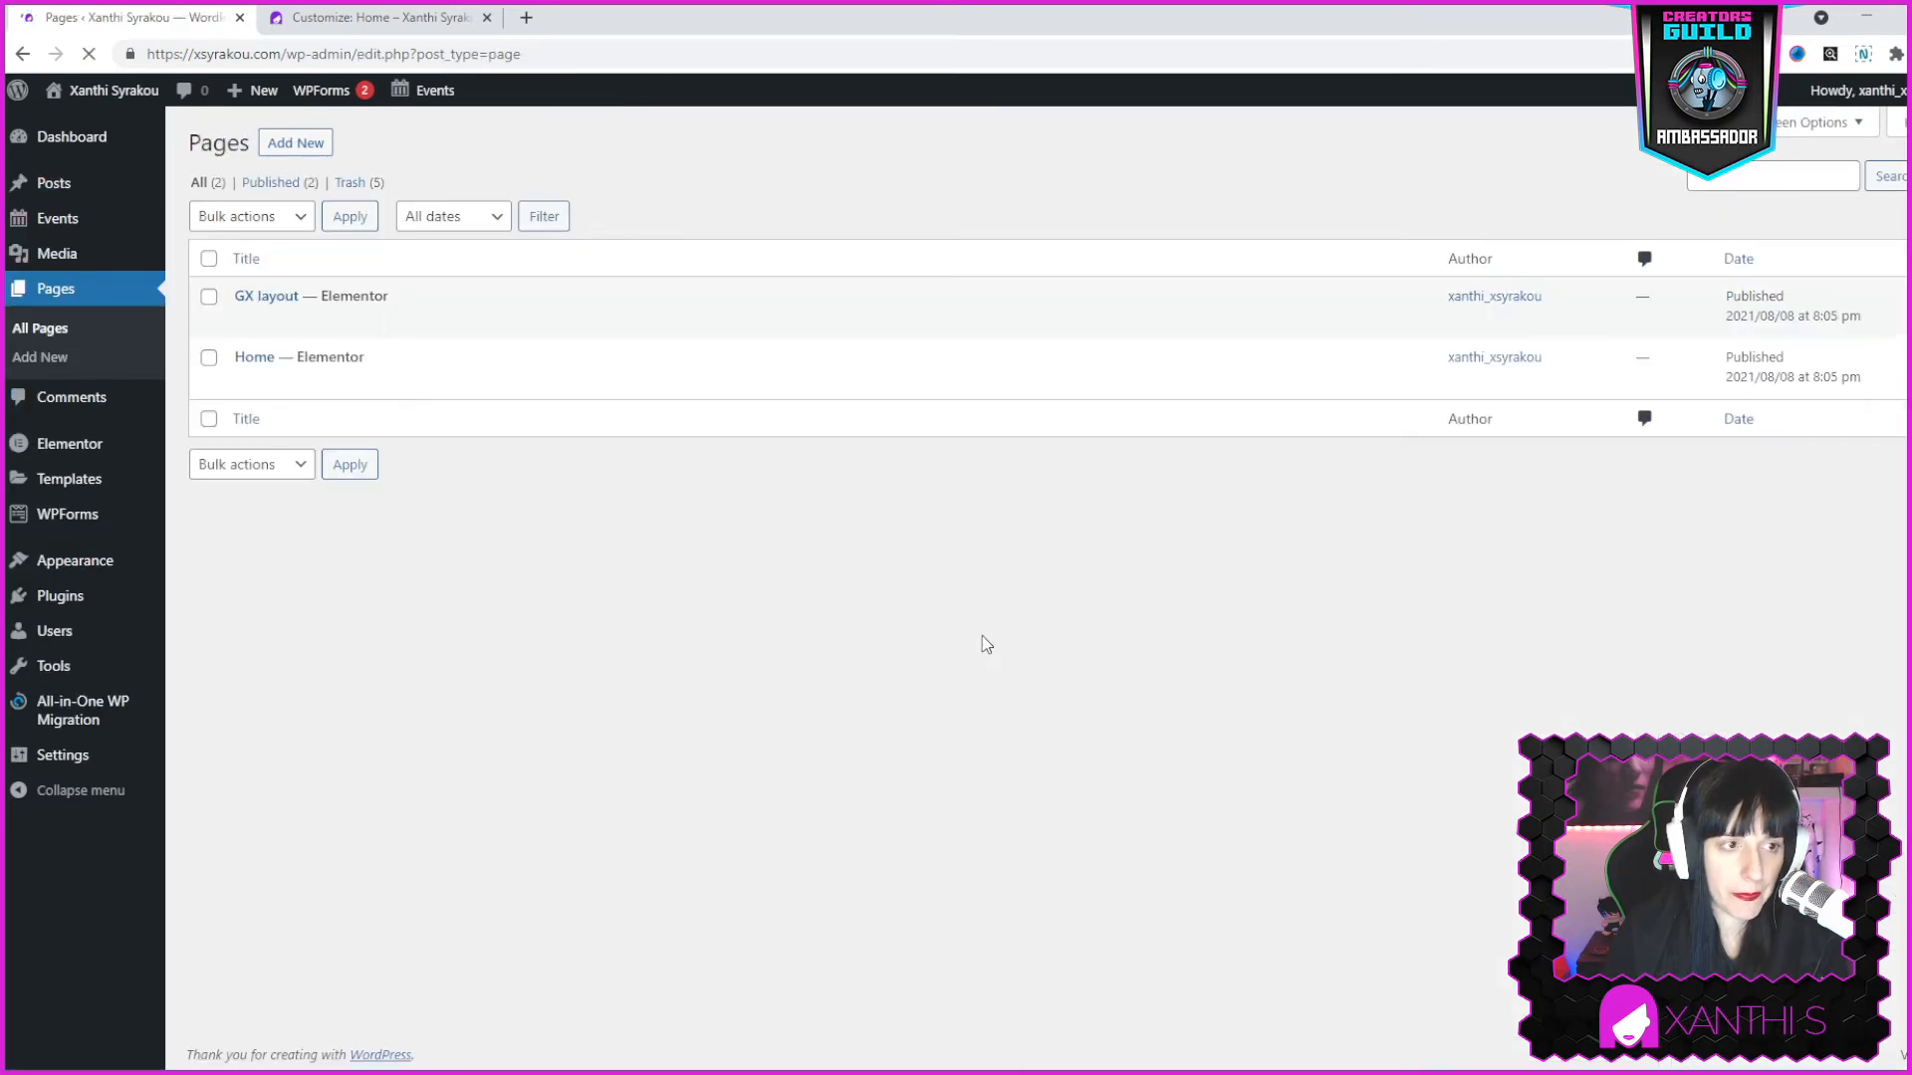
click(293, 144)
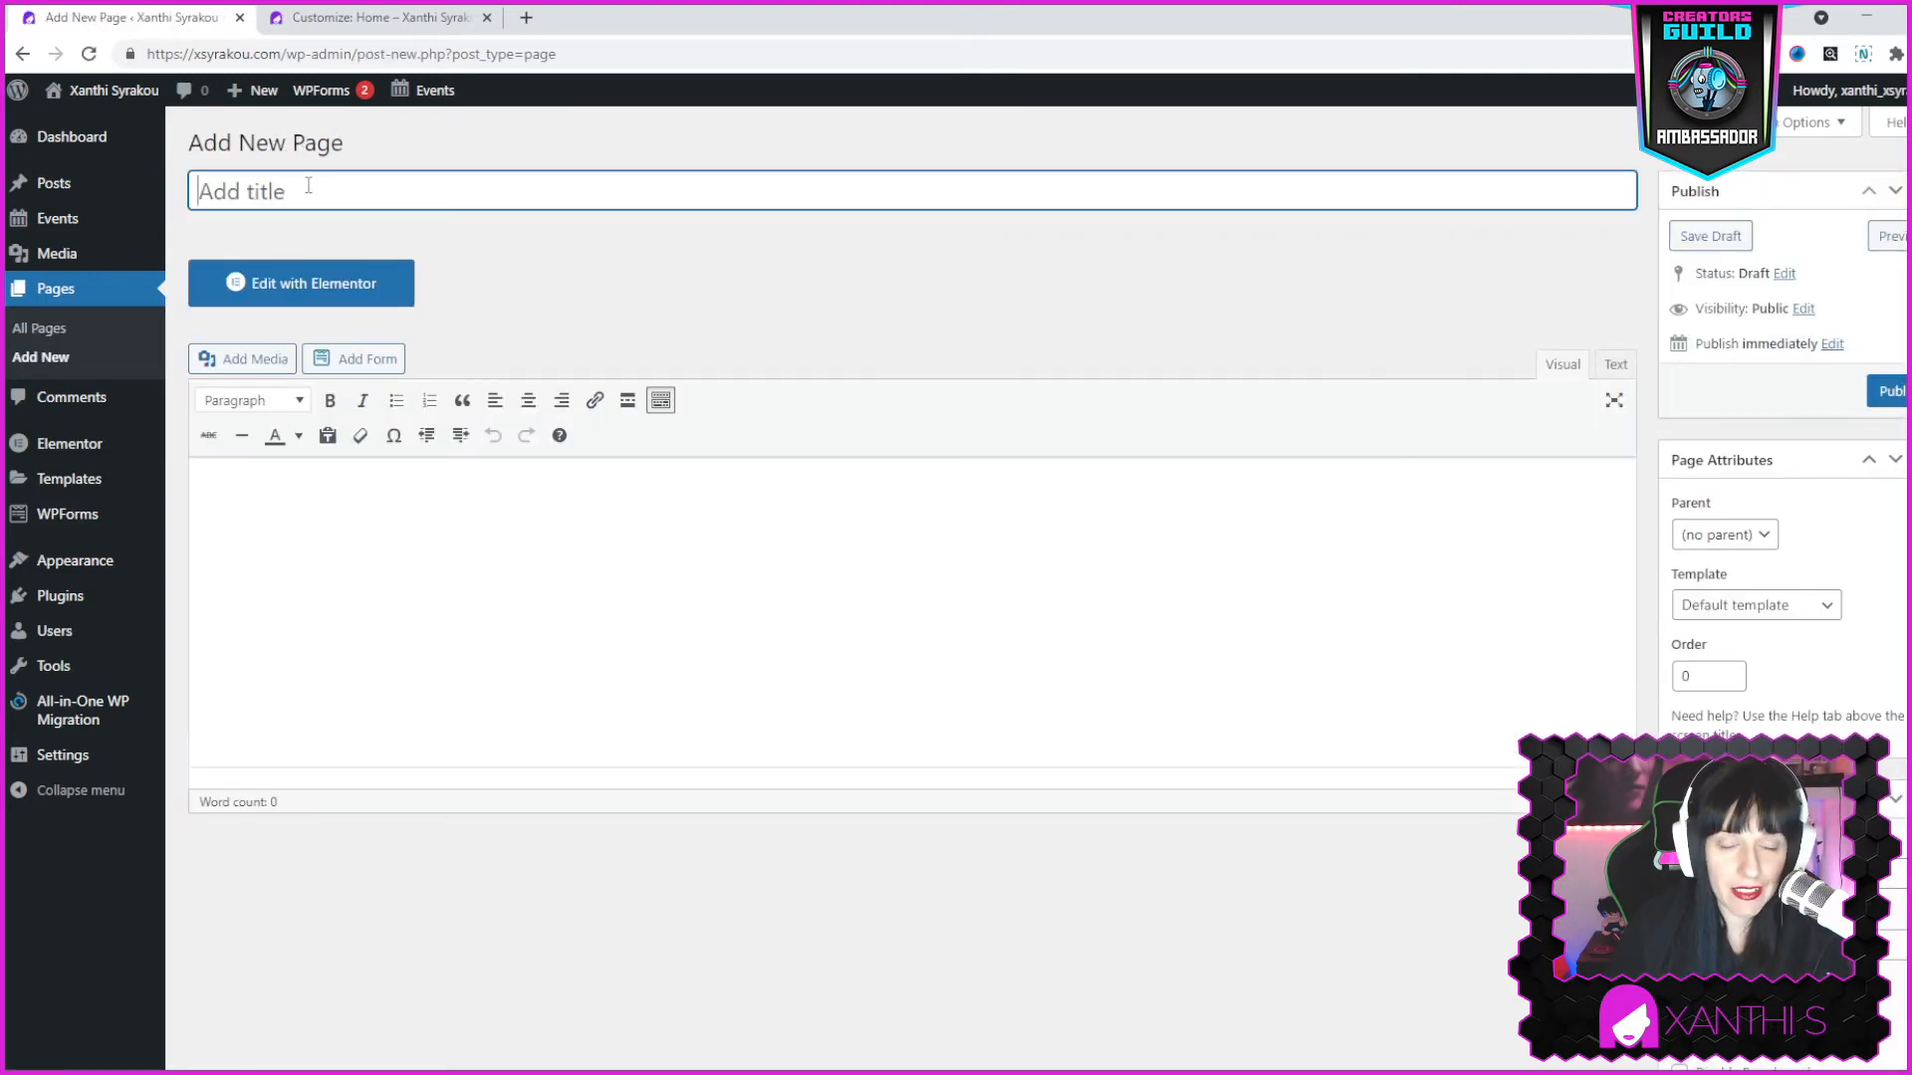
text(Blog)
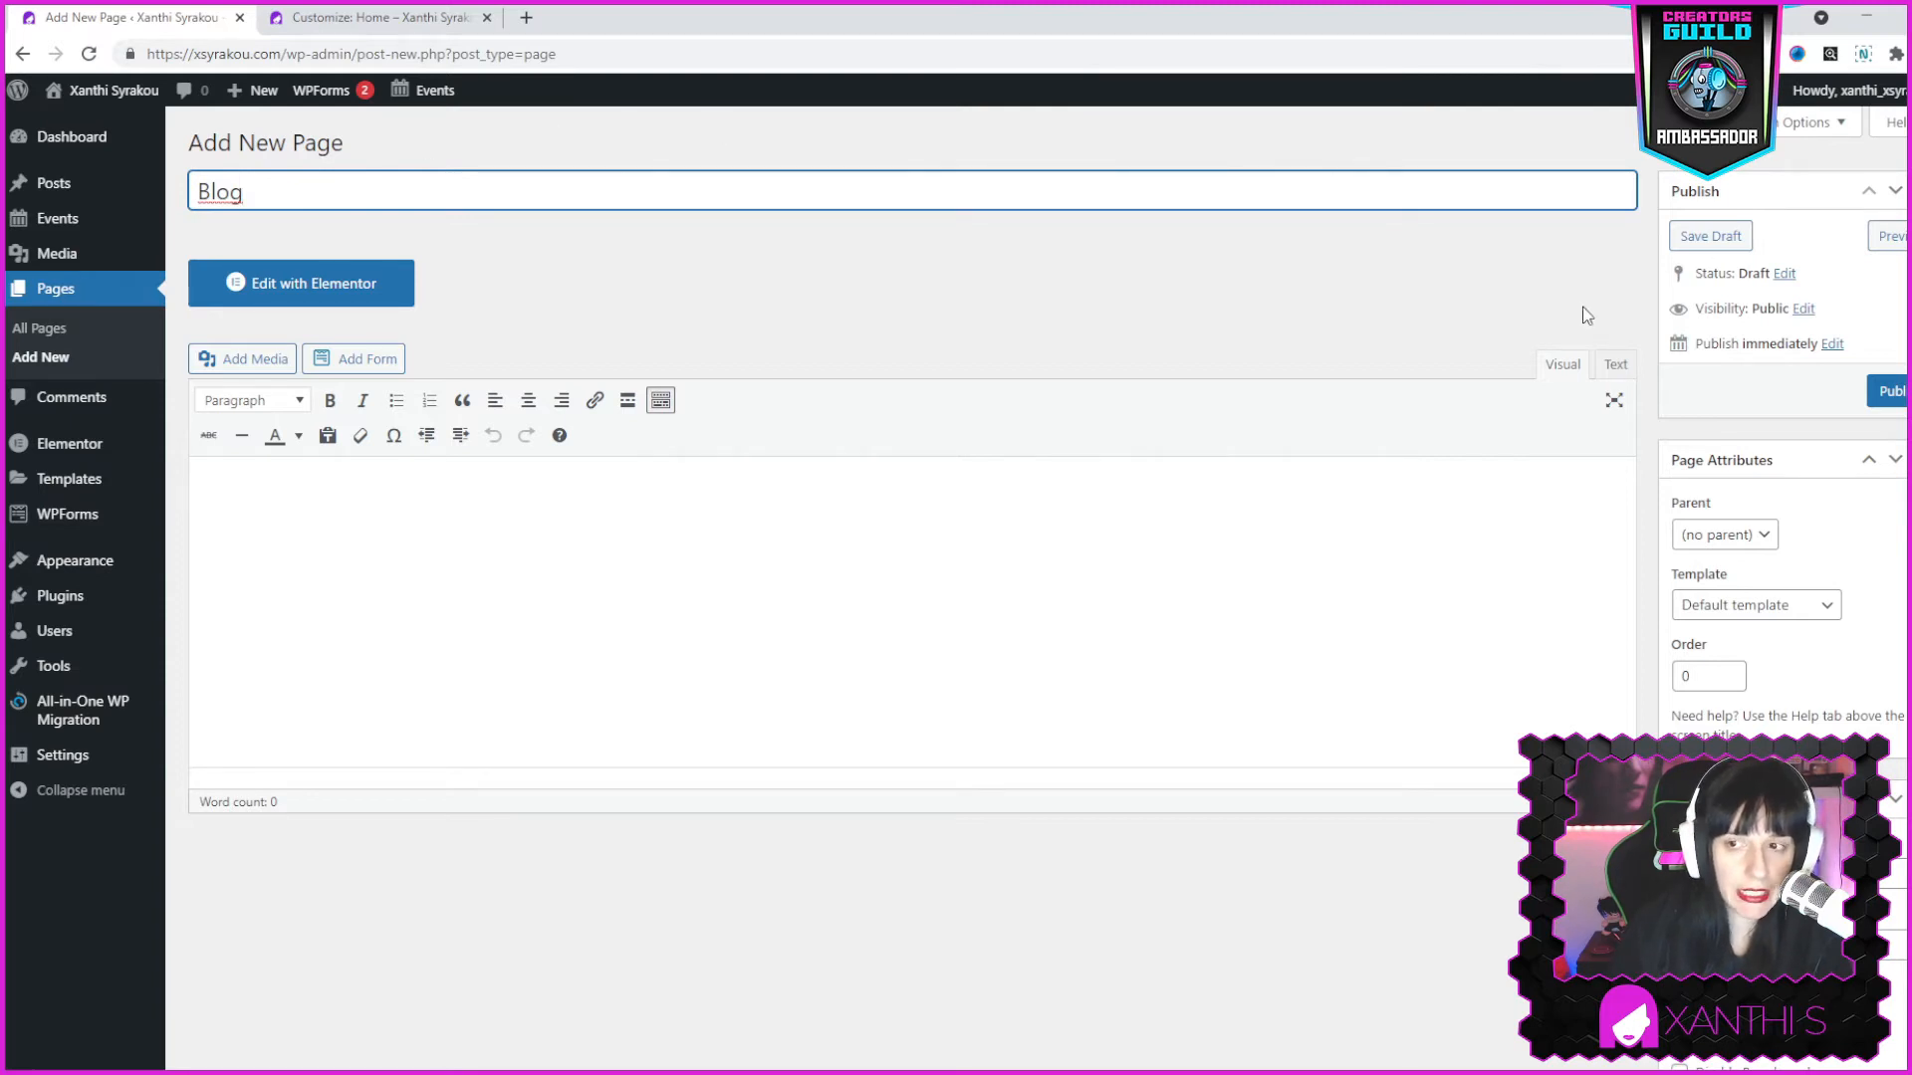
click(1886, 391)
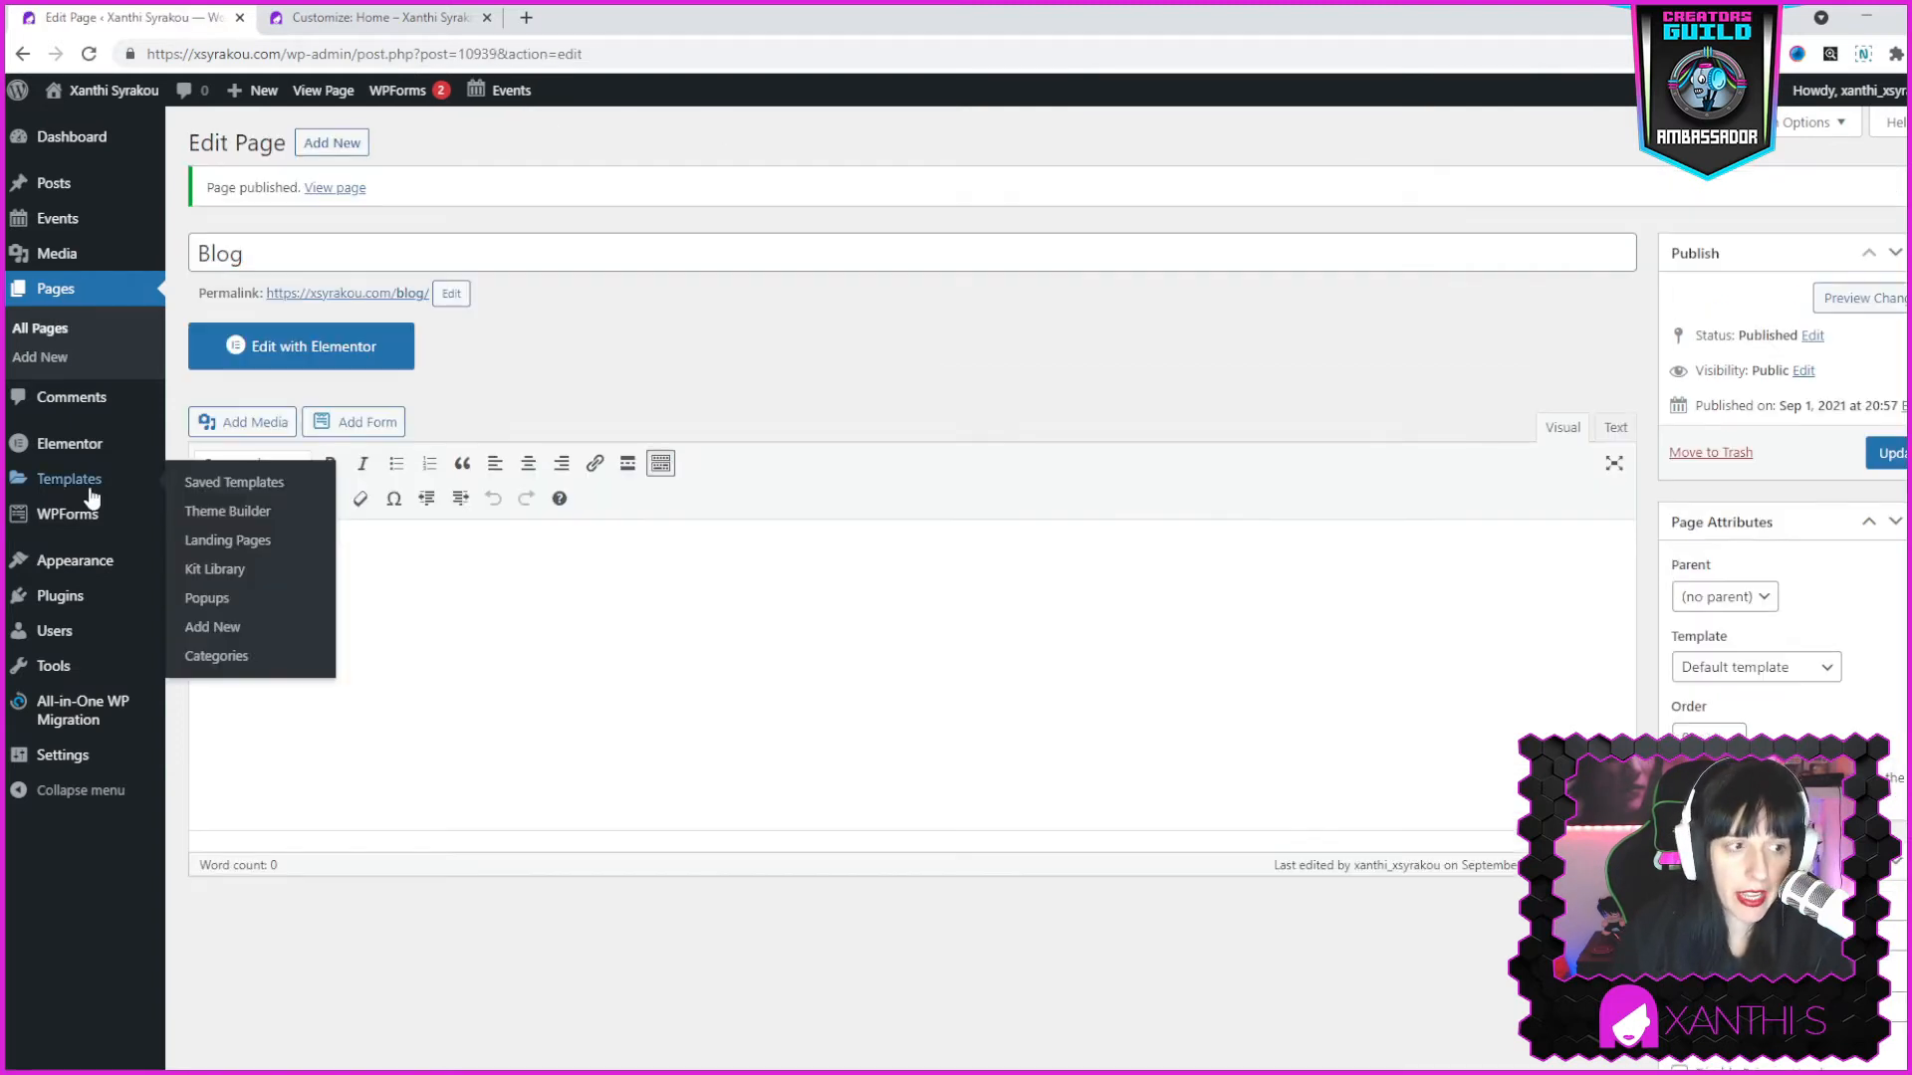
In the theme customizer, make the homepage display a static page, with Home as homepage and Blog as posts page.
mouse_move(95, 566)
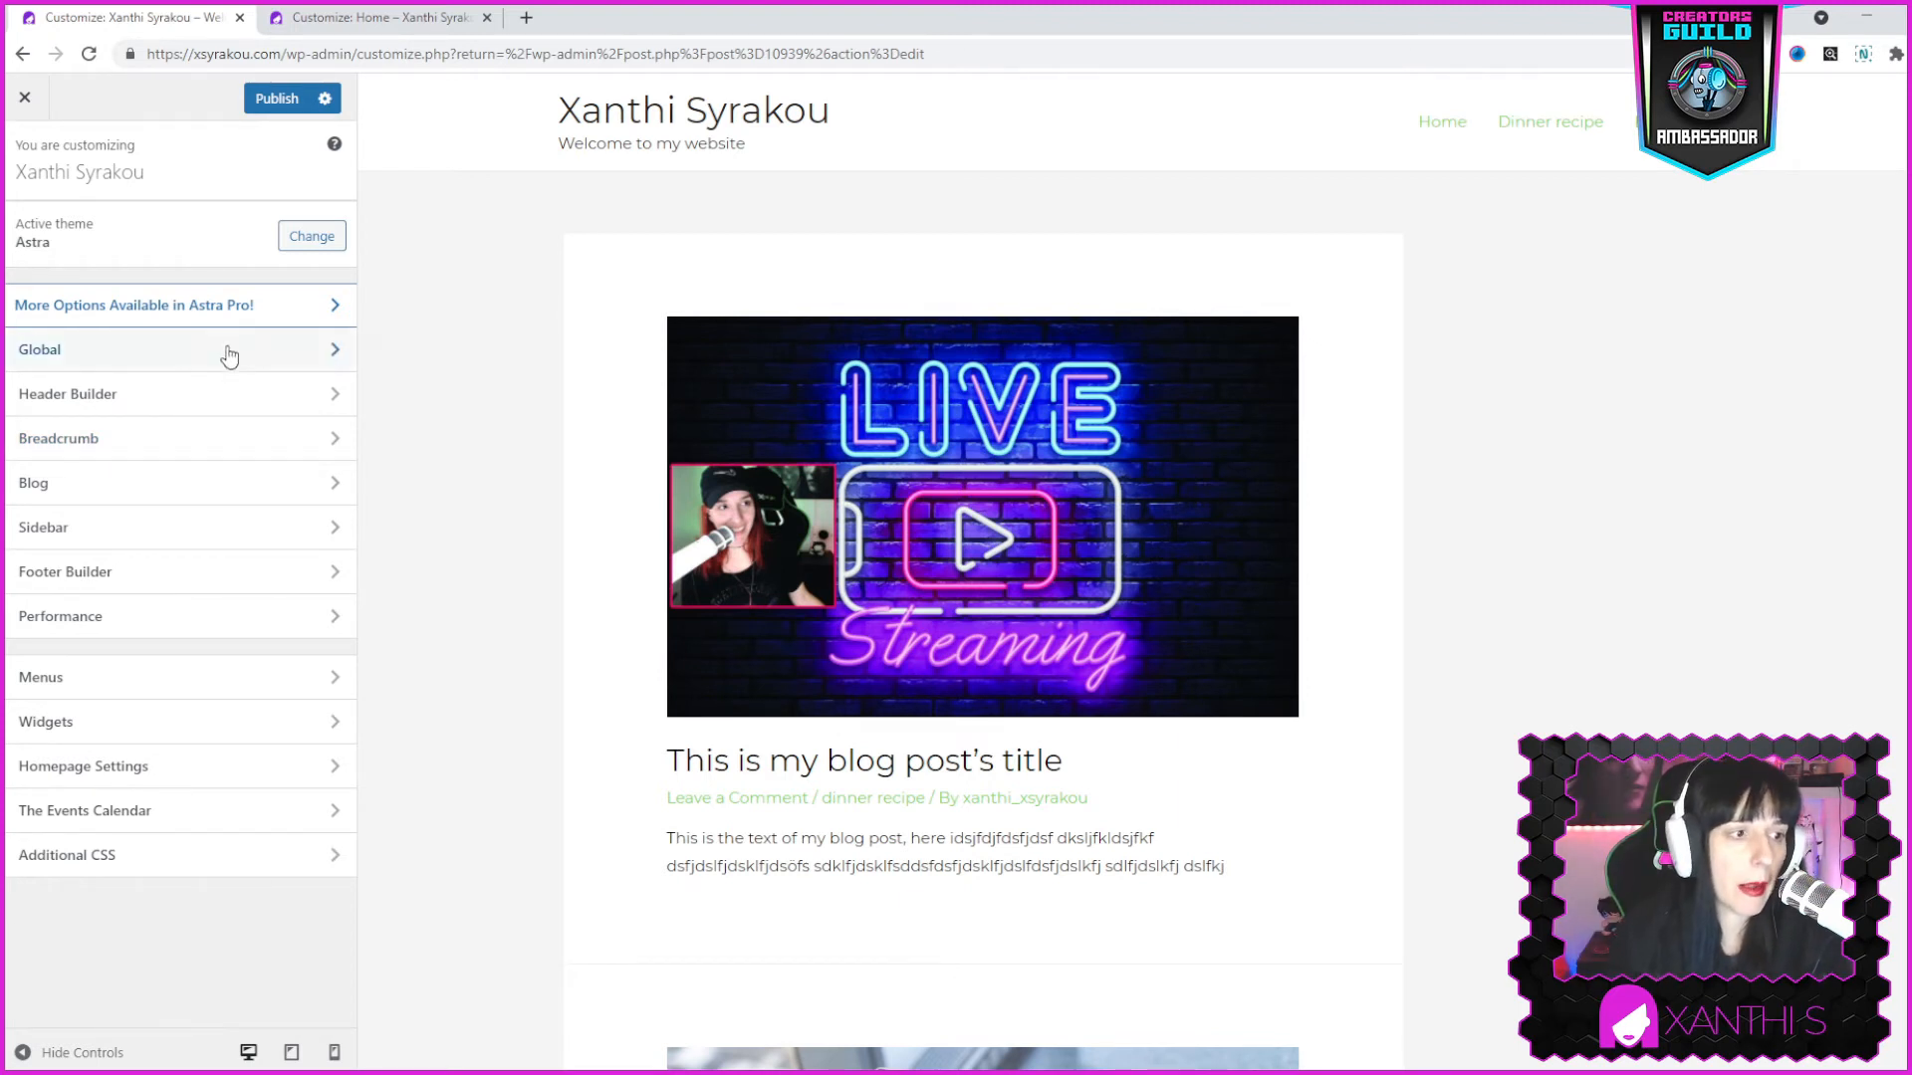
click(127, 767)
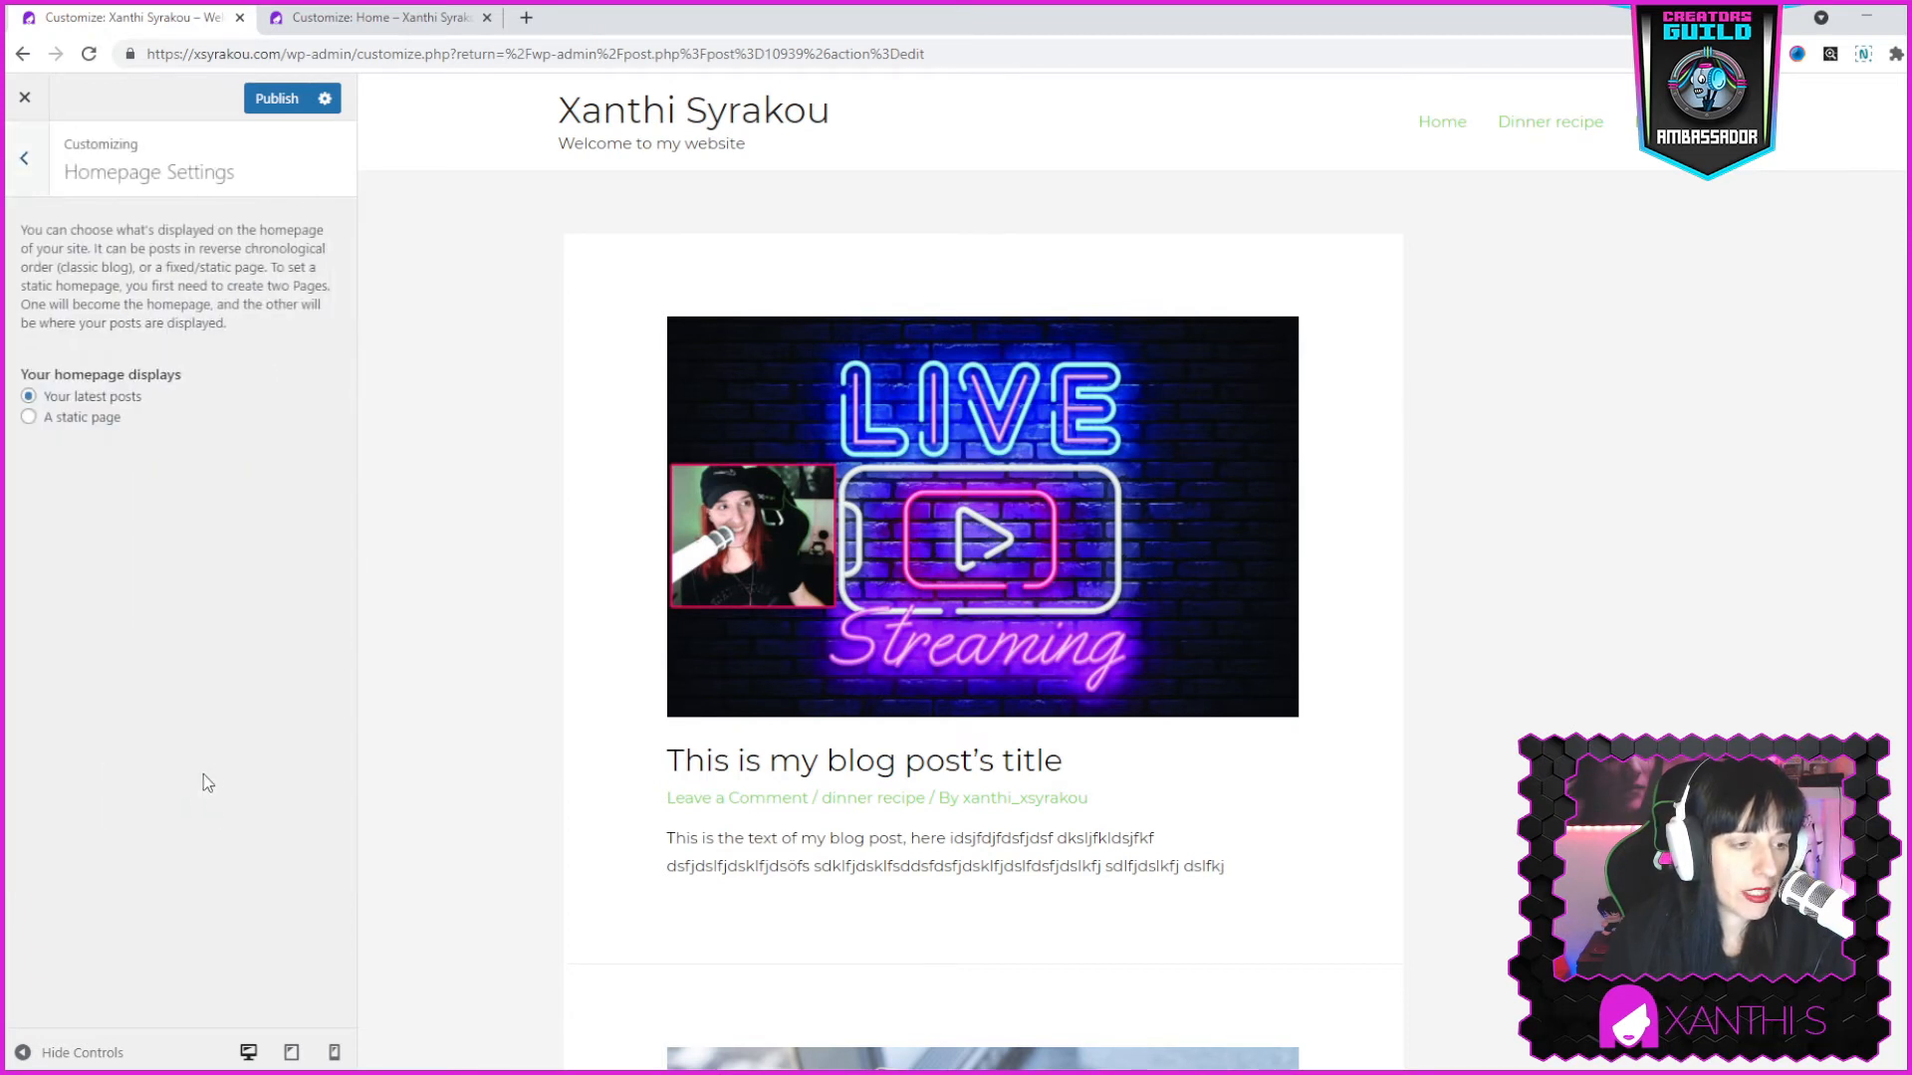
click(58, 418)
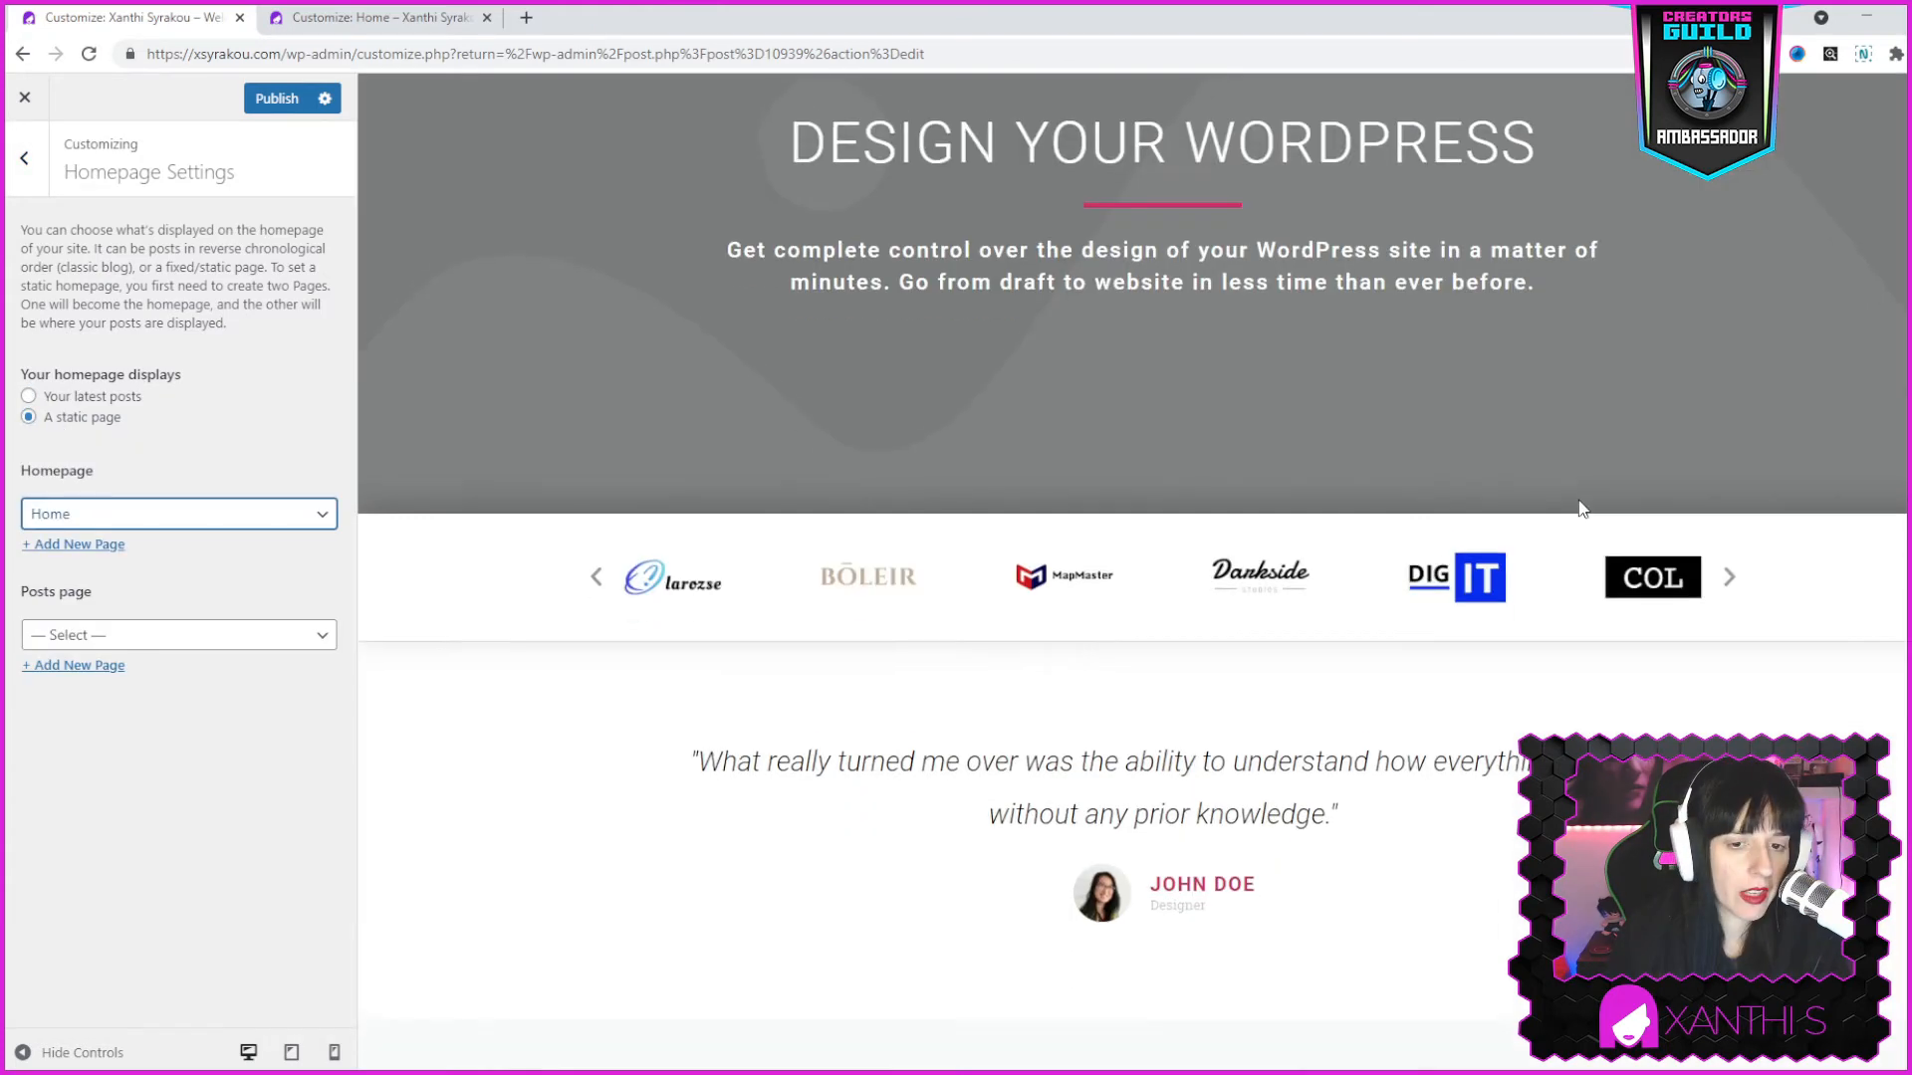
scroll(1581, 505, up, 4)
scroll(1574, 506, down, 3)
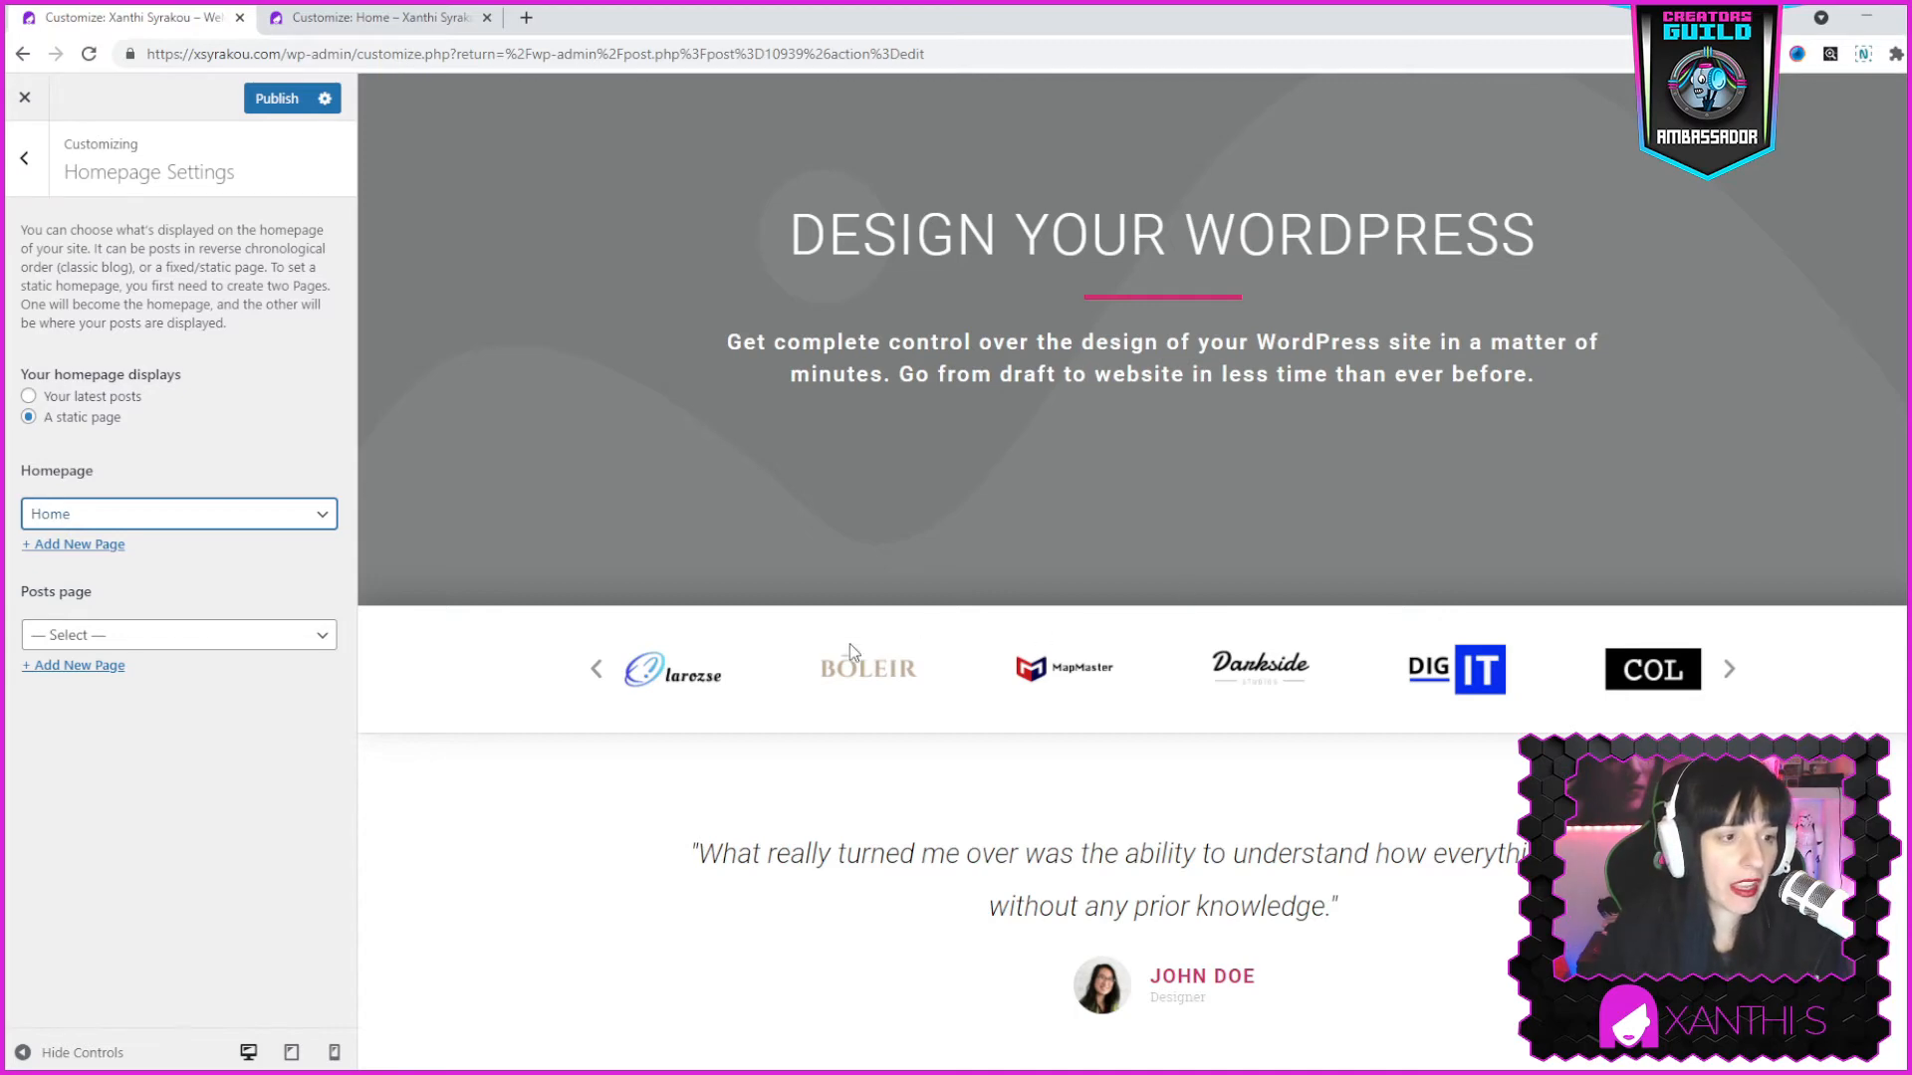
click(146, 647)
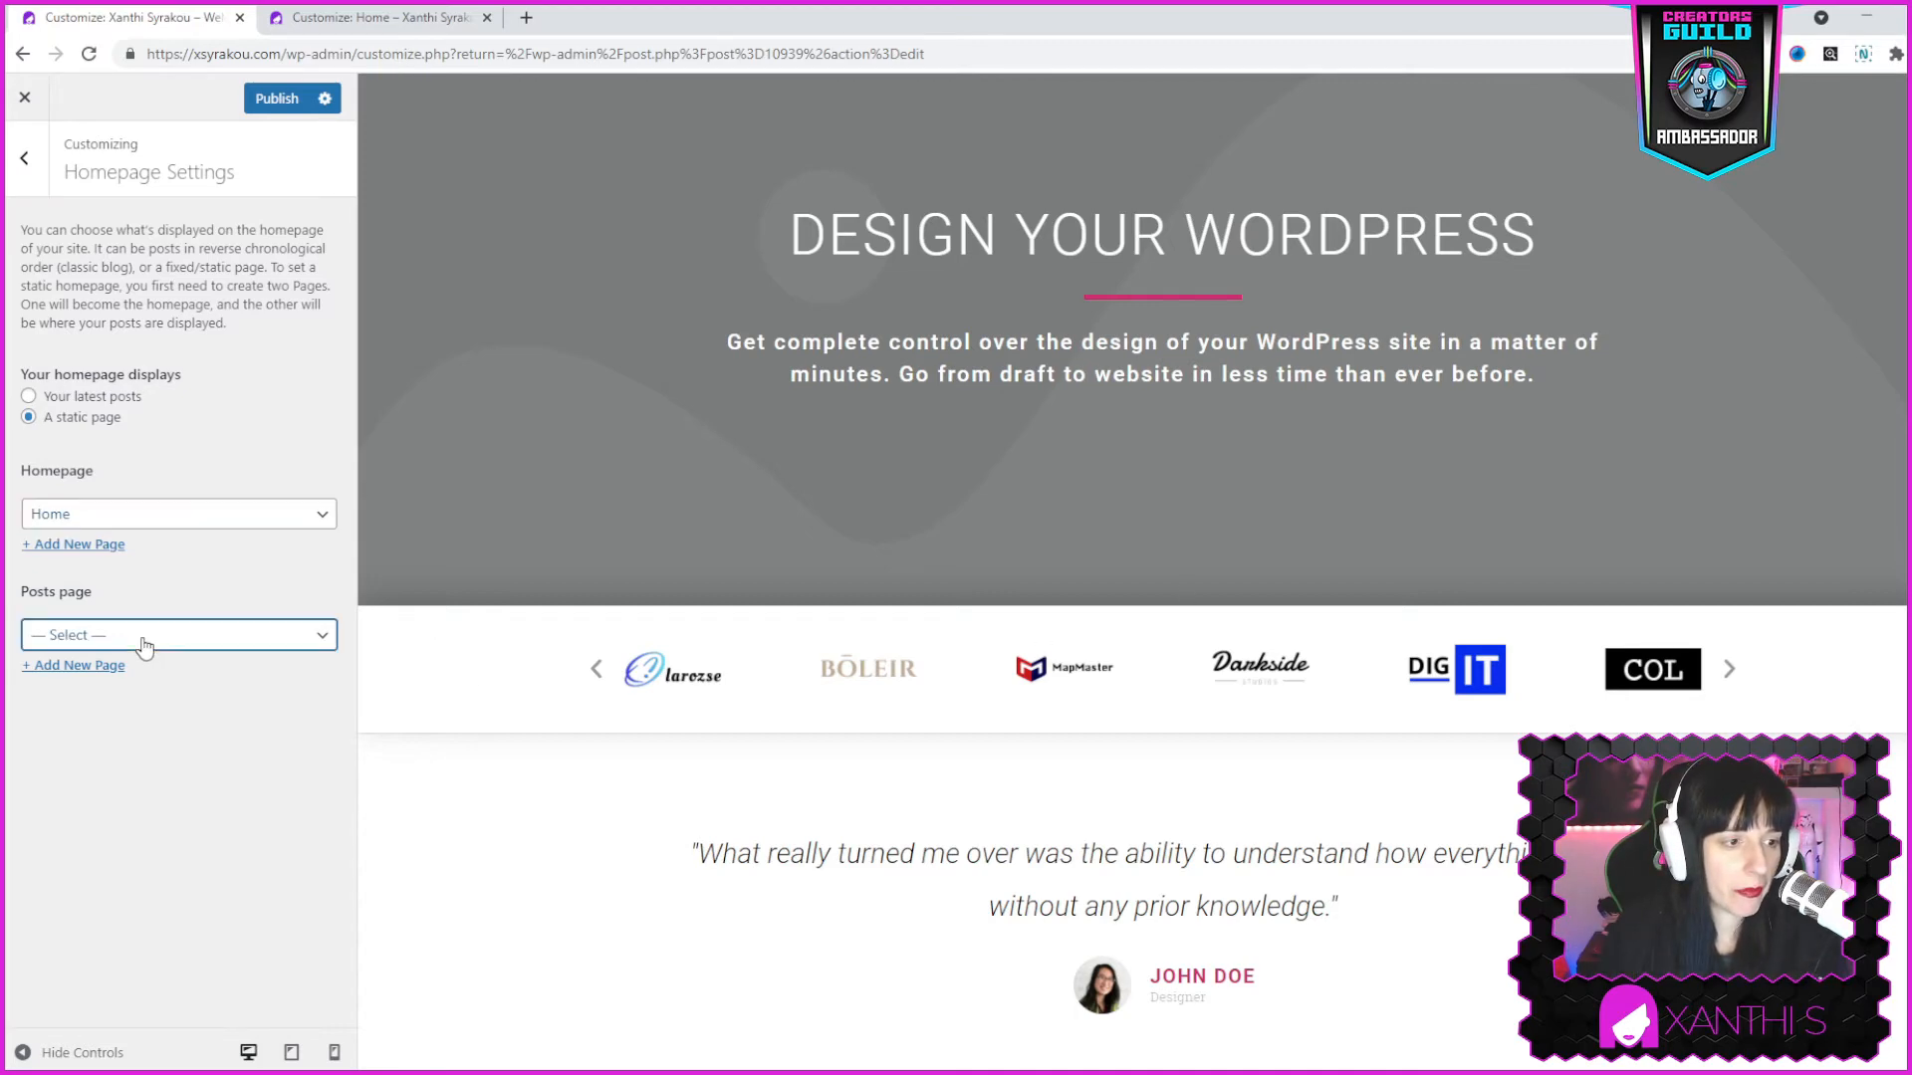
click(89, 699)
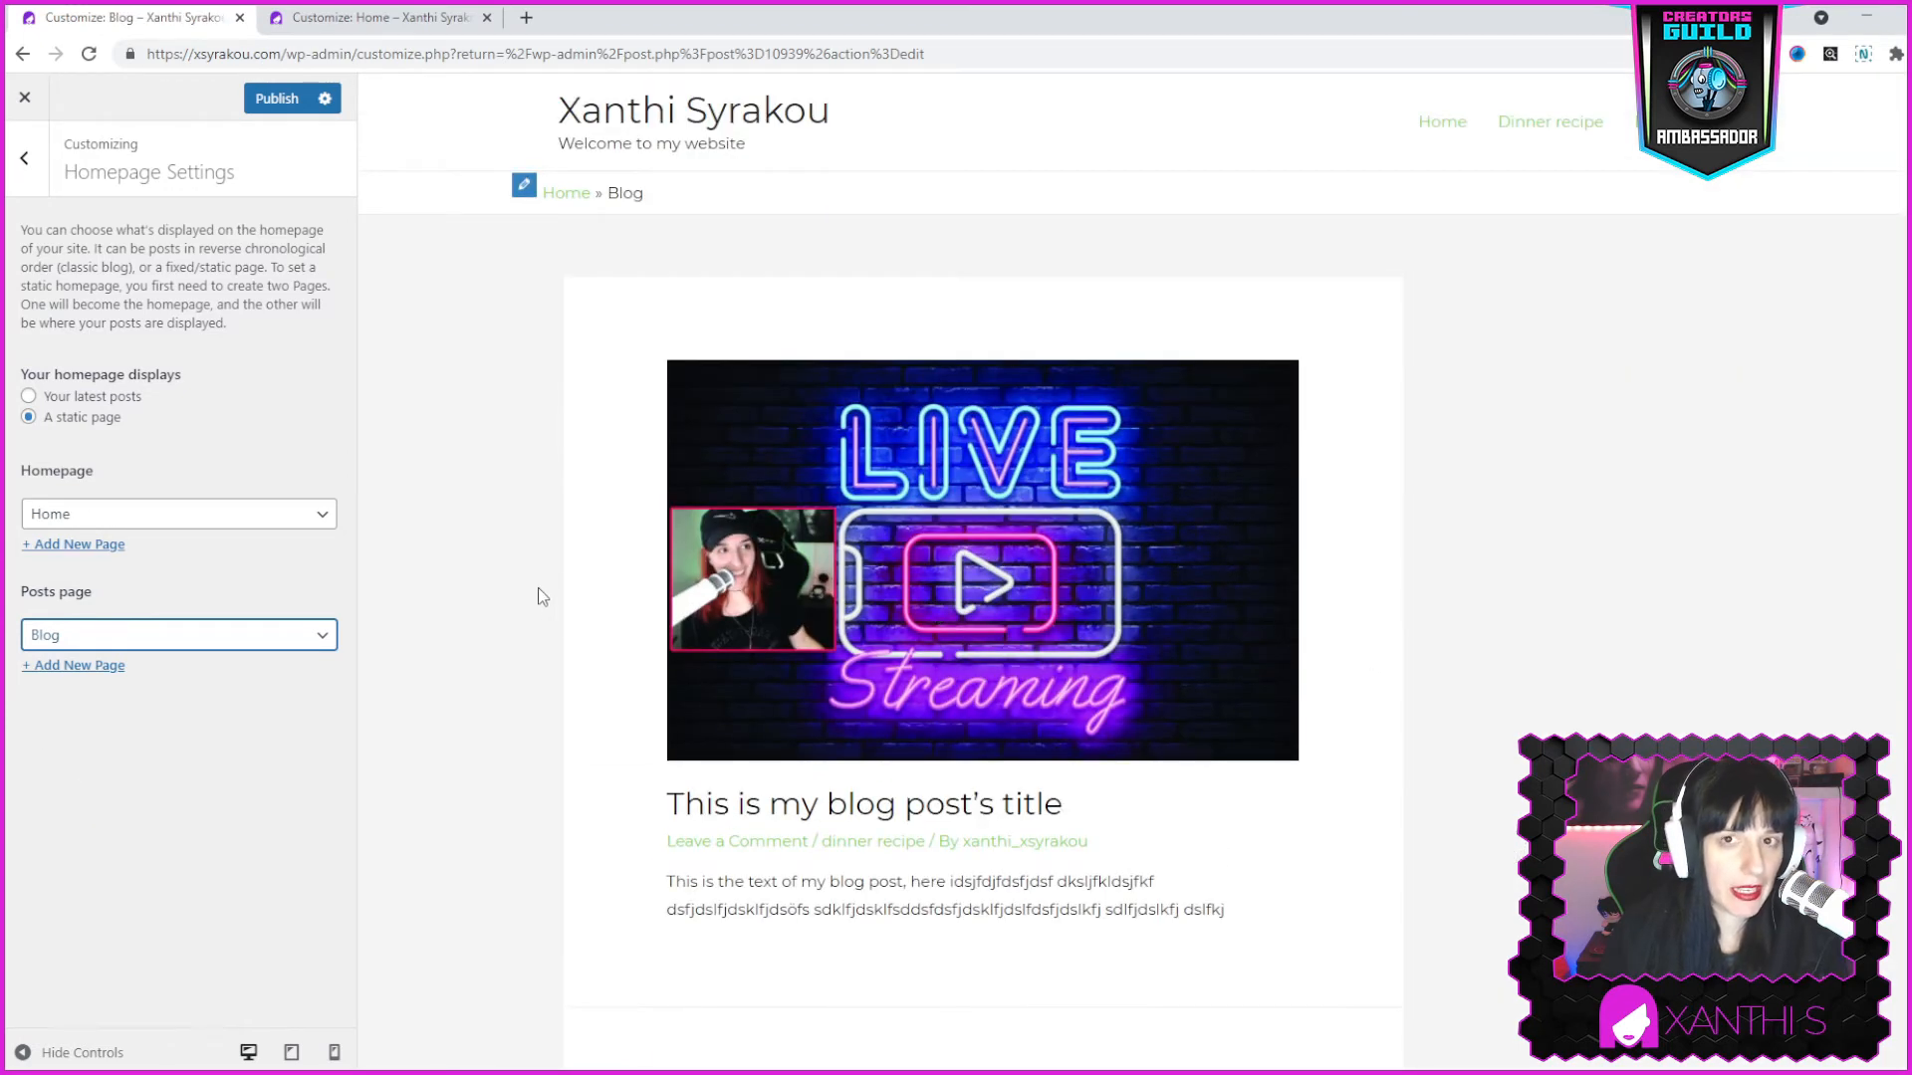
Try to use the Blog page as the homepage too, and set the homepage back to Home.
click(158, 524)
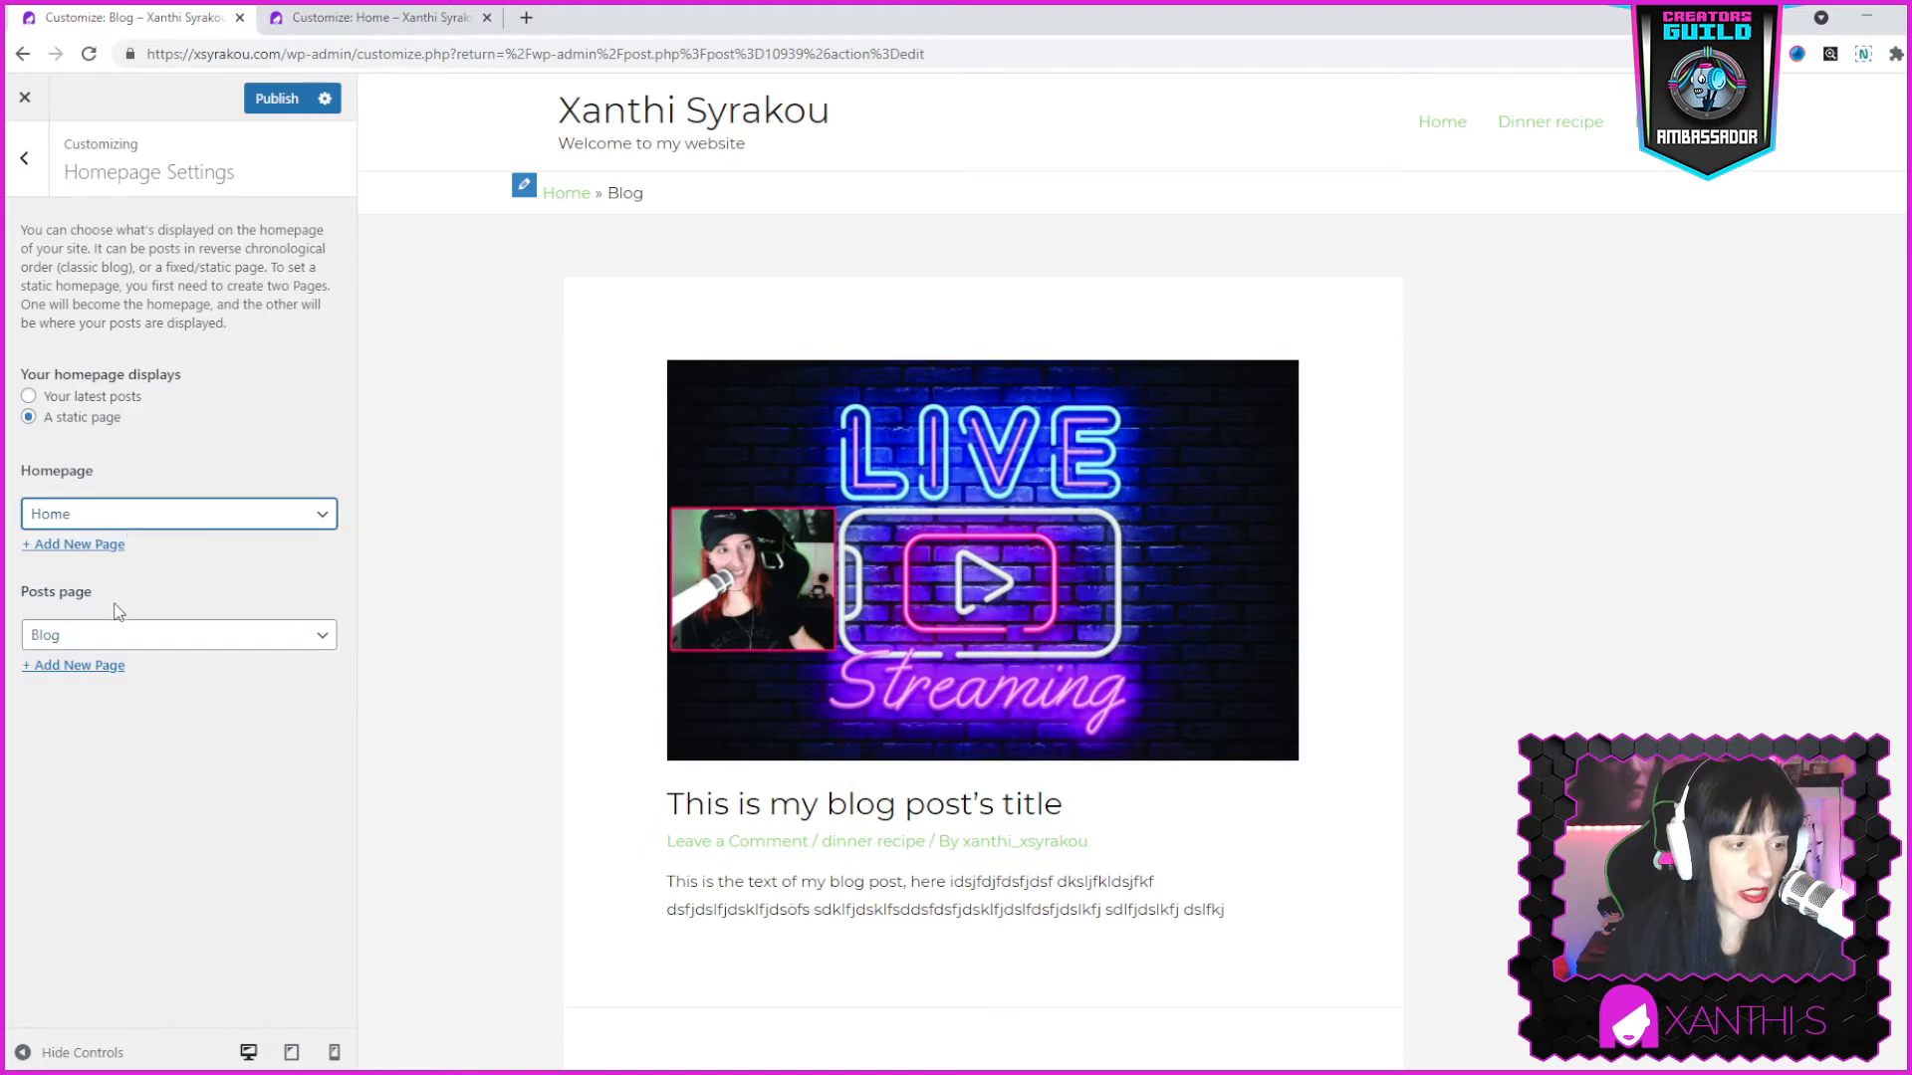
click(70, 575)
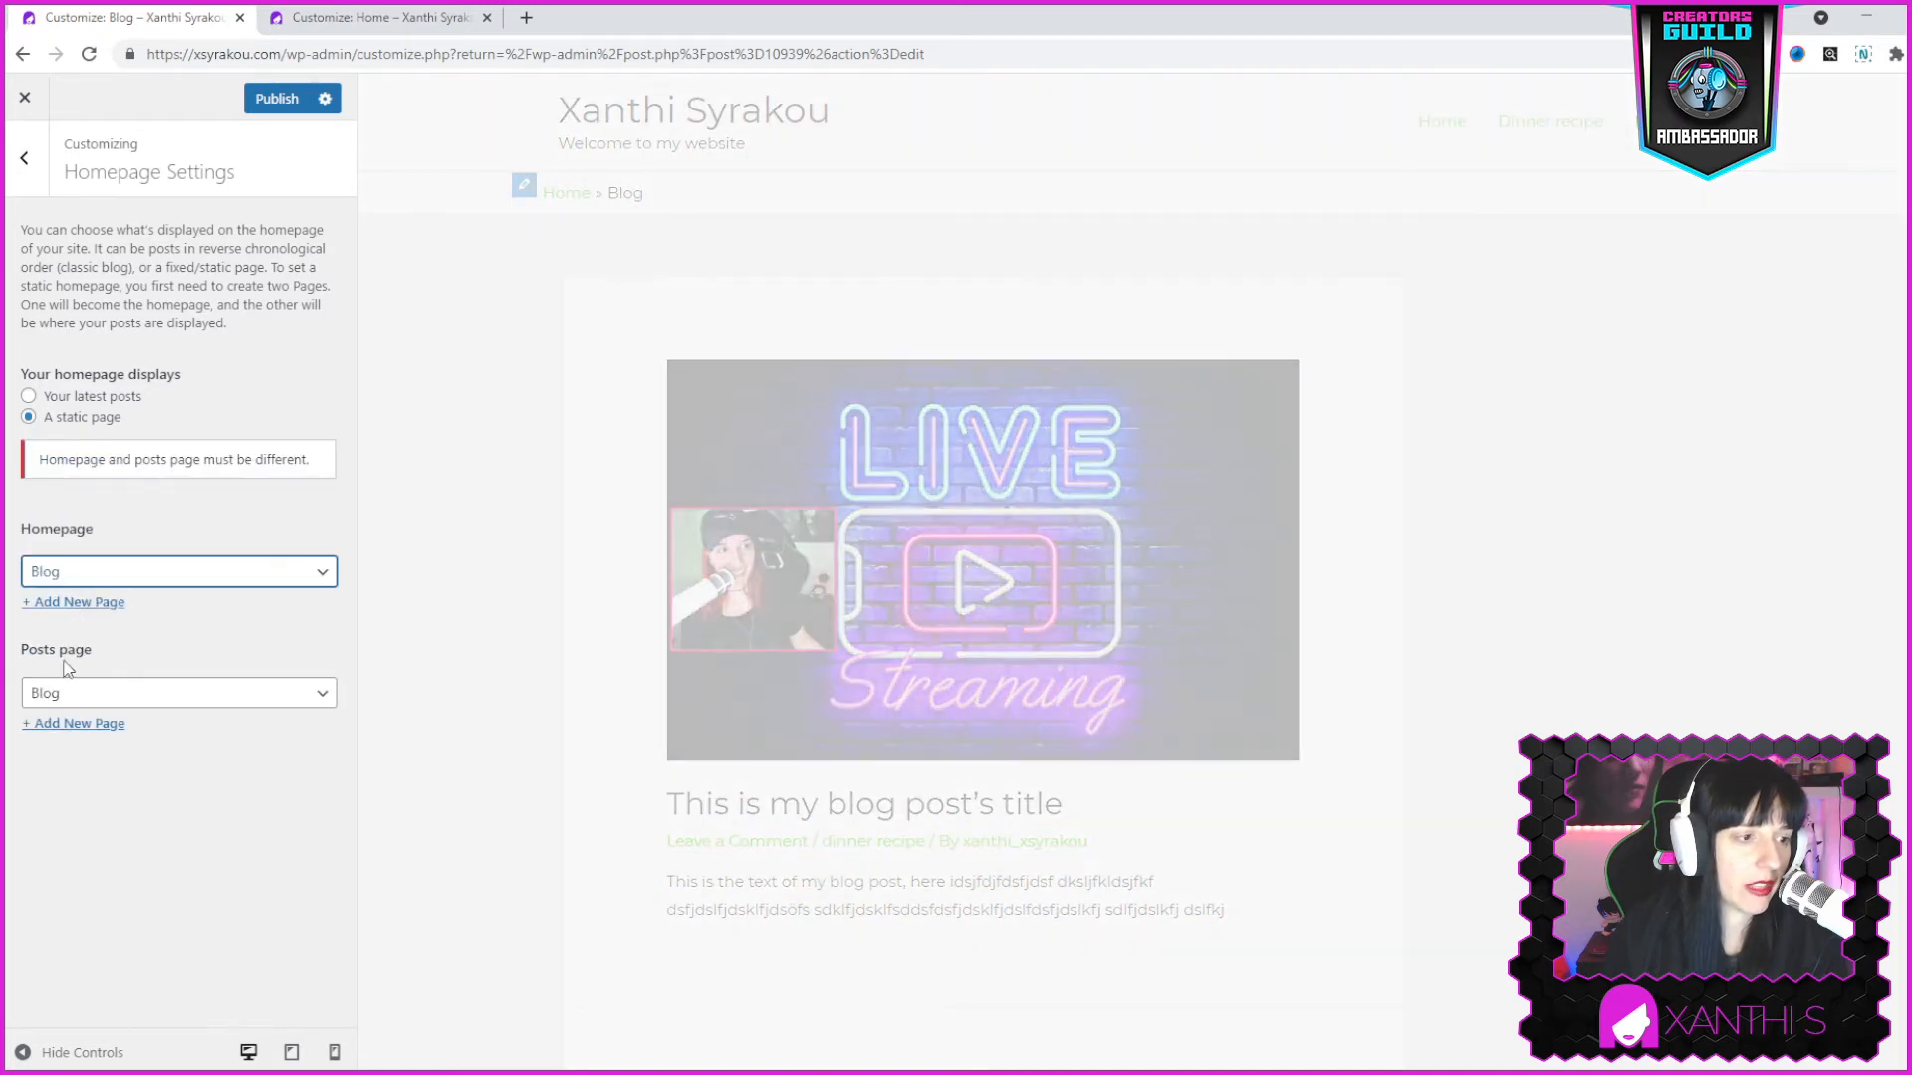
click(68, 669)
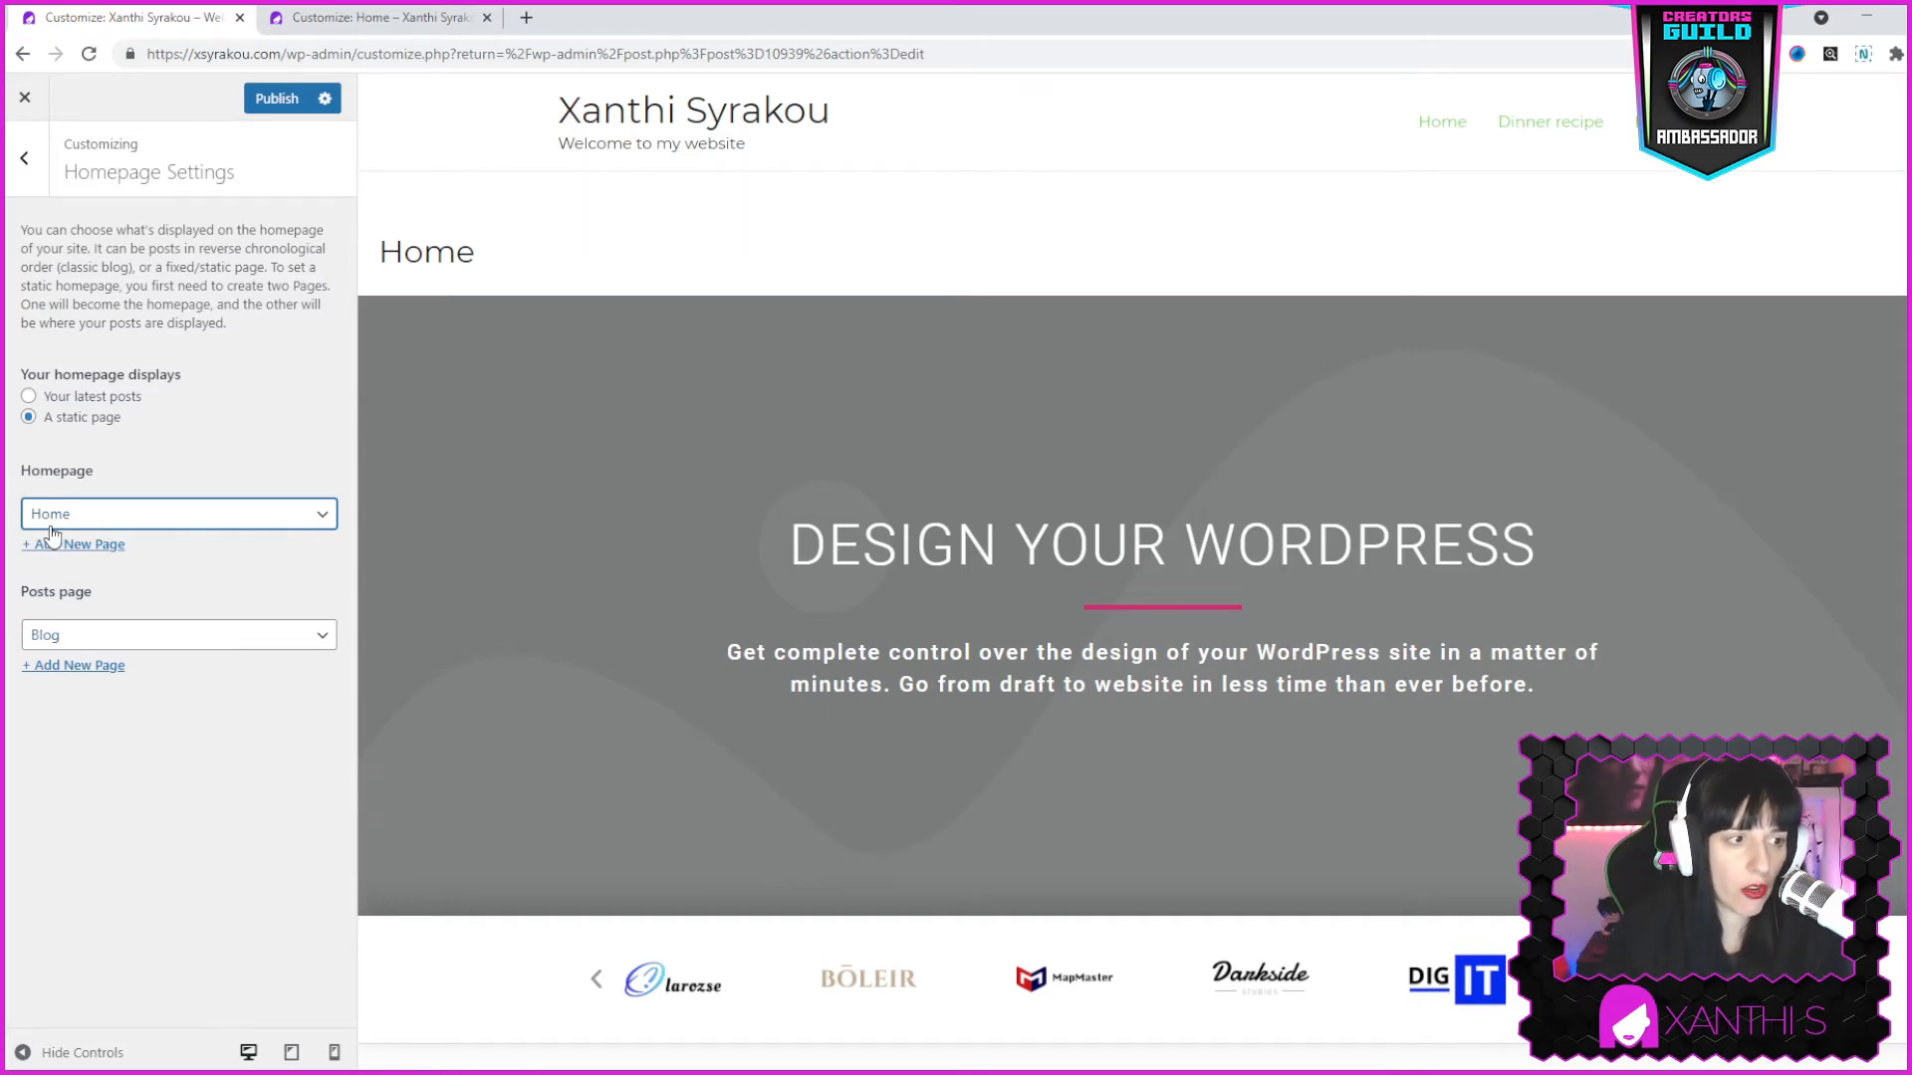
Publish the homepage settings and return to the customizer's overview.
scroll(793, 343, down, 2)
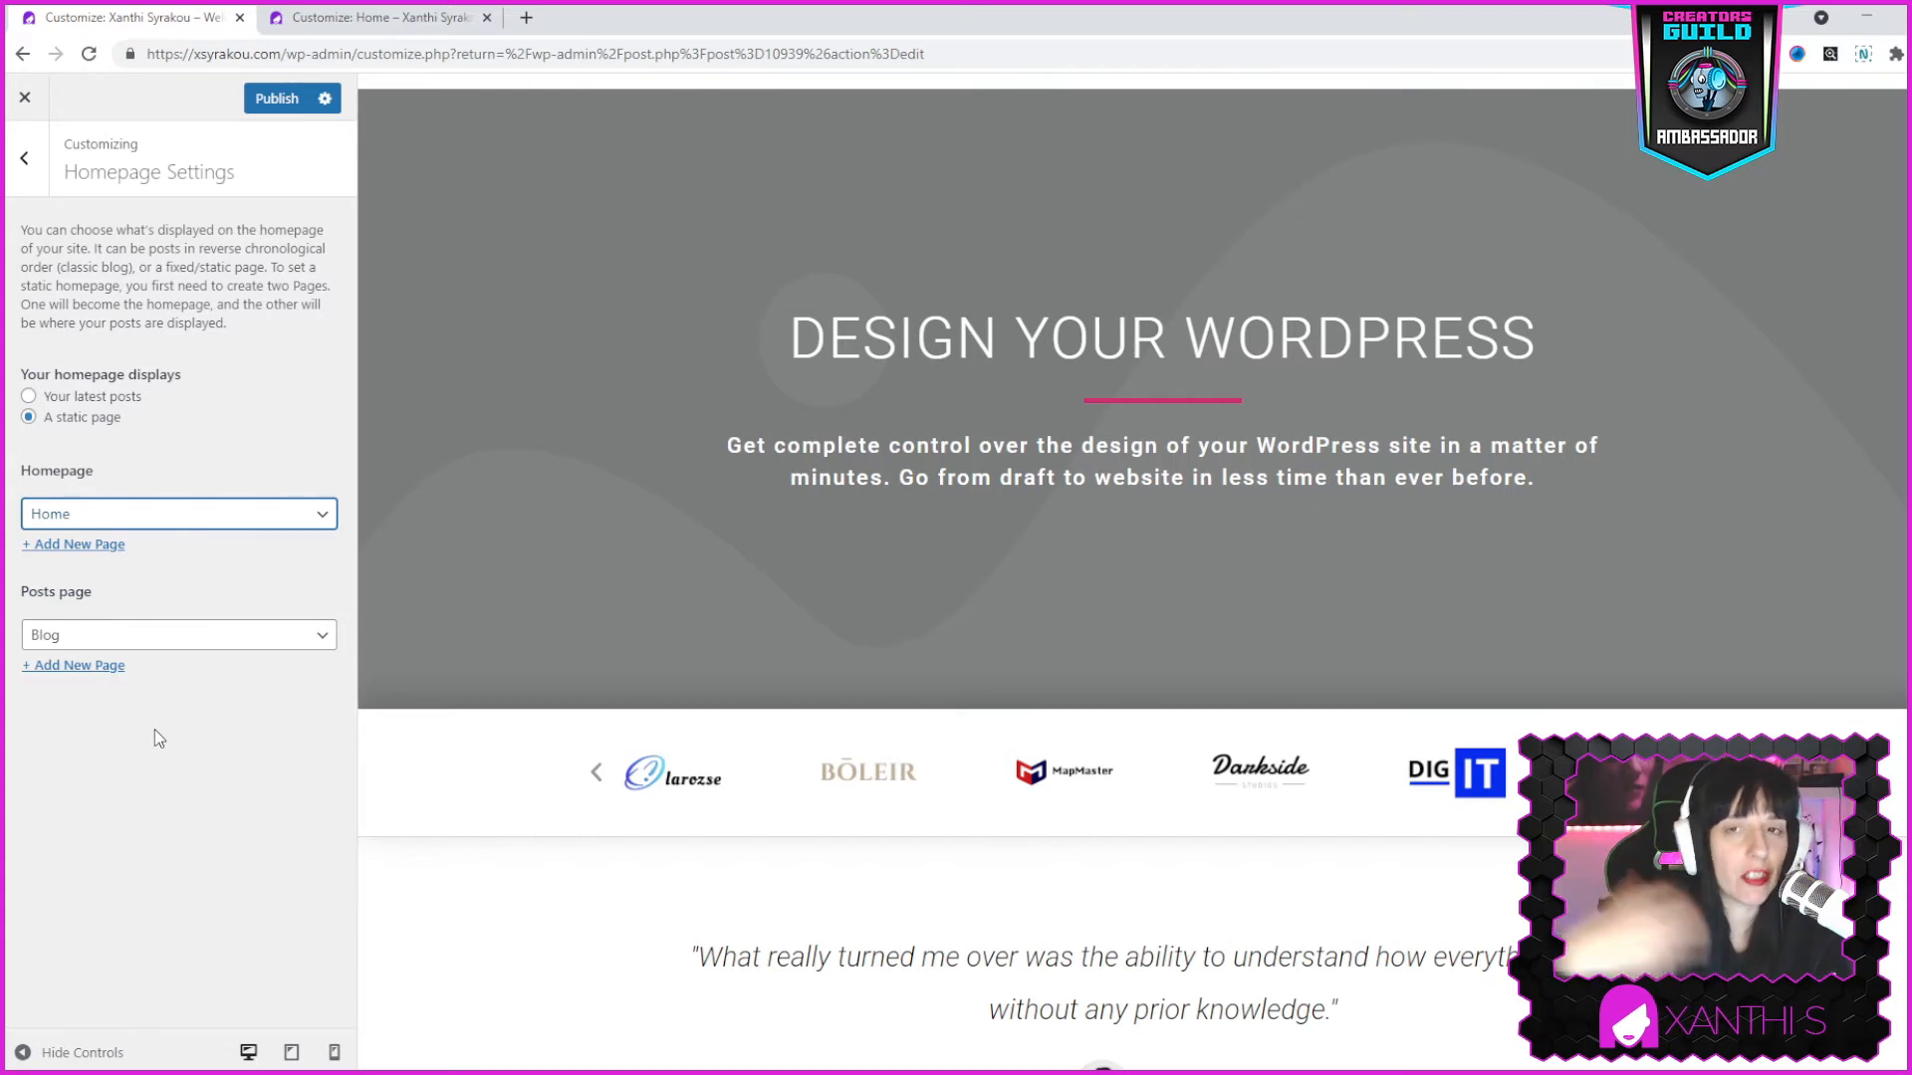
click(278, 99)
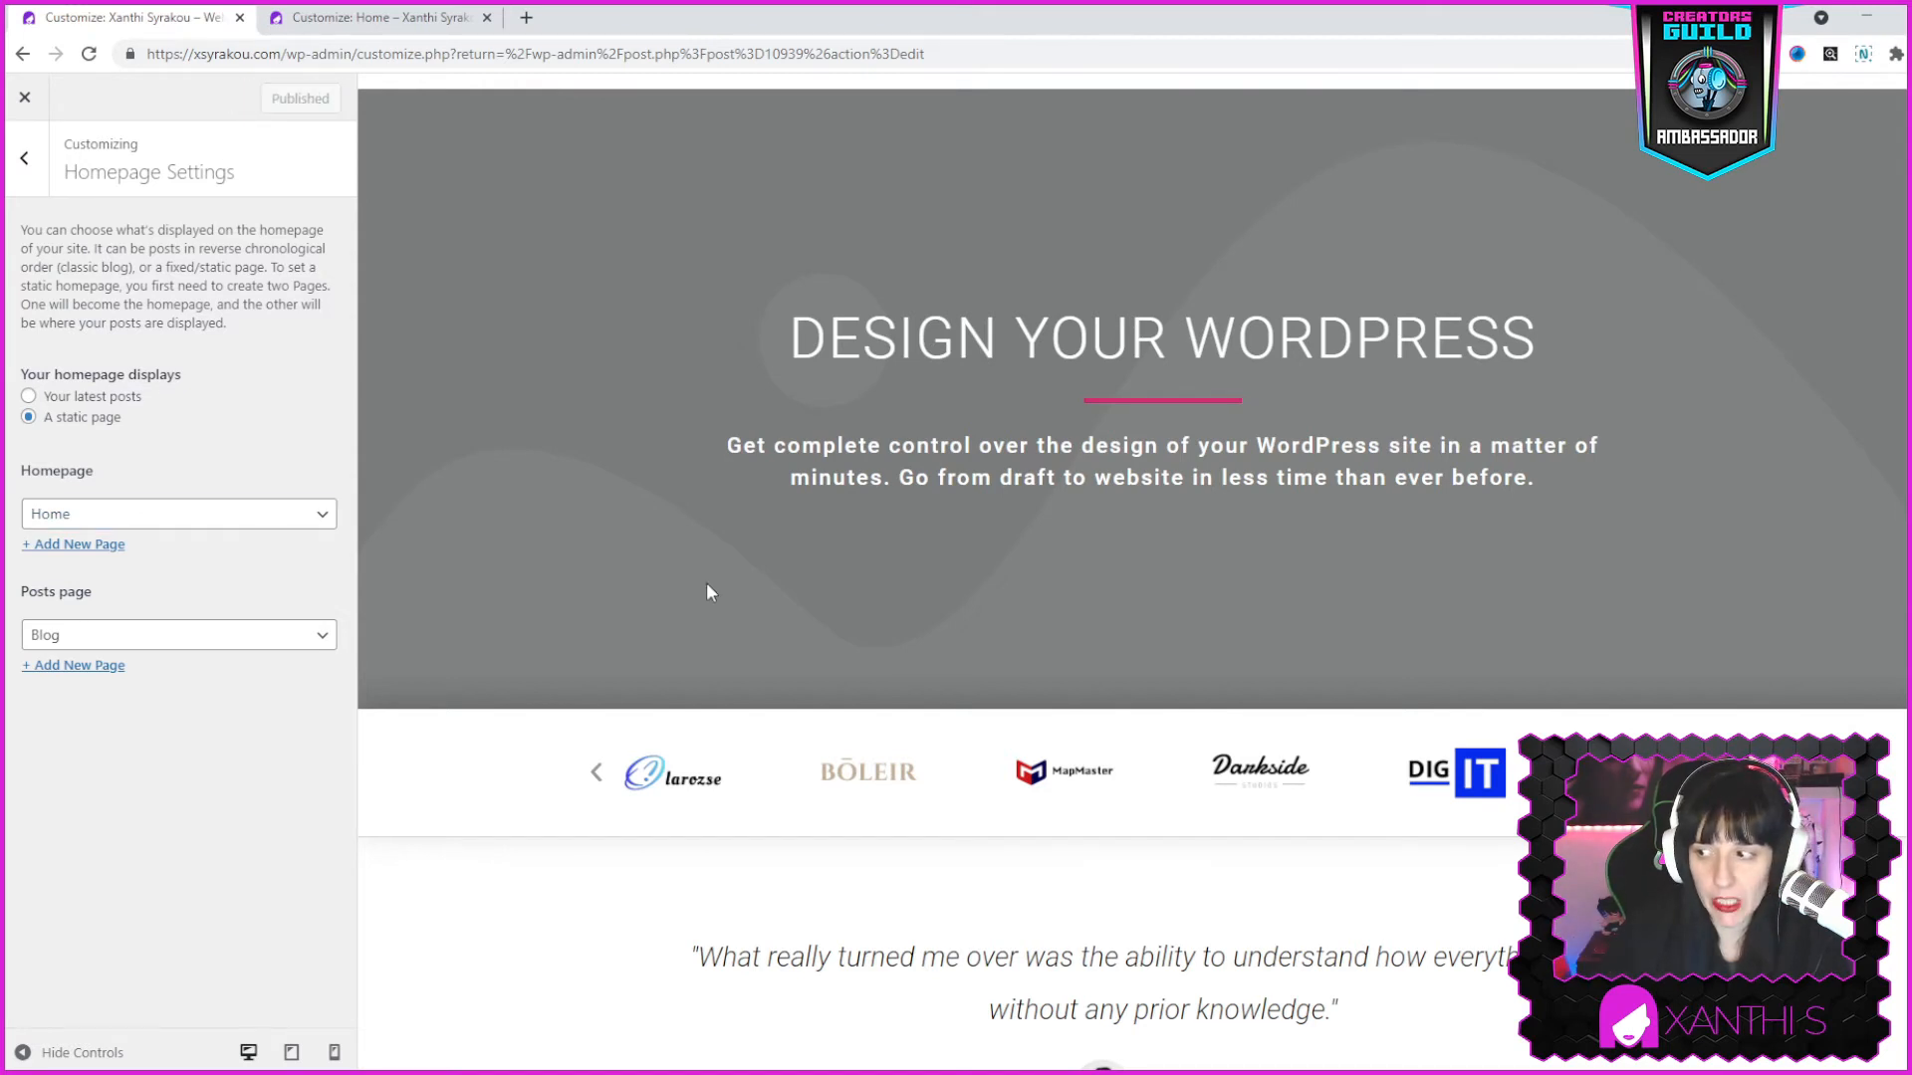
click(25, 159)
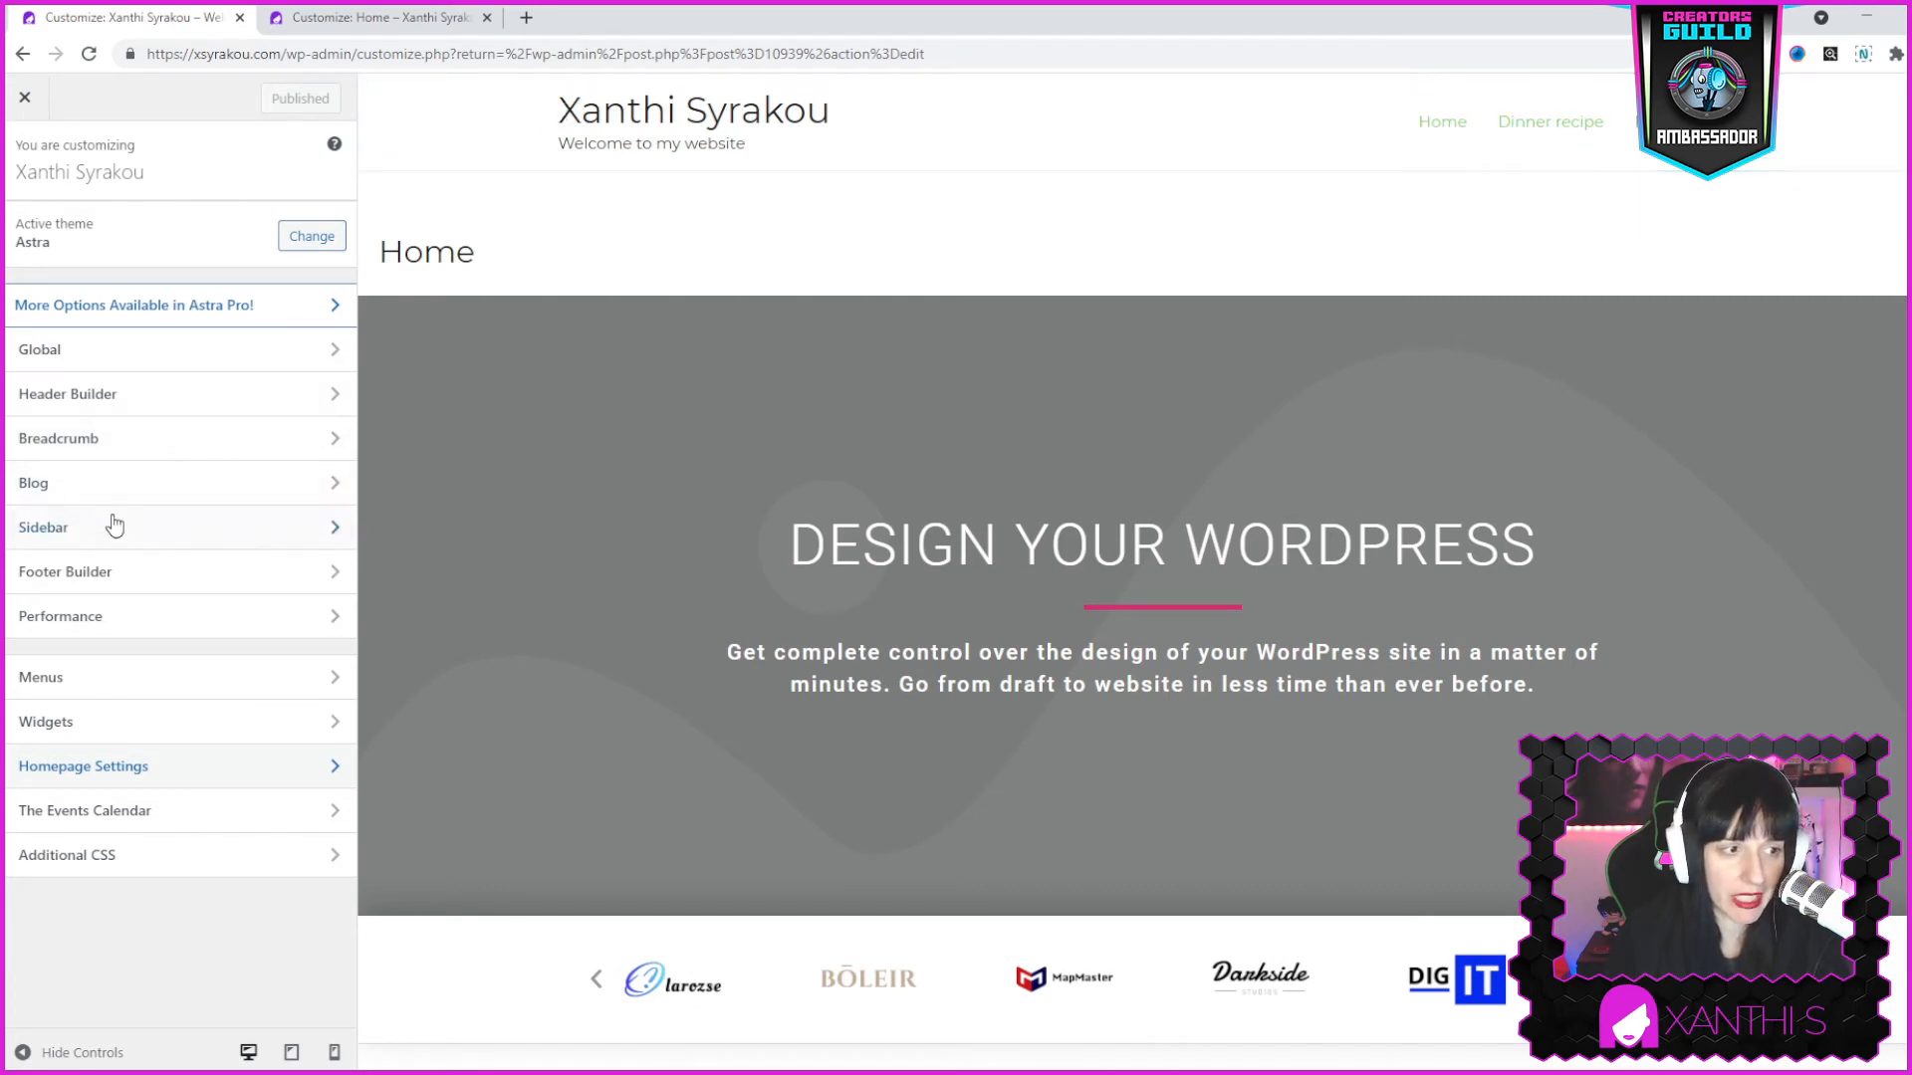
Open the site's primary menu for editing and rename it "main menu".
click(85, 677)
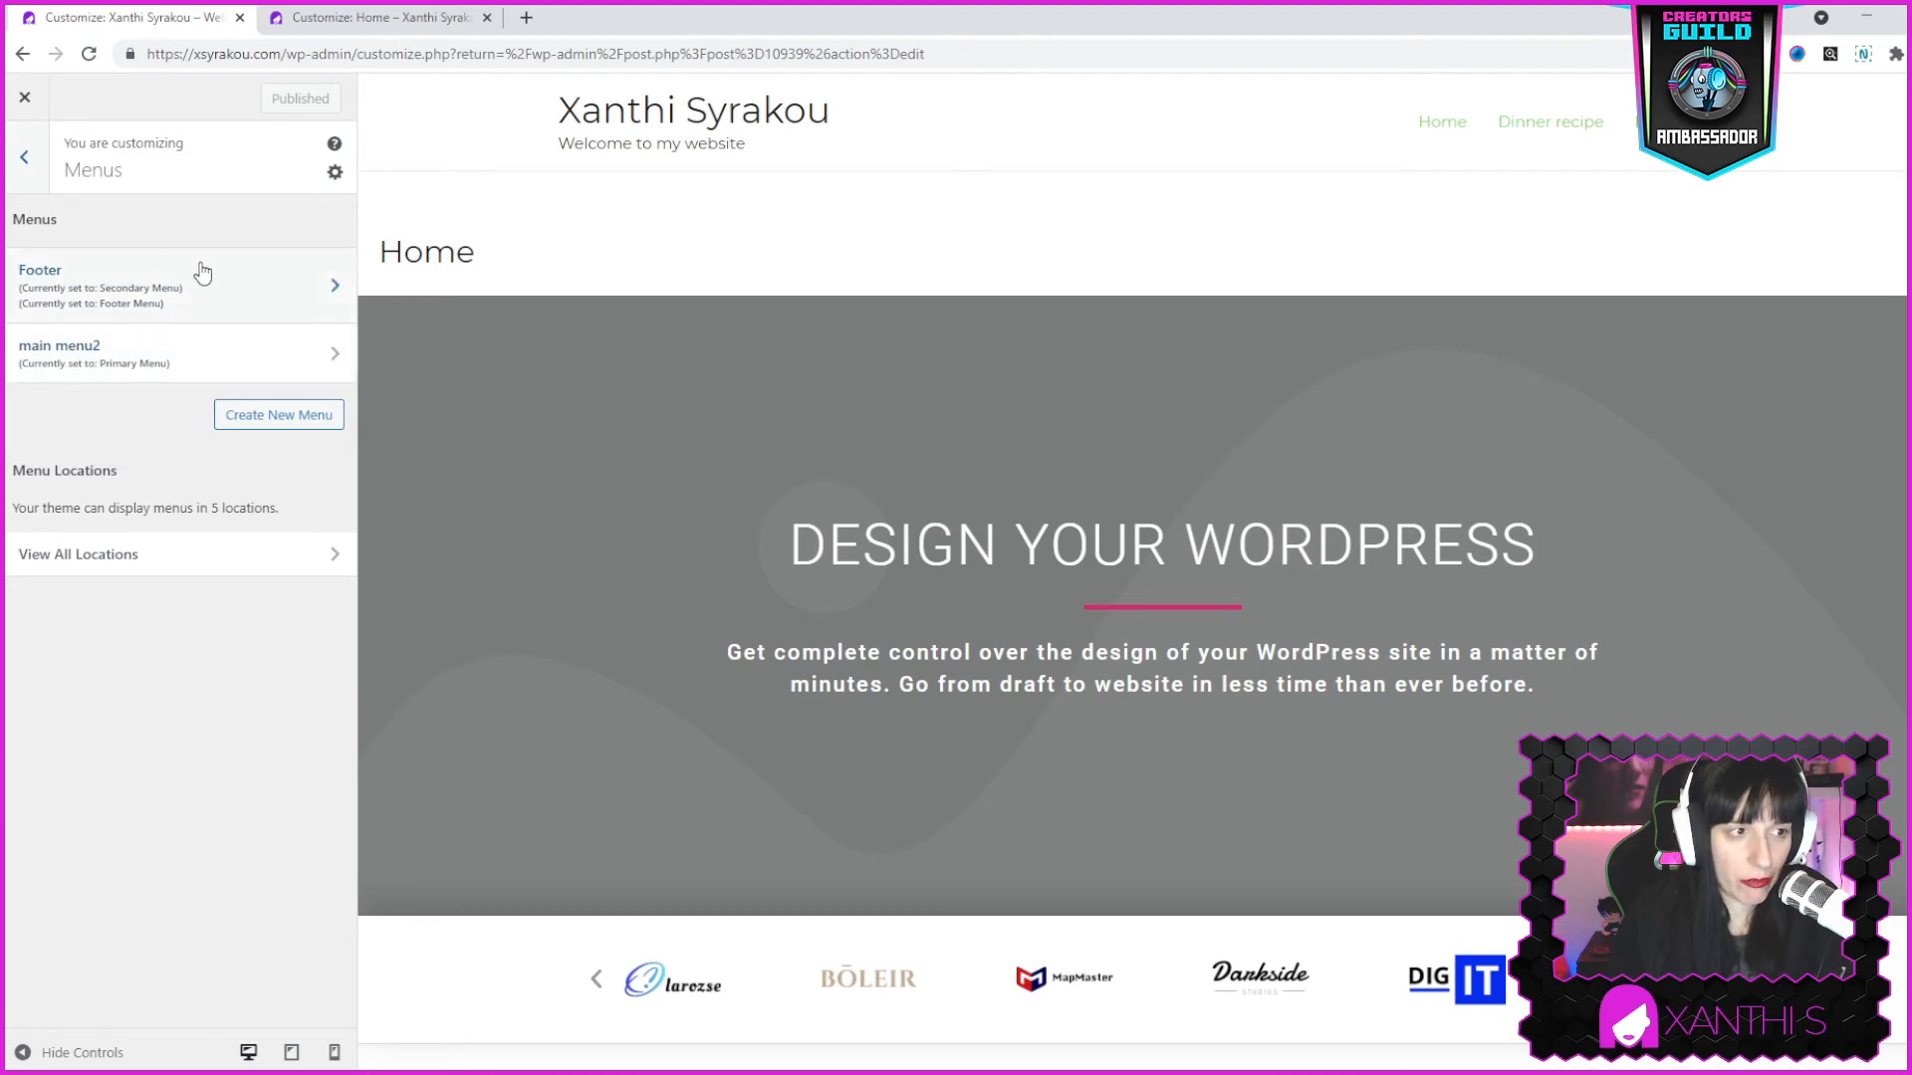
scroll(1125, 649, down, 15)
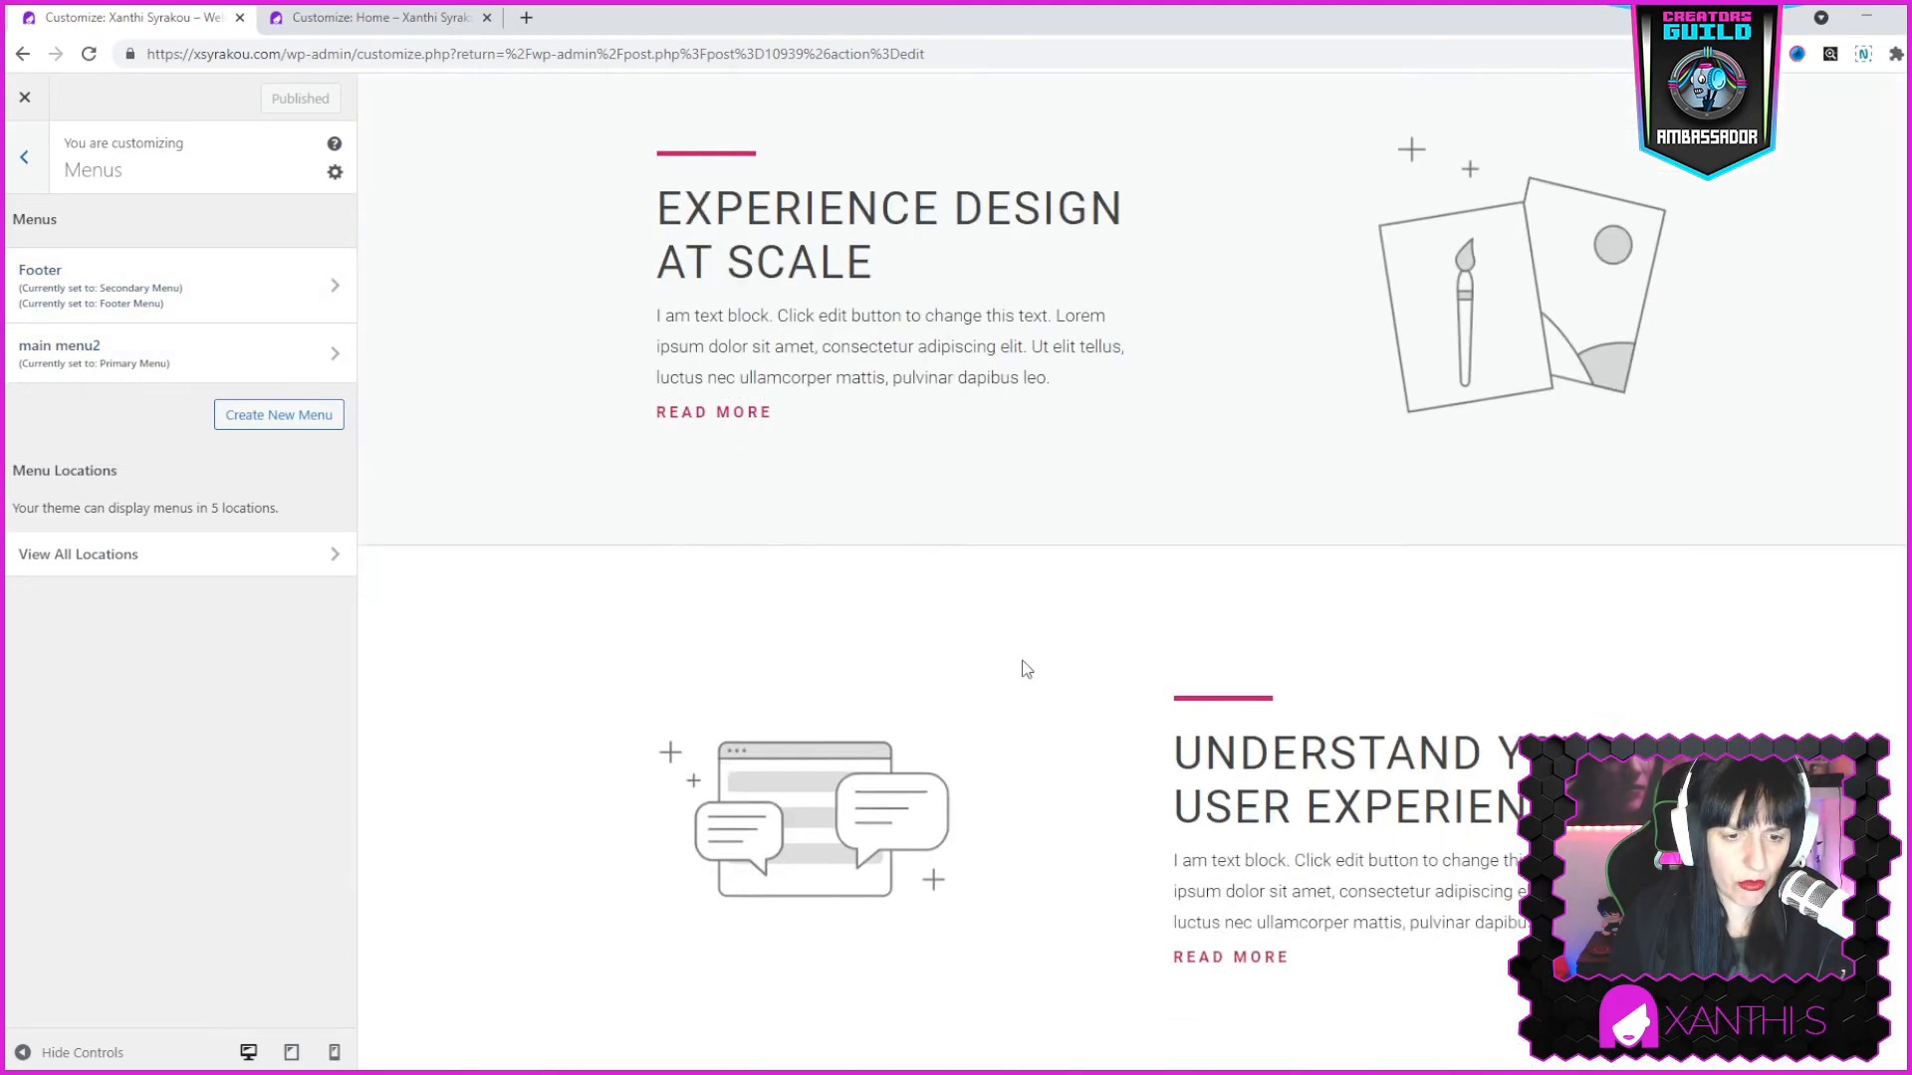
scroll(1027, 669, up, 4)
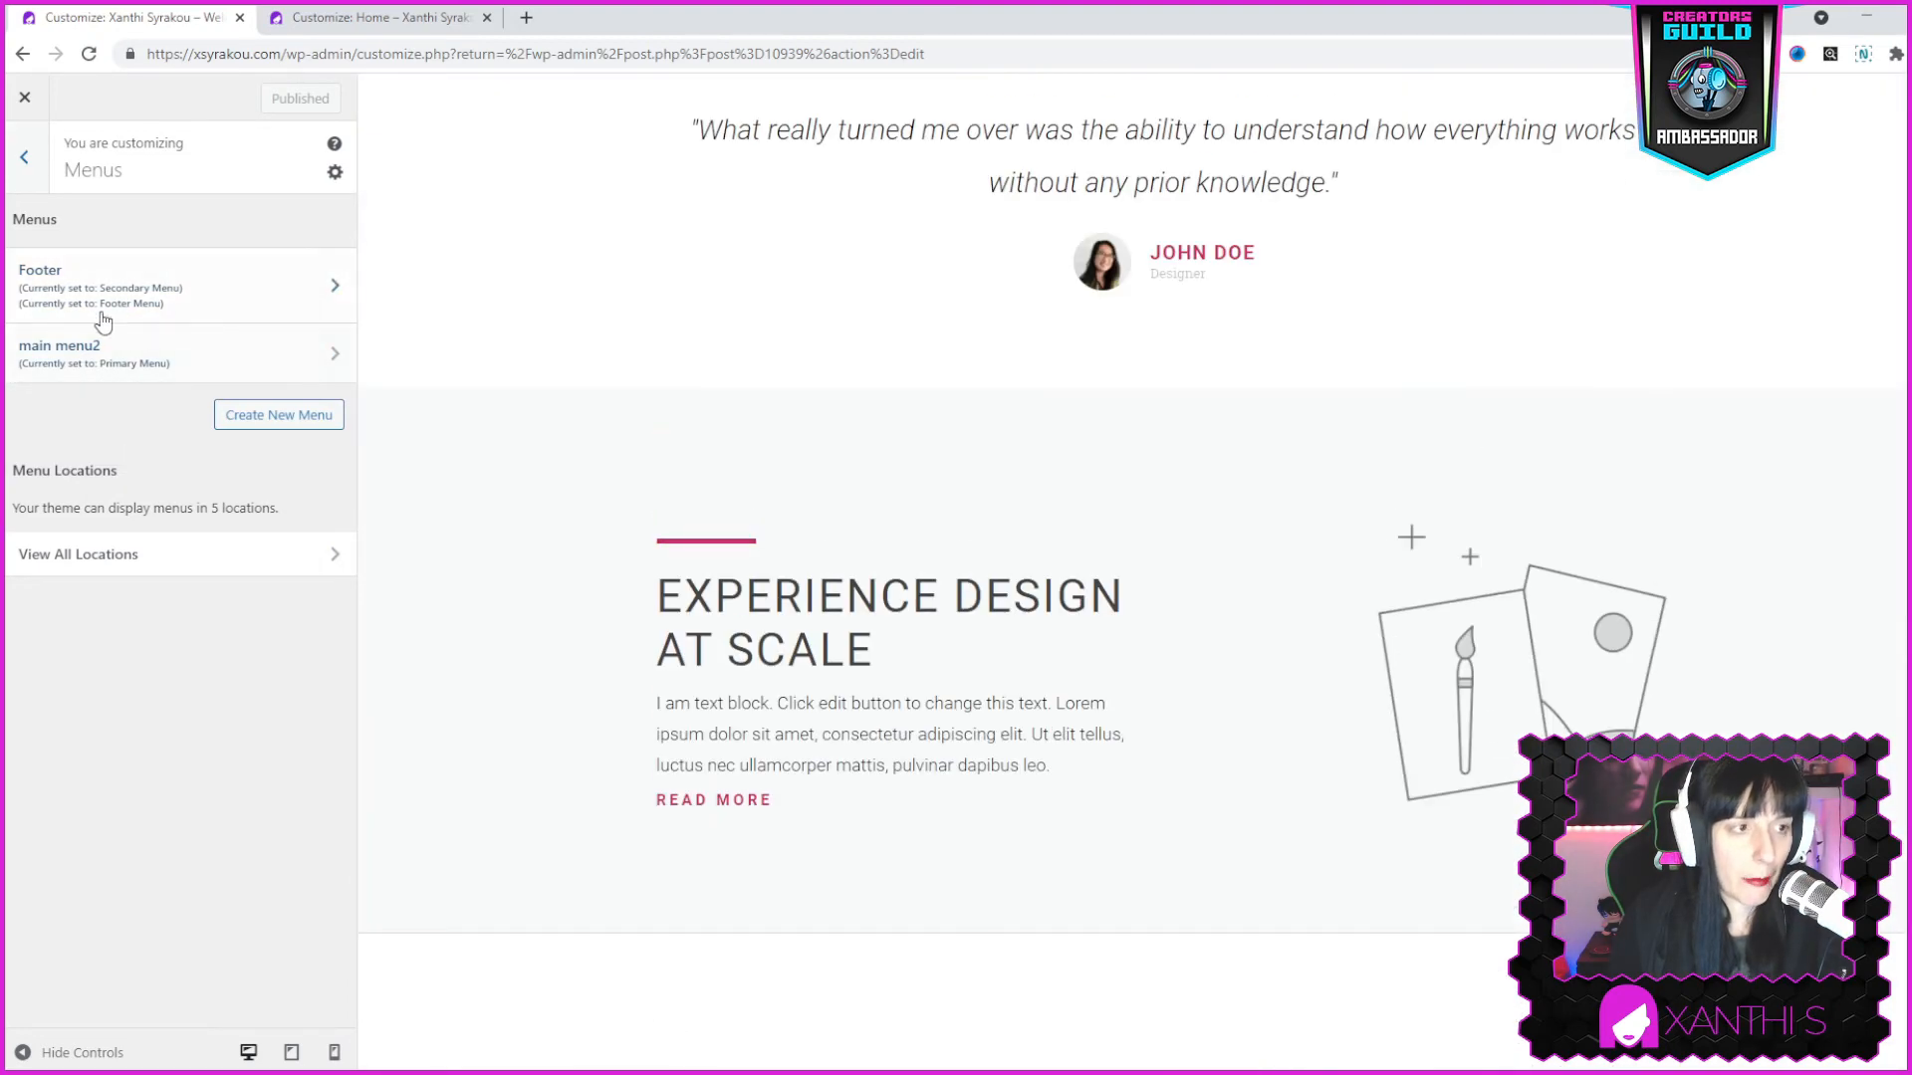
click(209, 360)
click(150, 298)
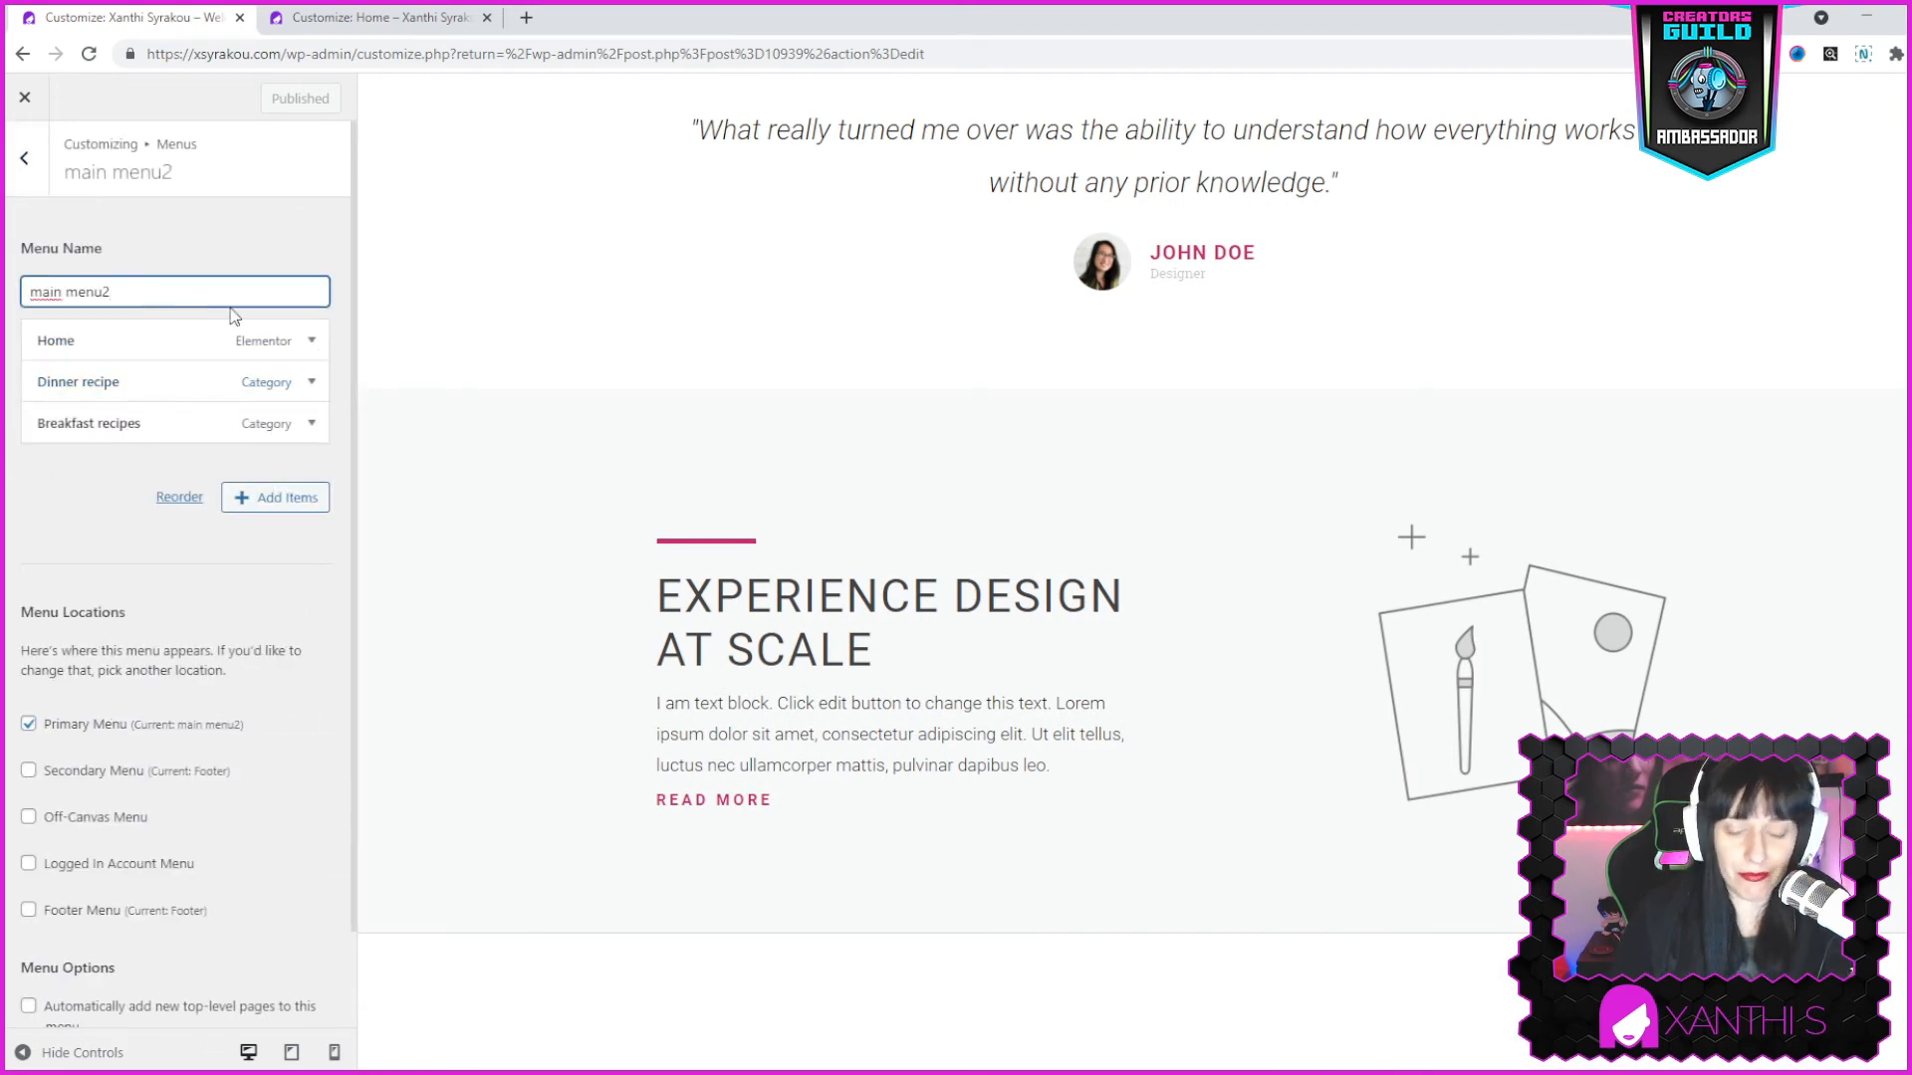
key(BackSpace)
scroll(1474, 319, up, 10)
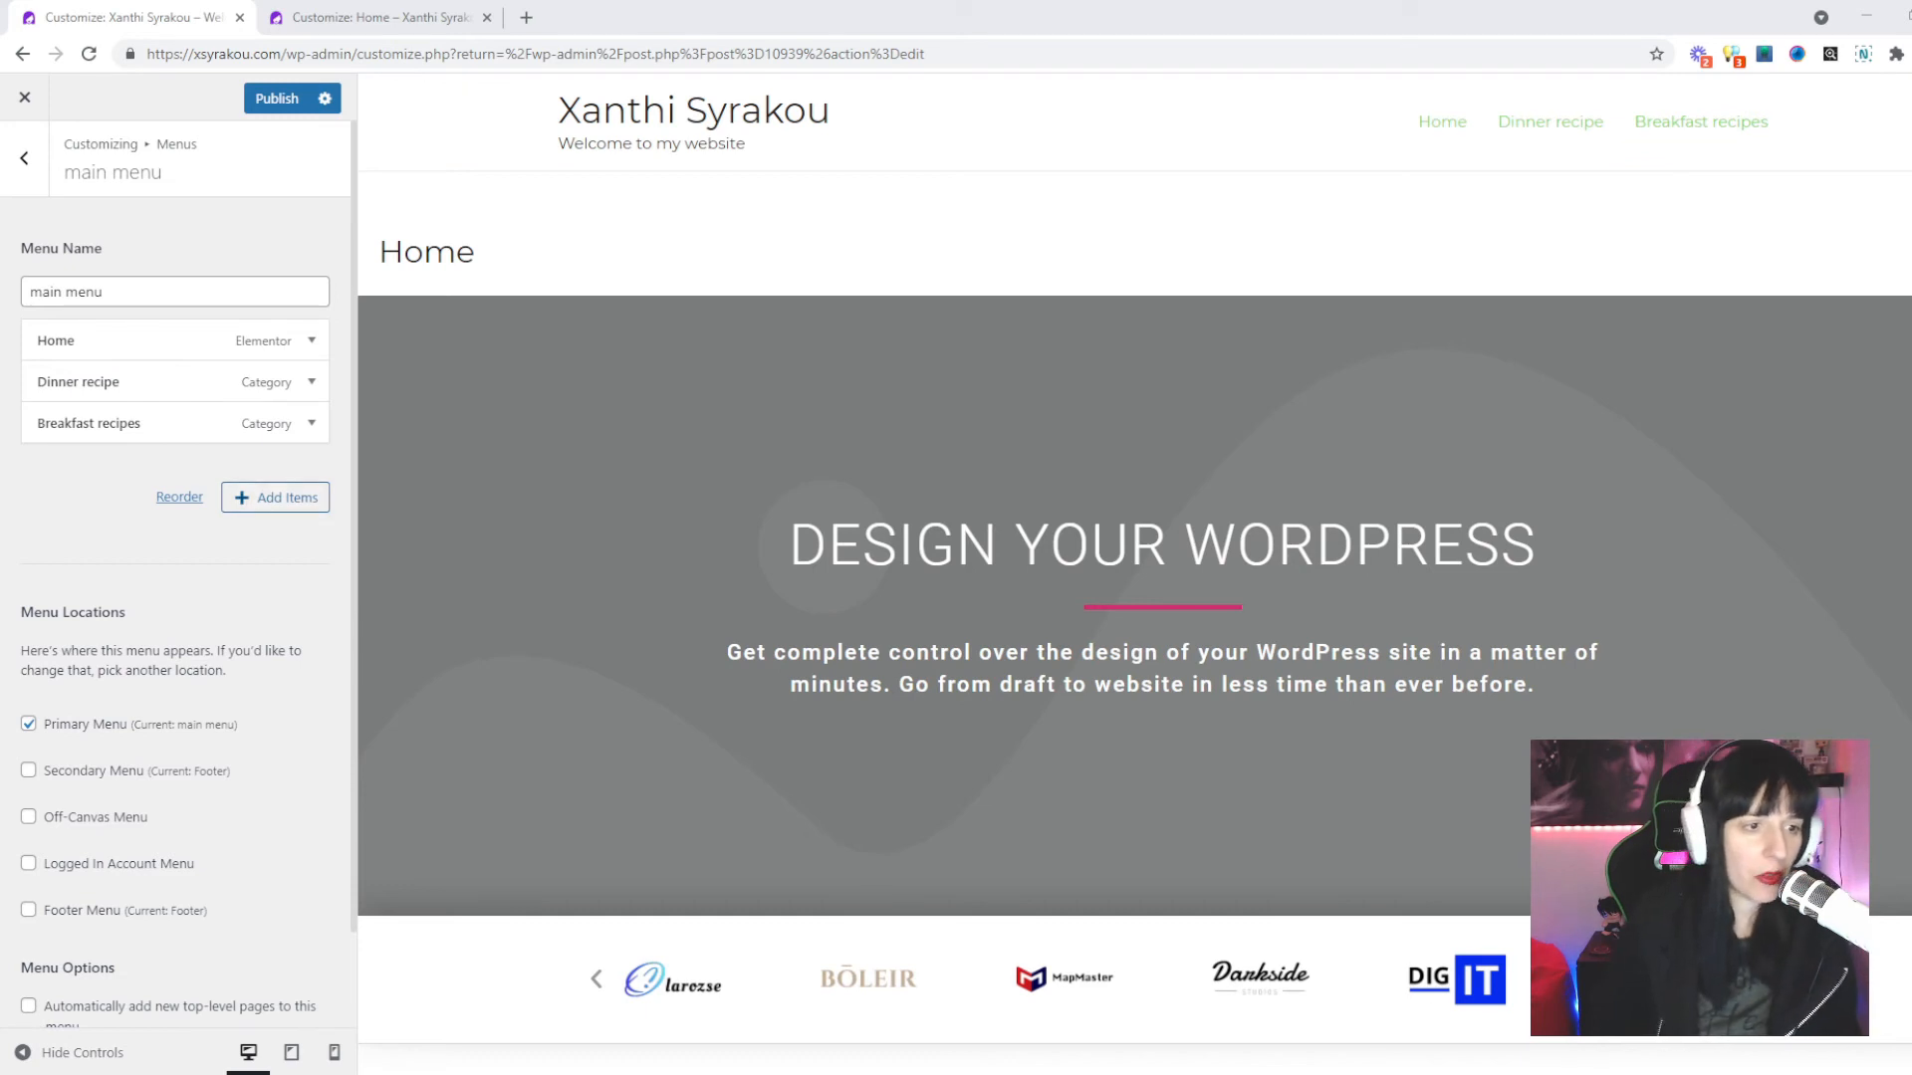
Add the Blog page as an item to the main menu and close the item list.
click(270, 501)
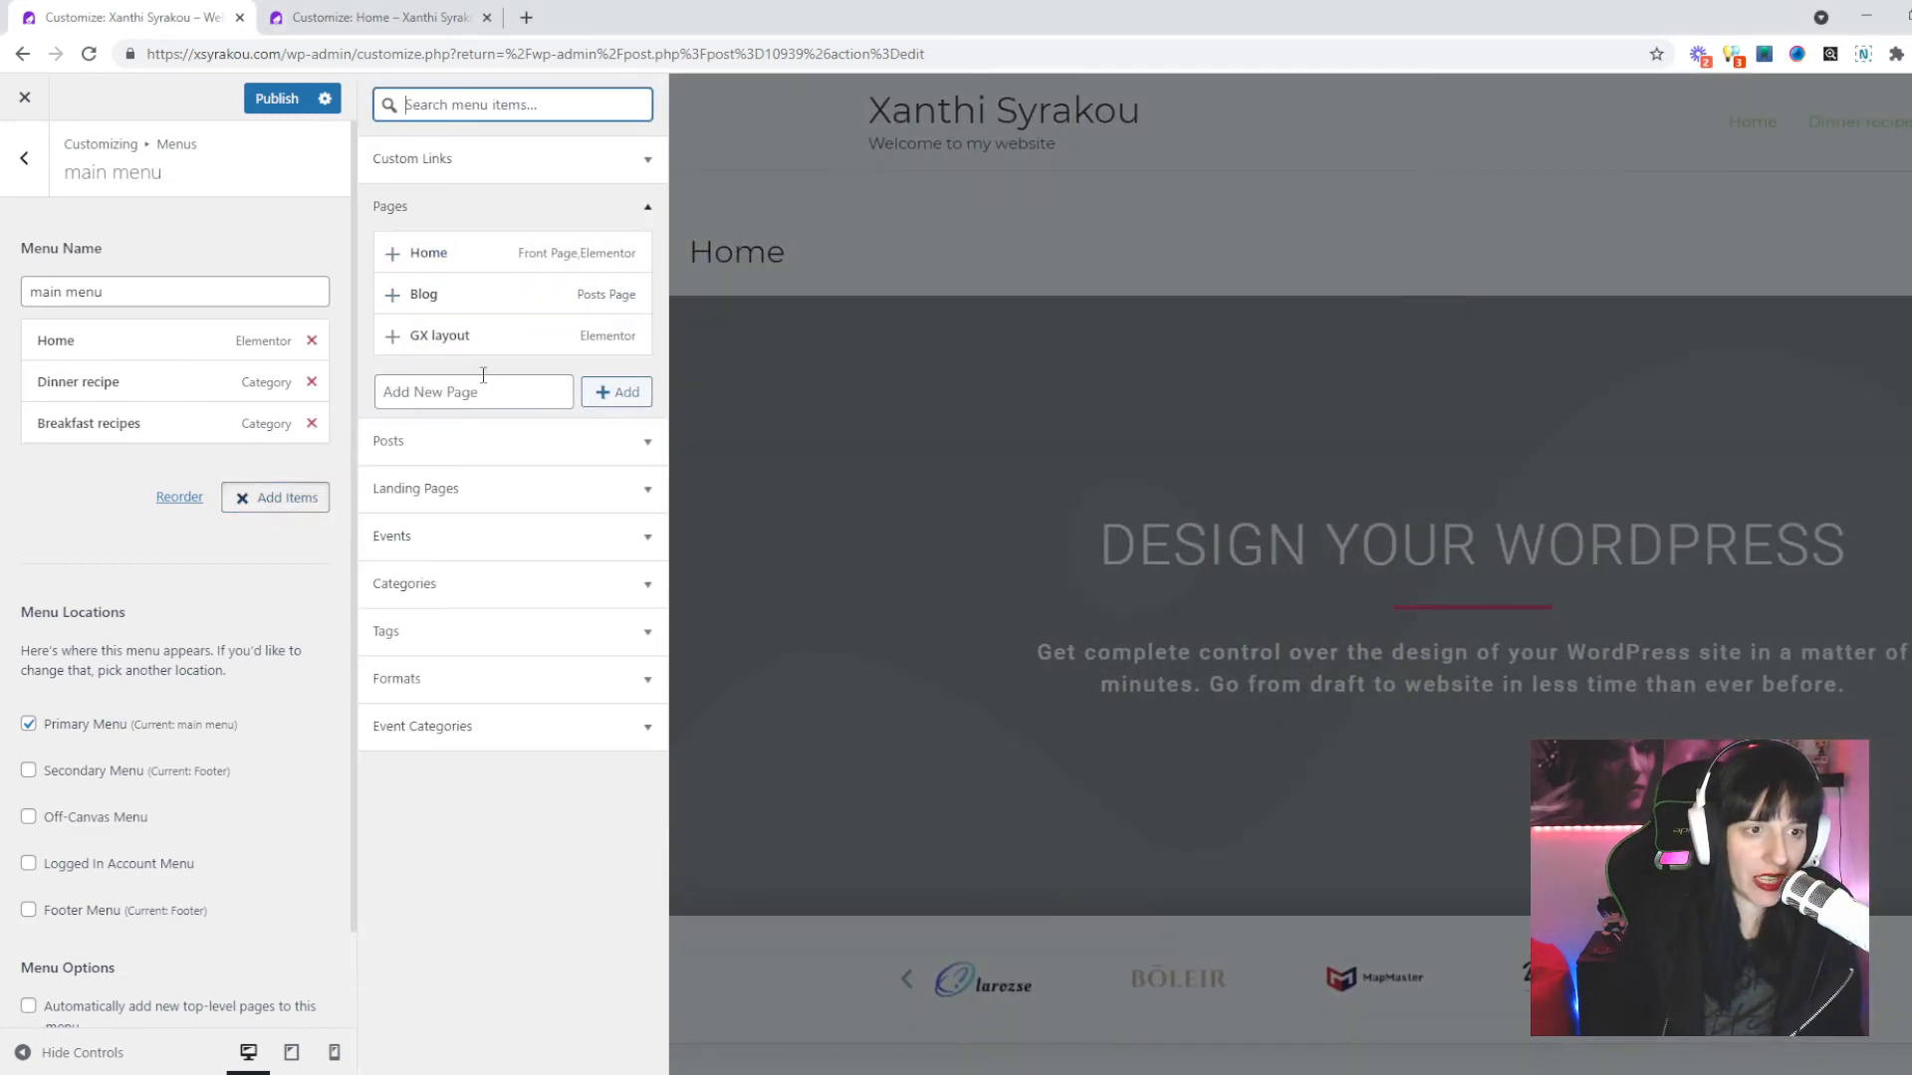
click(398, 298)
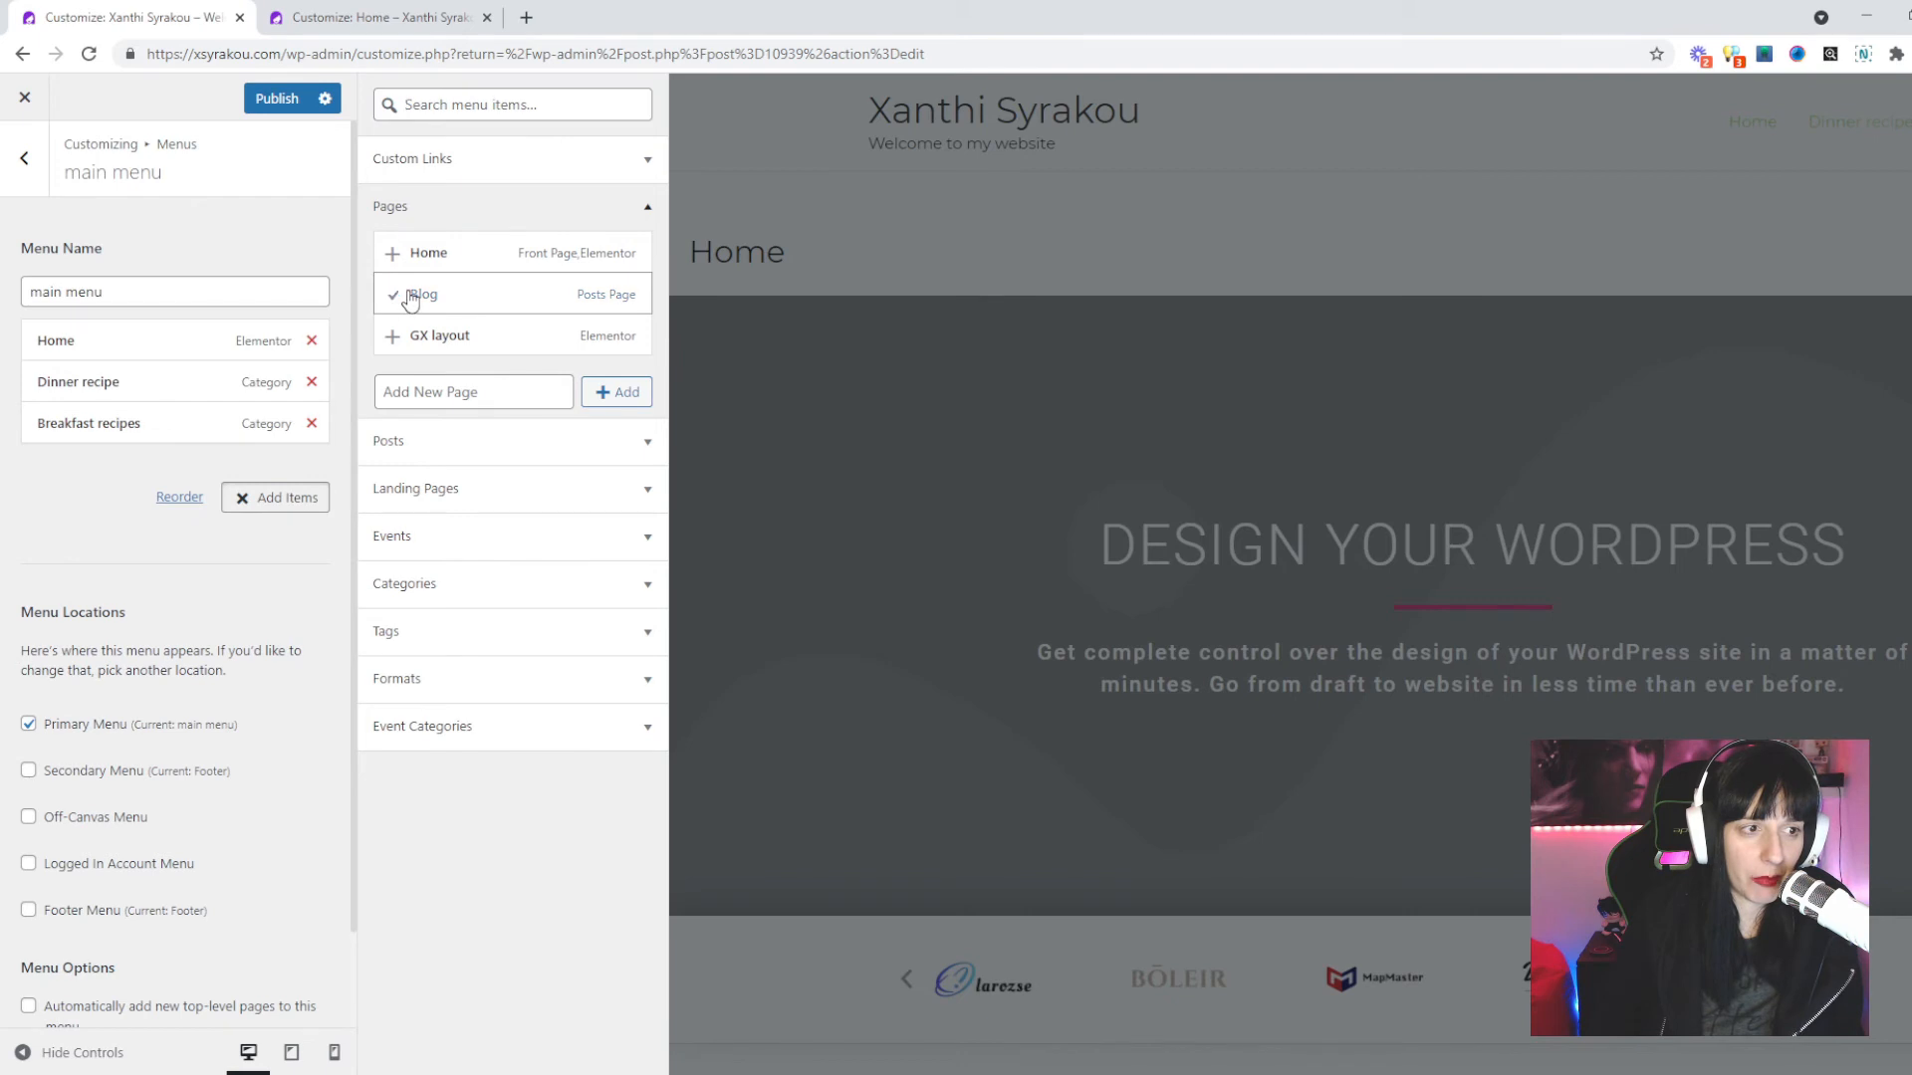
click(610, 395)
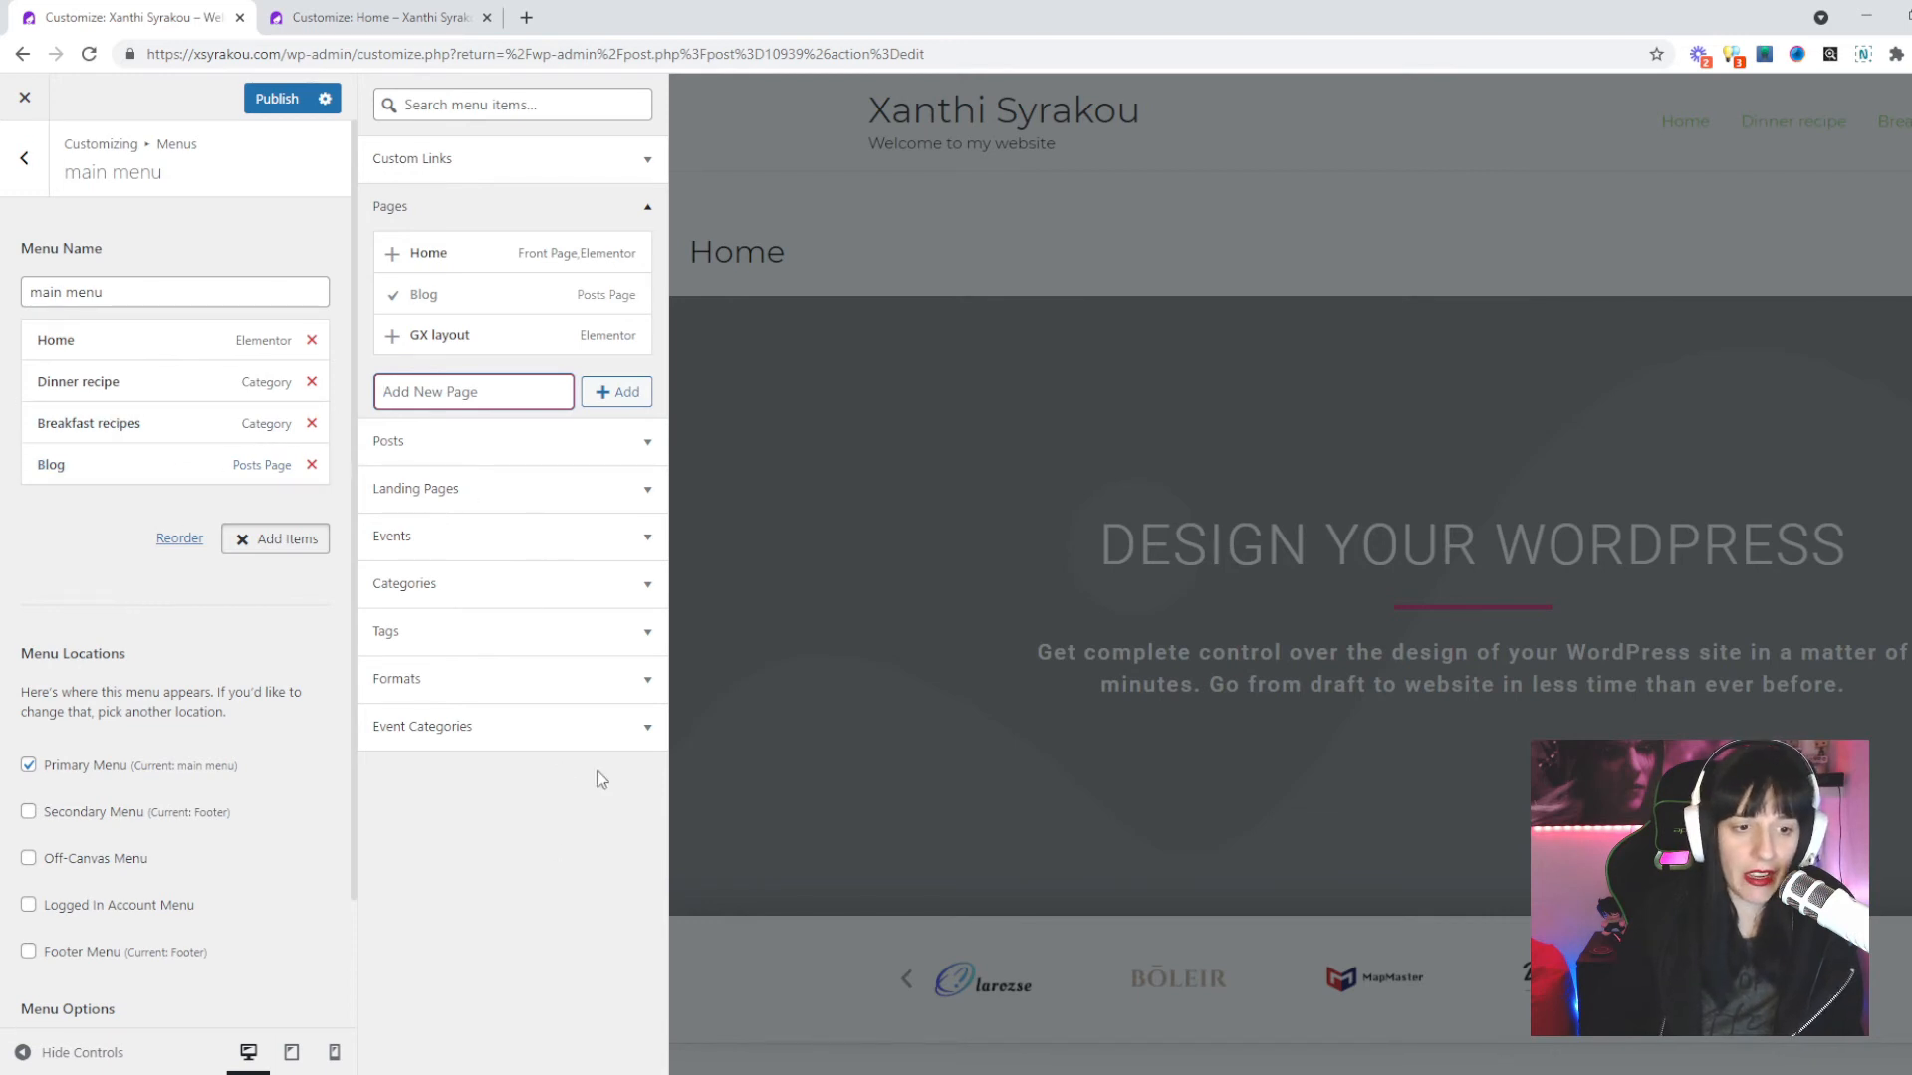
click(857, 427)
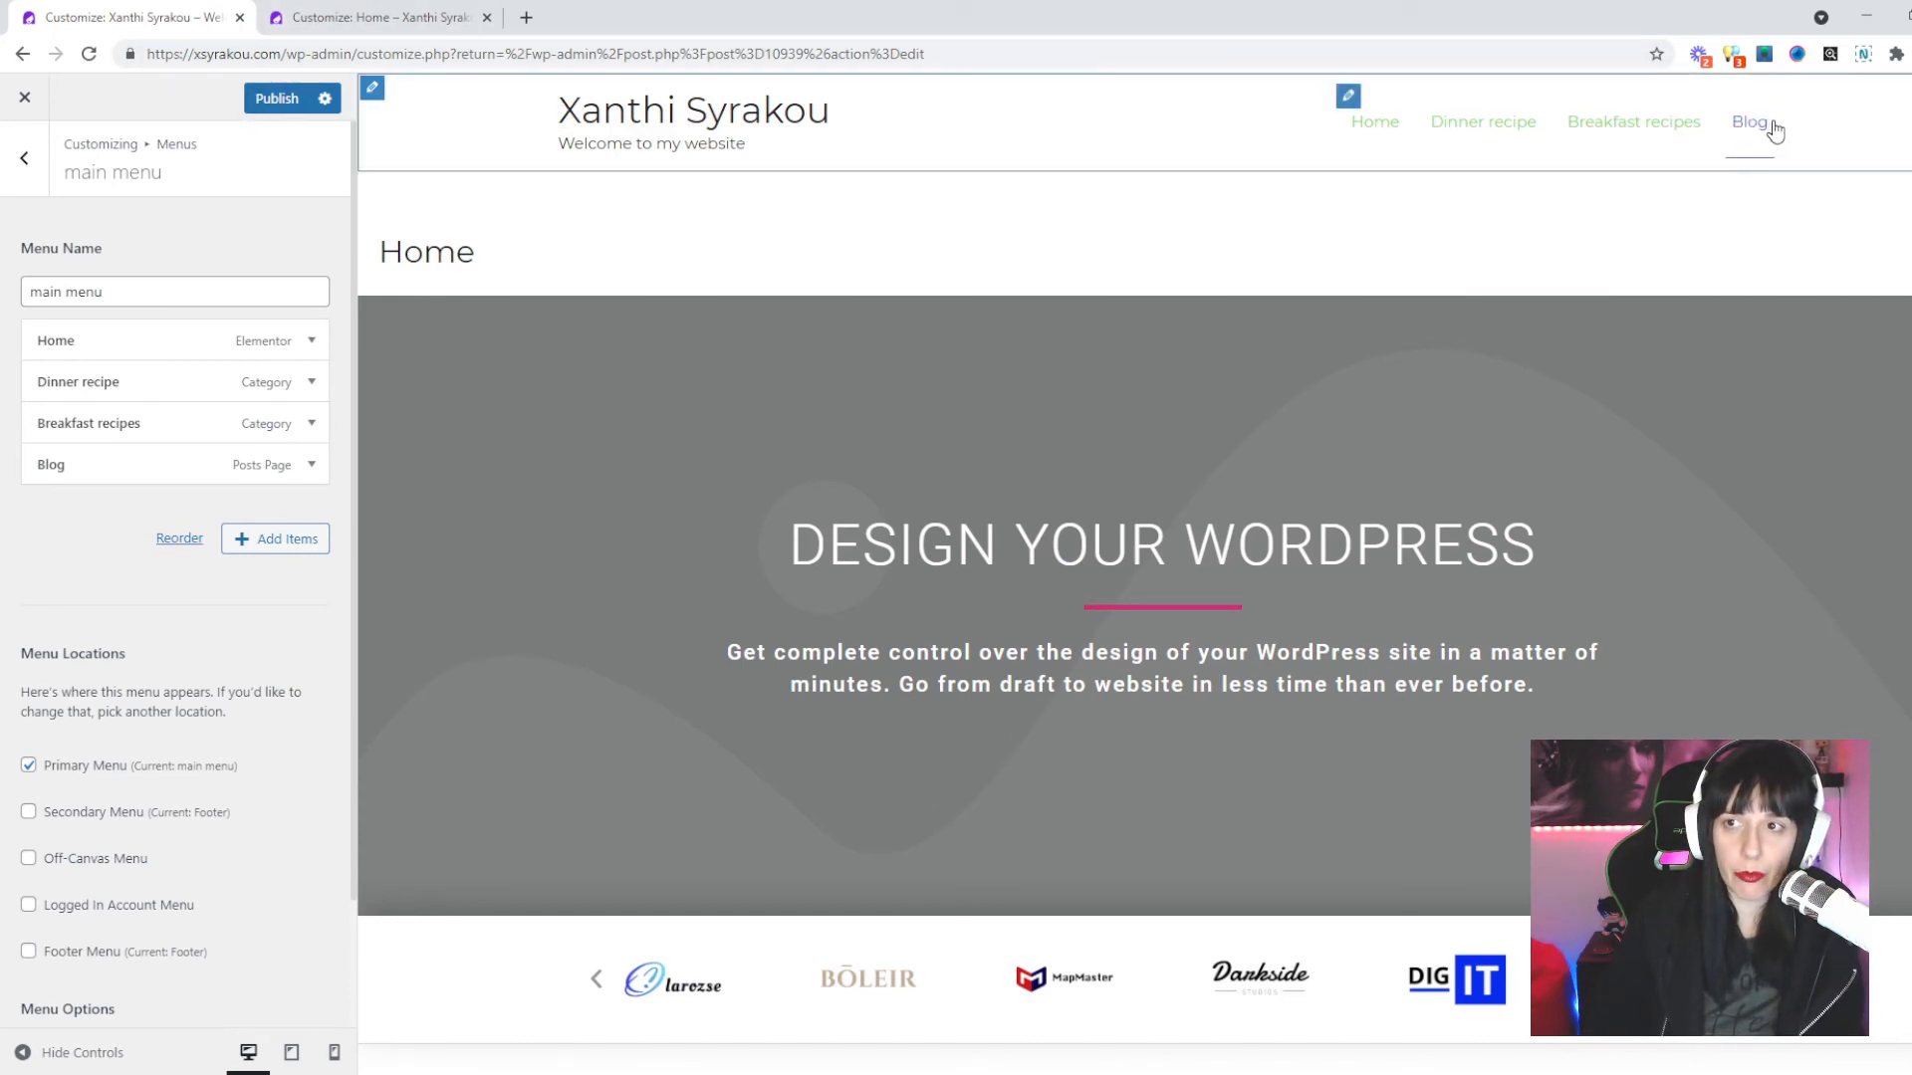
Publish the main menu with Blog placed after Home, and view the live site's homepage.
click(276, 96)
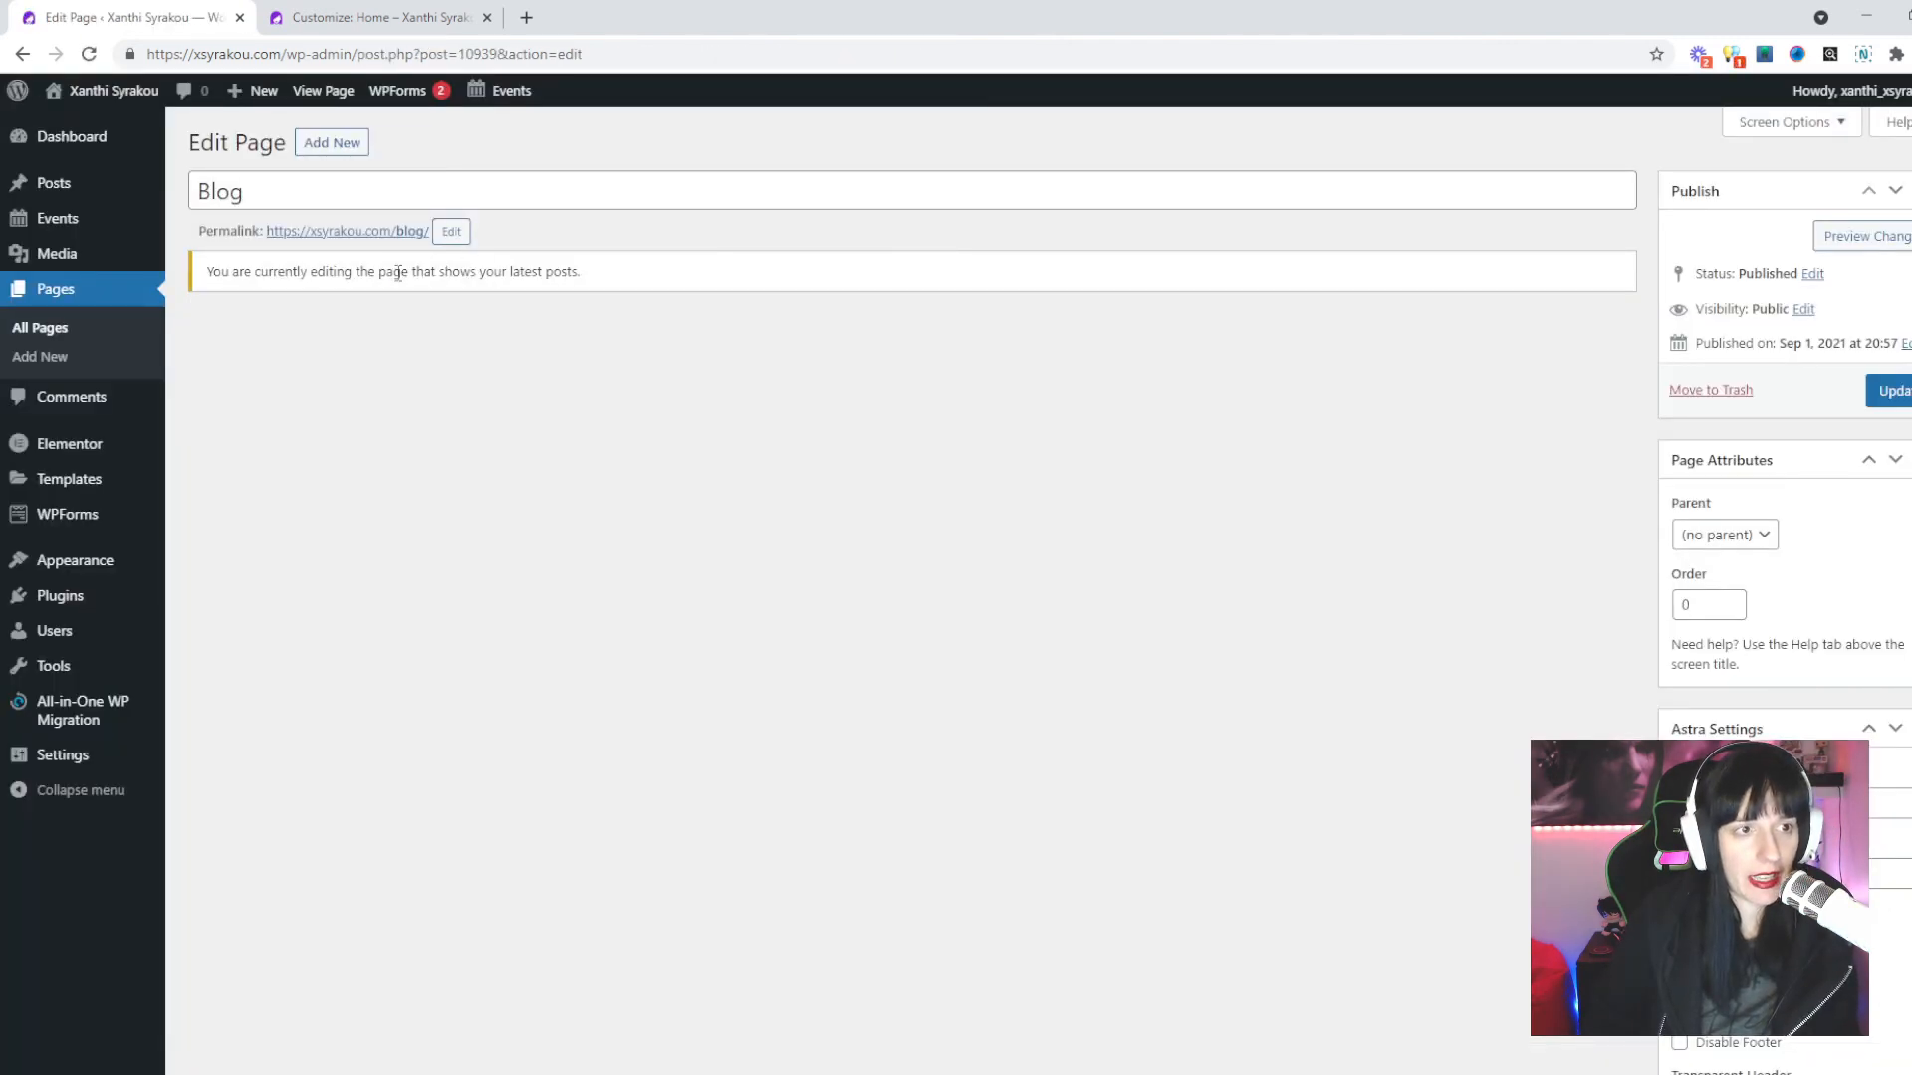
mouse_move(92, 99)
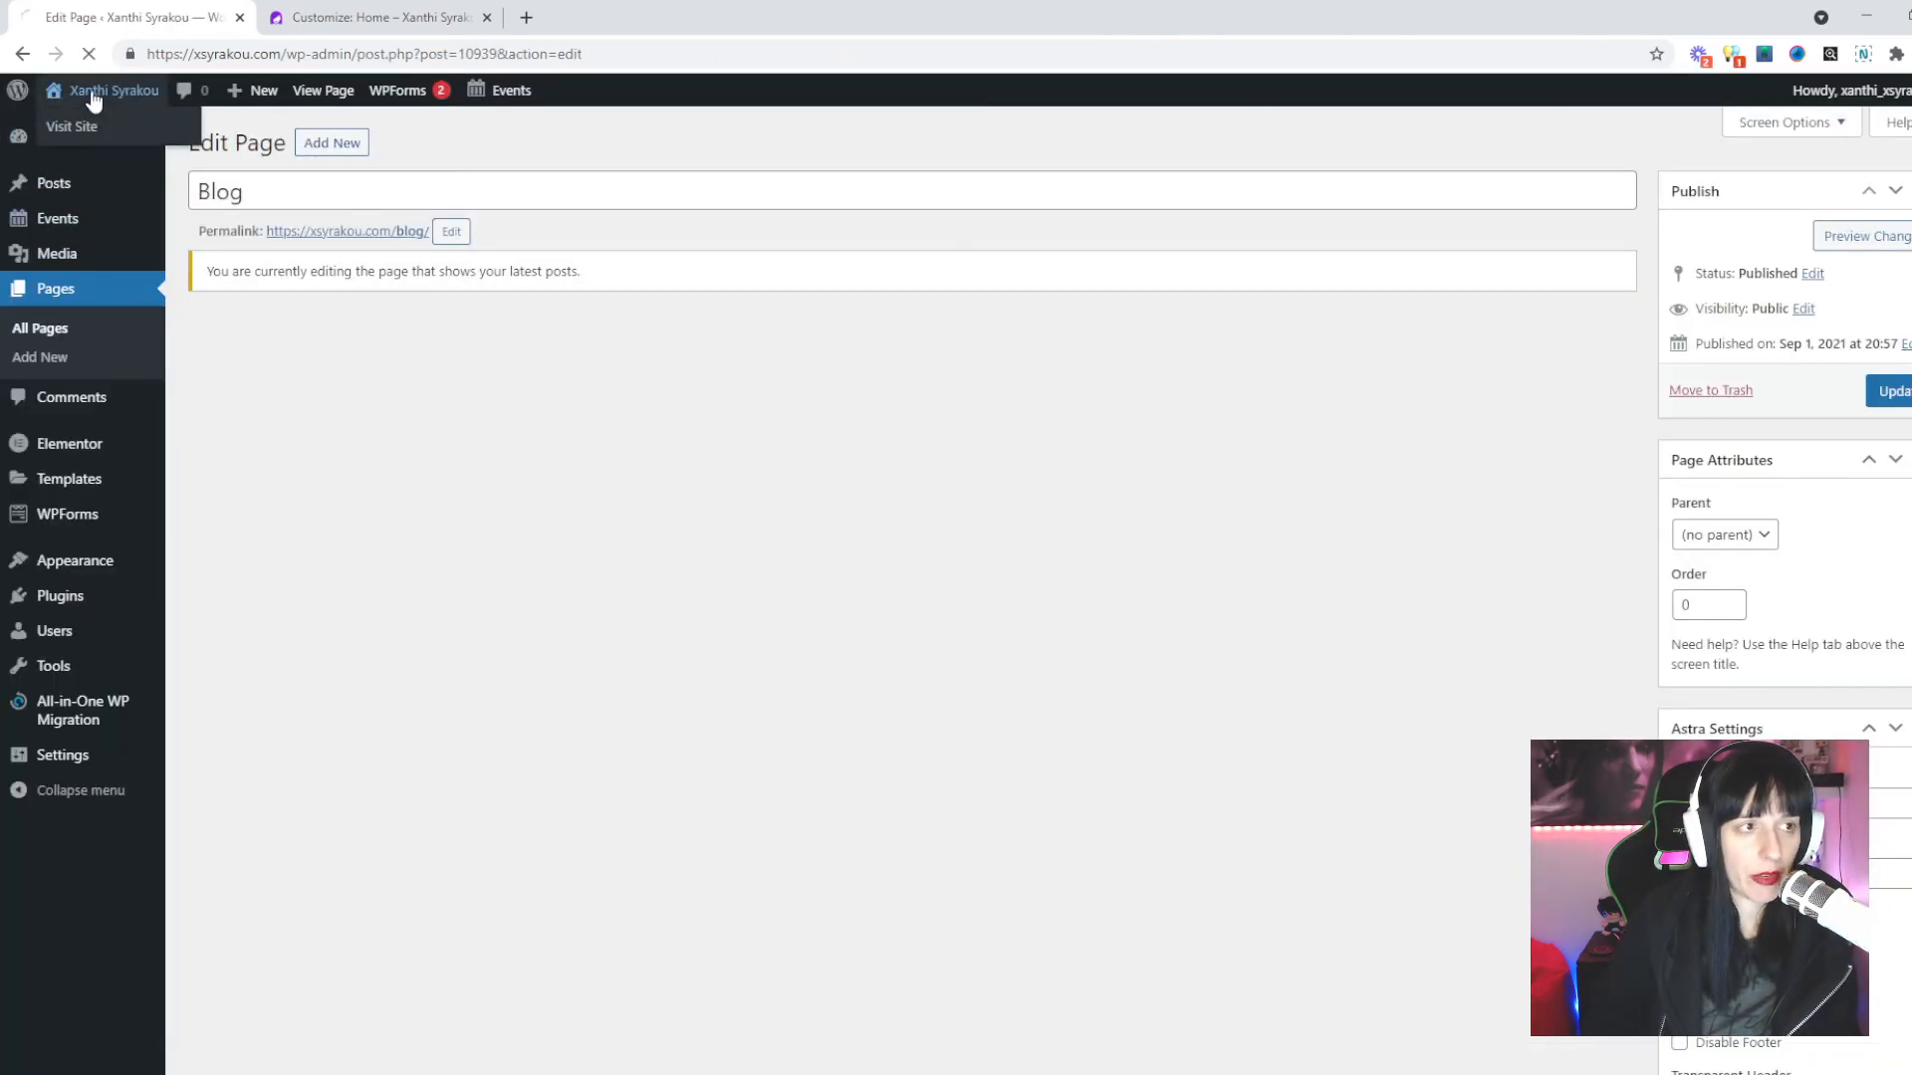
click(96, 100)
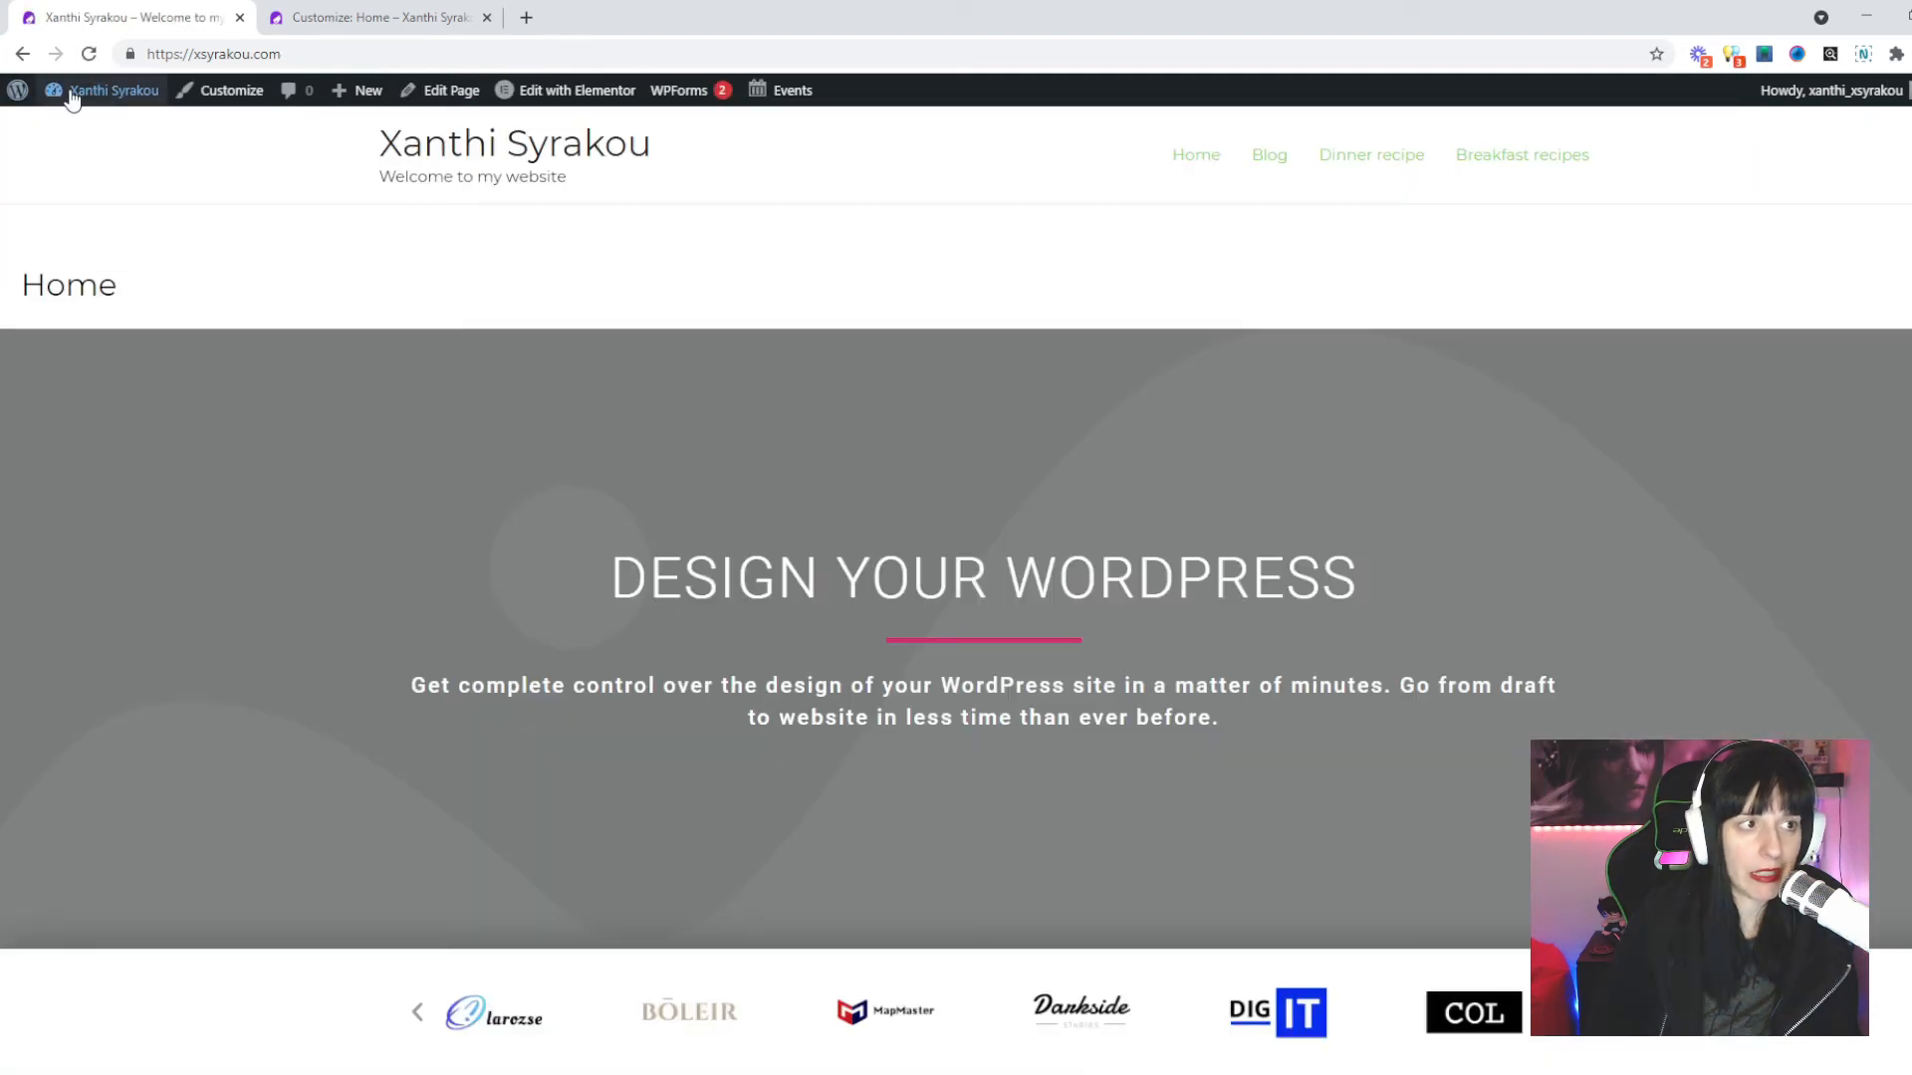
mouse_move(117, 92)
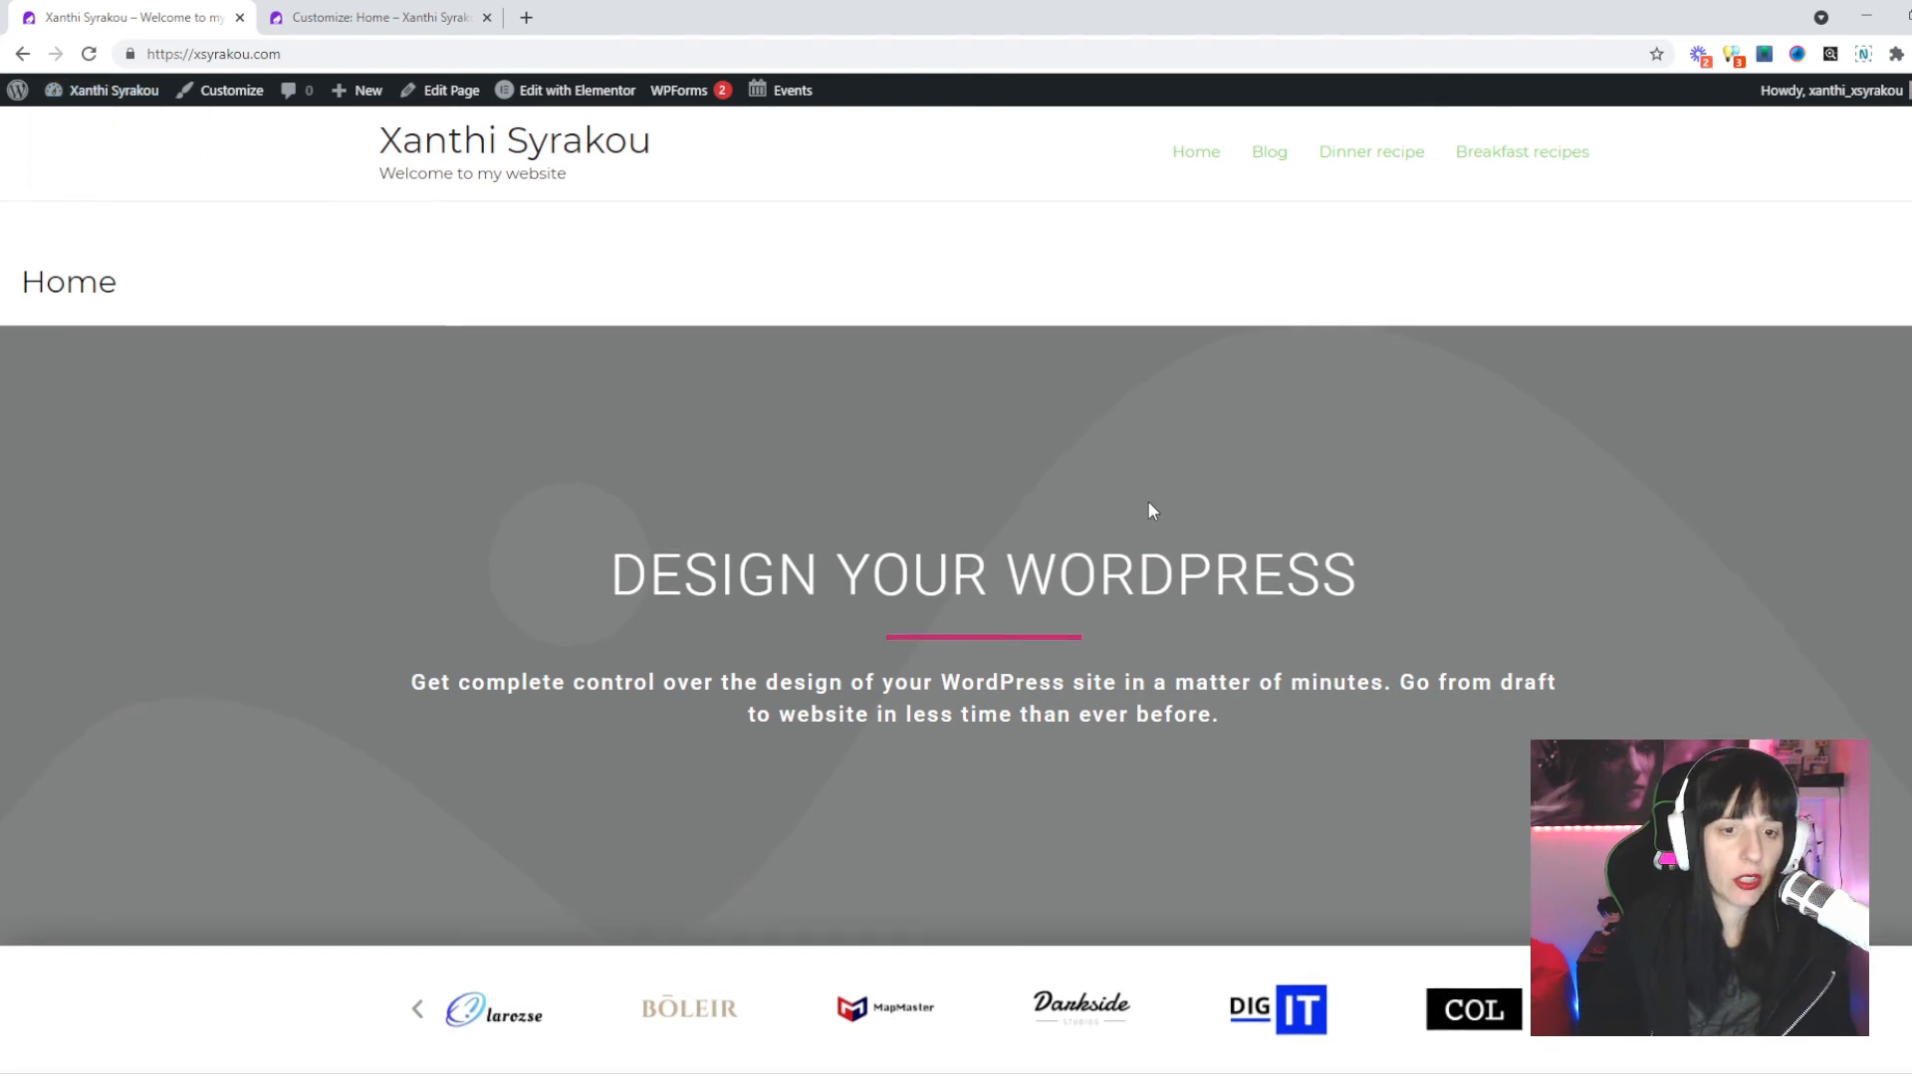
scroll(1147, 500, down, 8)
scroll(1344, 573, up, 8)
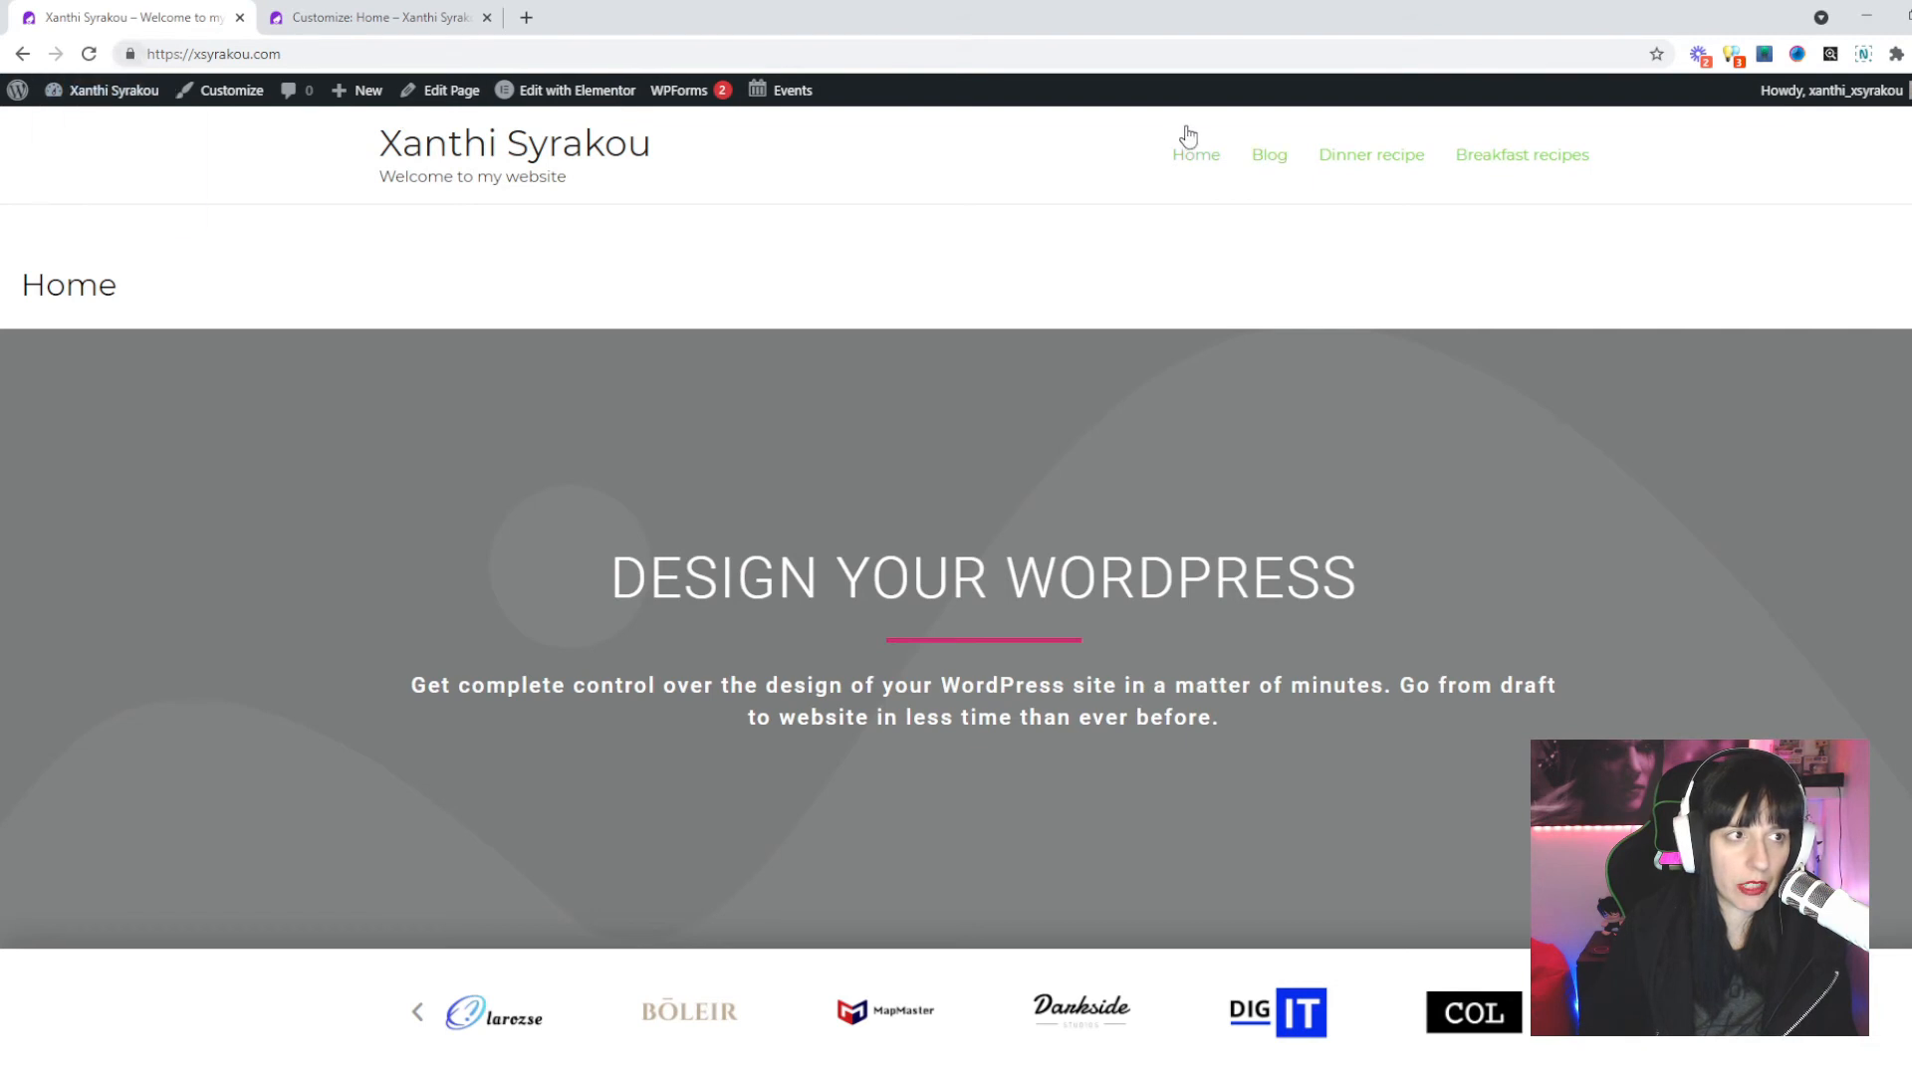
Review the posts on the live Blog page, and compare them with the content of the Home page.
click(1292, 182)
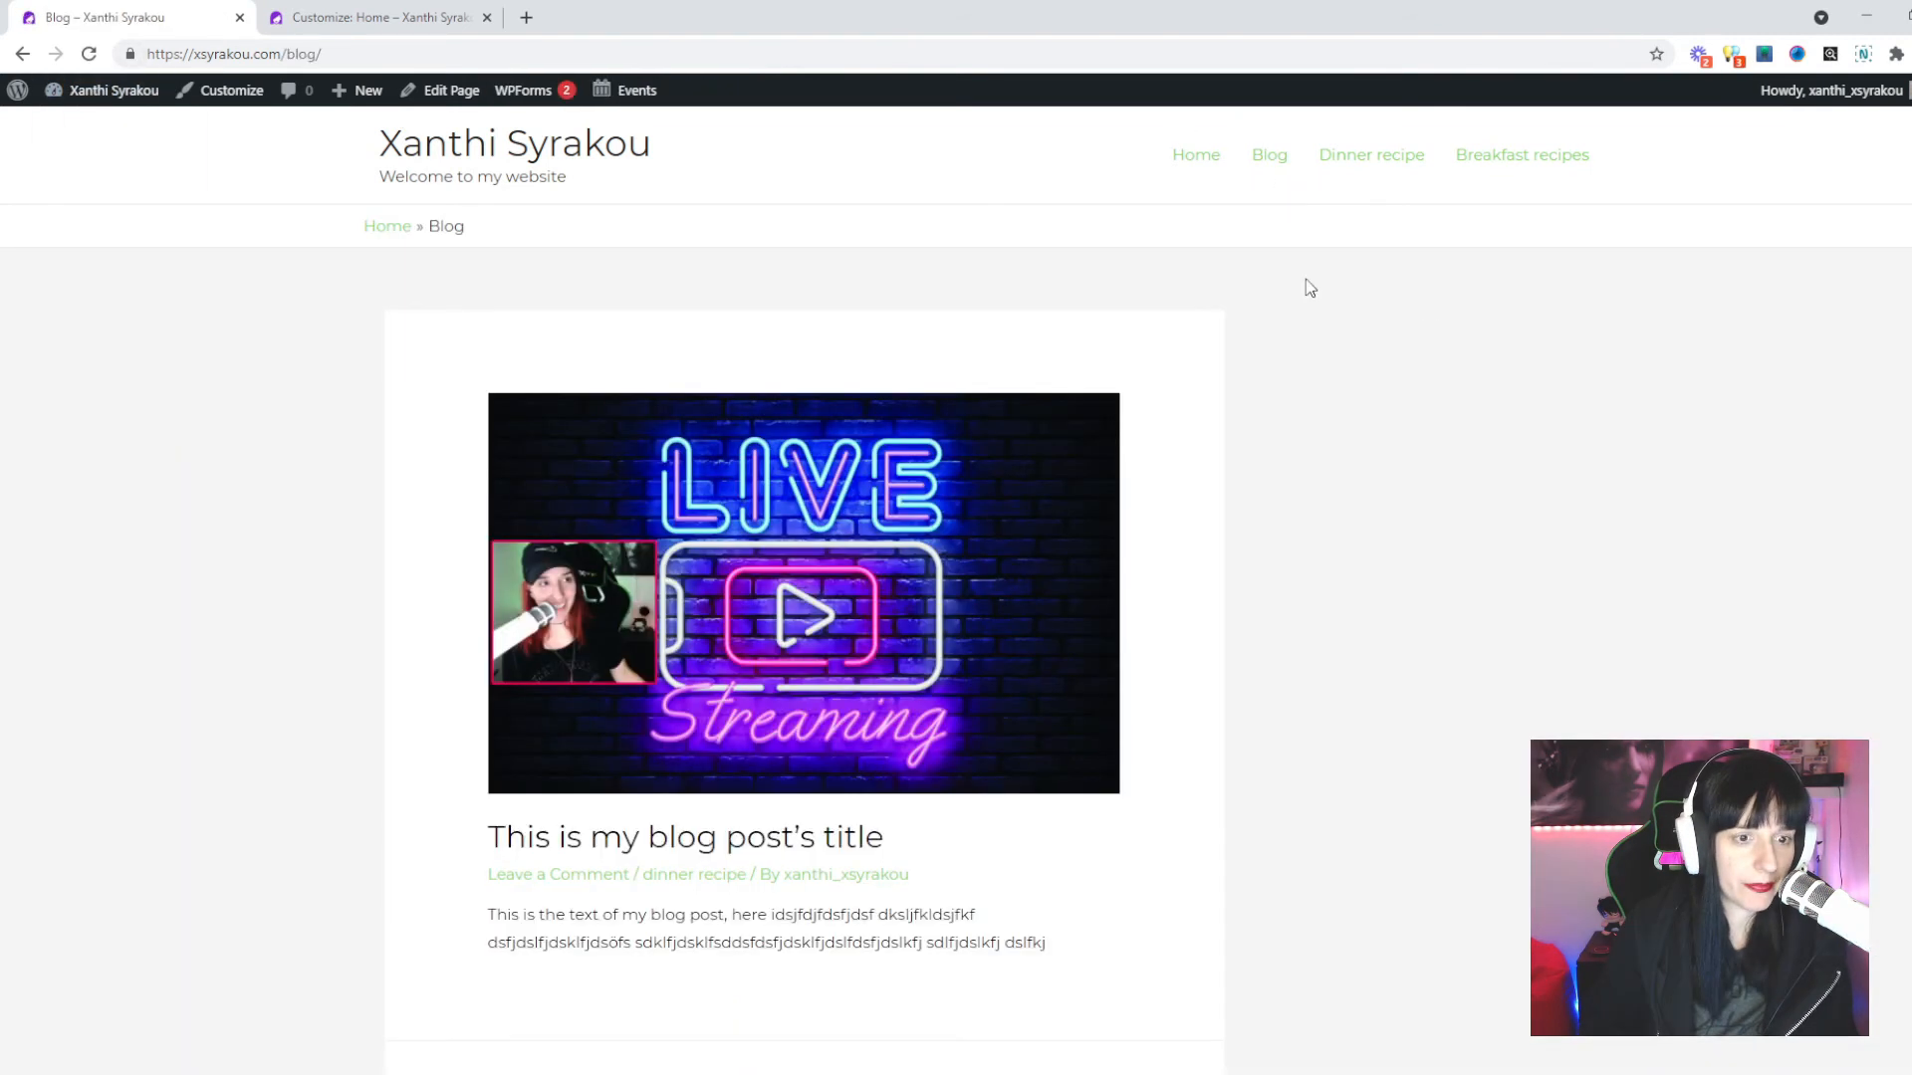
scroll(1100, 463, down, 10)
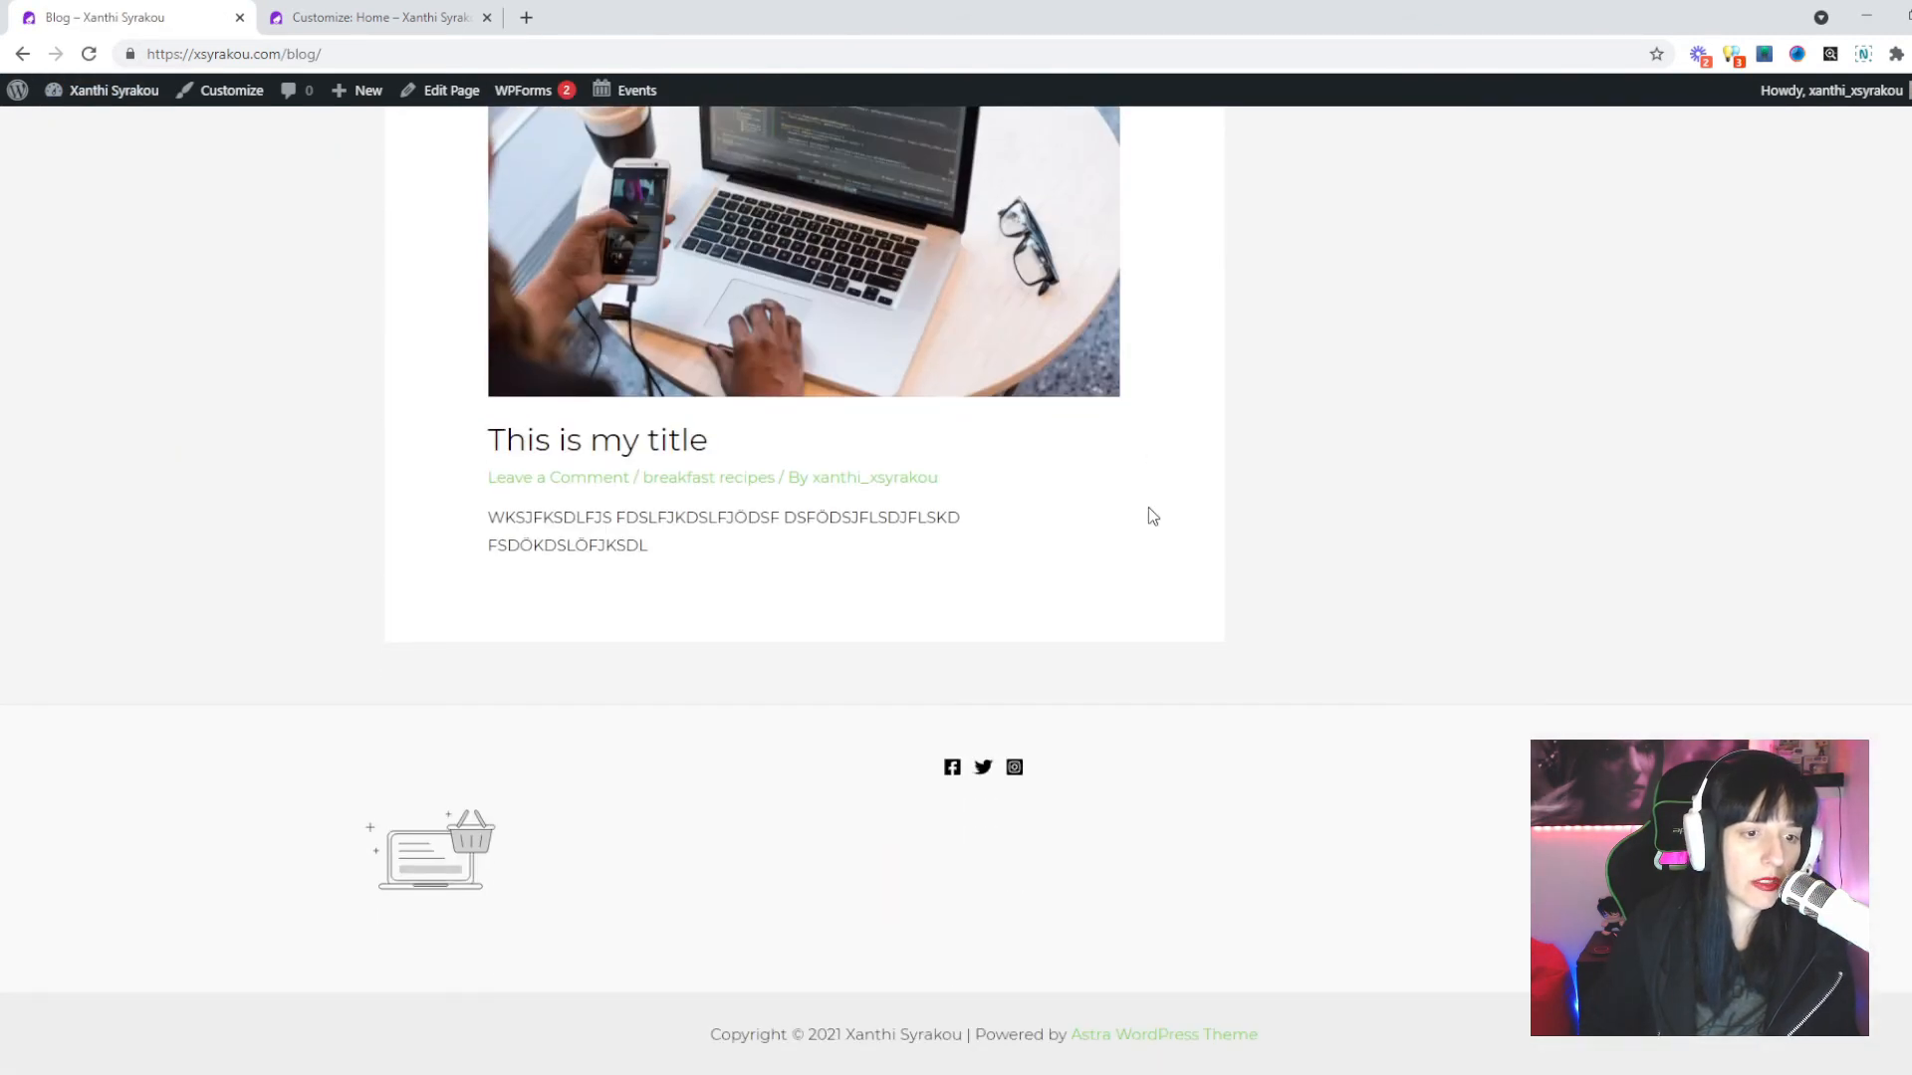
scroll(1135, 505, up, 4)
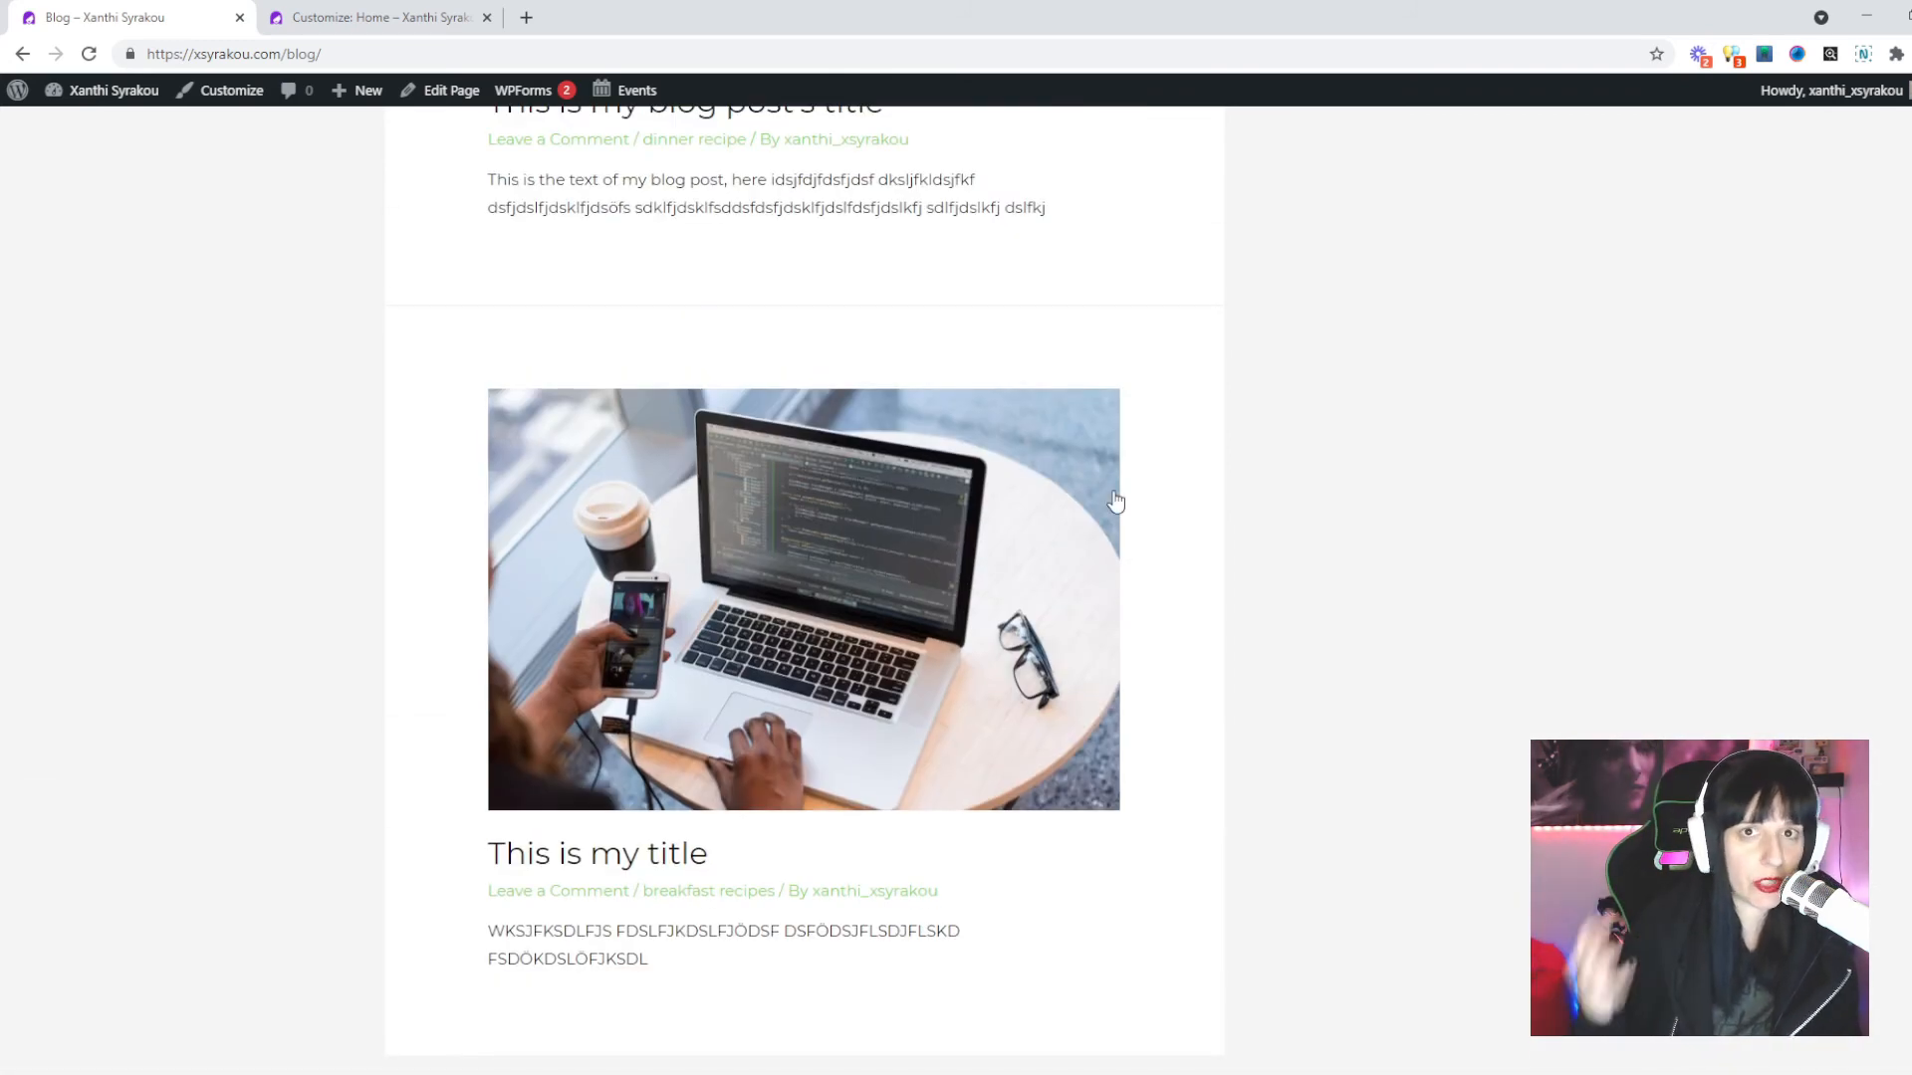
scroll(1135, 508, up, 7)
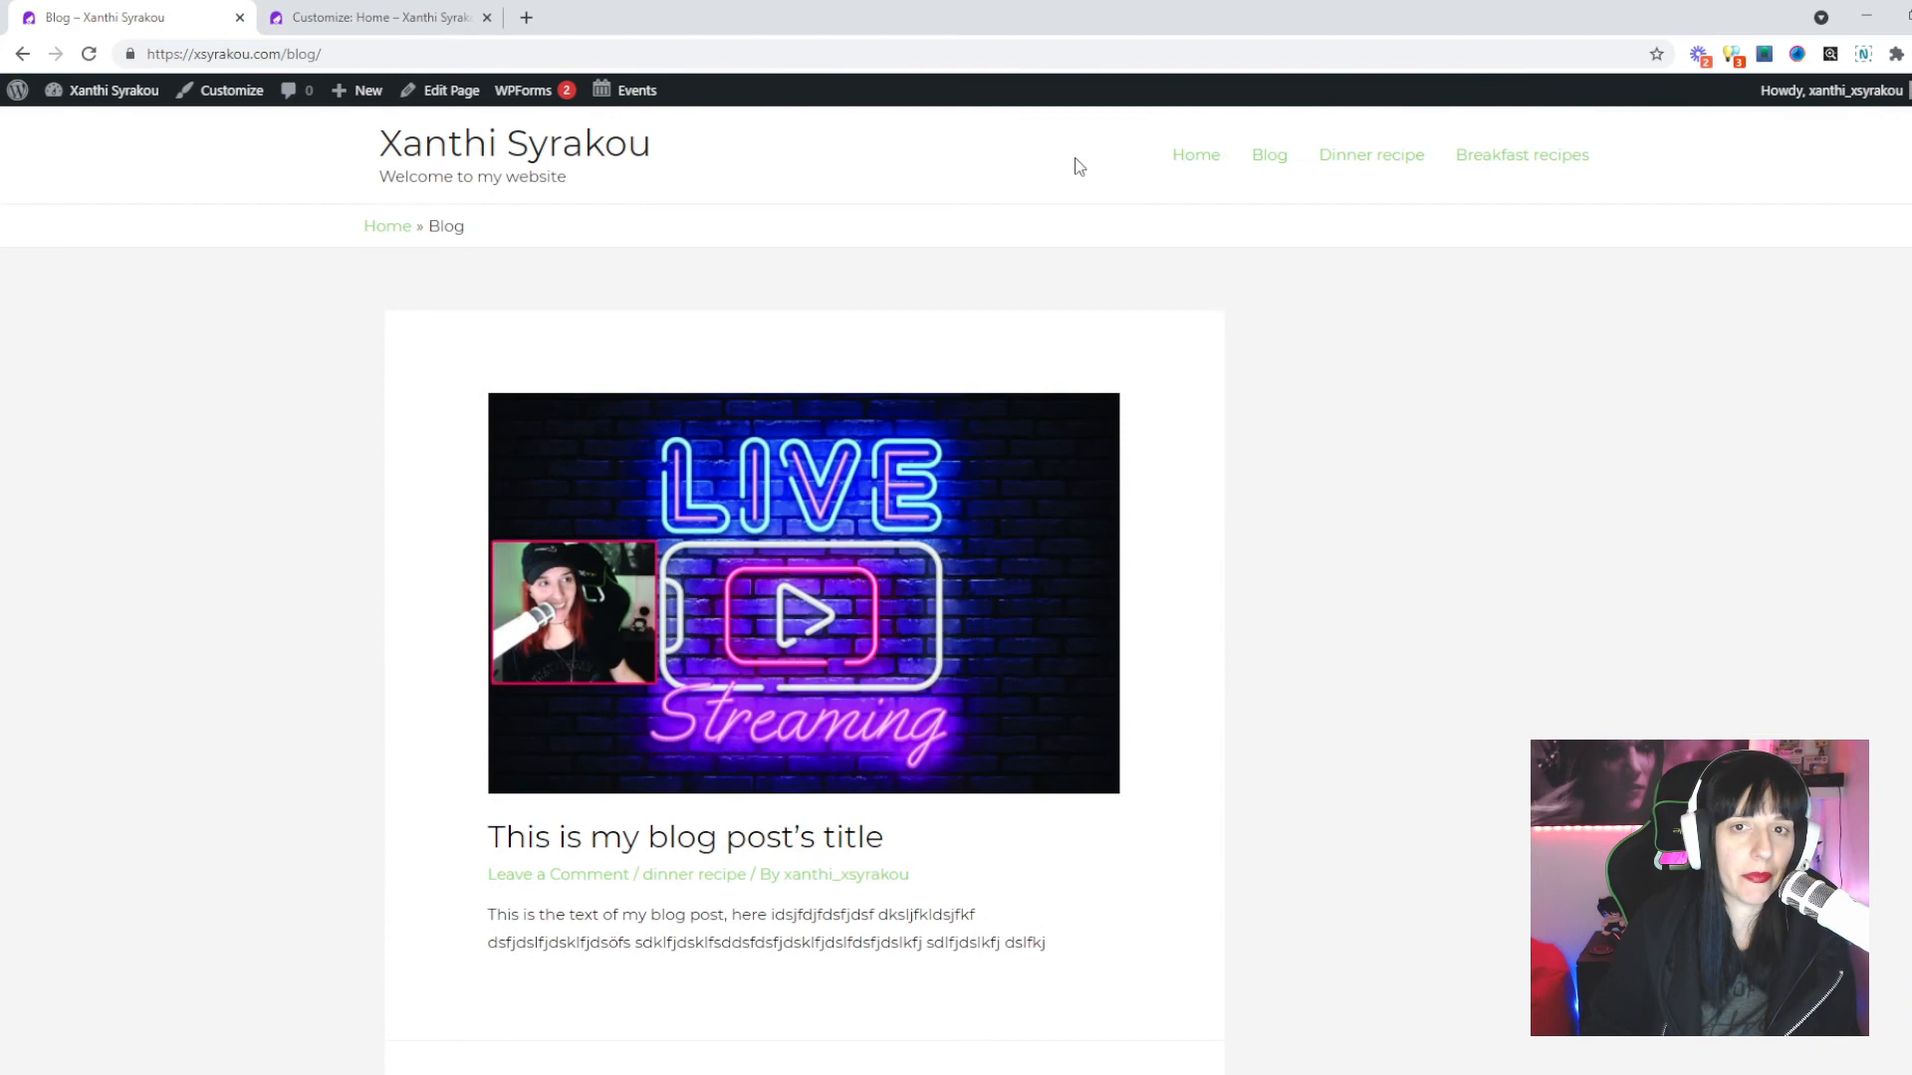
click(1196, 169)
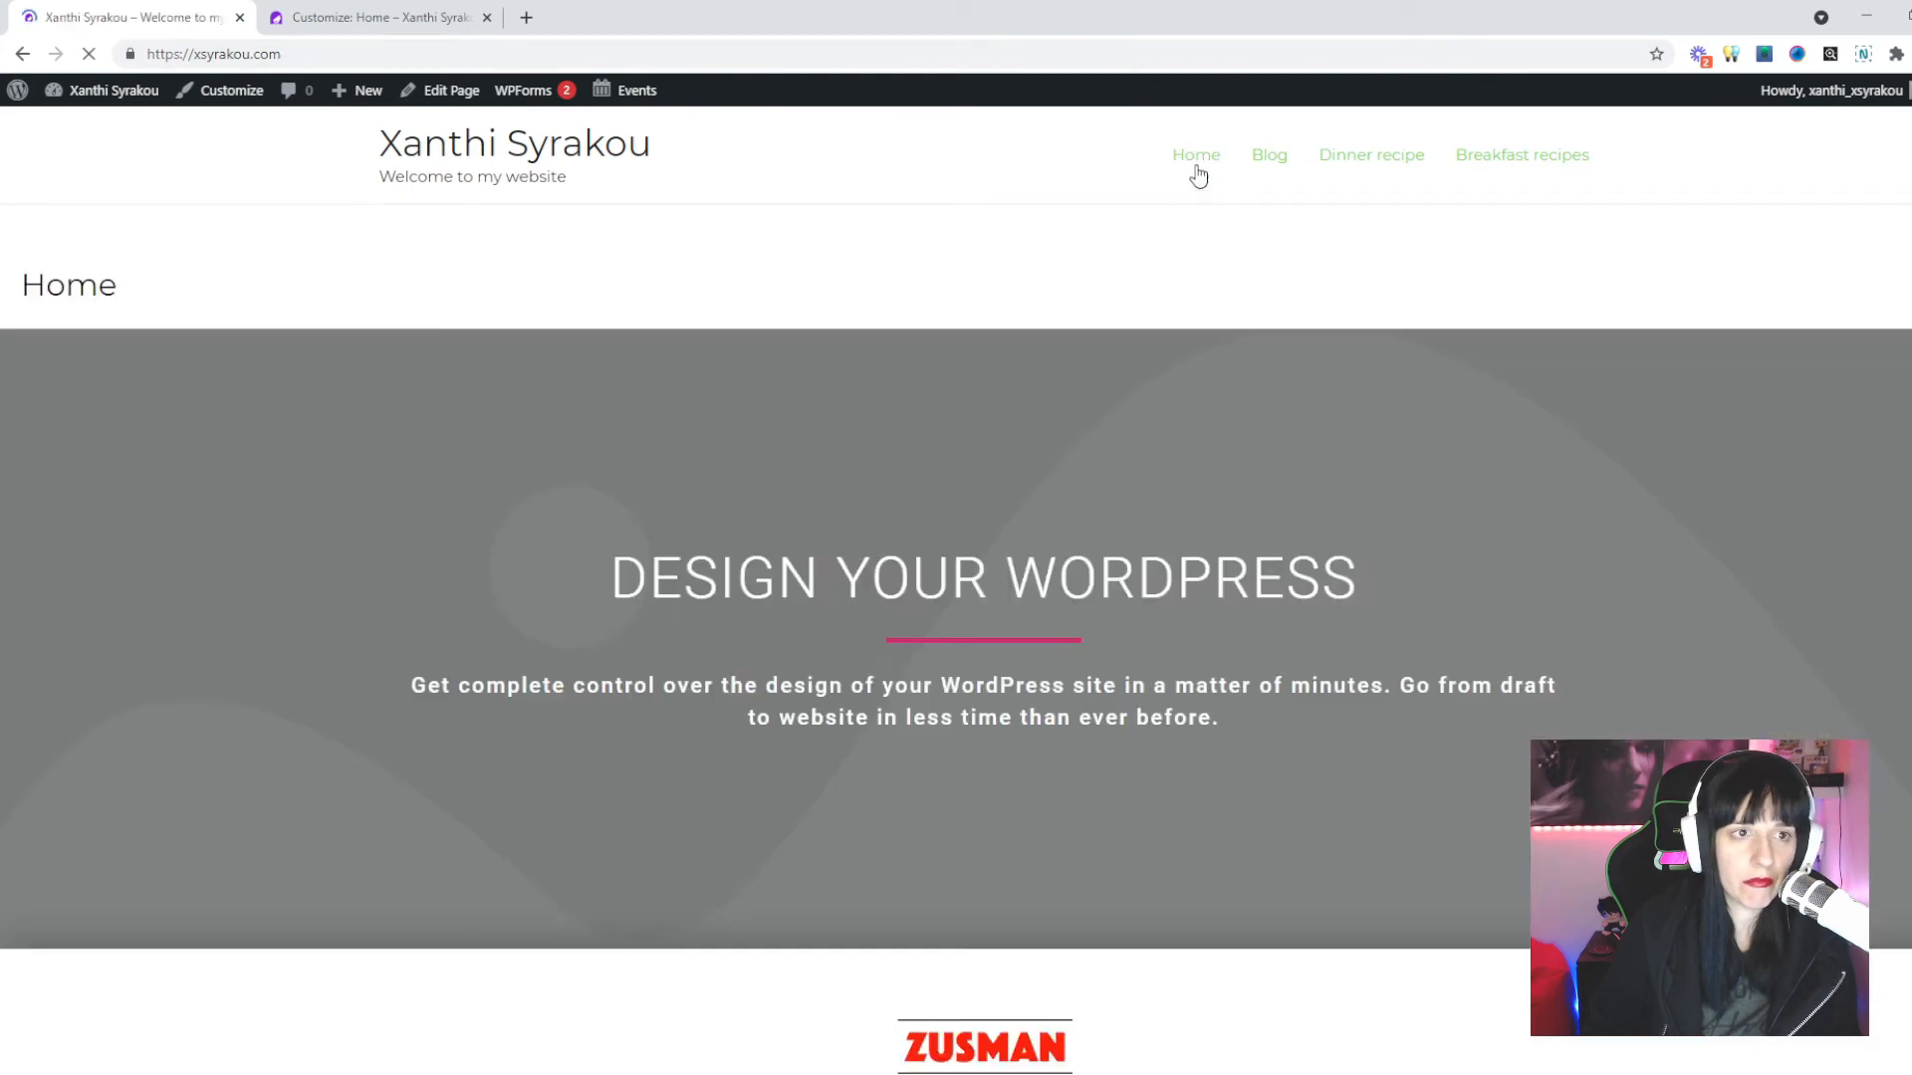
scroll(1131, 448, down, 15)
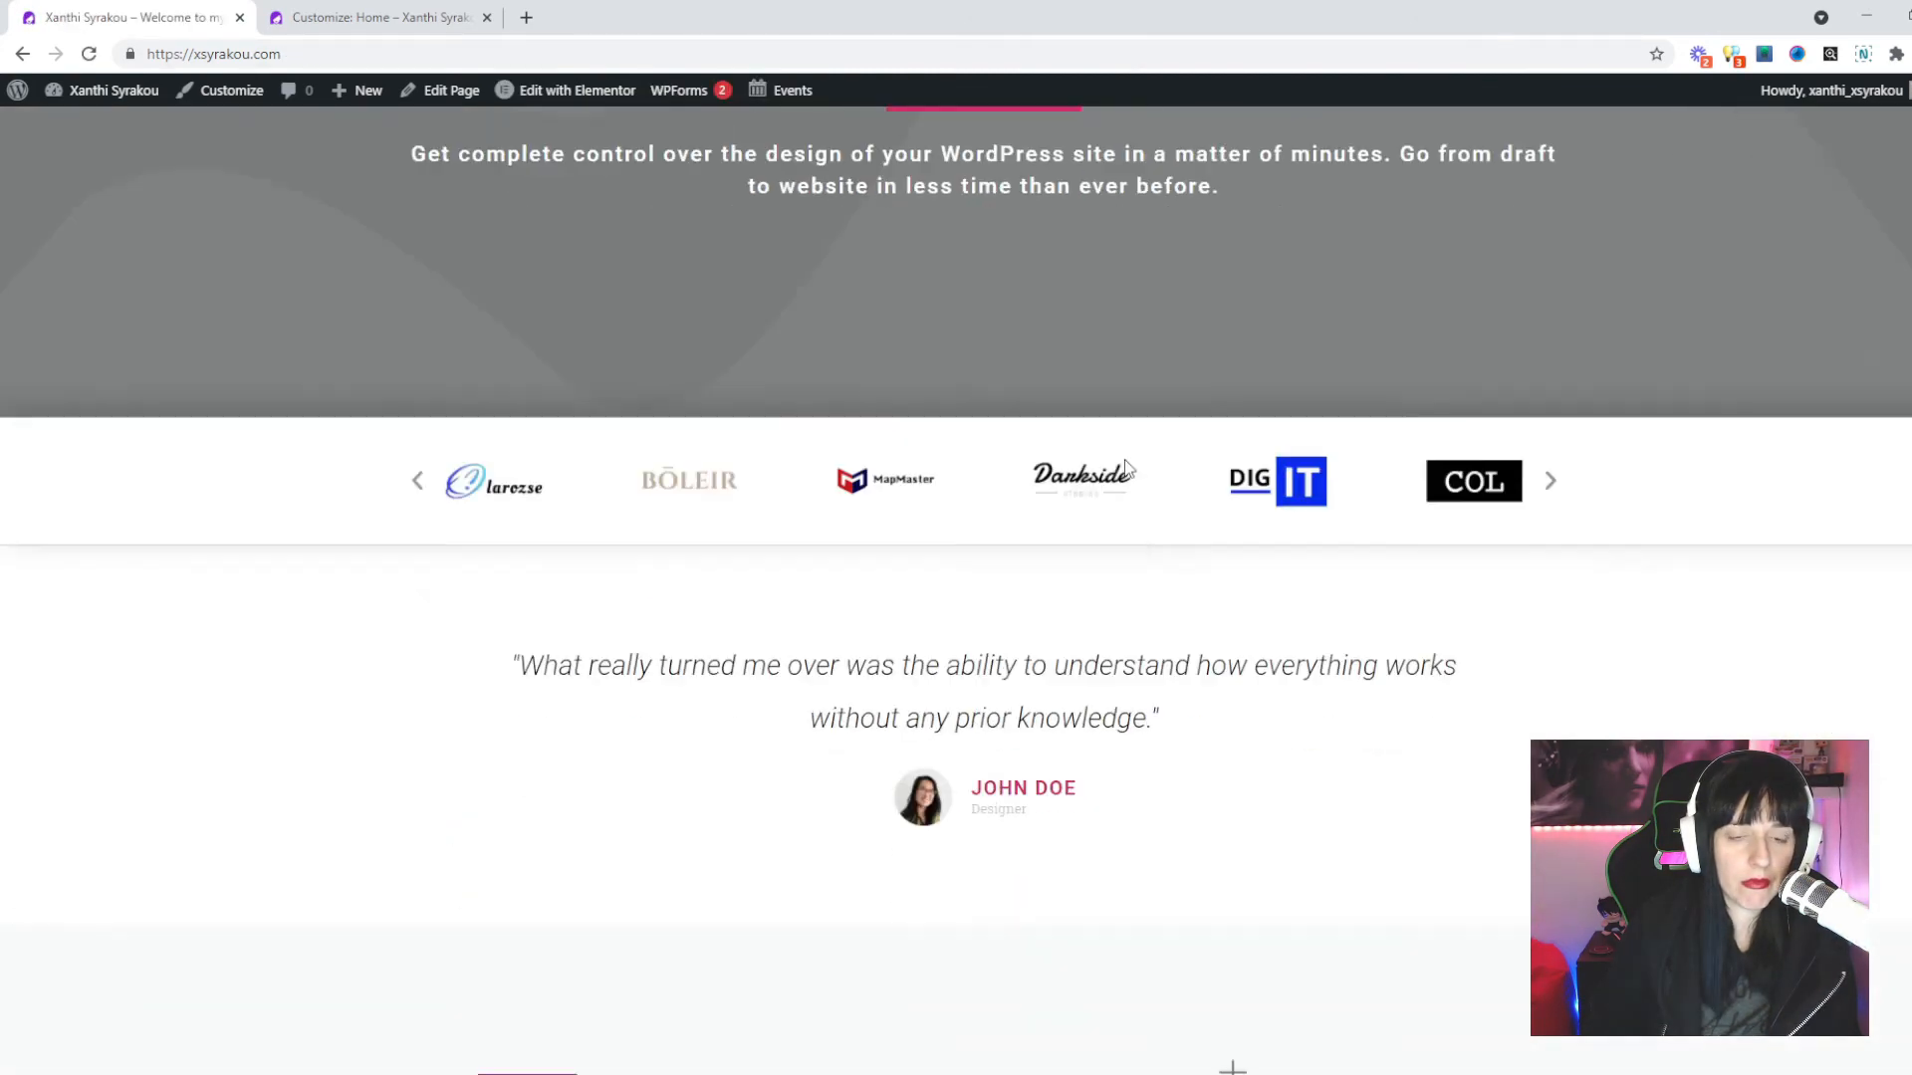
scroll(1668, 597, up, 15)
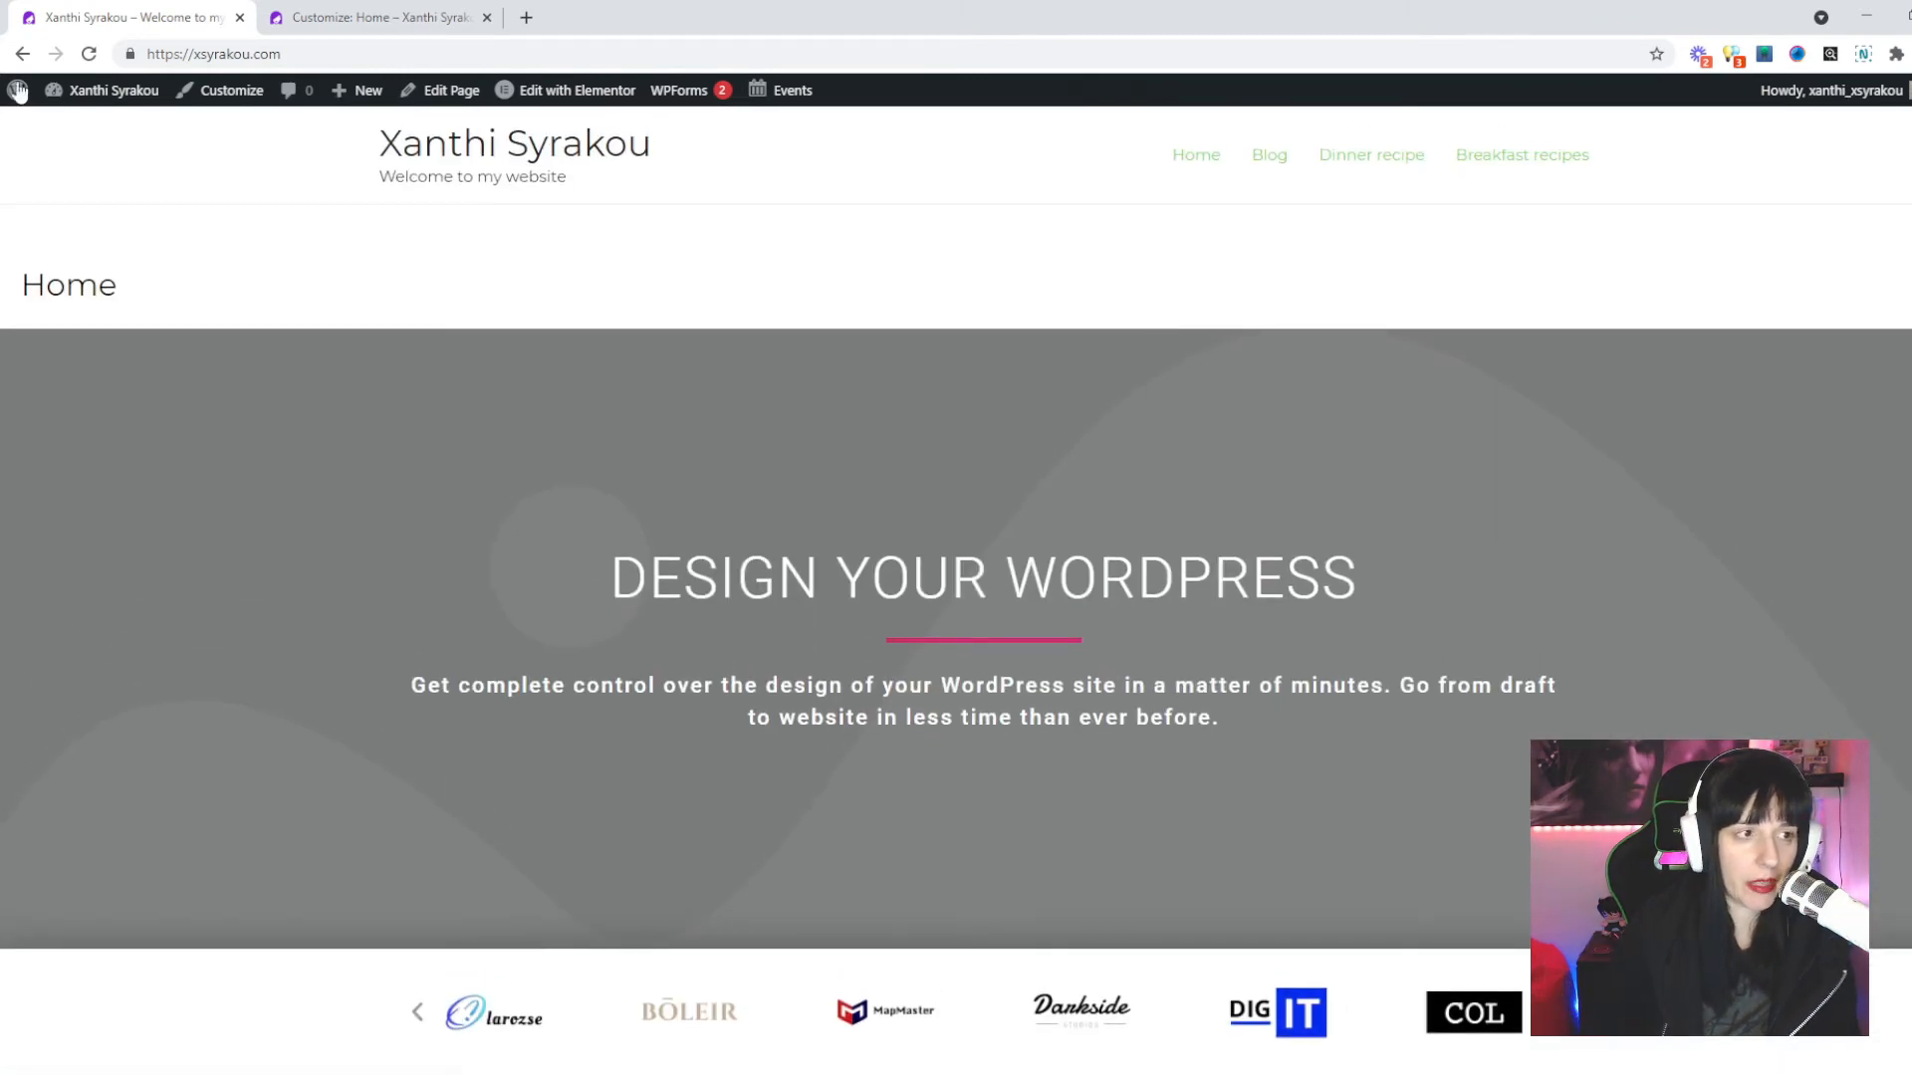
Create a new page from the dashboard and title it "About me".
double_click(38, 297)
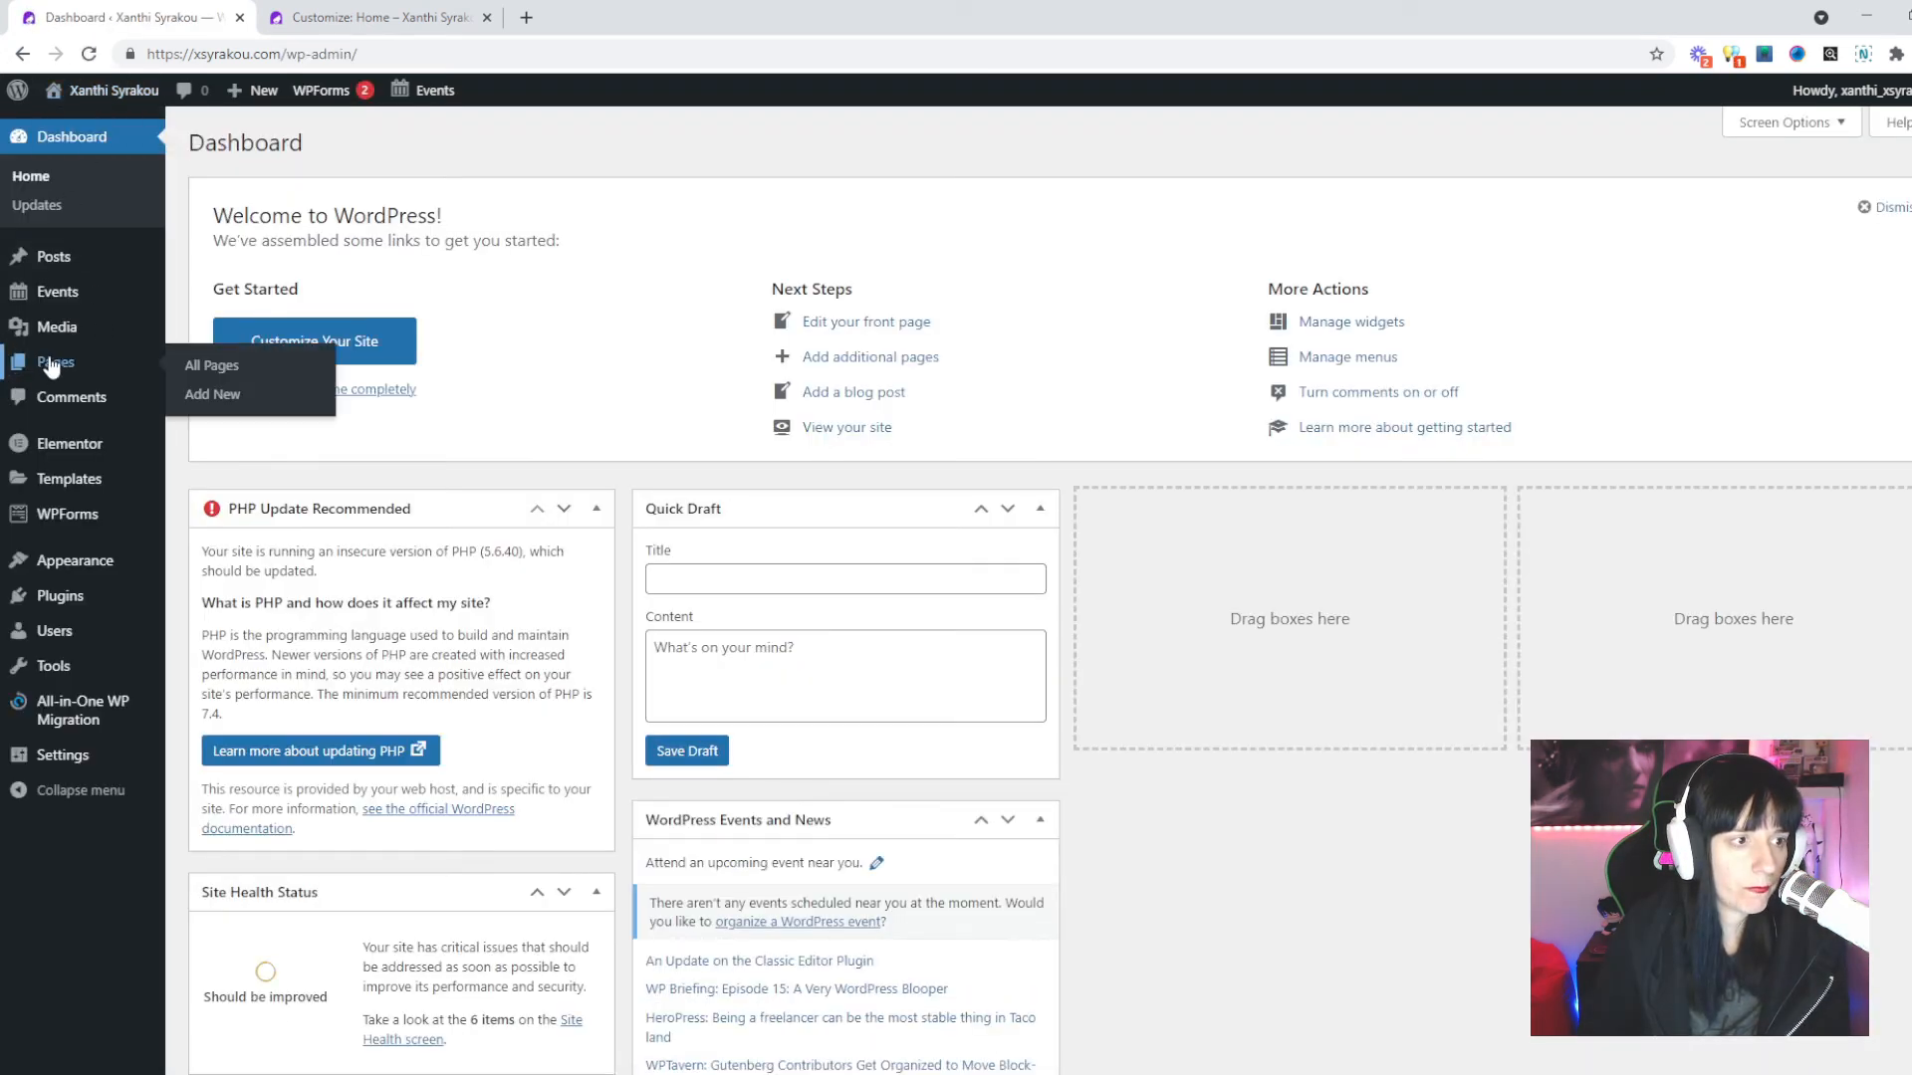
click(52, 365)
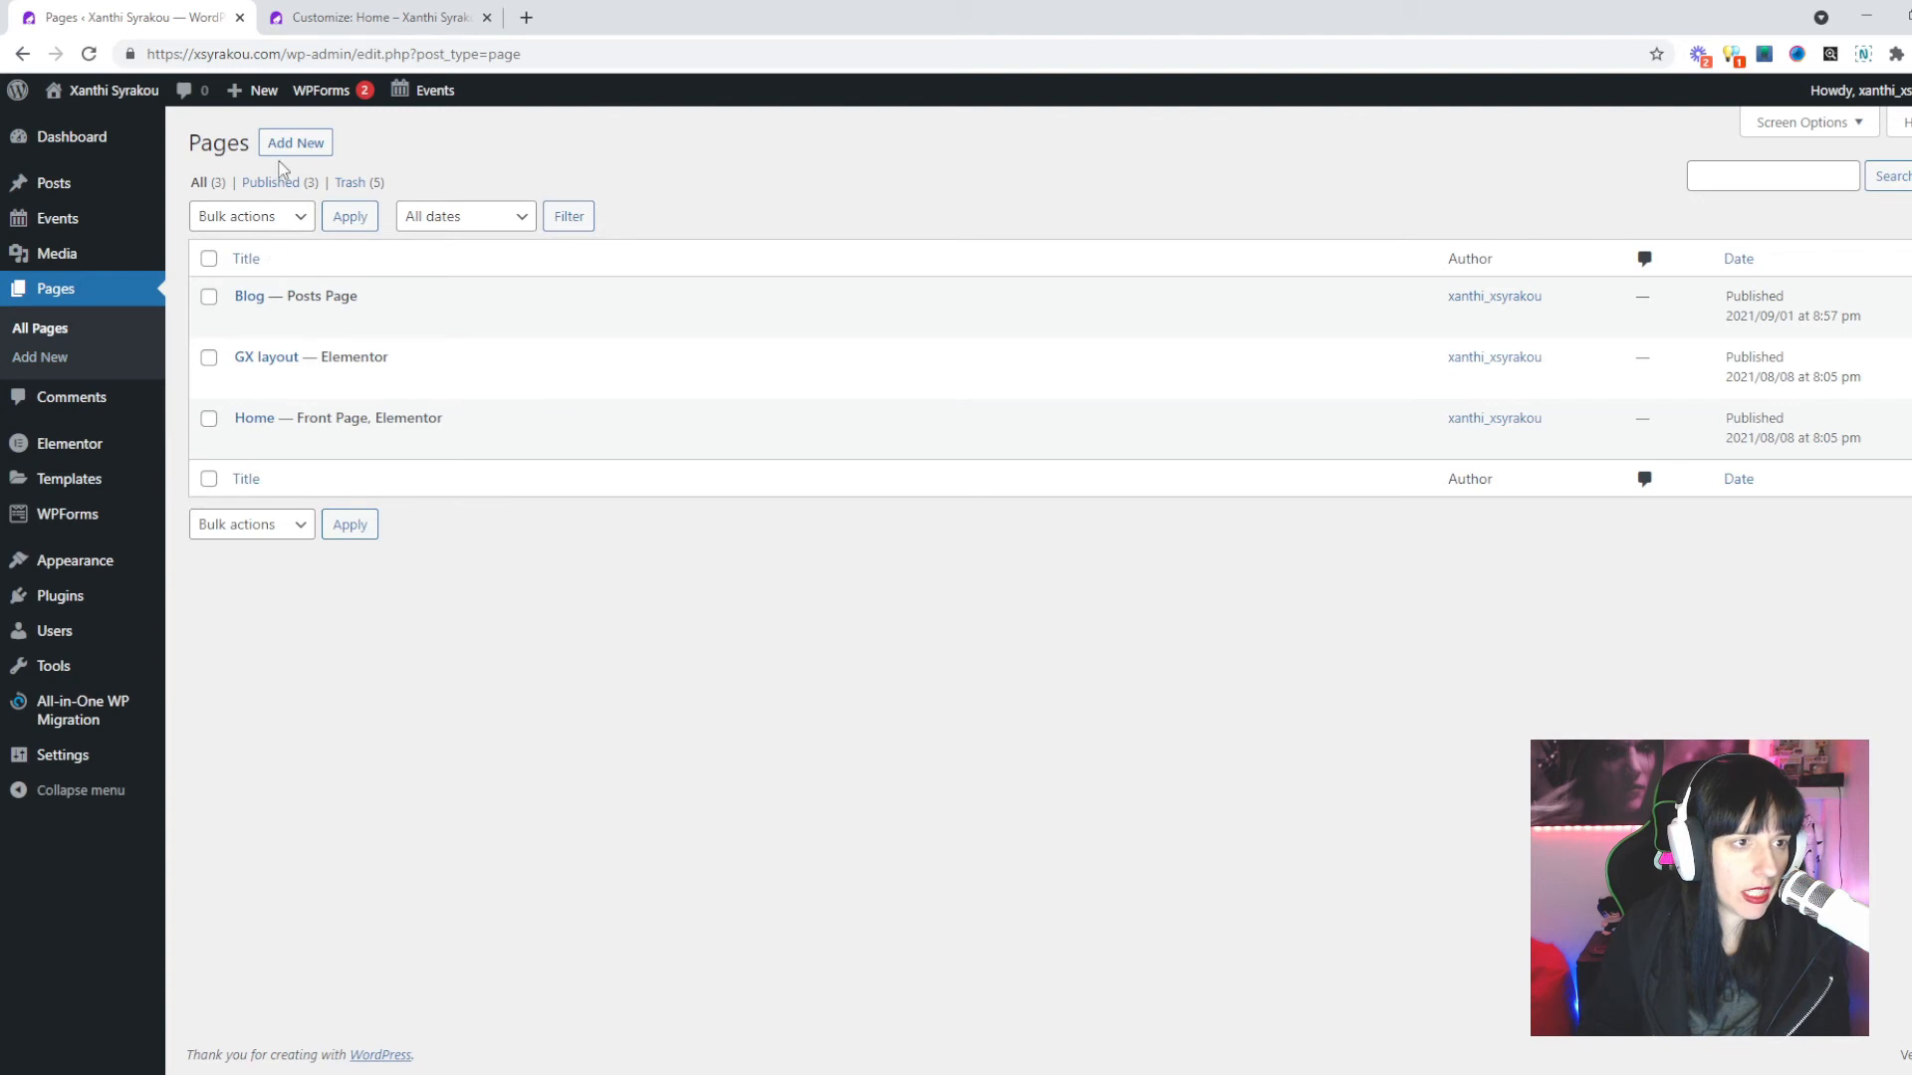
click(291, 152)
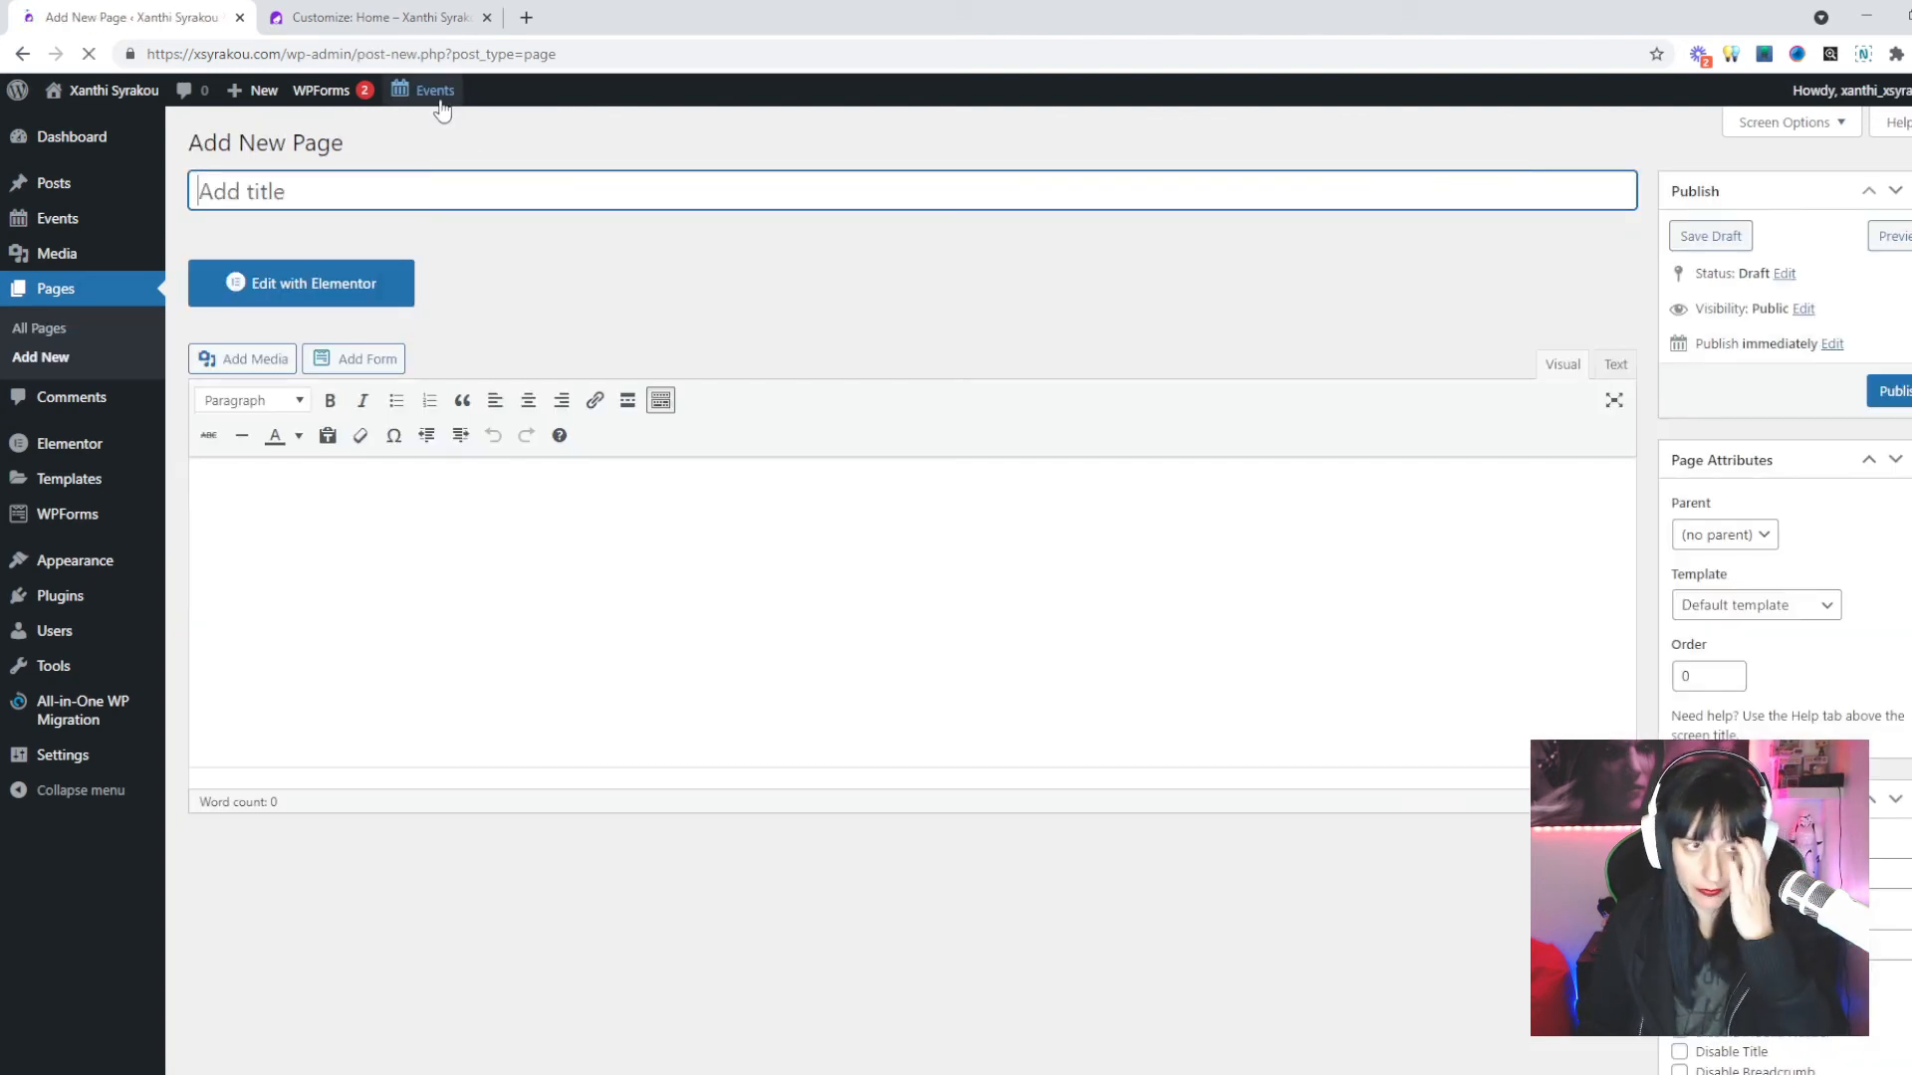
text(About me)
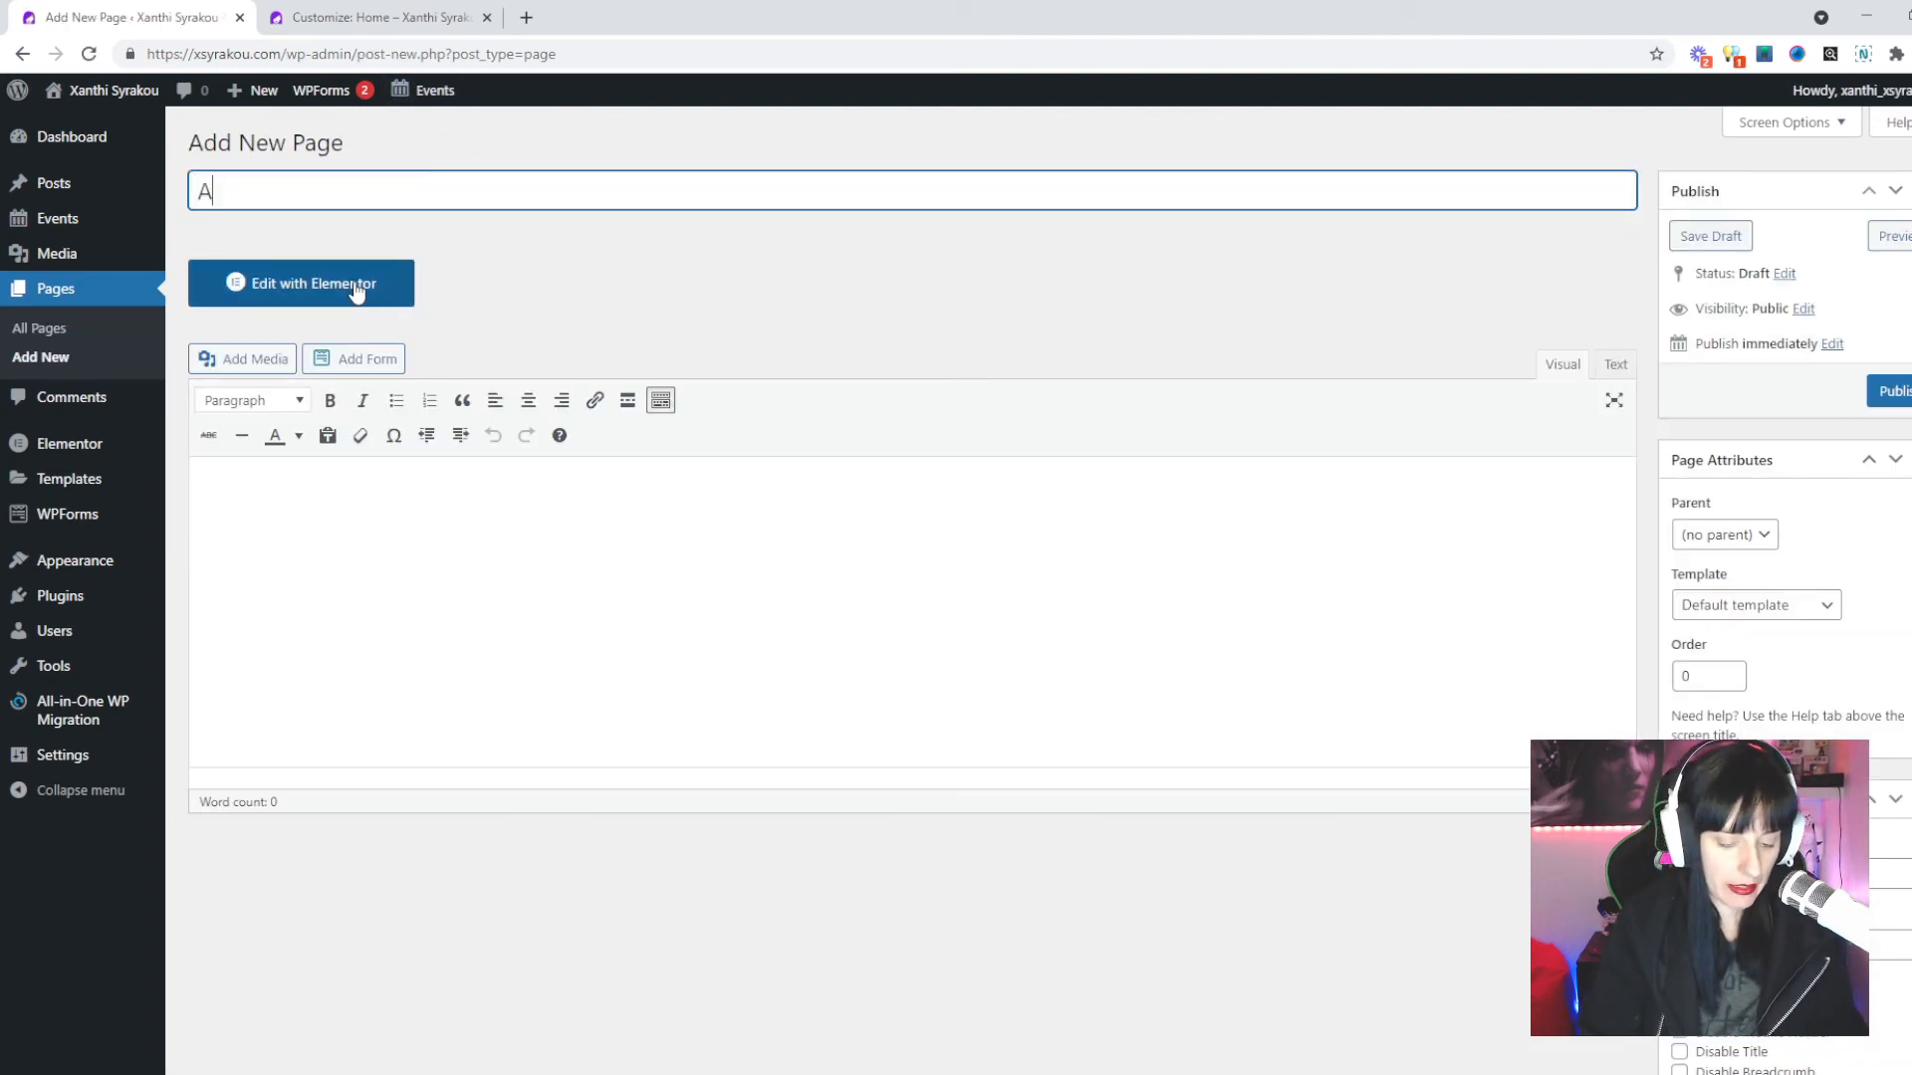
Write "Hello and welcome to my site", "My story so far.. sdlfjsdklfjs" and "I'm 42 years old and I like cooking ..." as body text, and publish the page.
click(411, 495)
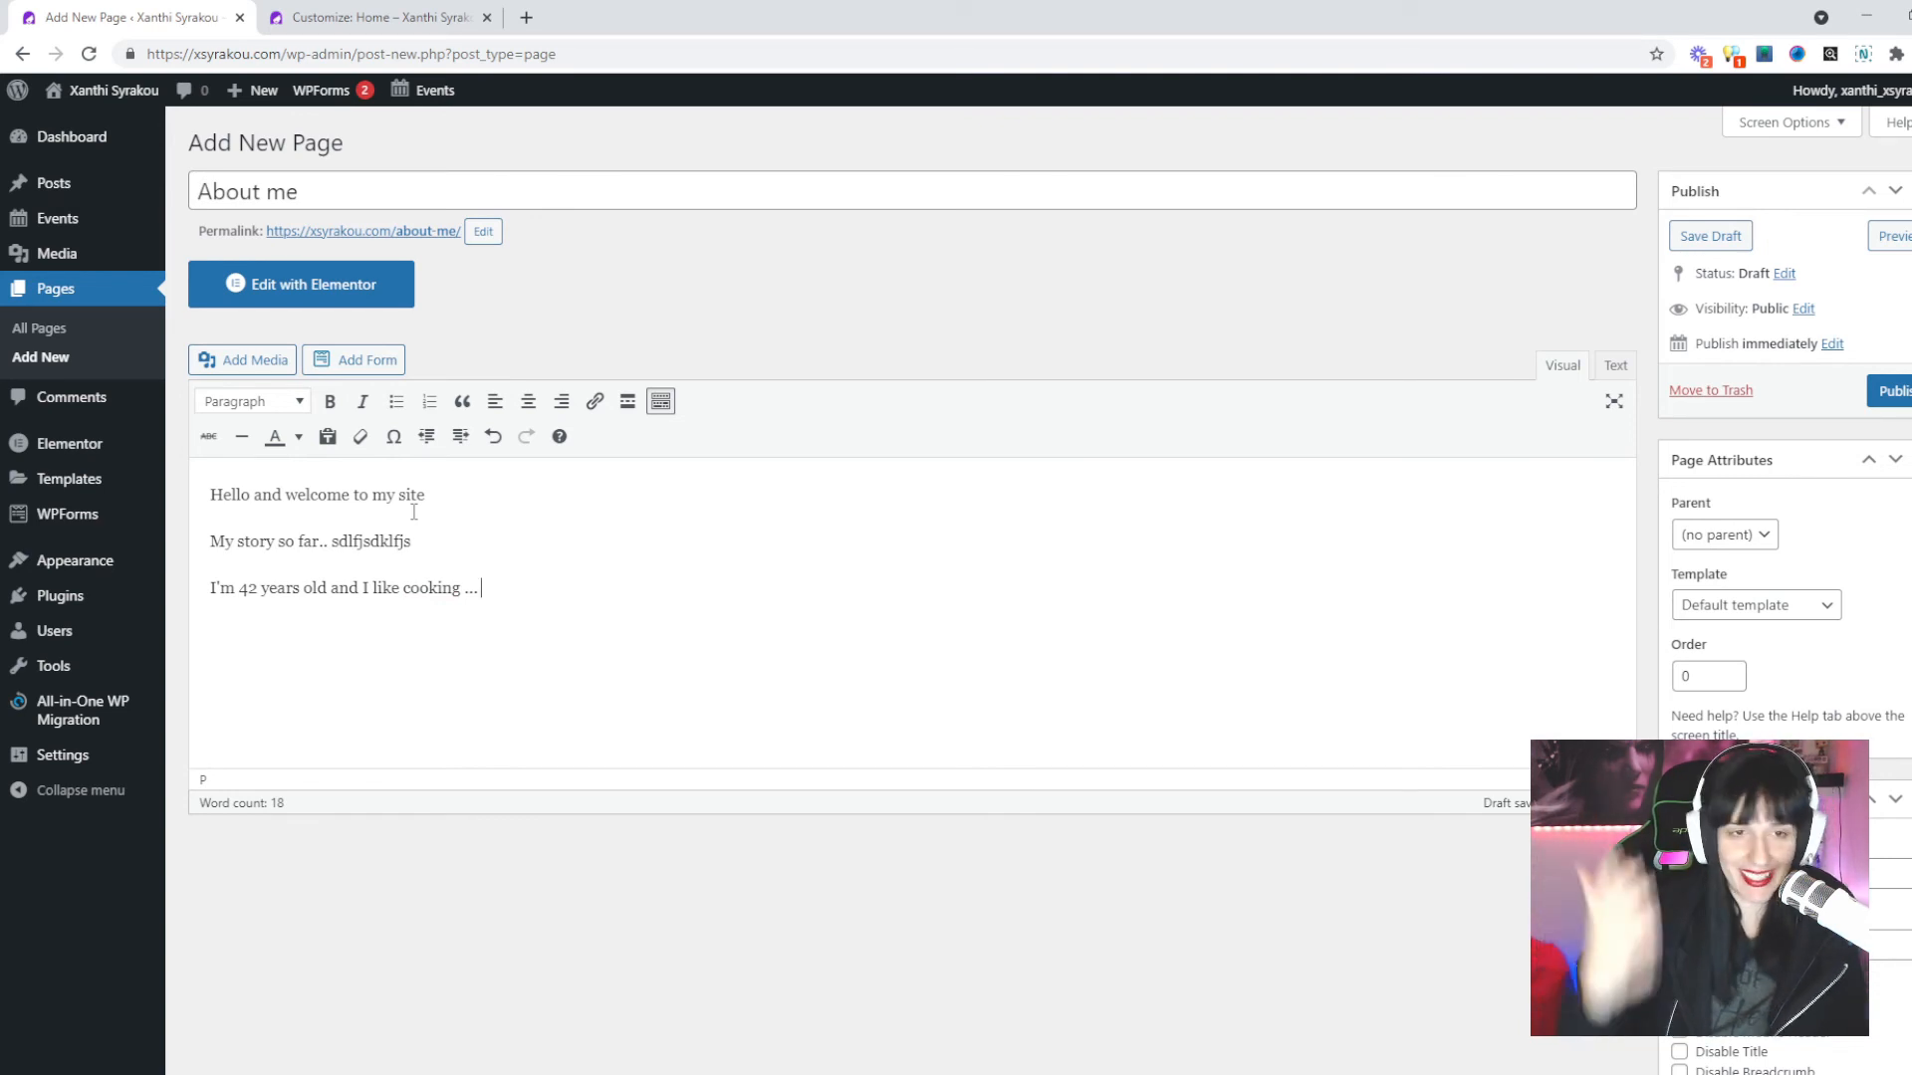
click(1896, 391)
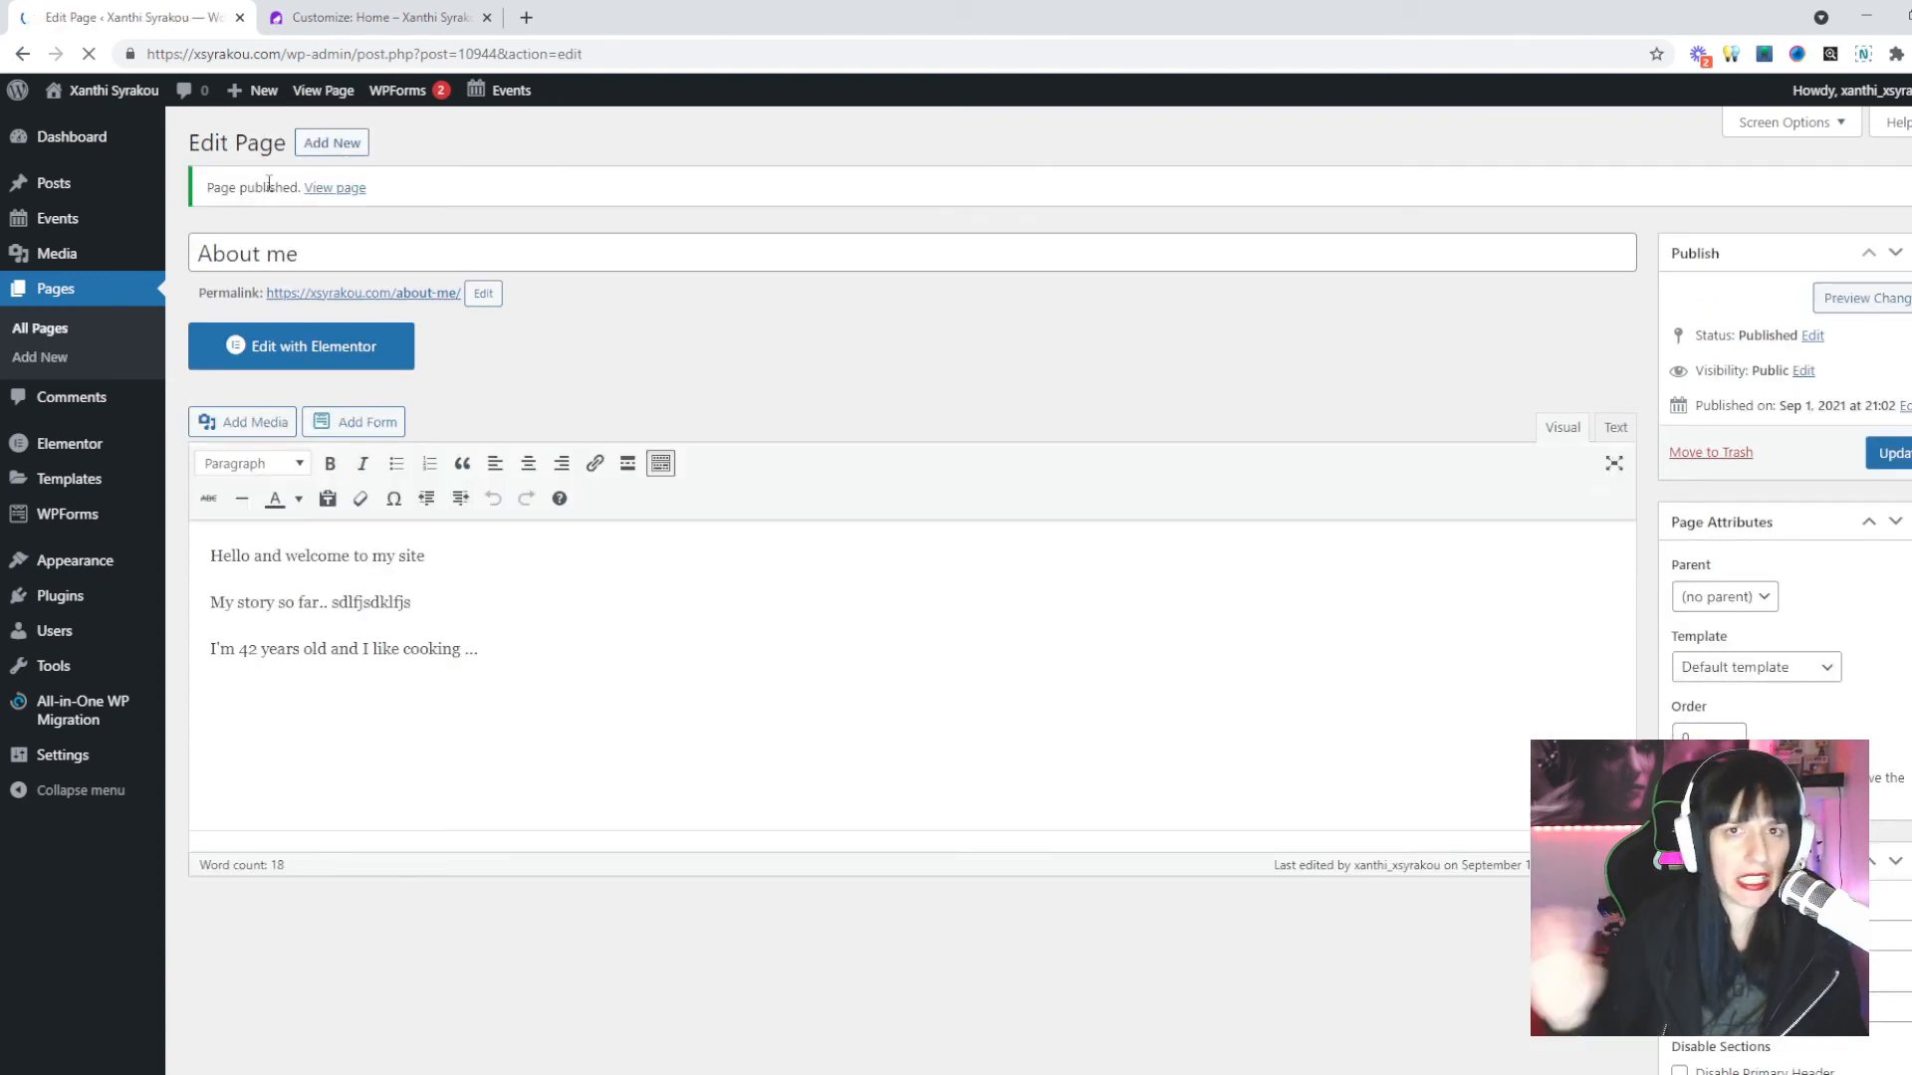
mouse_move(227, 104)
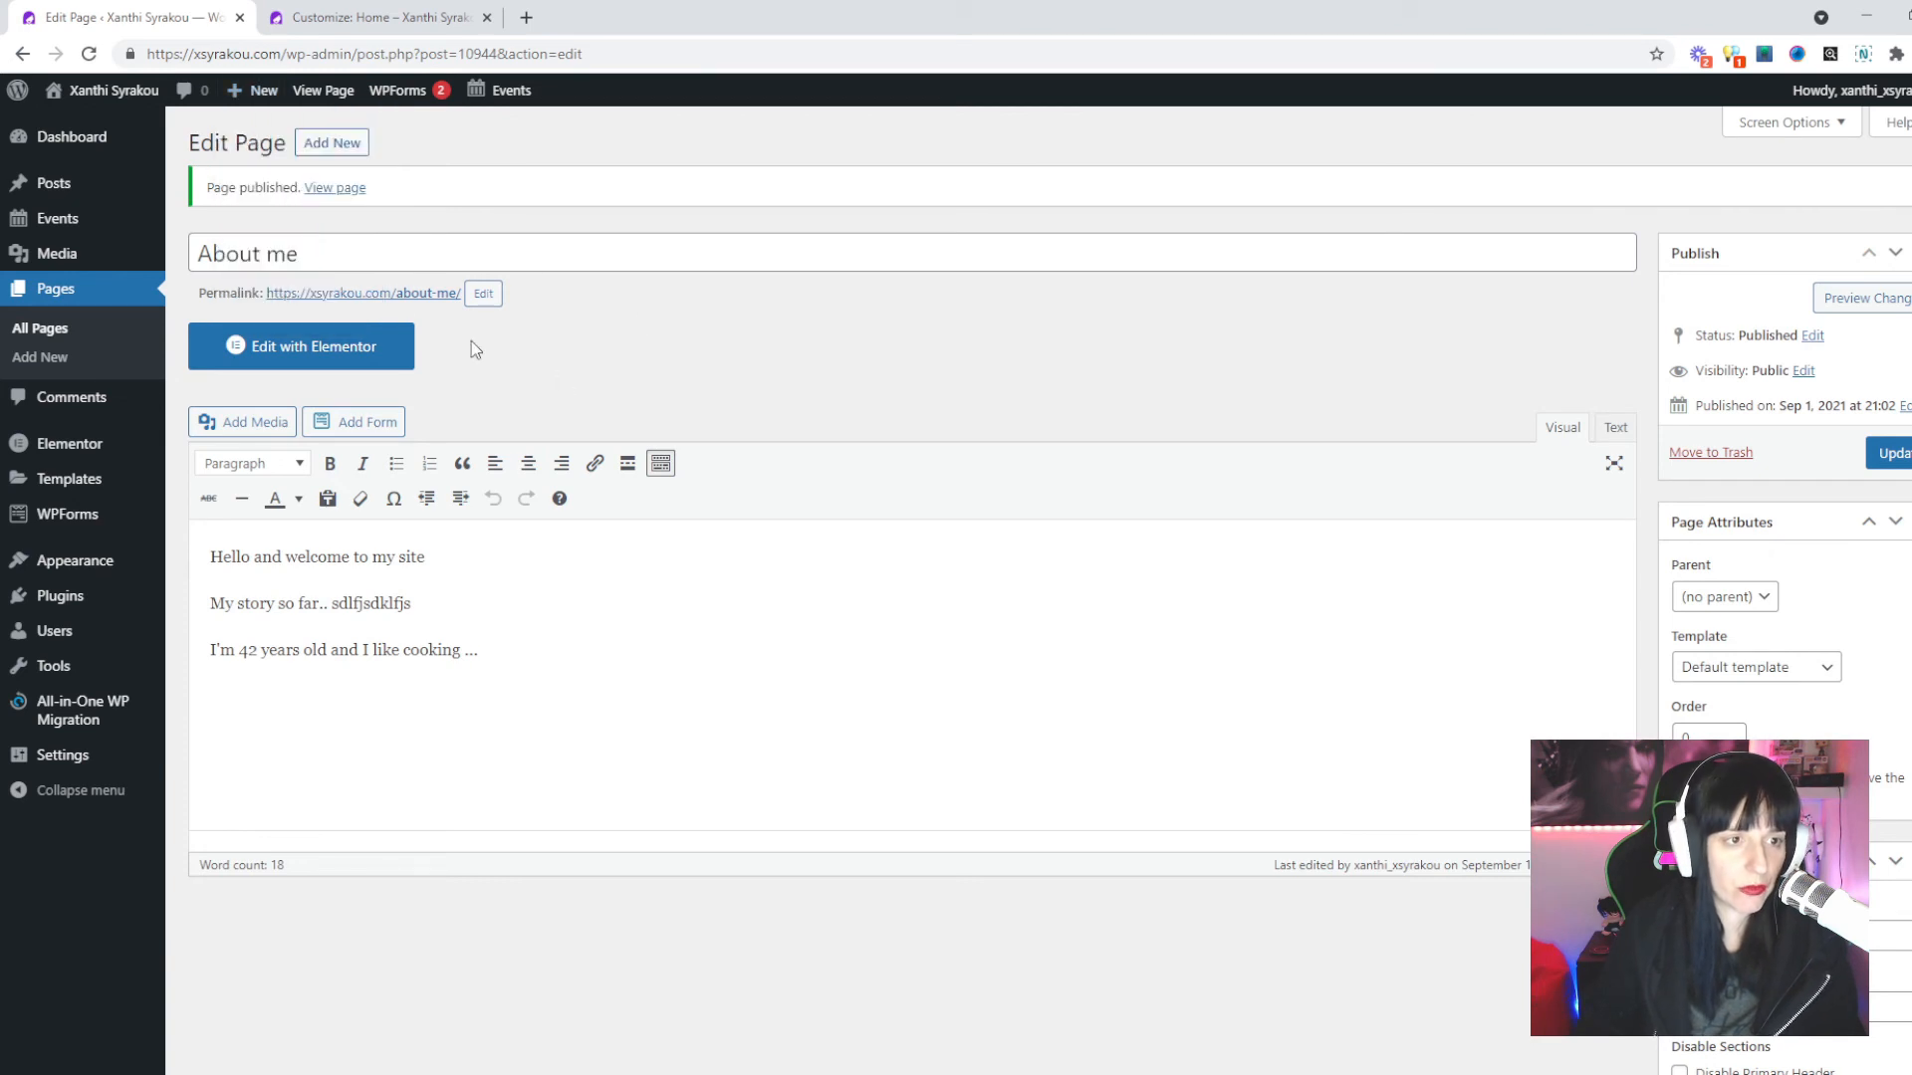
Open the published About me page through its permalink and examine its title and text.
click(395, 295)
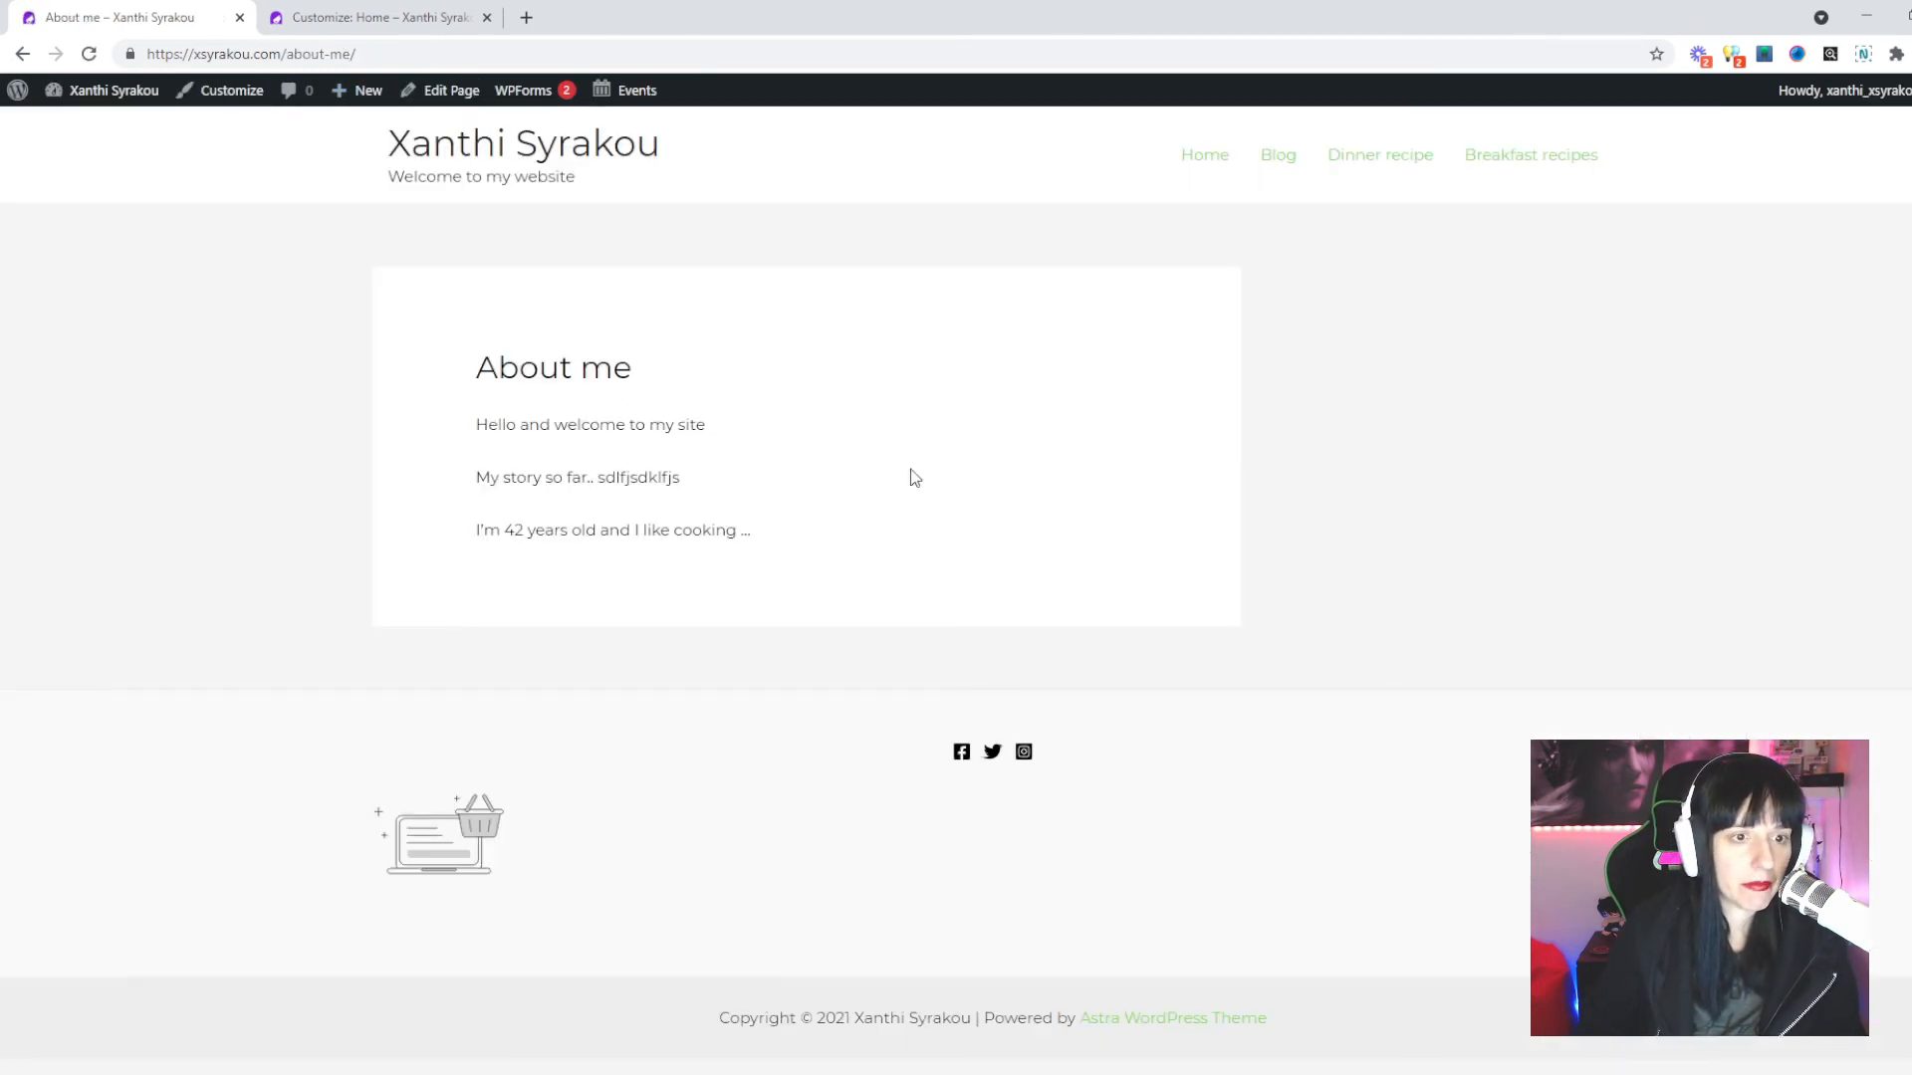
drag(461, 385, 832, 529)
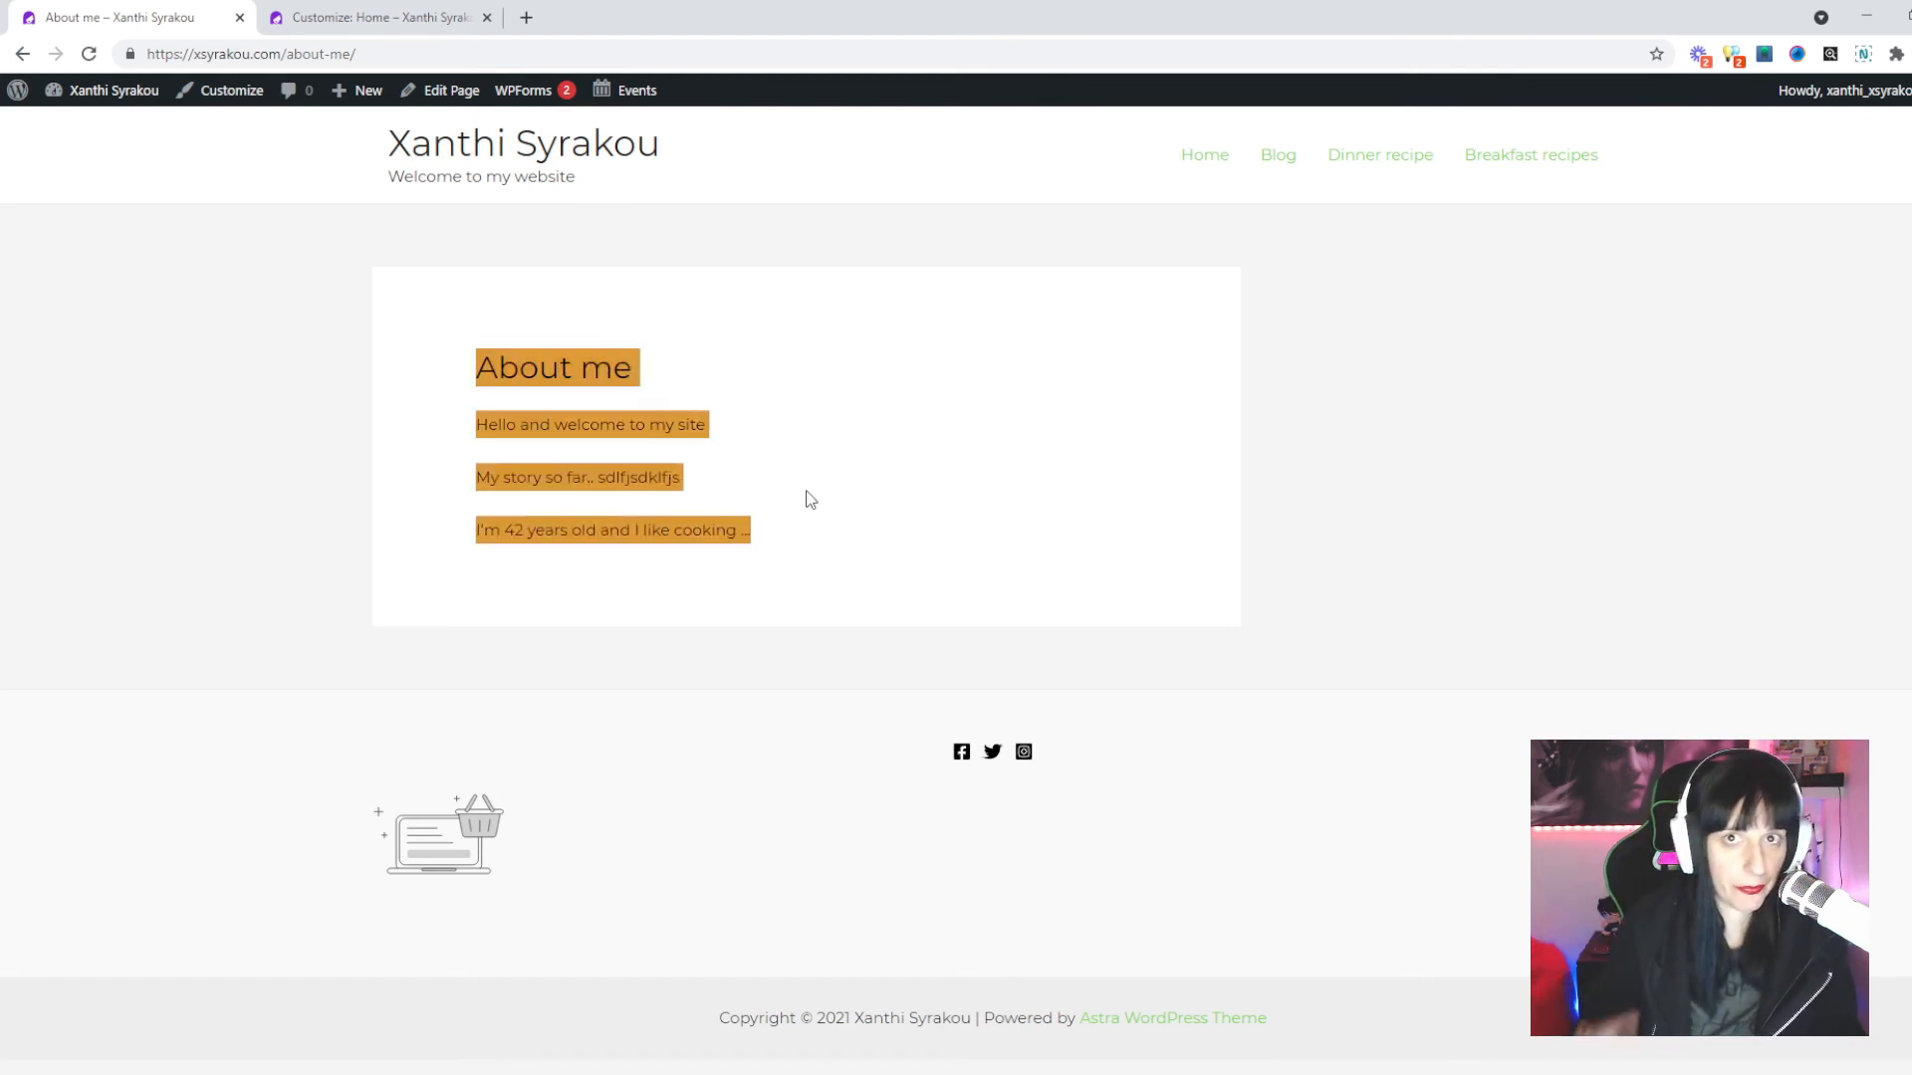
click(430, 312)
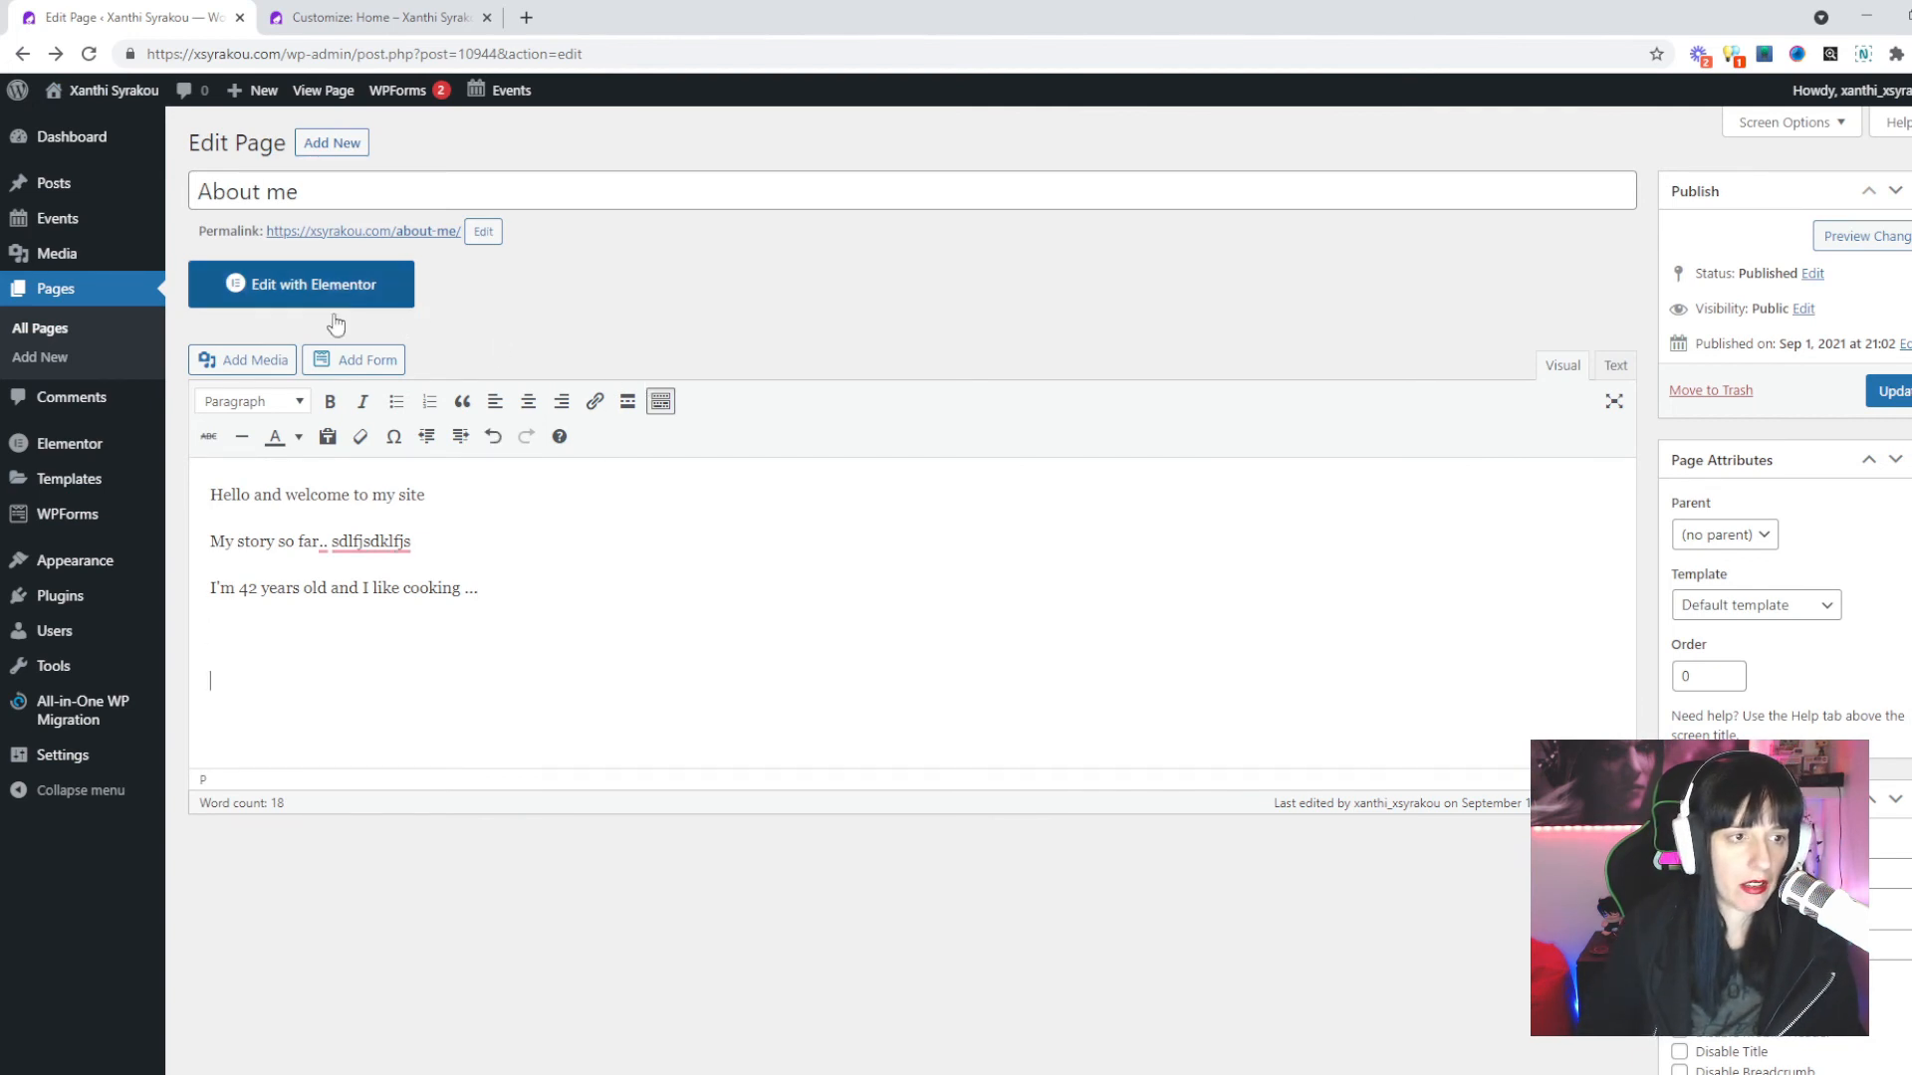
Insert the laptop photo below the About me page's text, and update the page.
click(261, 359)
key(Escape)
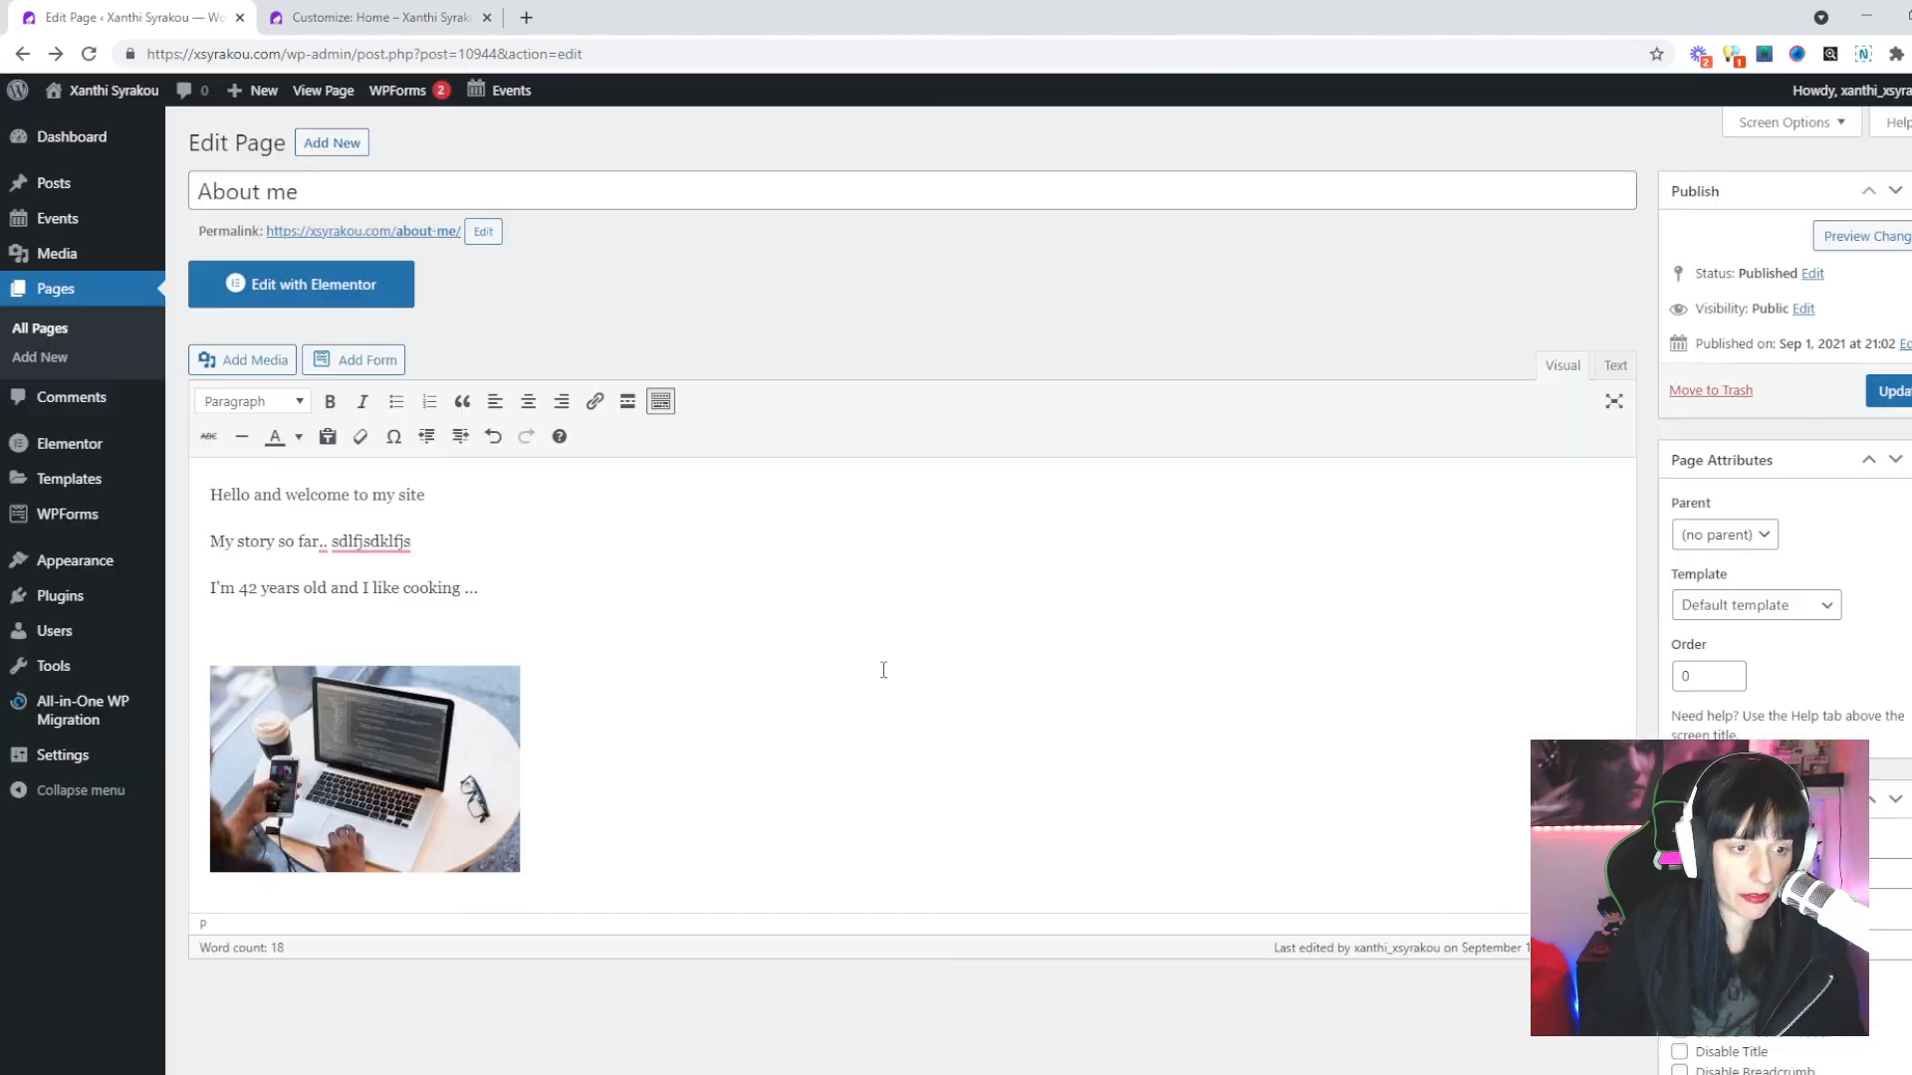
click(1887, 391)
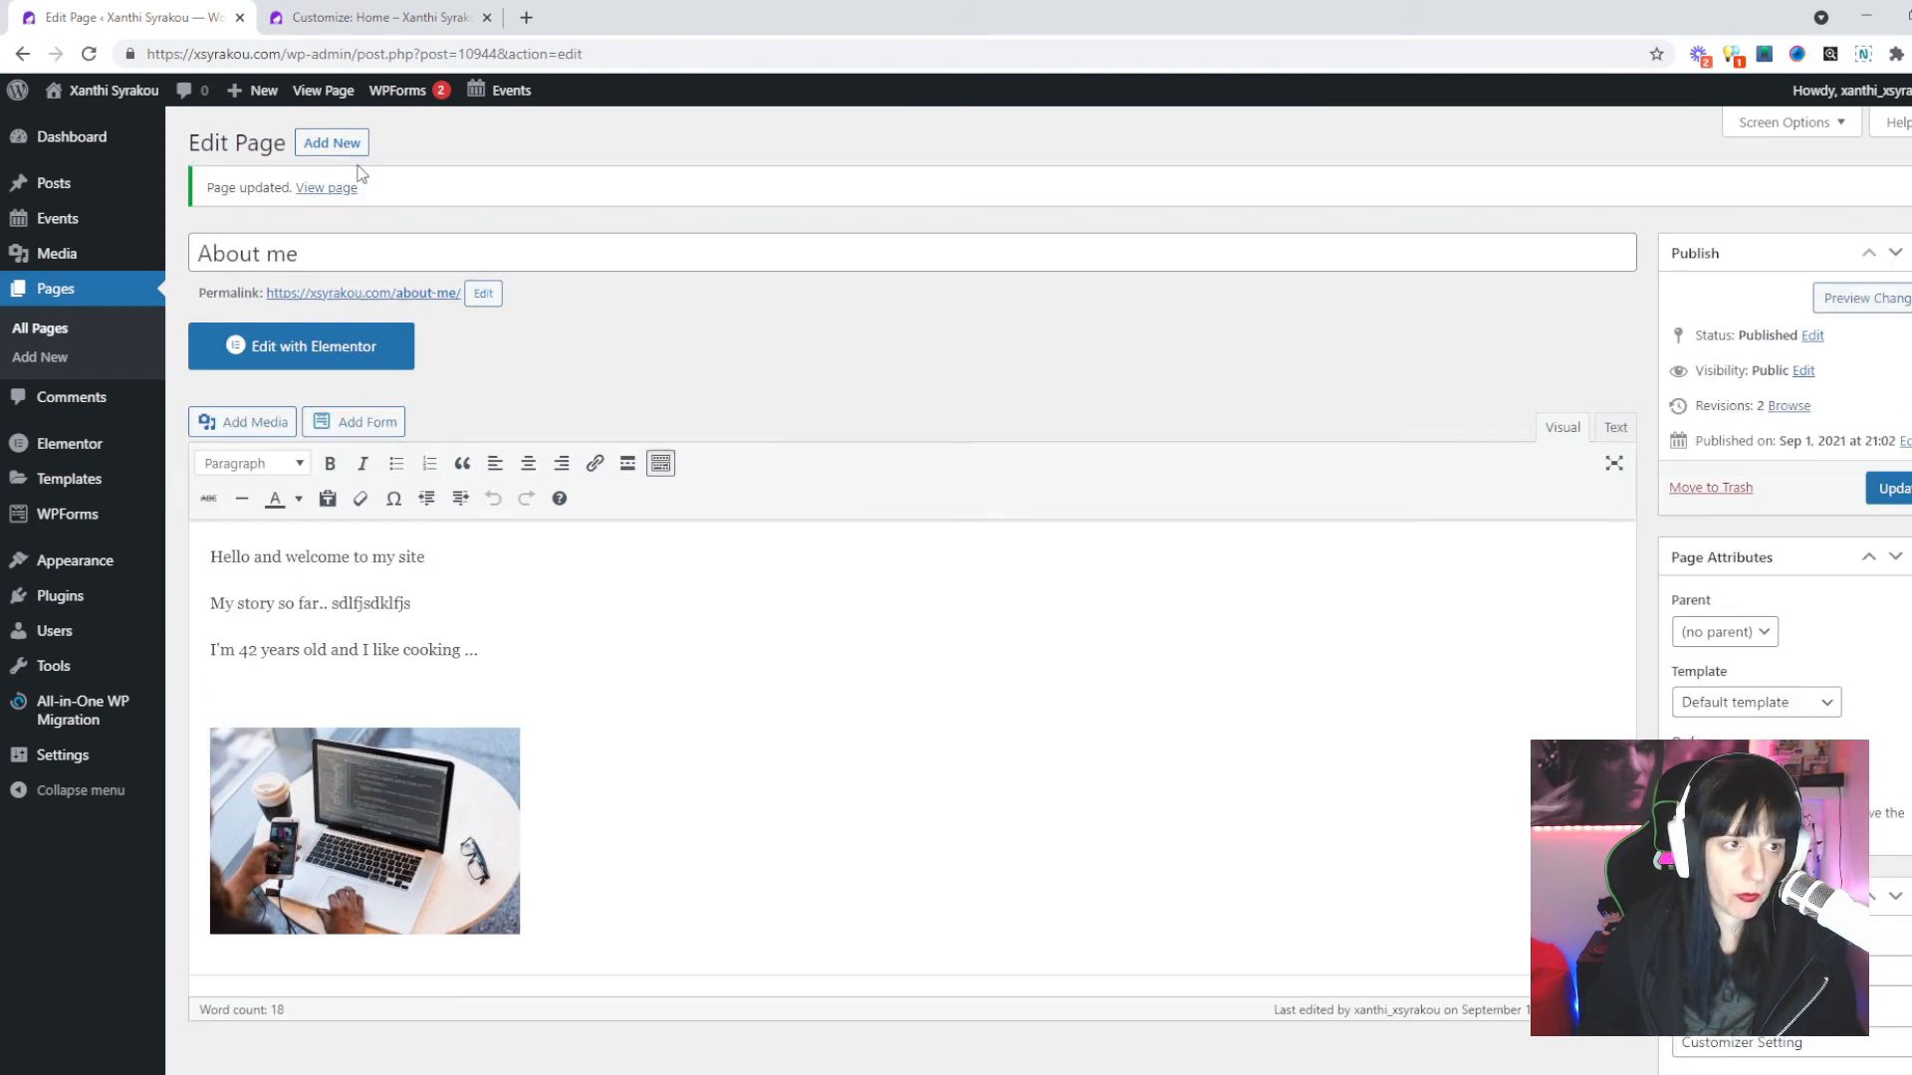
click(339, 188)
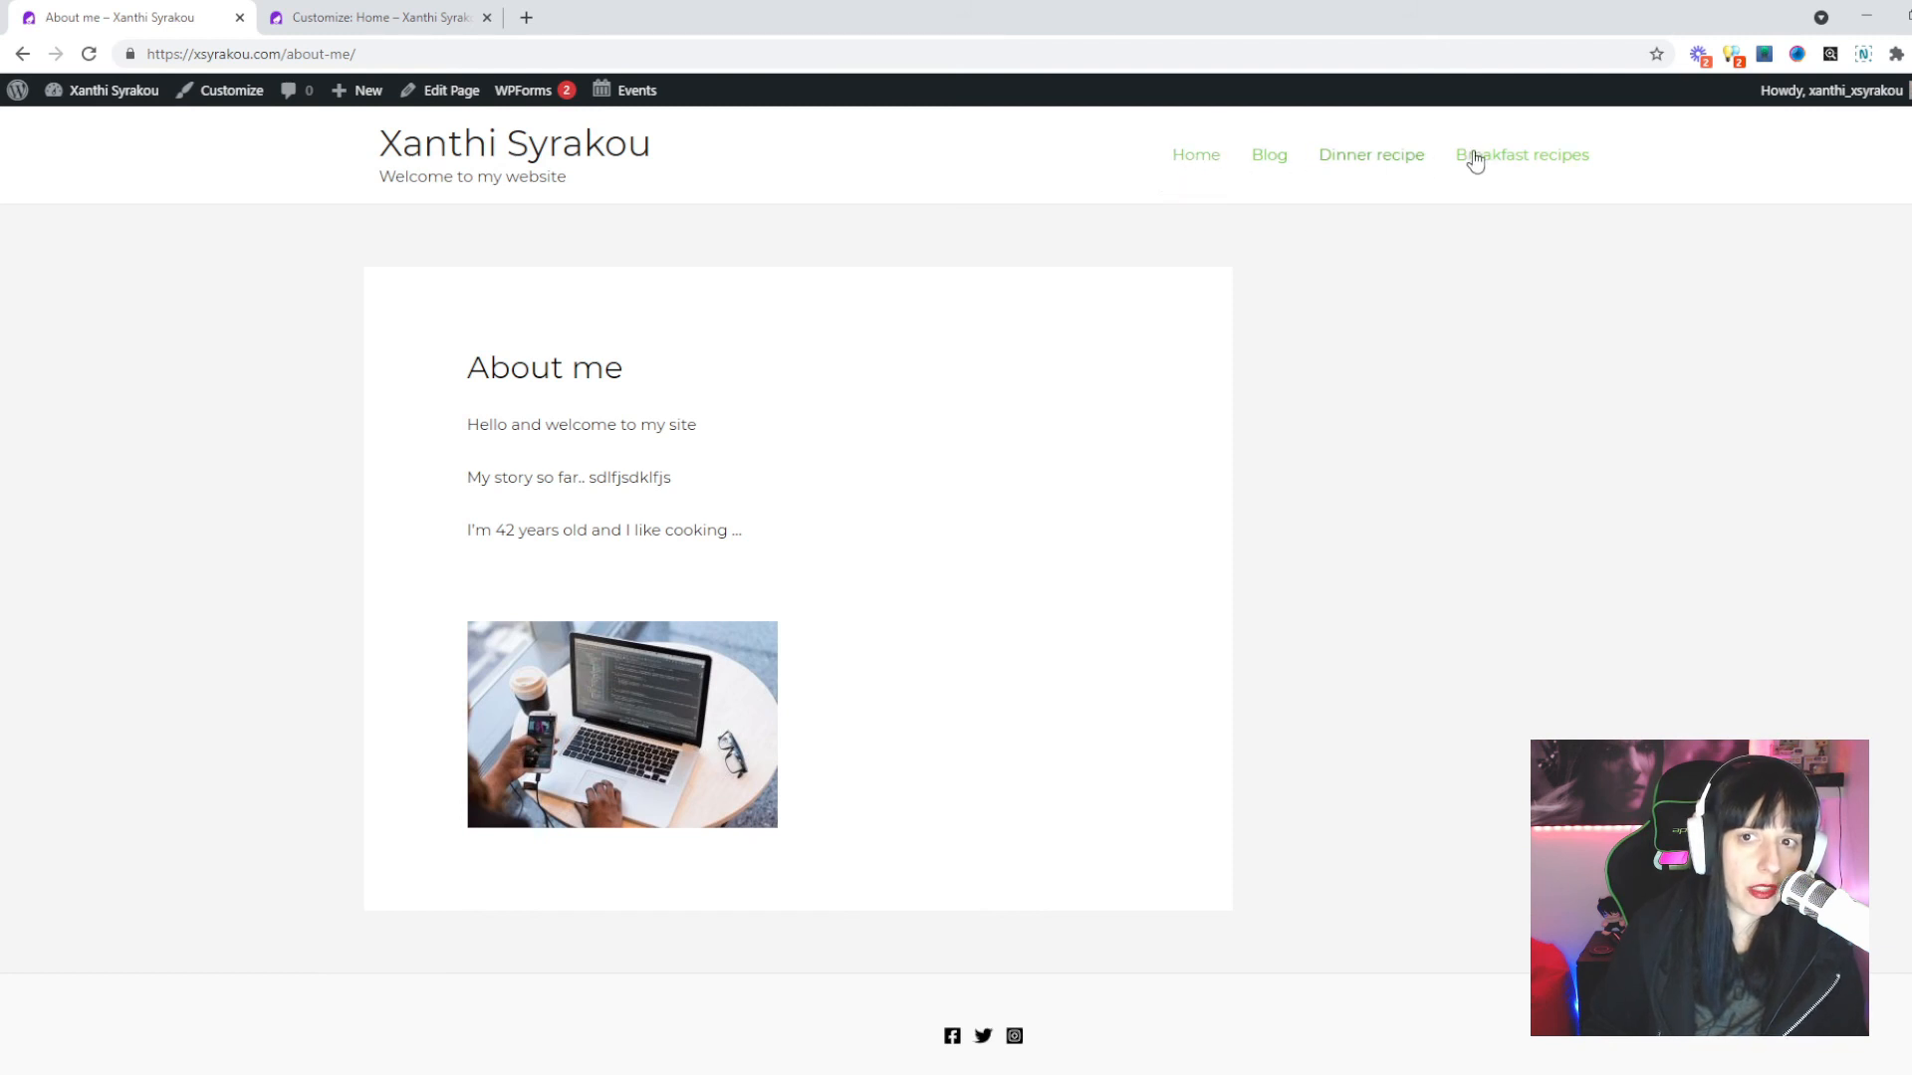
Return to the dashboard and open the main menu for editing in the customizer.
click(20, 55)
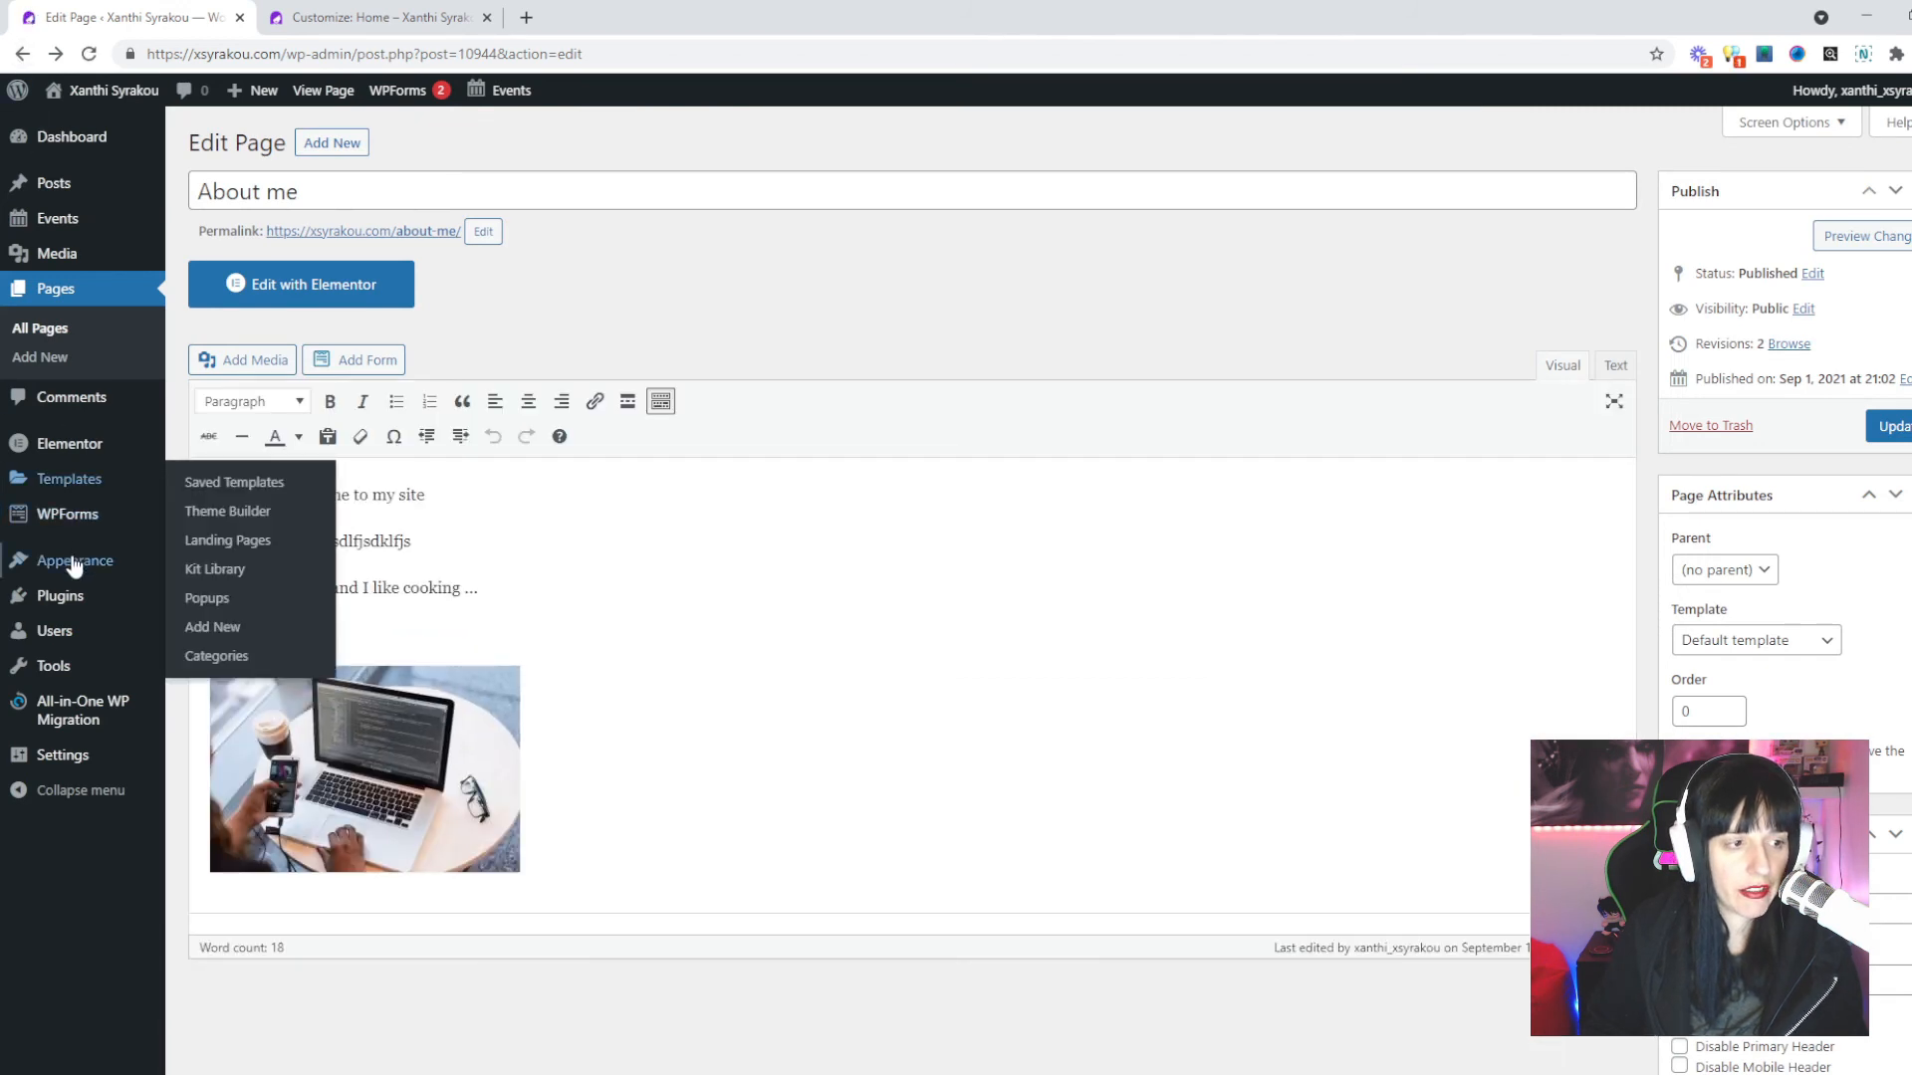
mouse_move(75, 562)
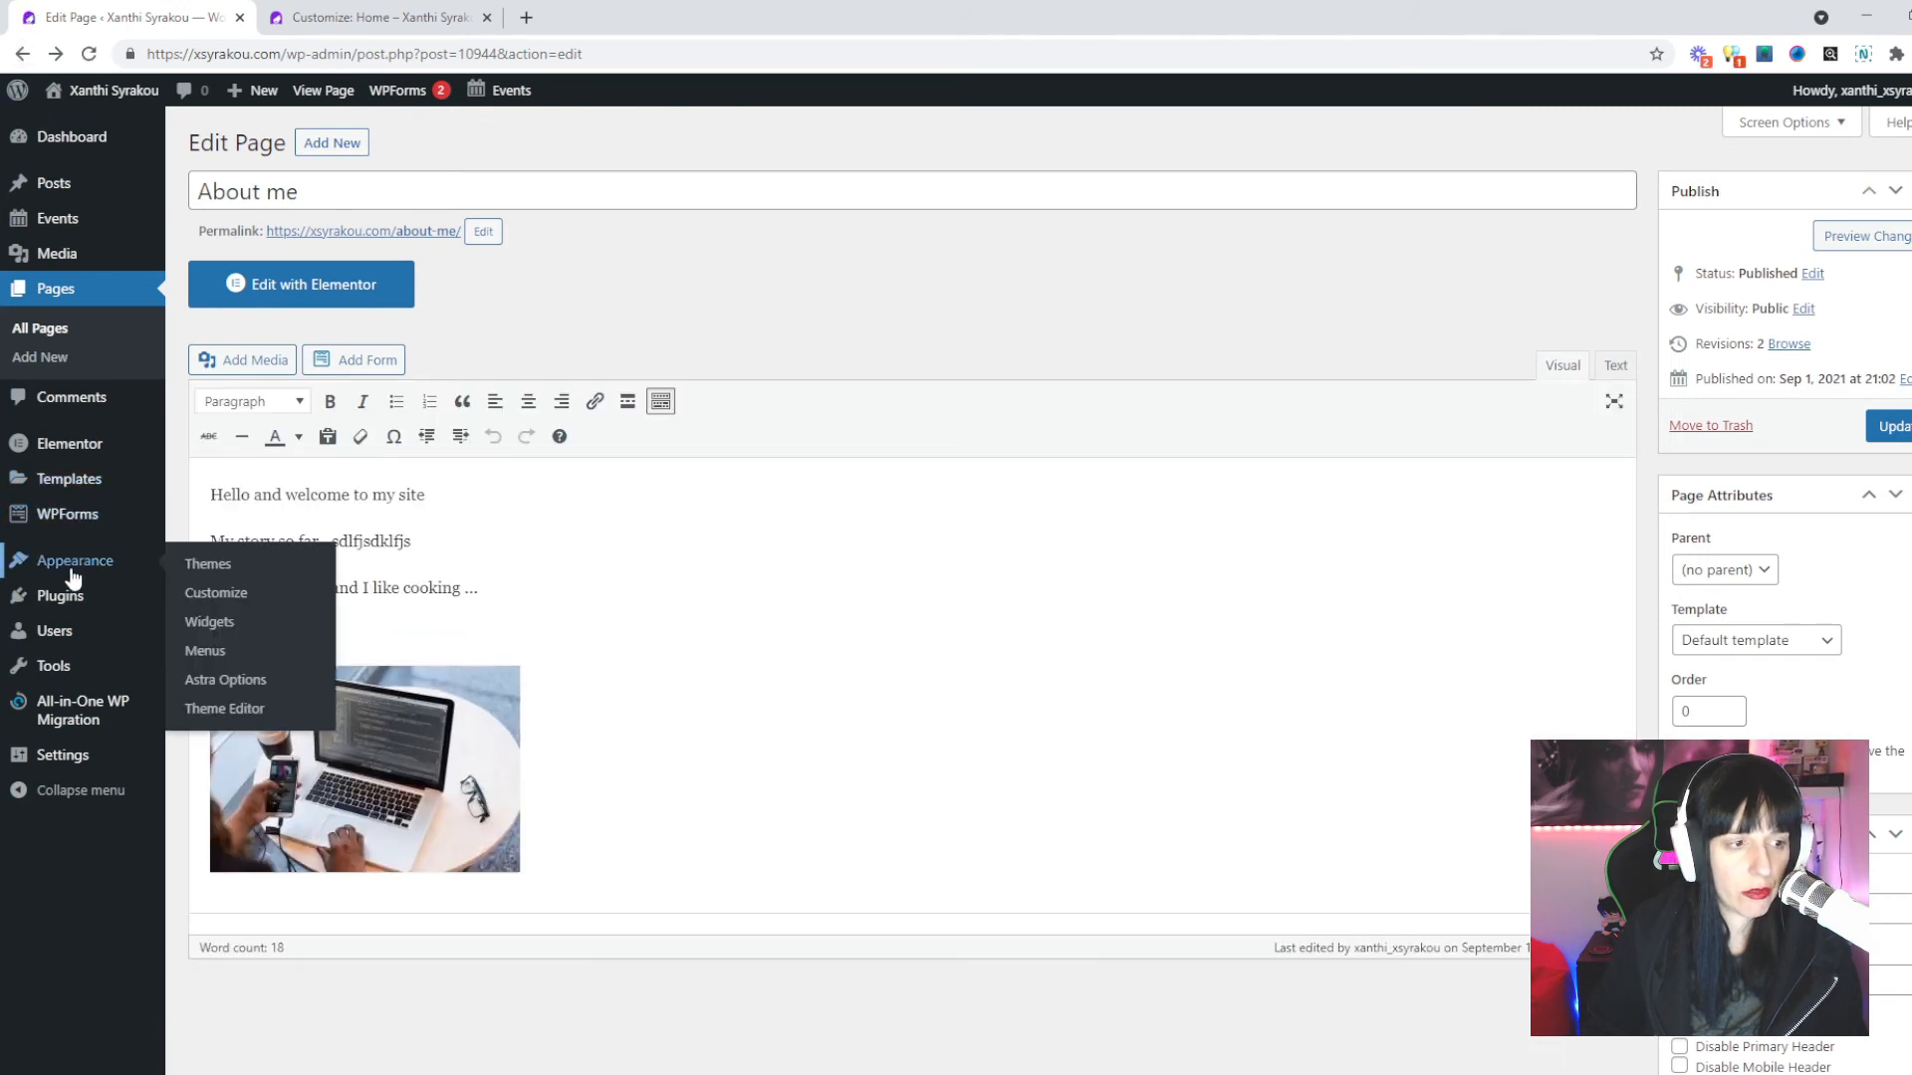
click(204, 652)
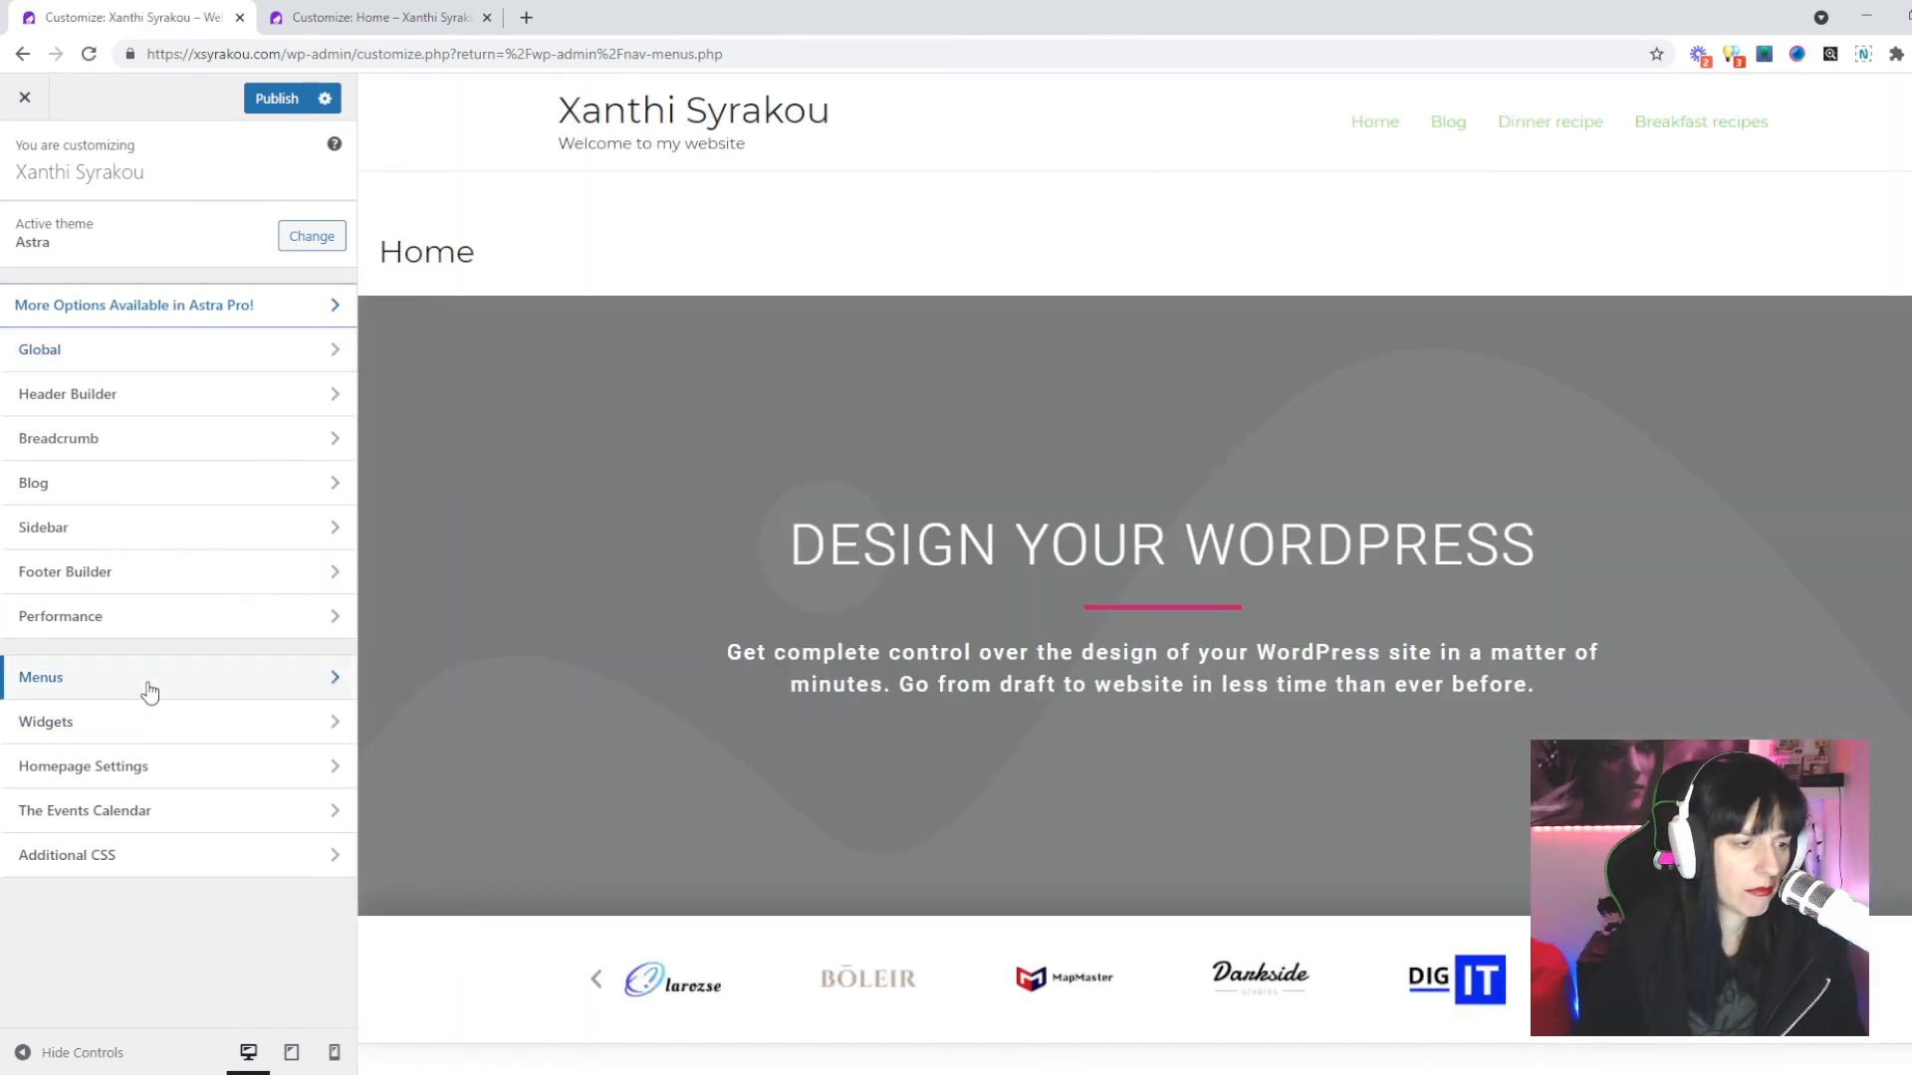
click(138, 674)
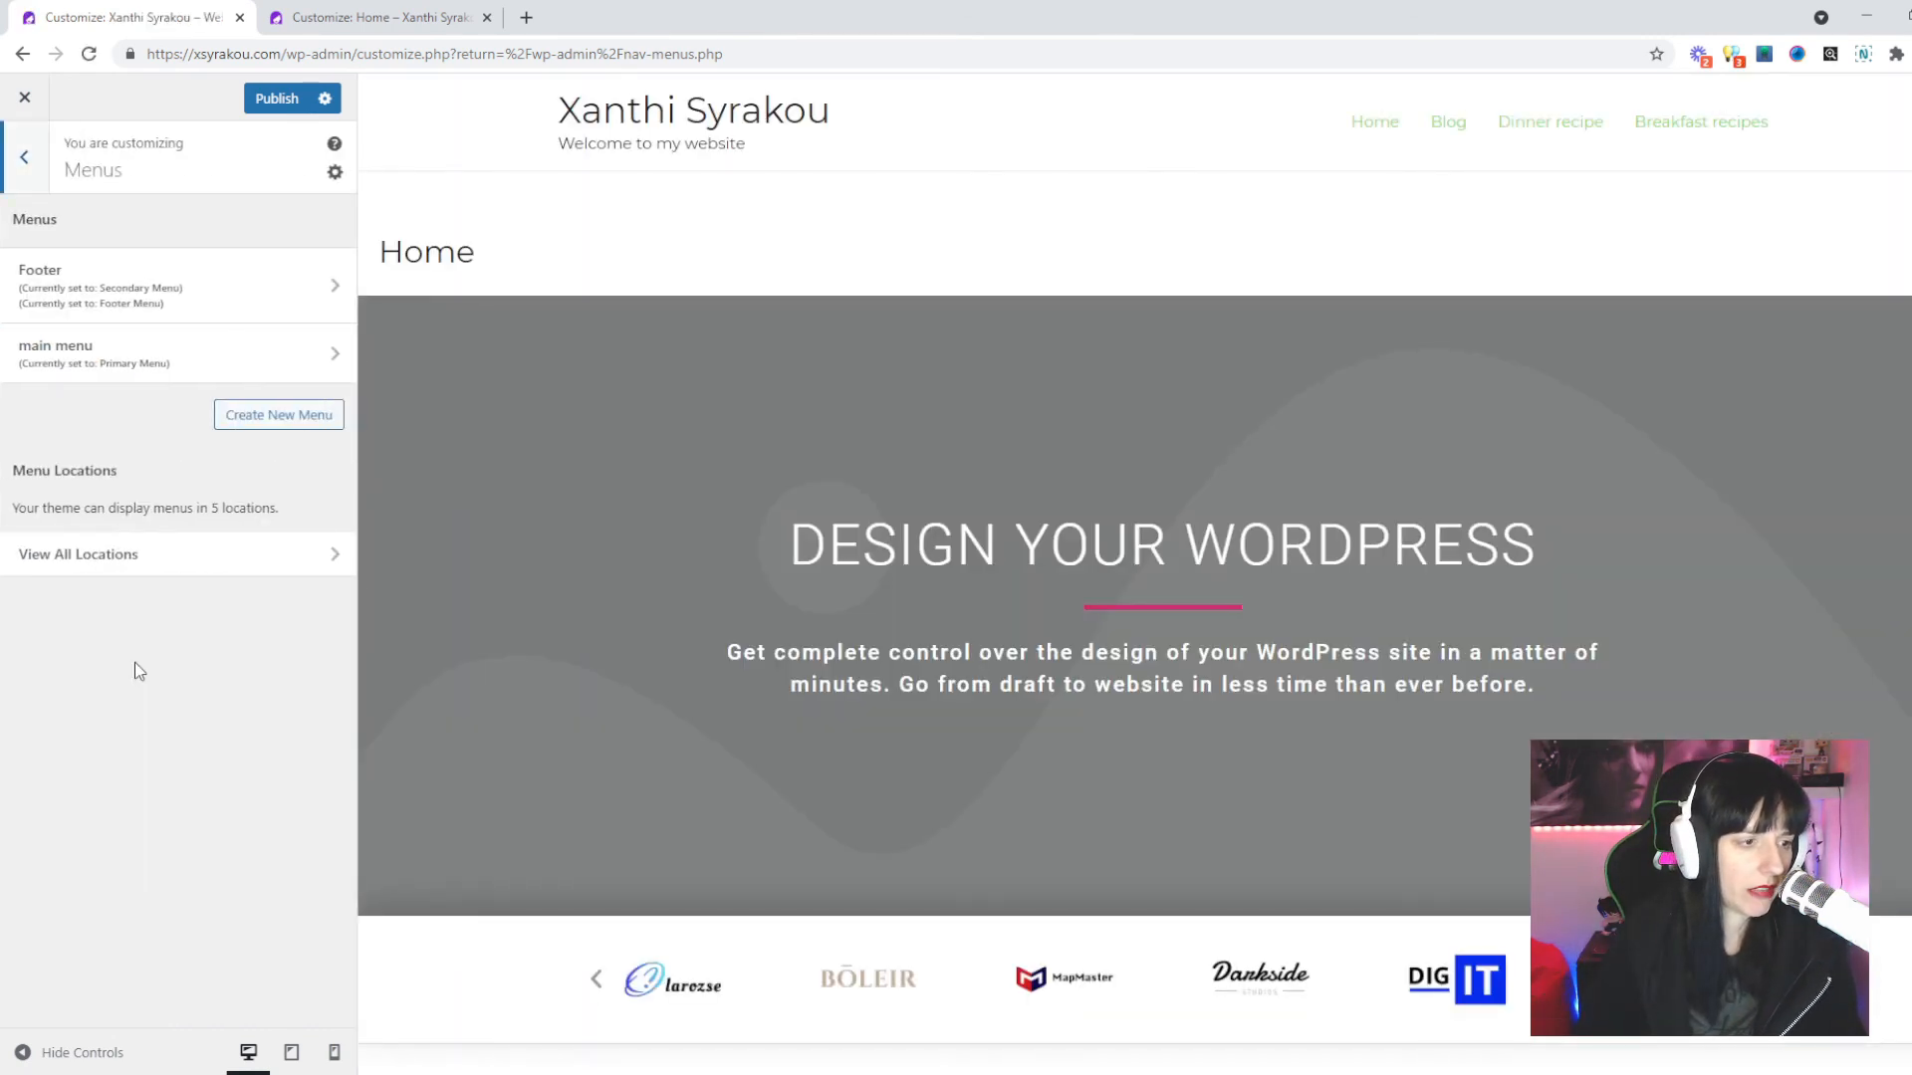
click(77, 359)
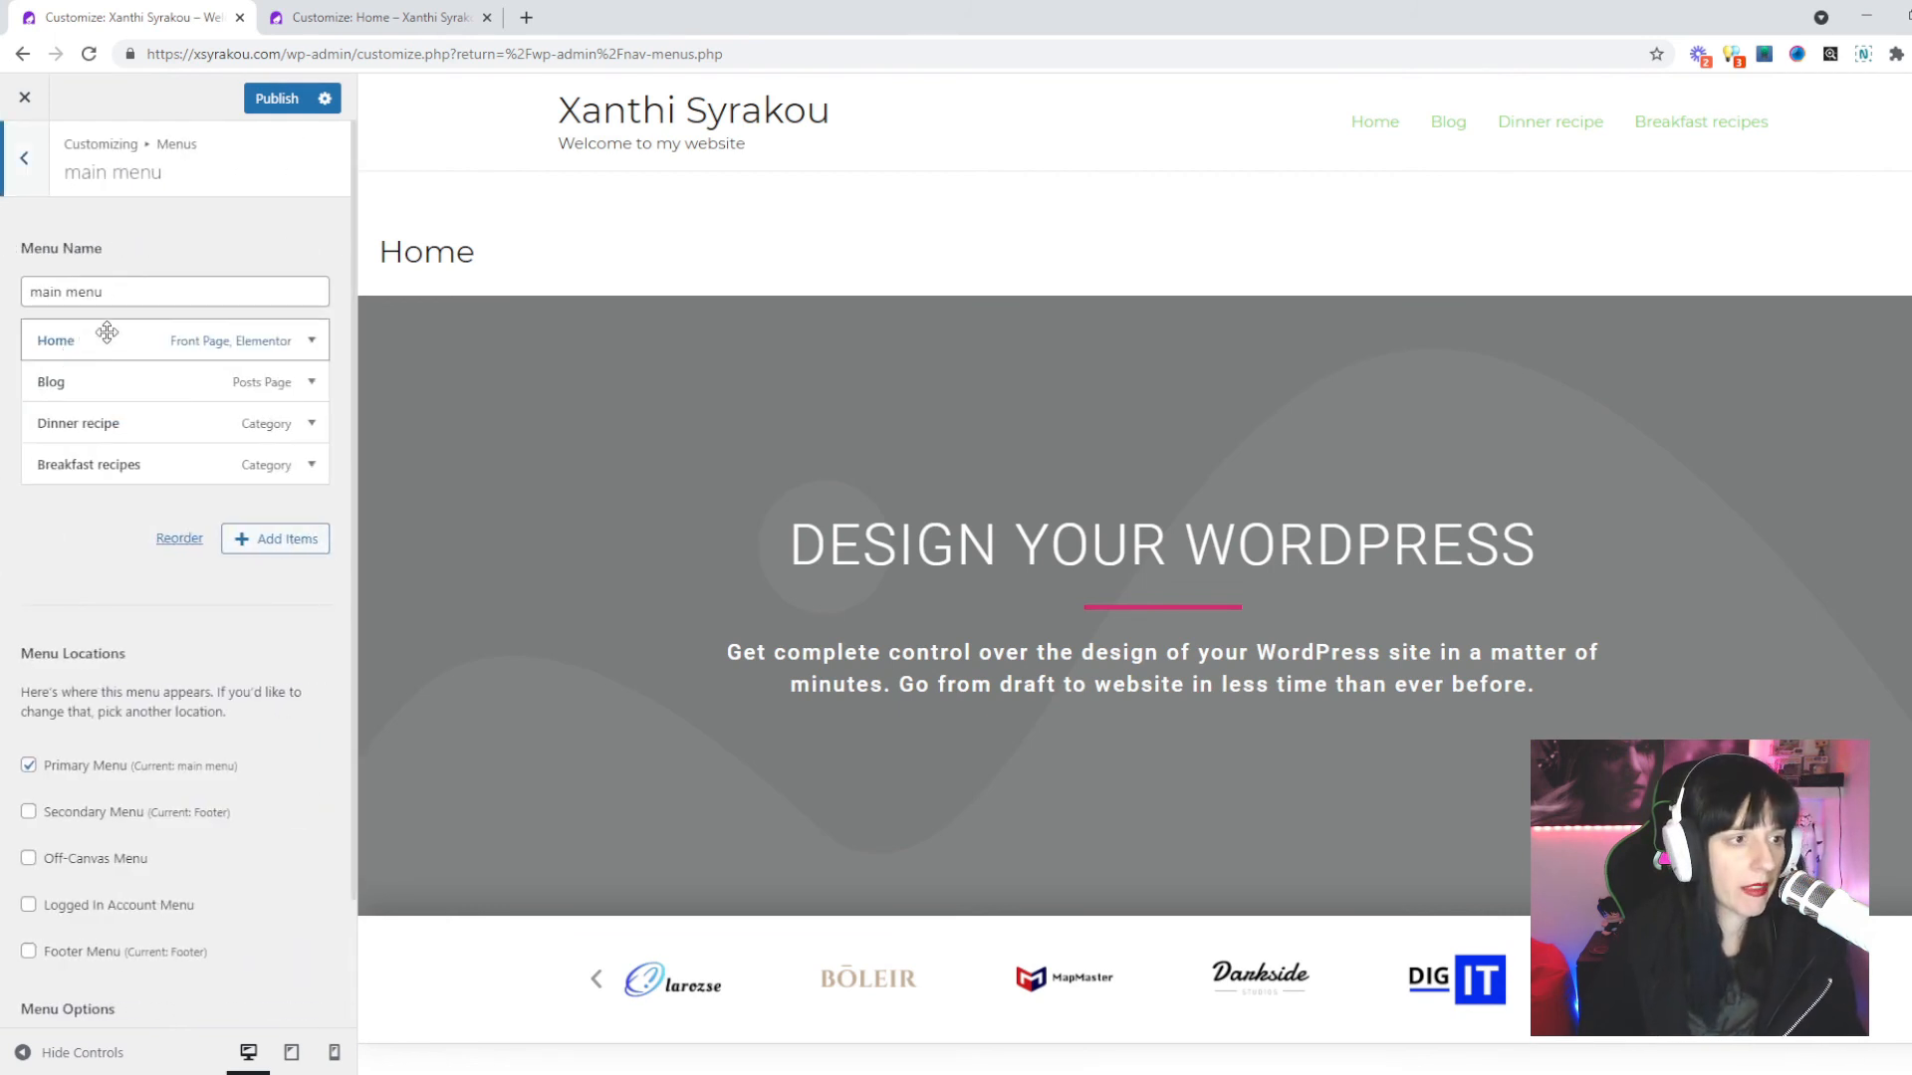
Add the About me page to the main menu directly after Blog, and publish the menu.
click(284, 539)
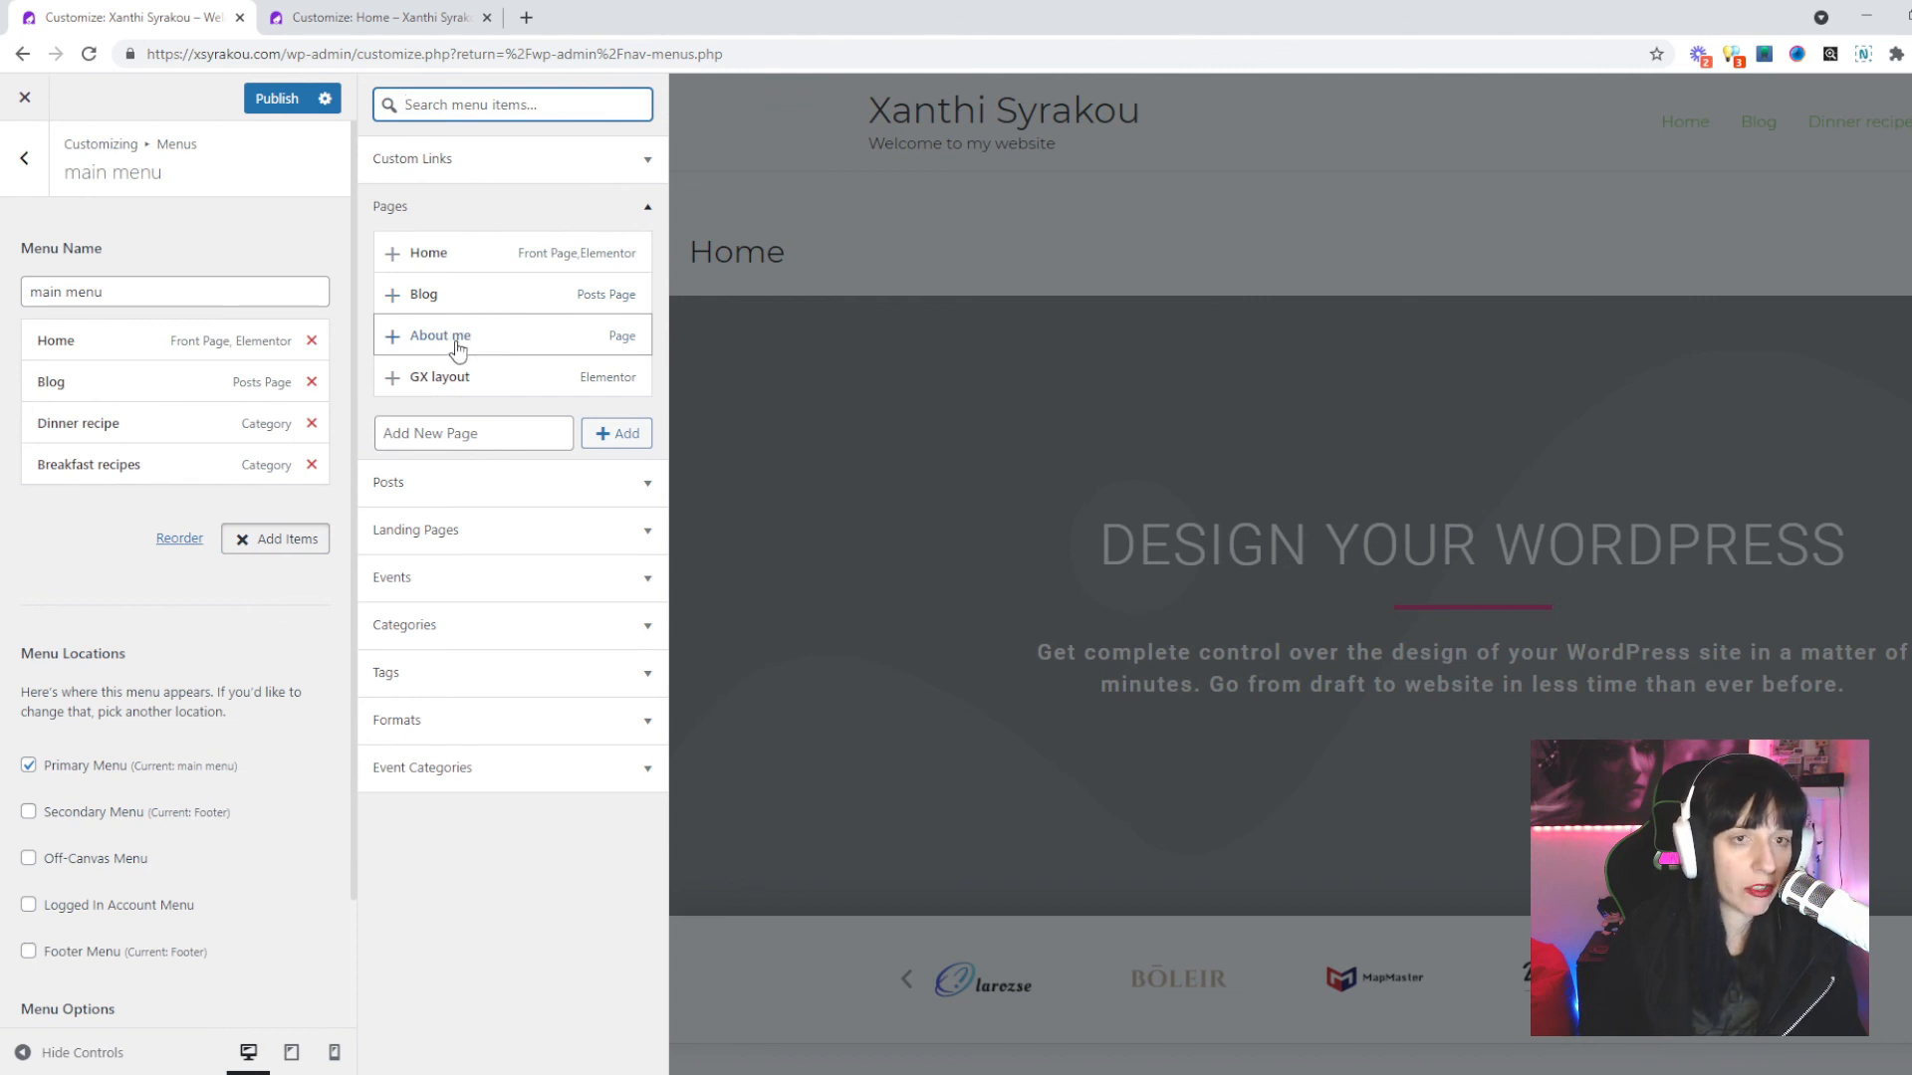
click(394, 339)
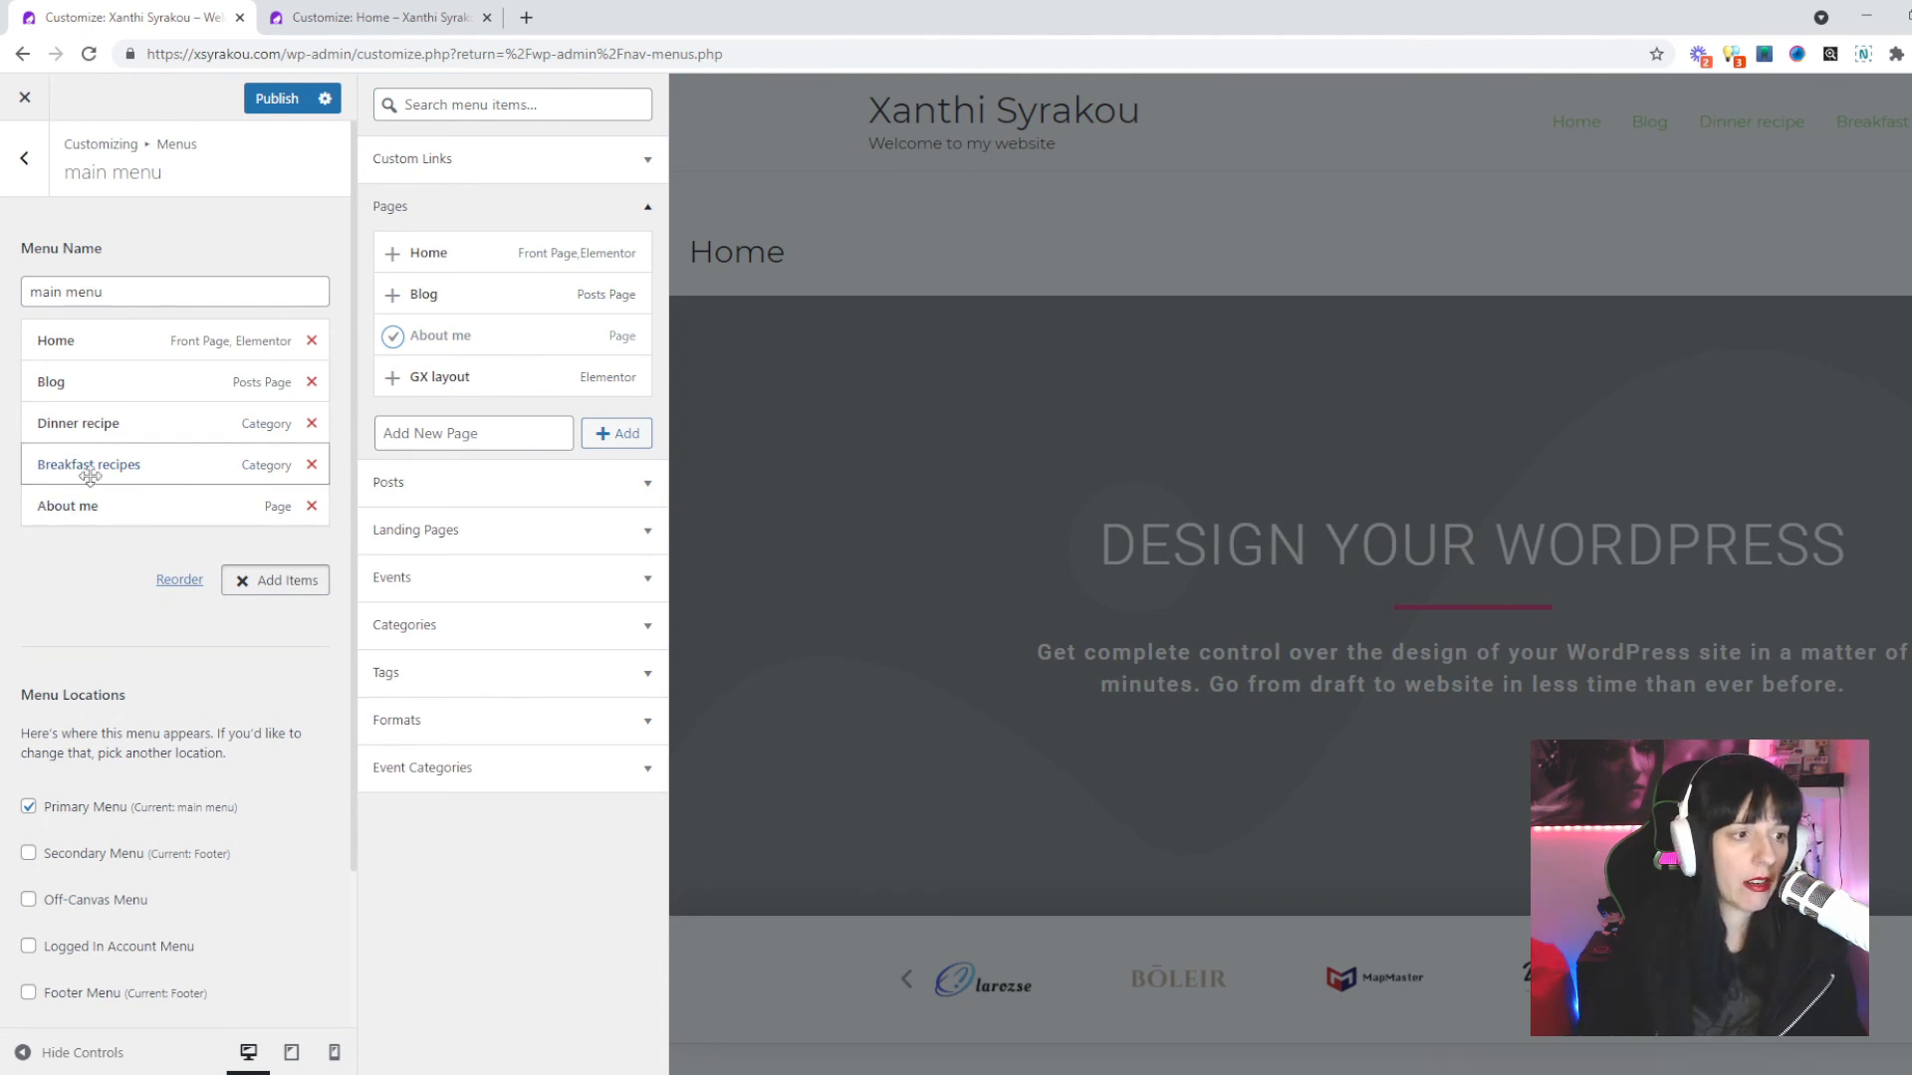
drag(126, 501, 157, 419)
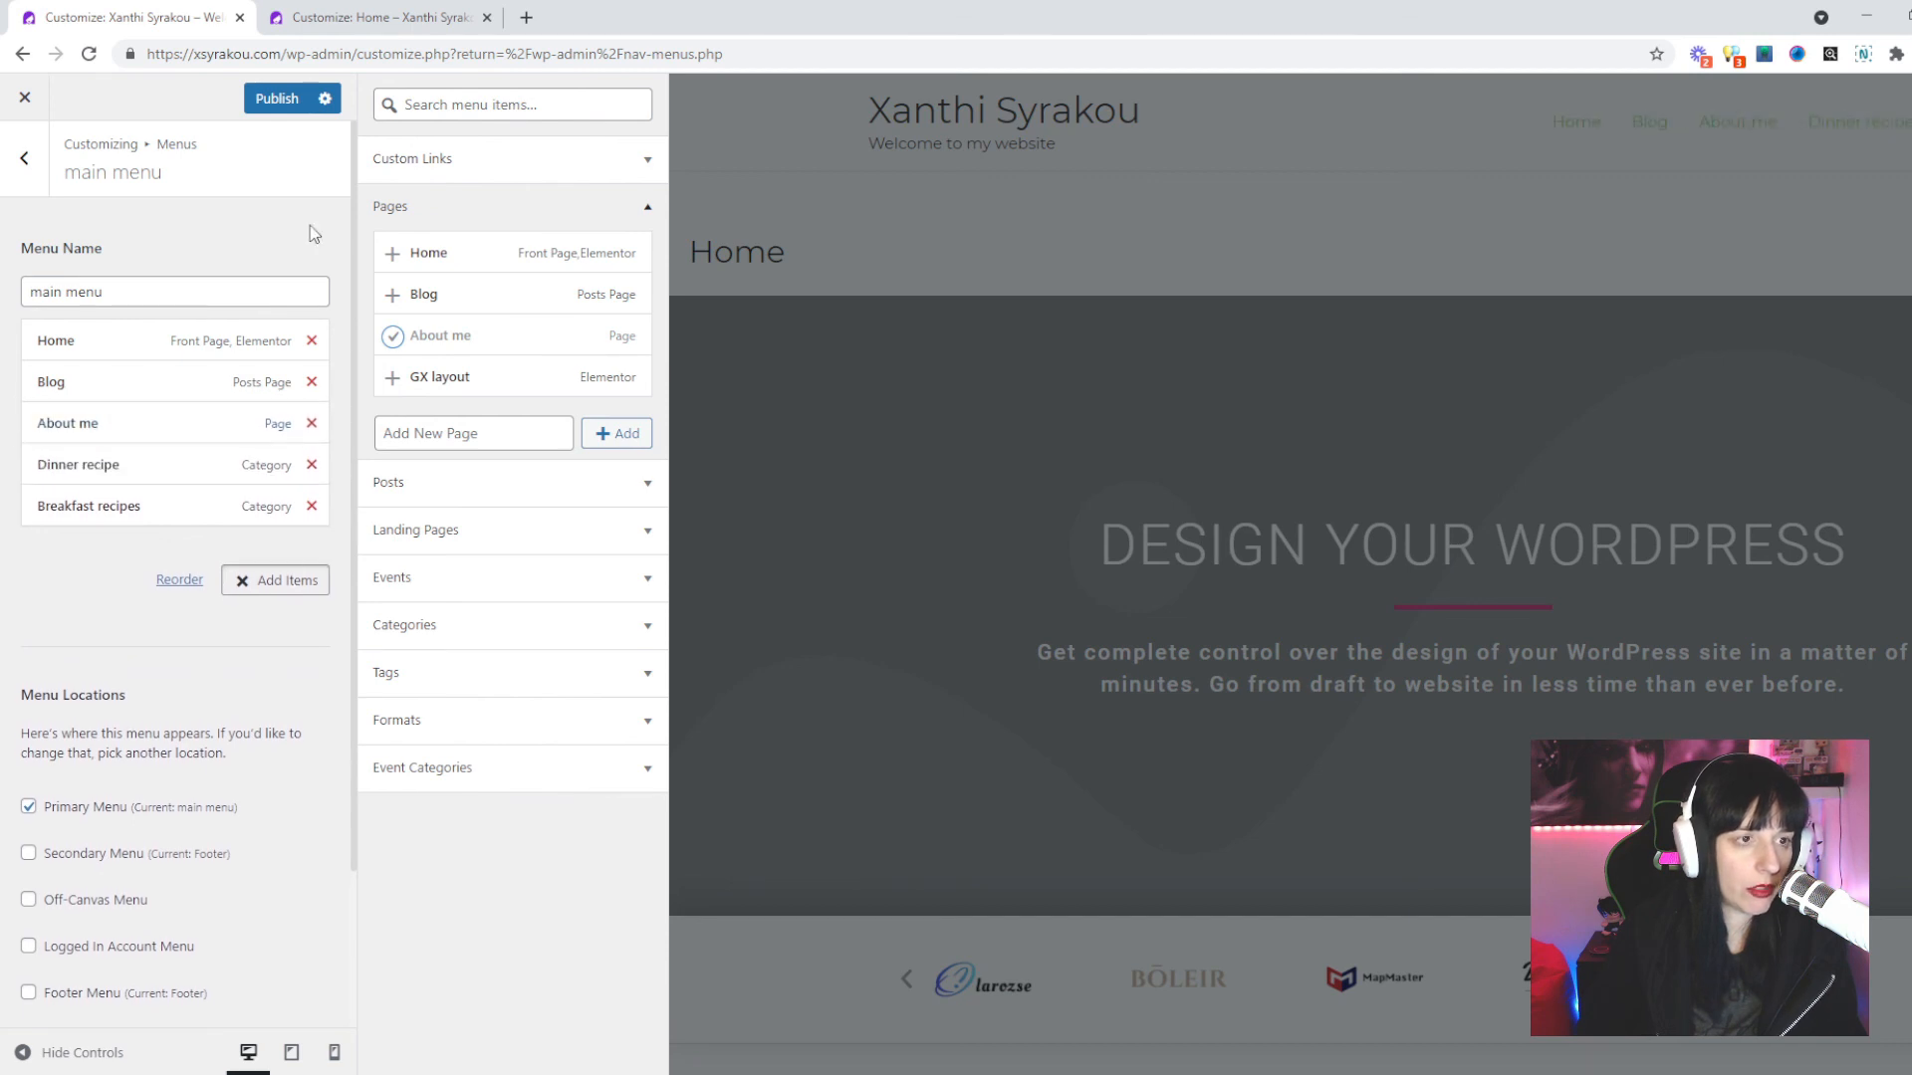
click(282, 100)
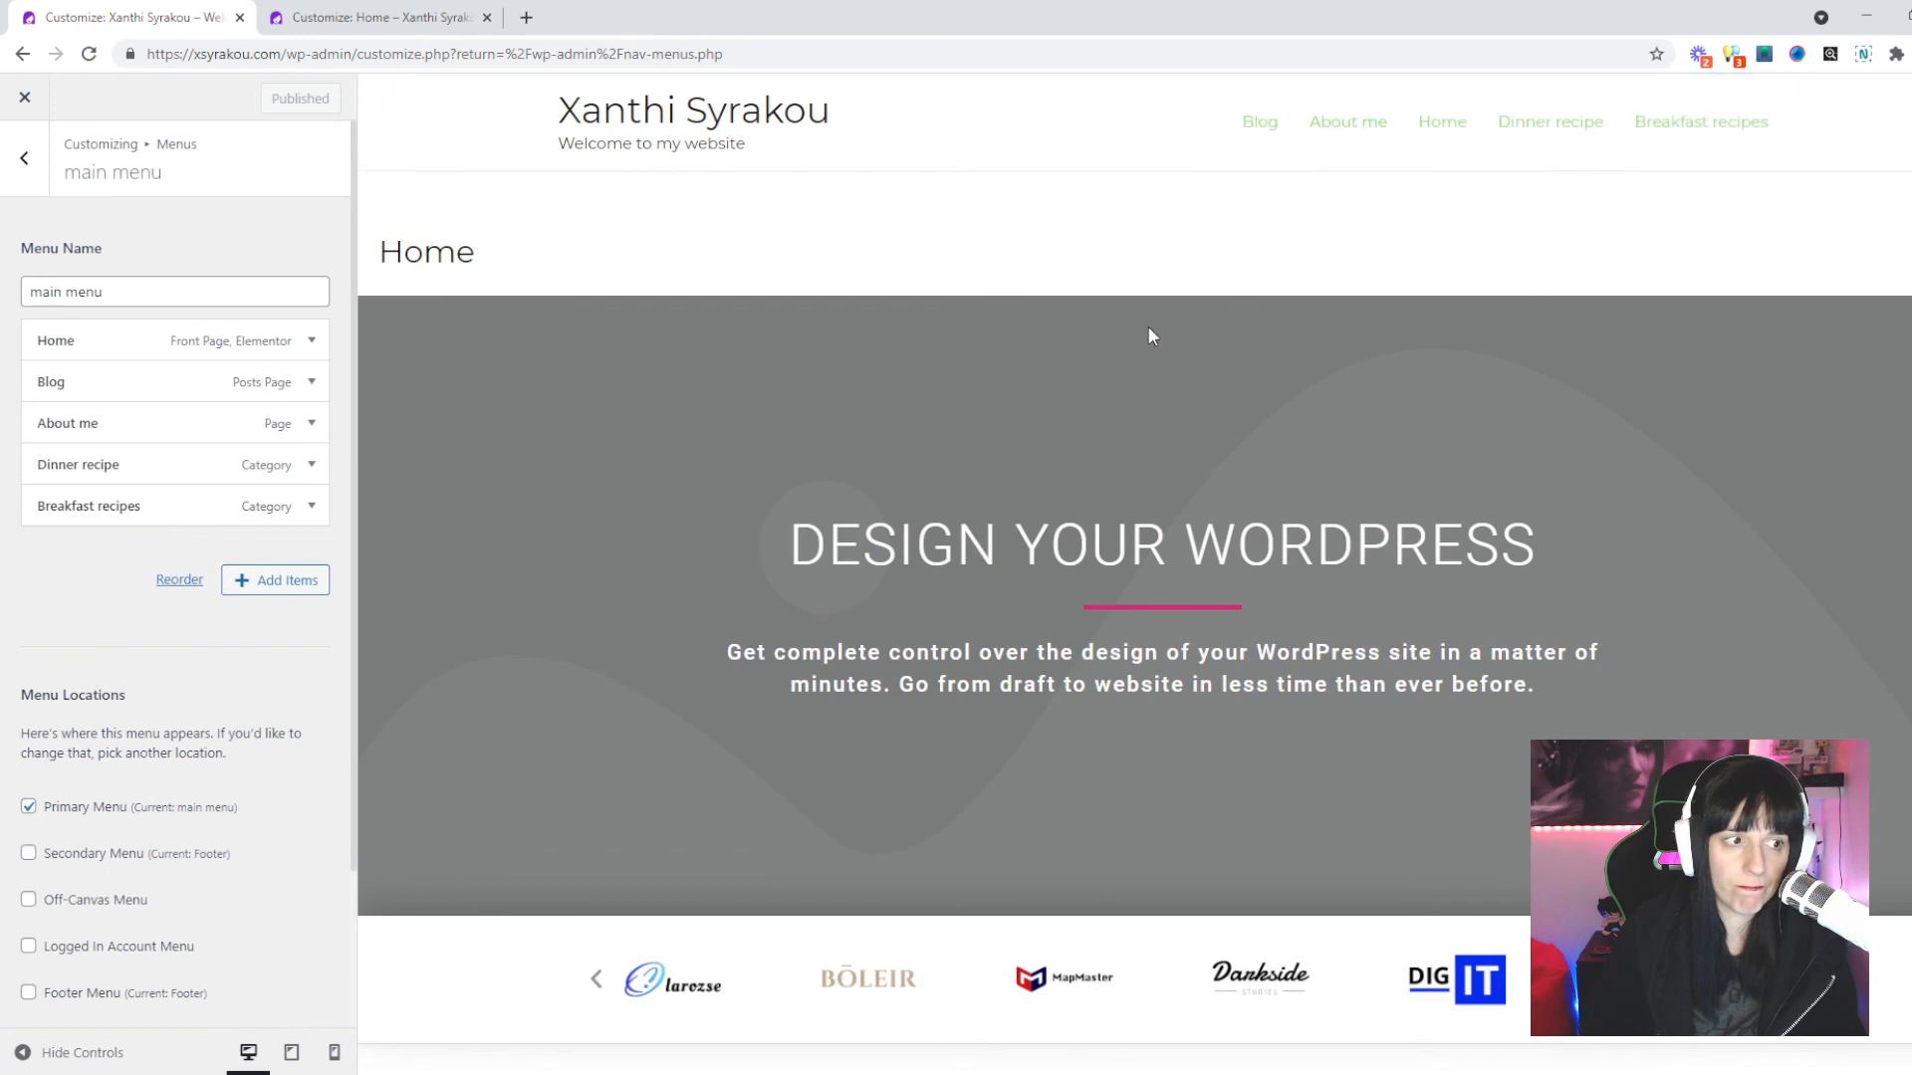
click(26, 100)
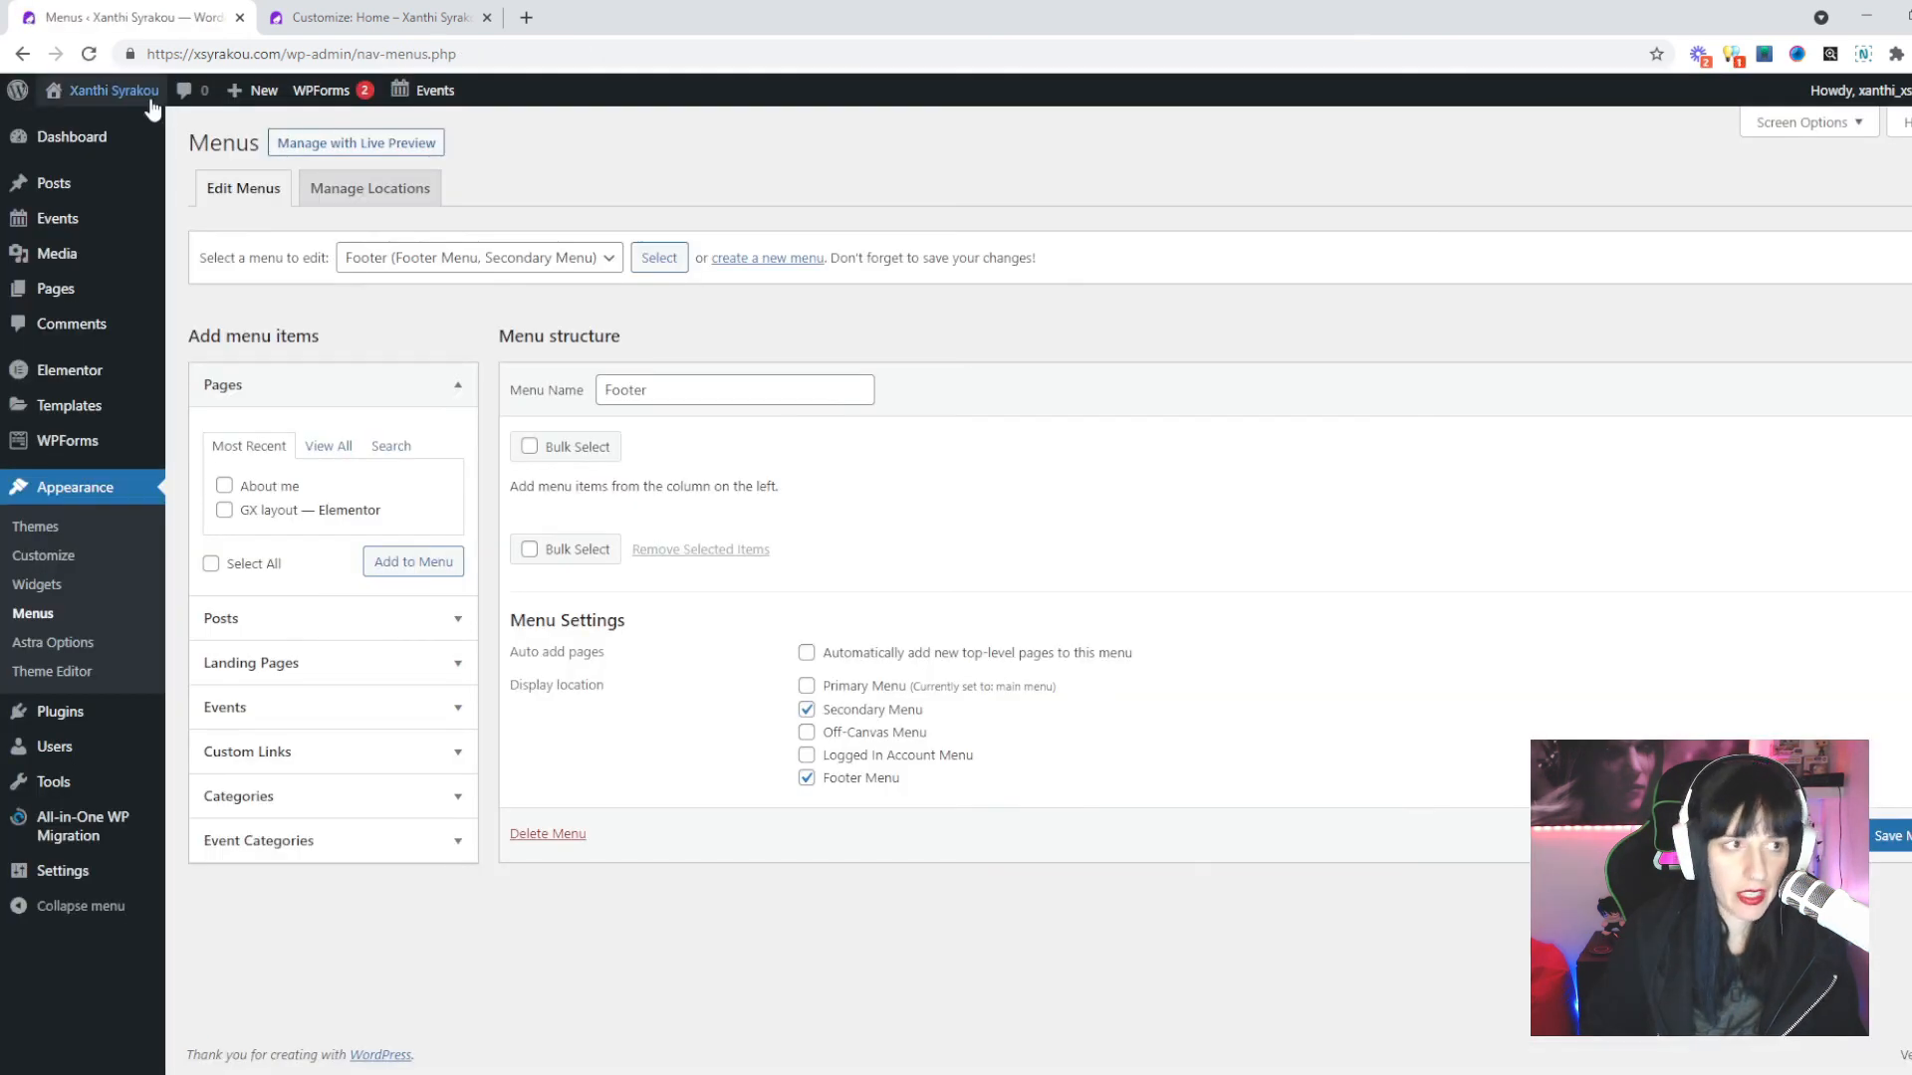
Visit the live site and review the About me page through its menu link.
mouse_move(75, 118)
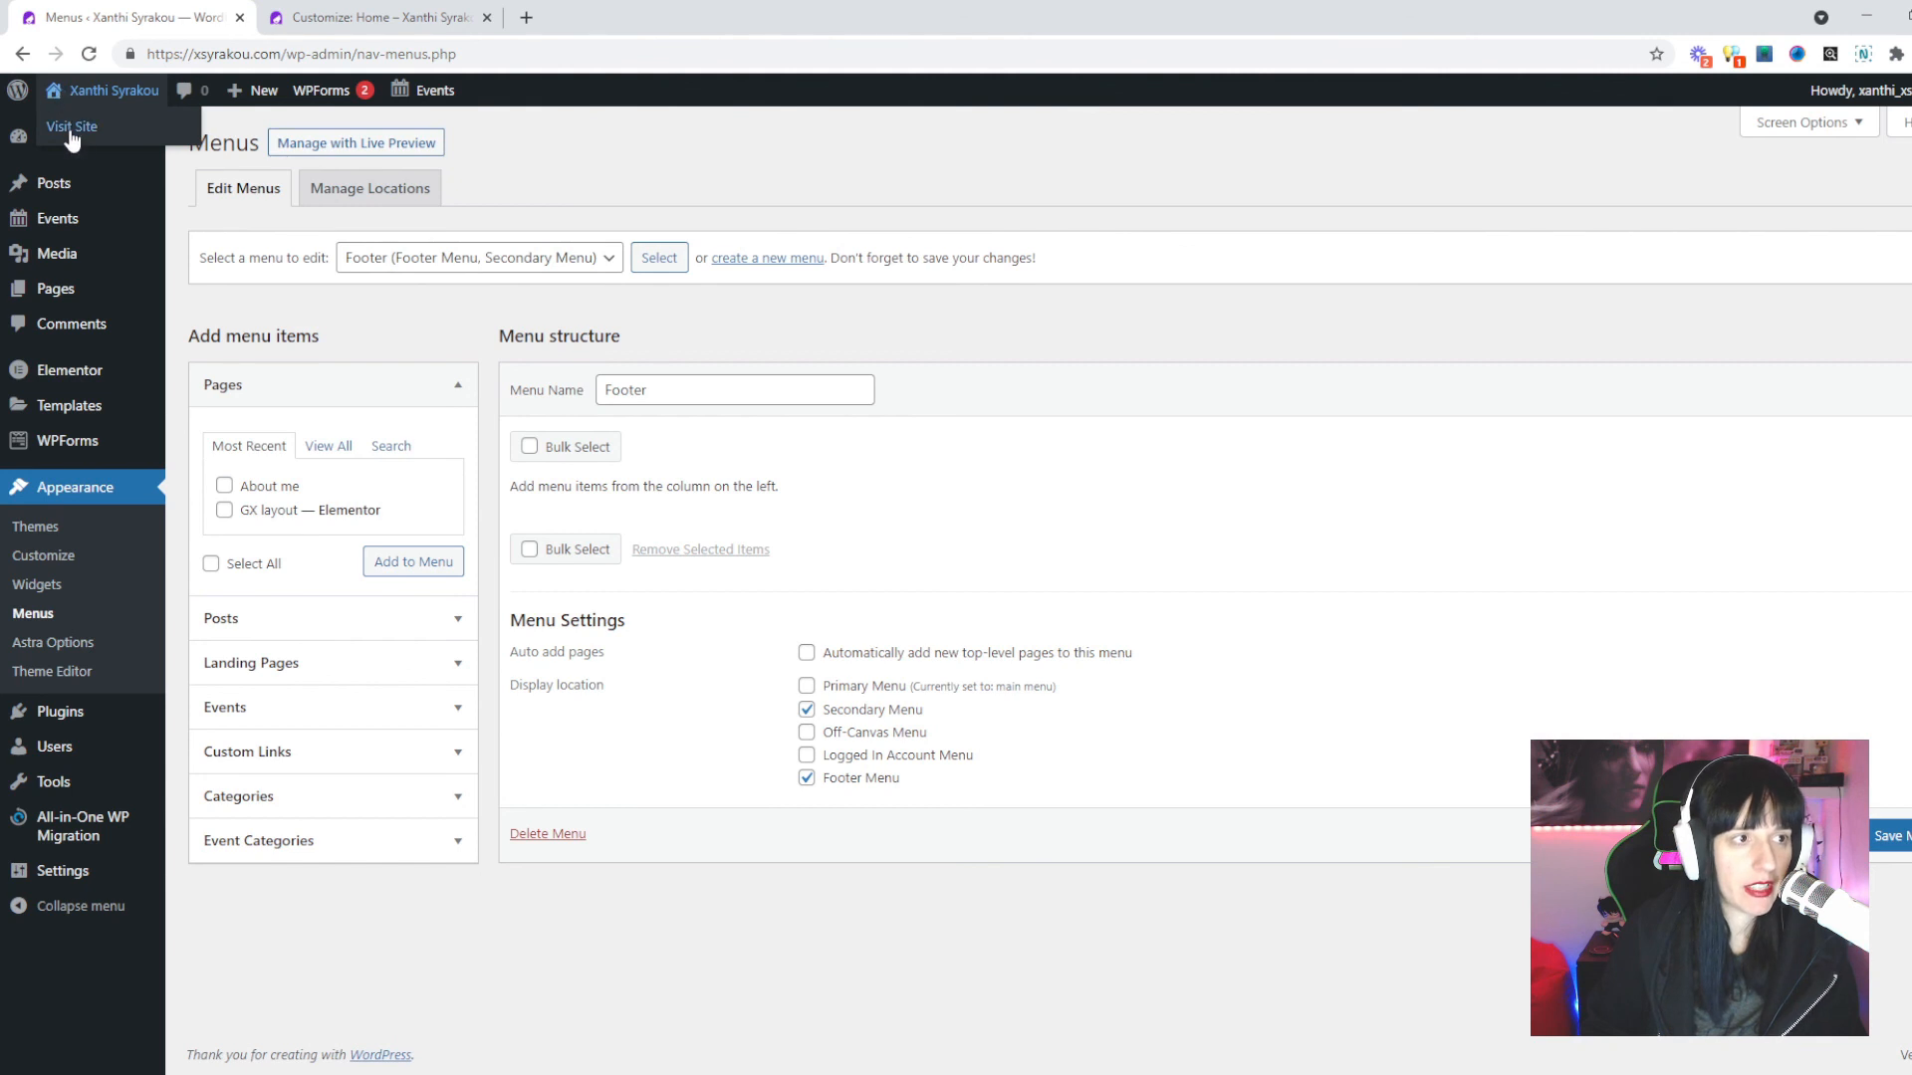
click(70, 130)
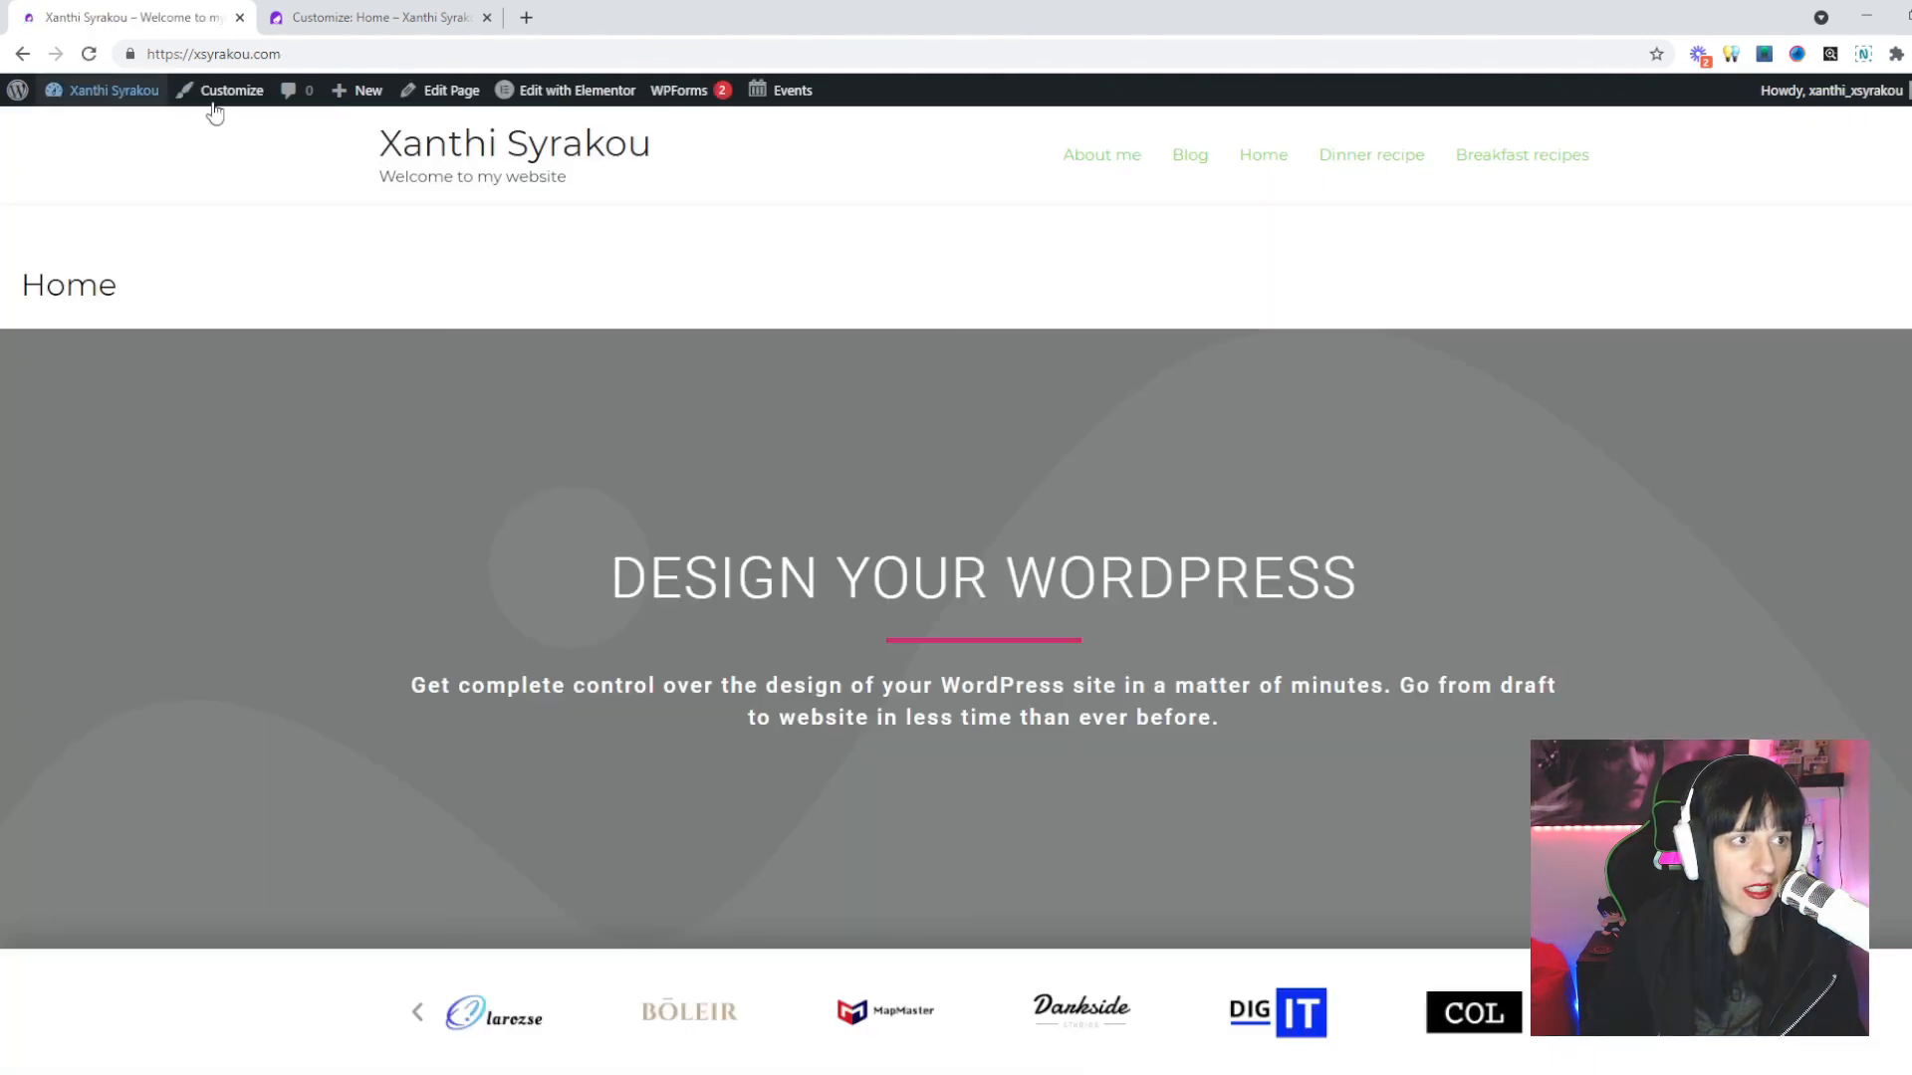
click(1095, 158)
click(1184, 165)
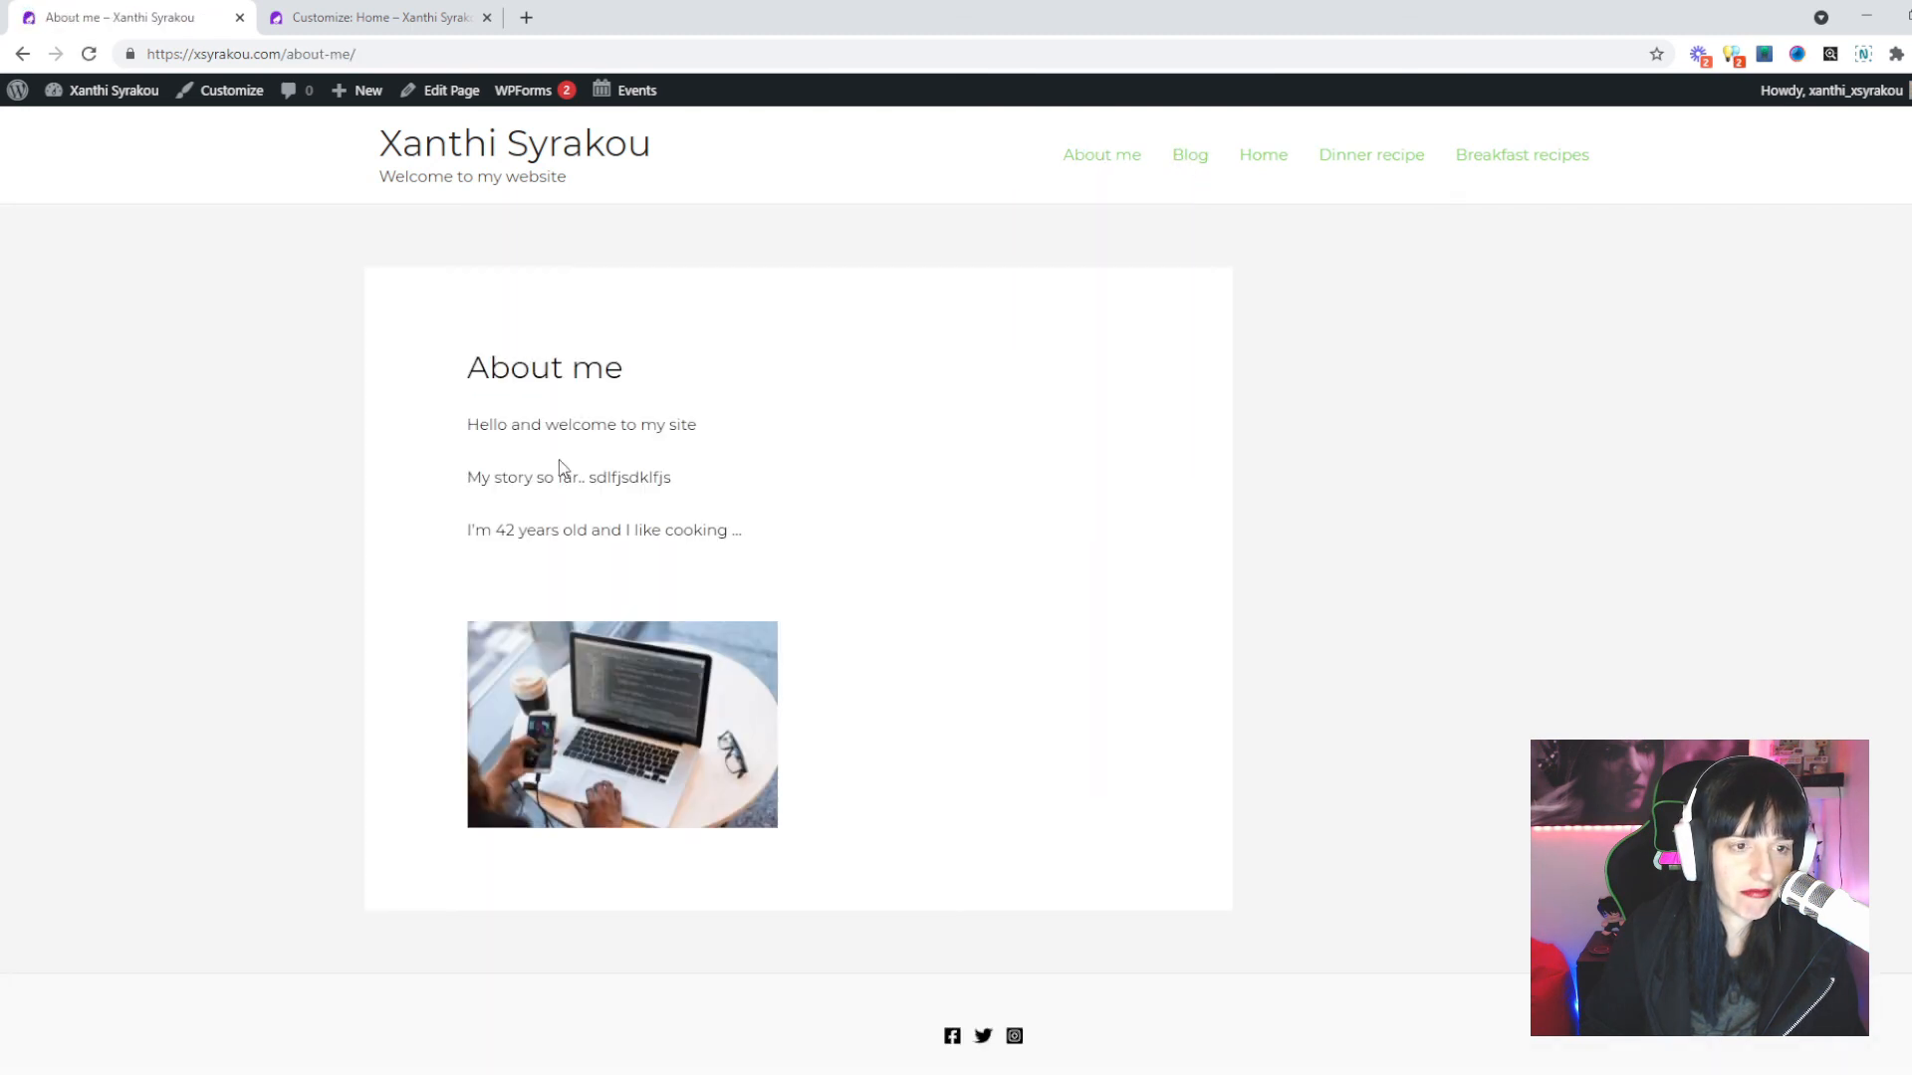
scroll(1063, 469, down, 2)
scroll(1072, 474, up, 2)
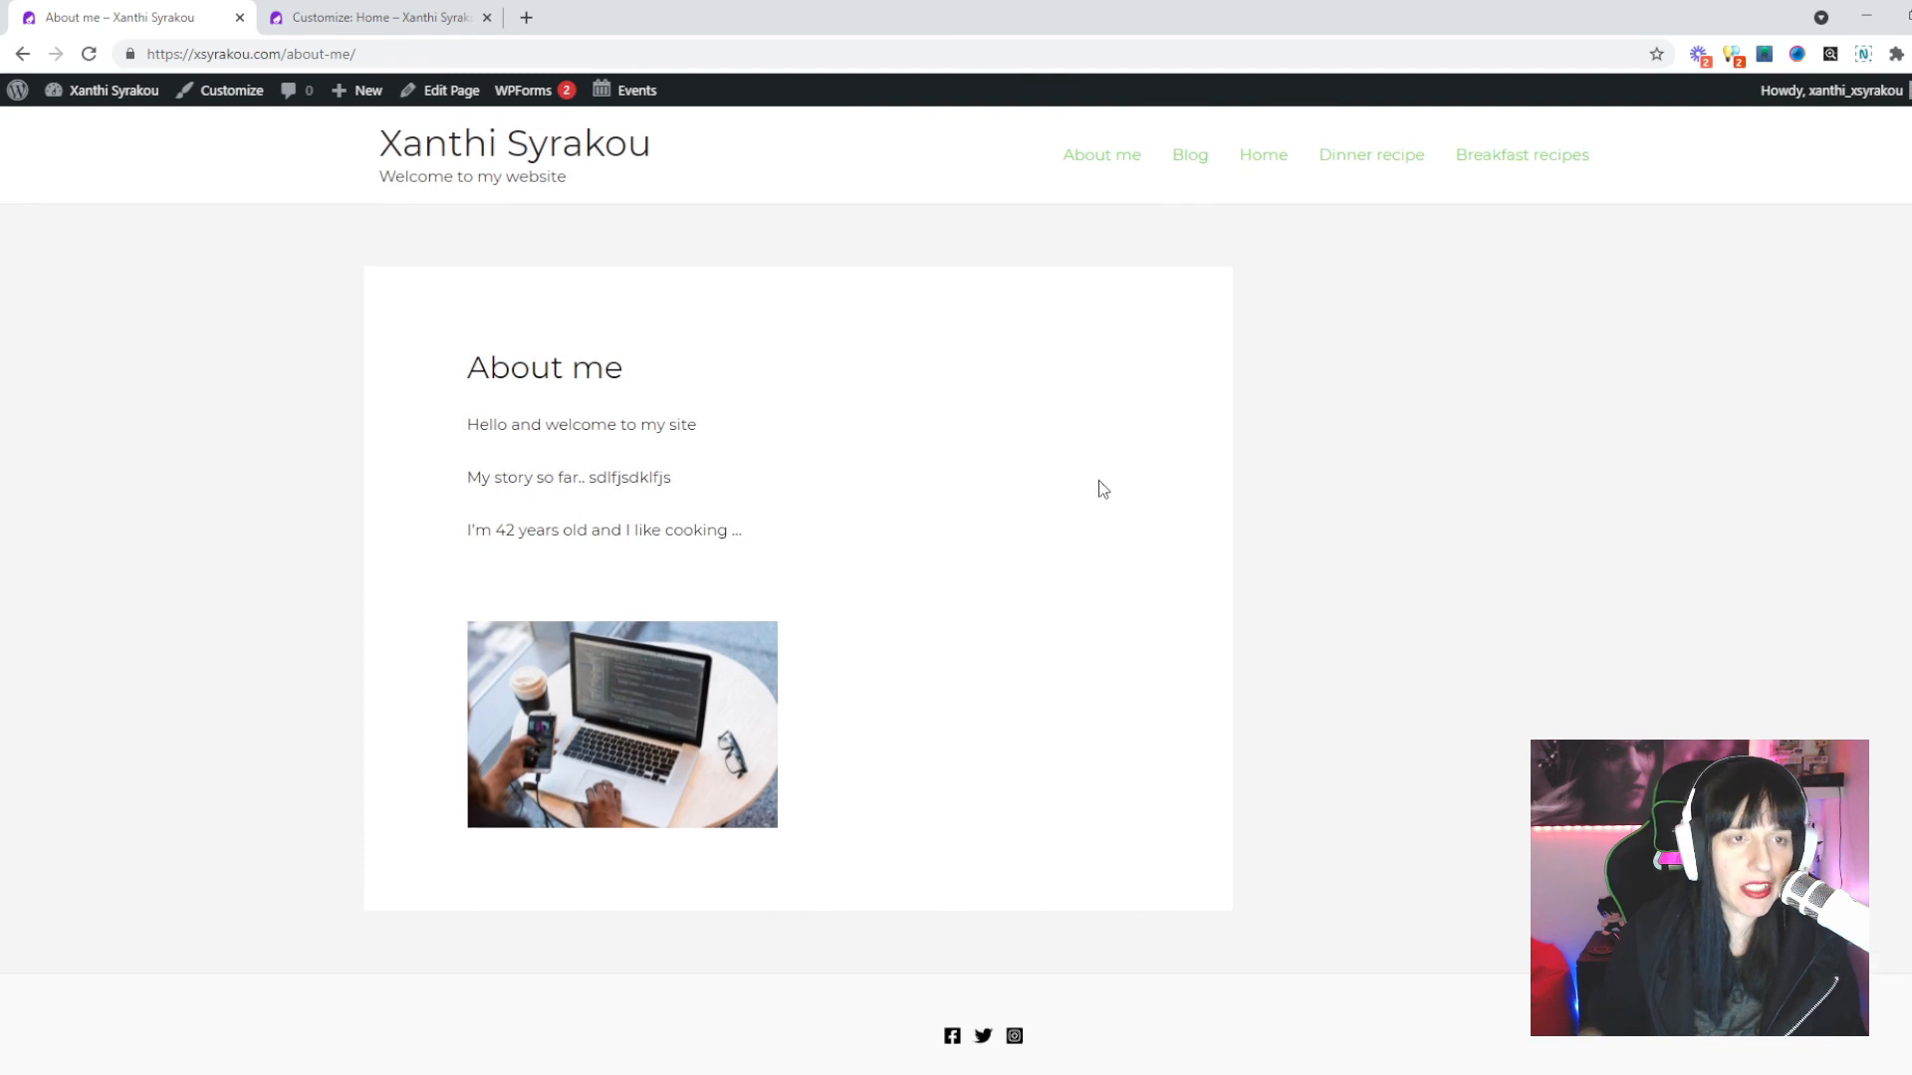